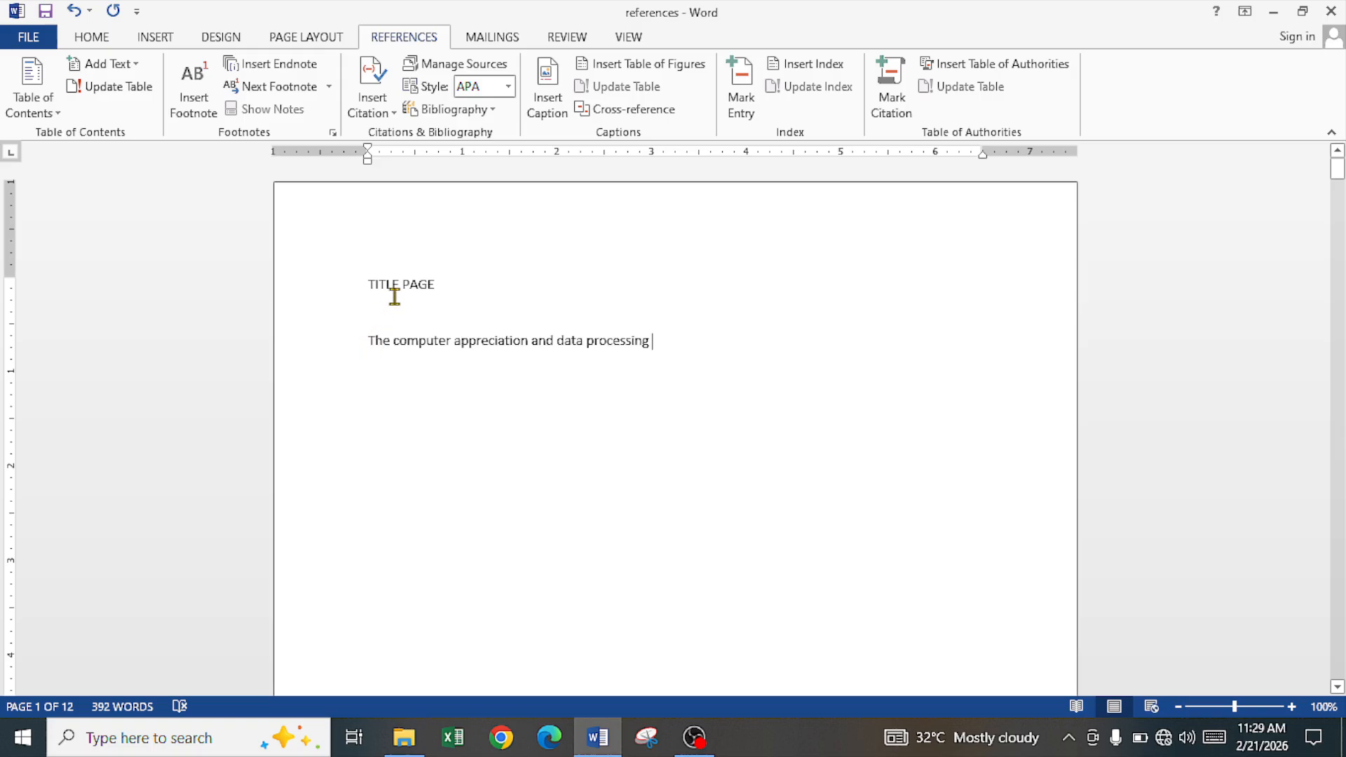
Remove the space after paragraphs throughout the whole document.
{"action": "key", "text": "ctrl+a"}
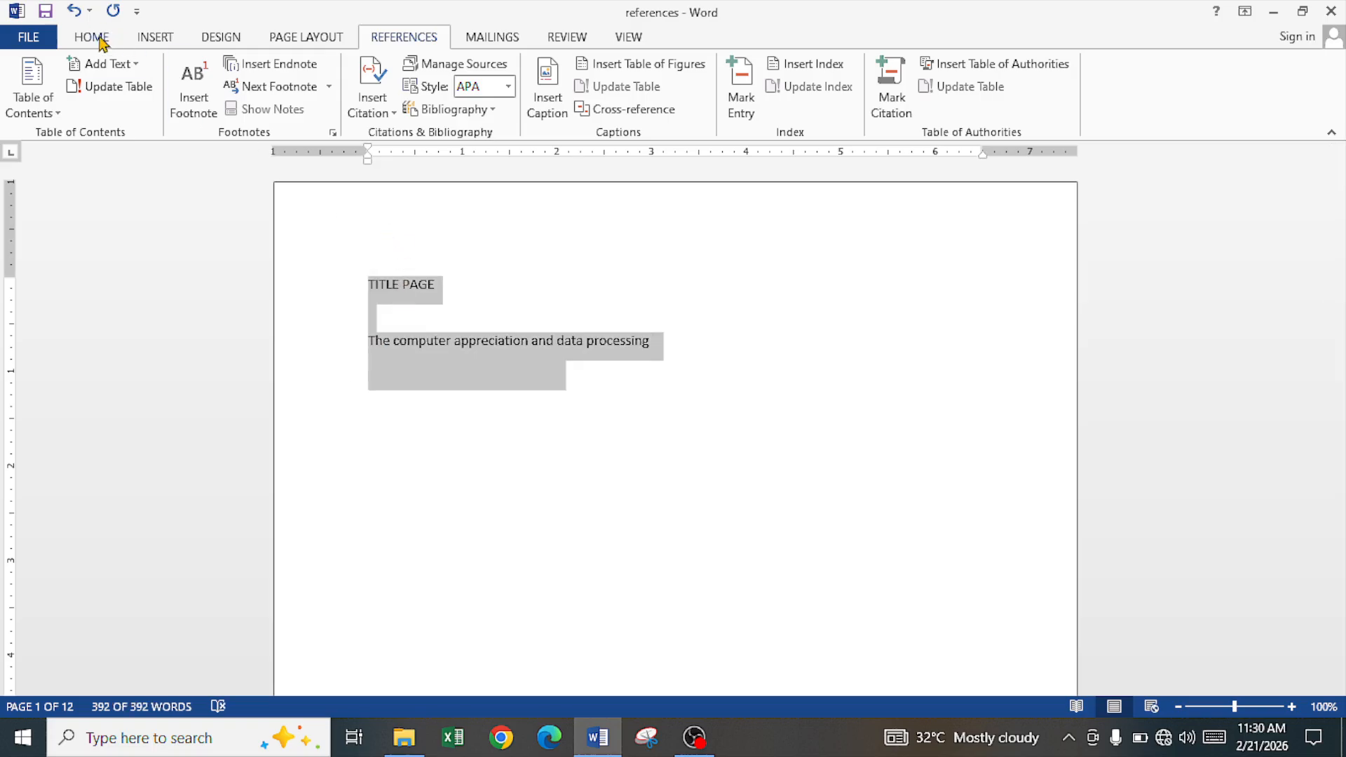
{"action": "left_click", "coordinate": [92, 37]}
{"action": "left_click", "coordinate": [524, 101]}
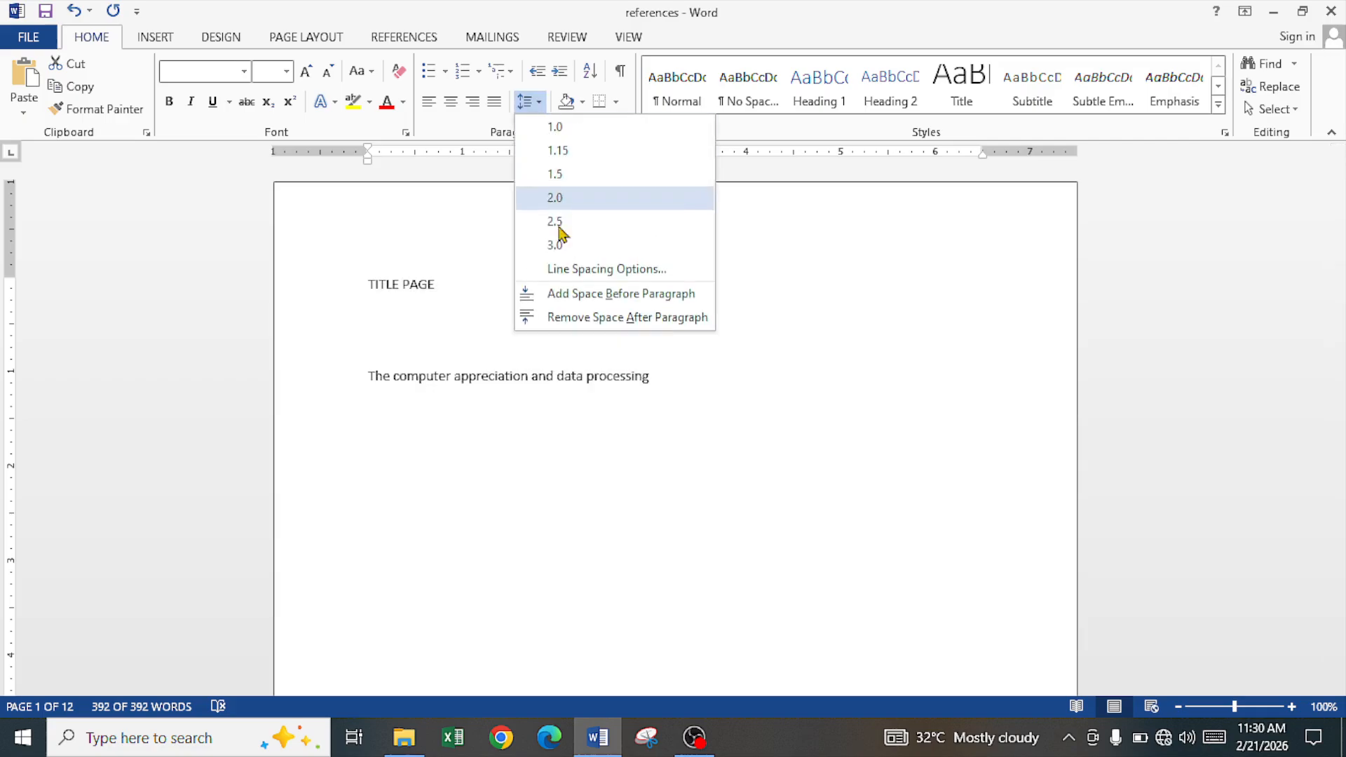
{"action": "left_click", "coordinate": [572, 316]}
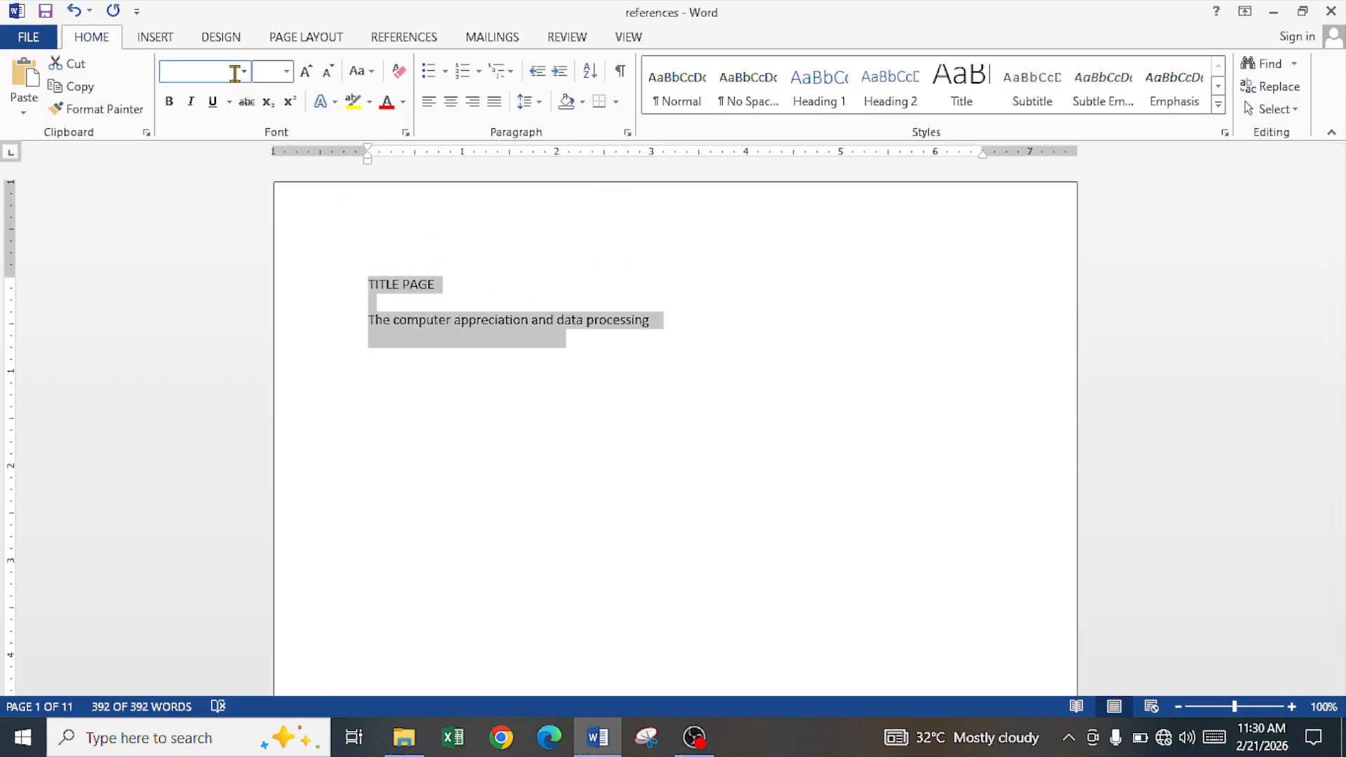
{"action": "type", "text": "Times"}
{"action": "left_click", "coordinate": [242, 76]}
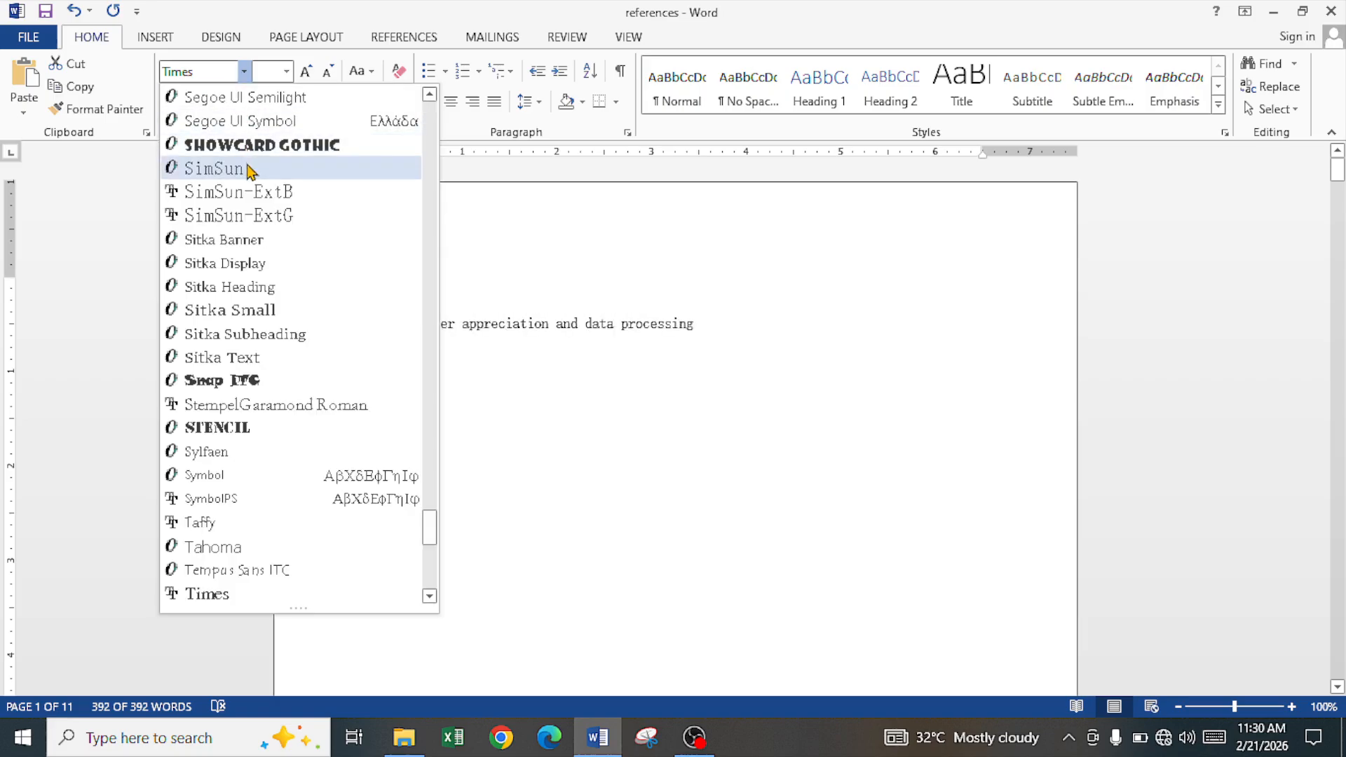
{"action": "type", "text": "ti"}
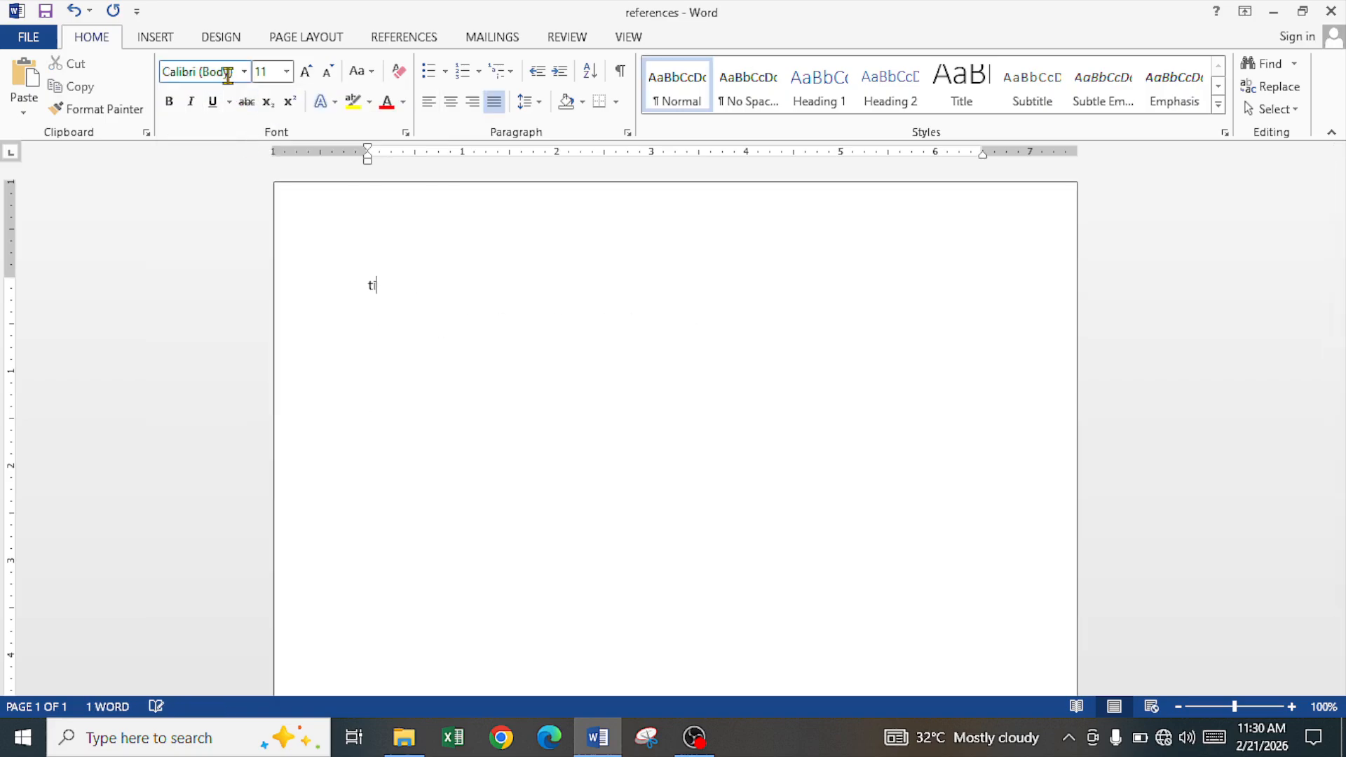
{"action": "left_click", "coordinate": [228, 74]}
{"action": "left_click", "coordinate": [385, 283]}
{"action": "key", "text": "ctrl+z"}
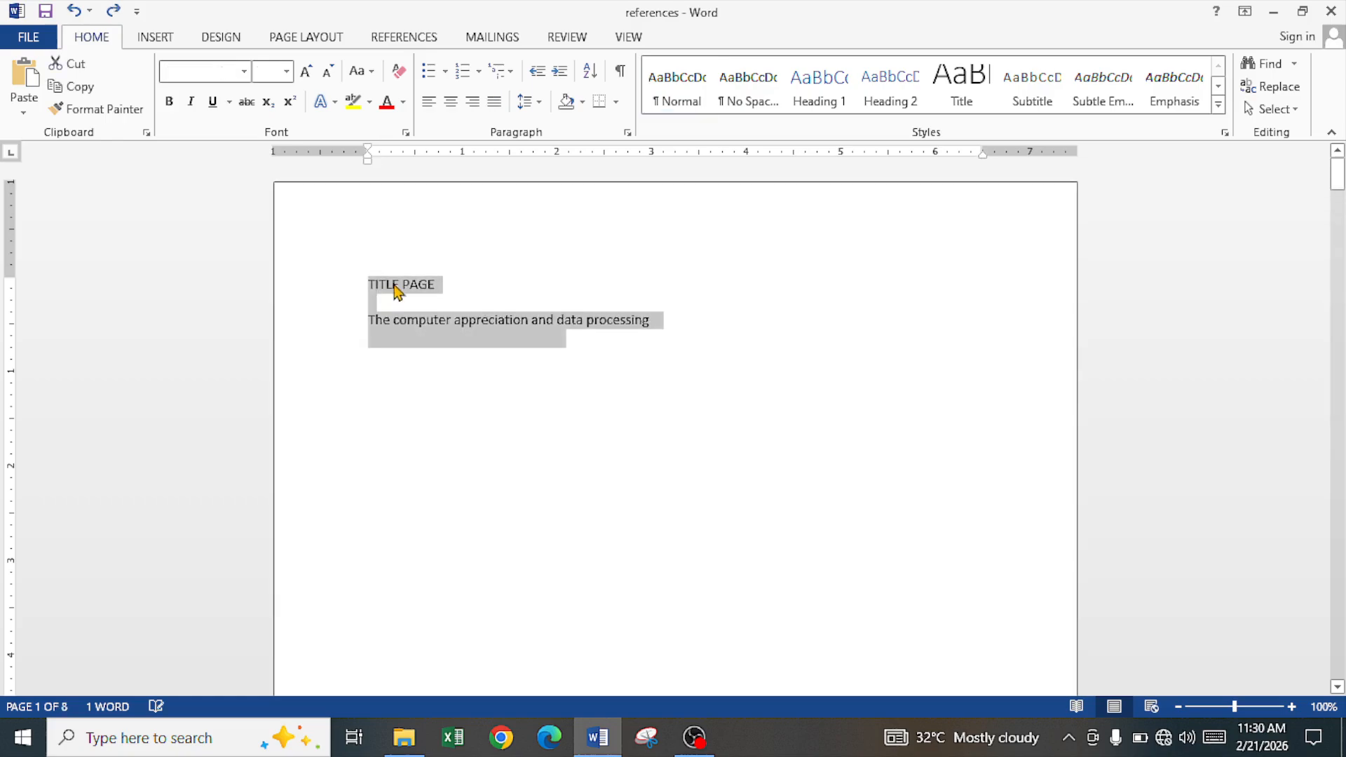
Set the font of the entire document to Times New Roman at size 12.
{"action": "left_click", "coordinate": [229, 72]}
{"action": "left_click", "coordinate": [244, 72]}
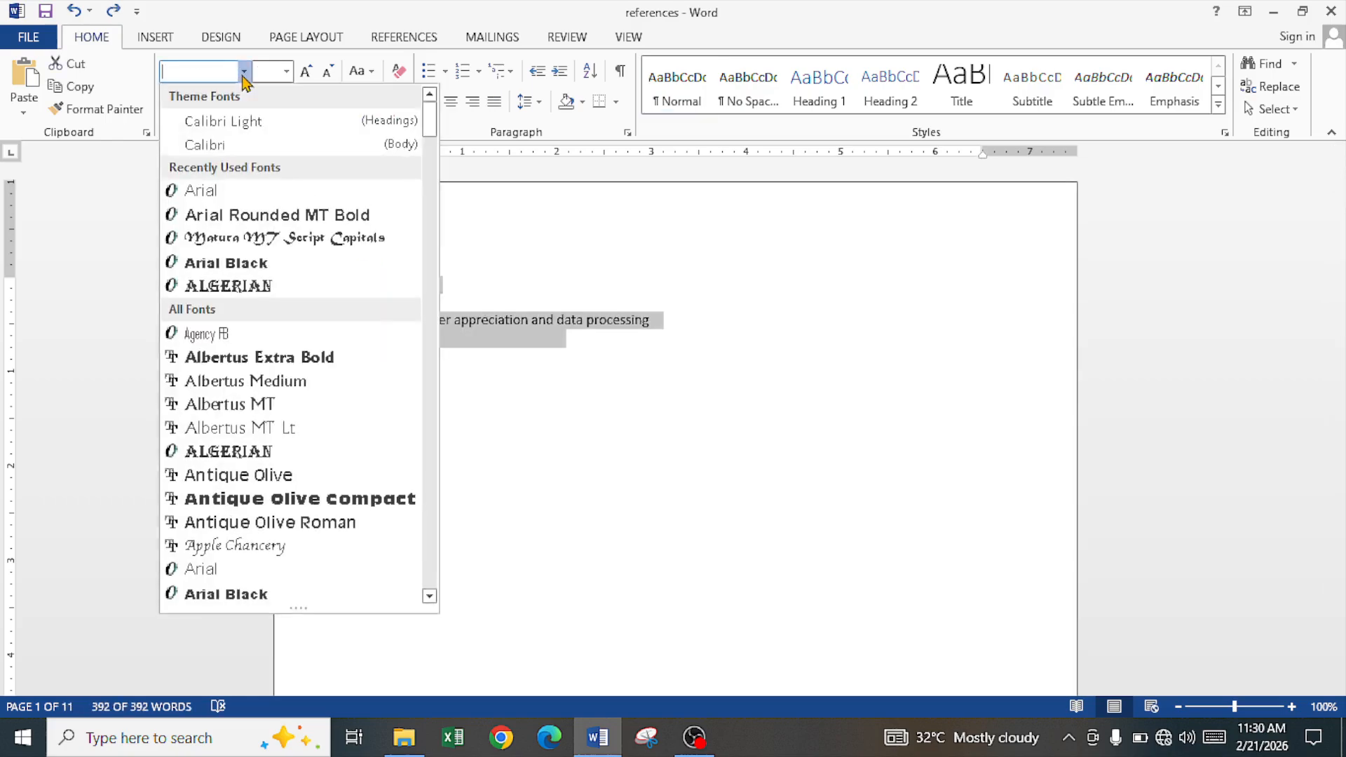
{"action": "type", "text": "Times"}
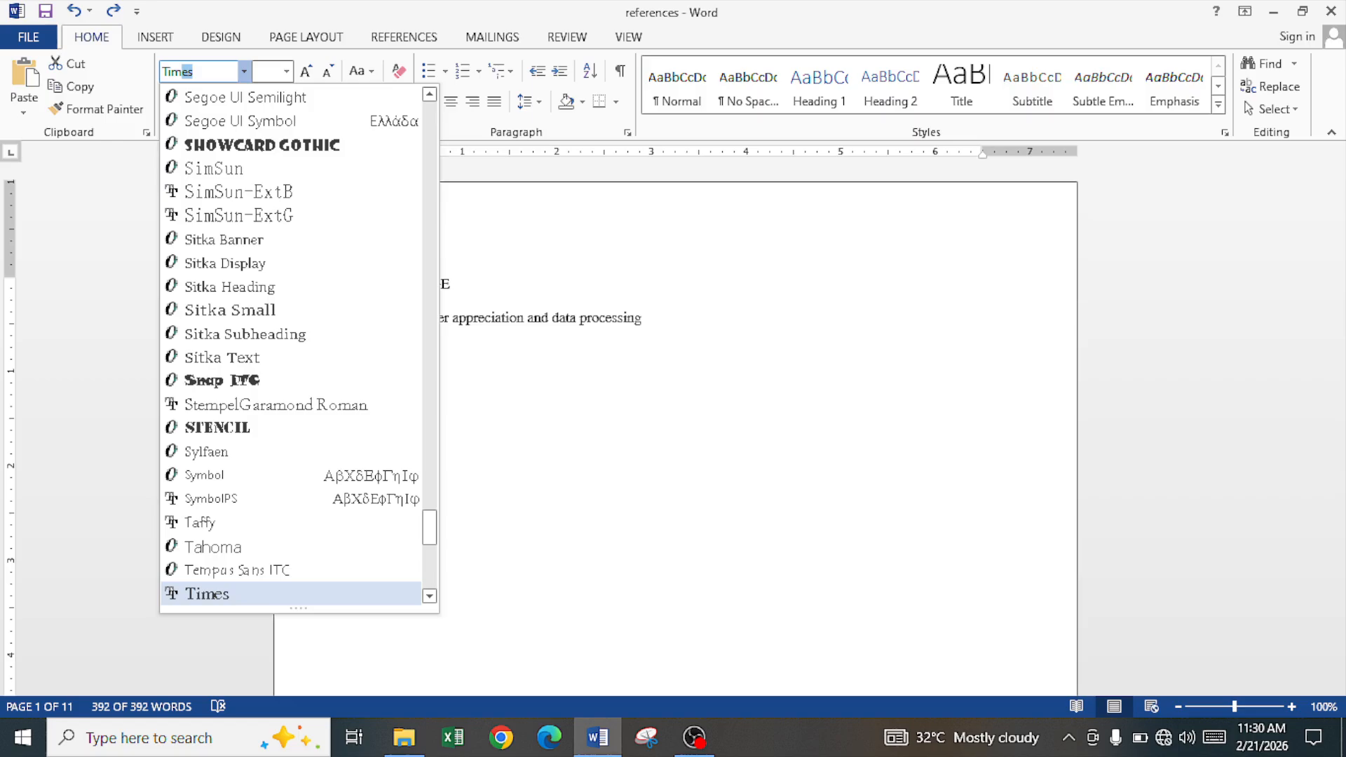
{"action": "scroll", "coordinate": [265, 491], "scroll_direction": "down", "scroll_amount": 4}
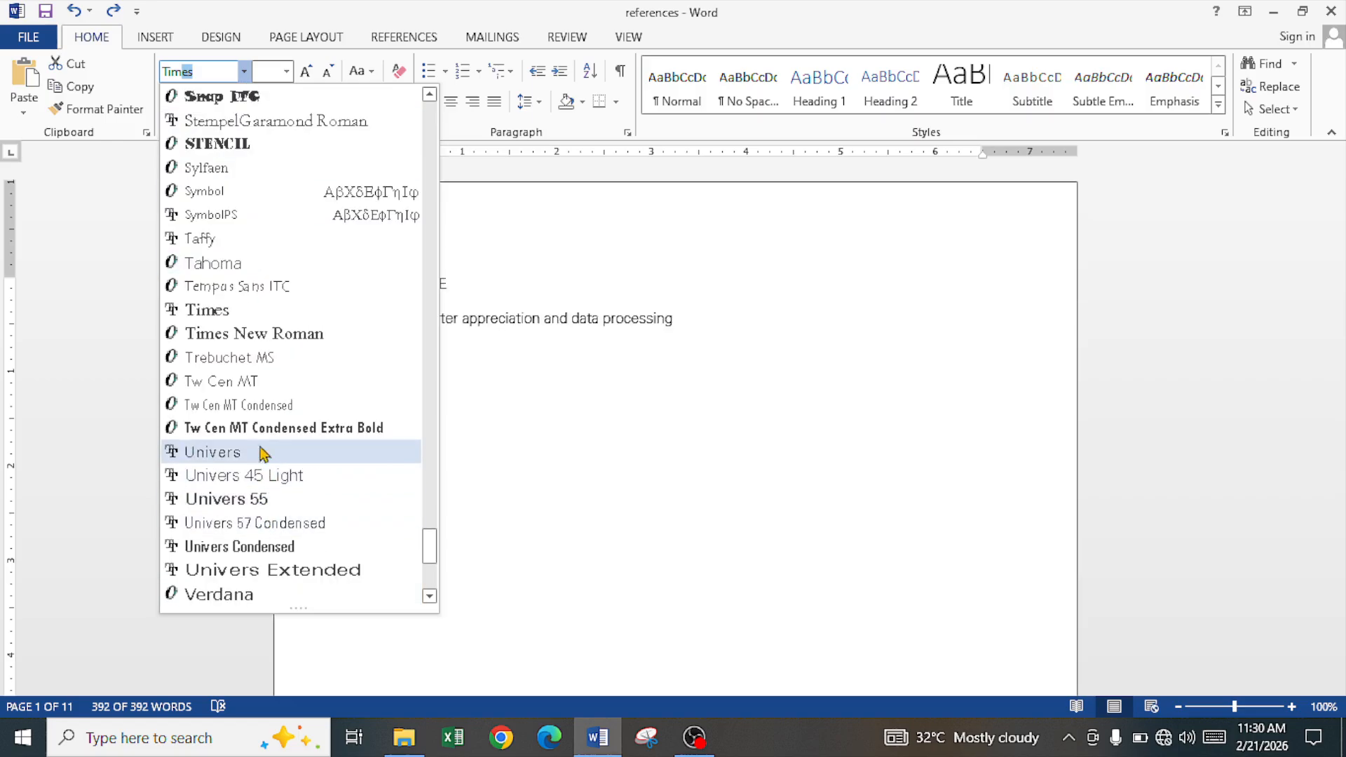
{"action": "left_click", "coordinate": [249, 340]}
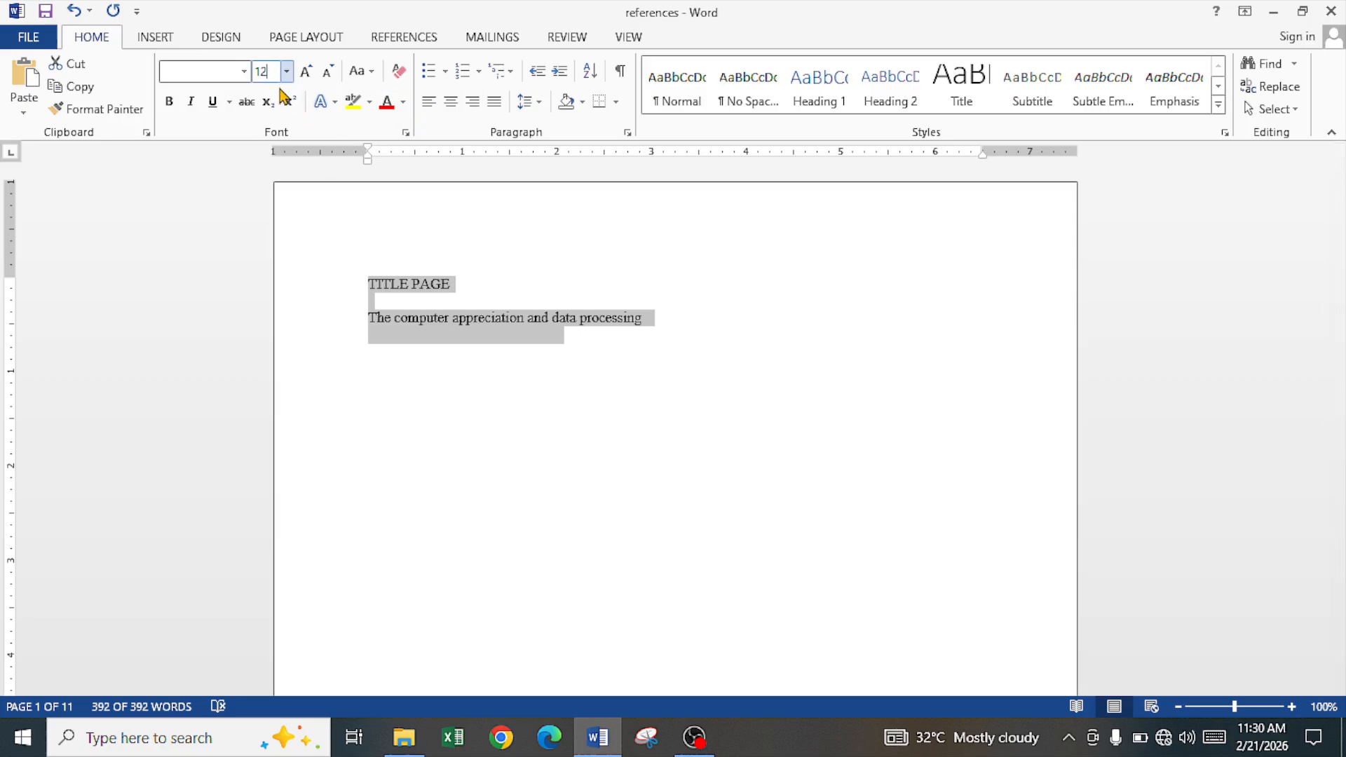
{"action": "type", "text": "12"}
{"action": "key", "text": "Return"}
{"action": "key", "text": "Right"}
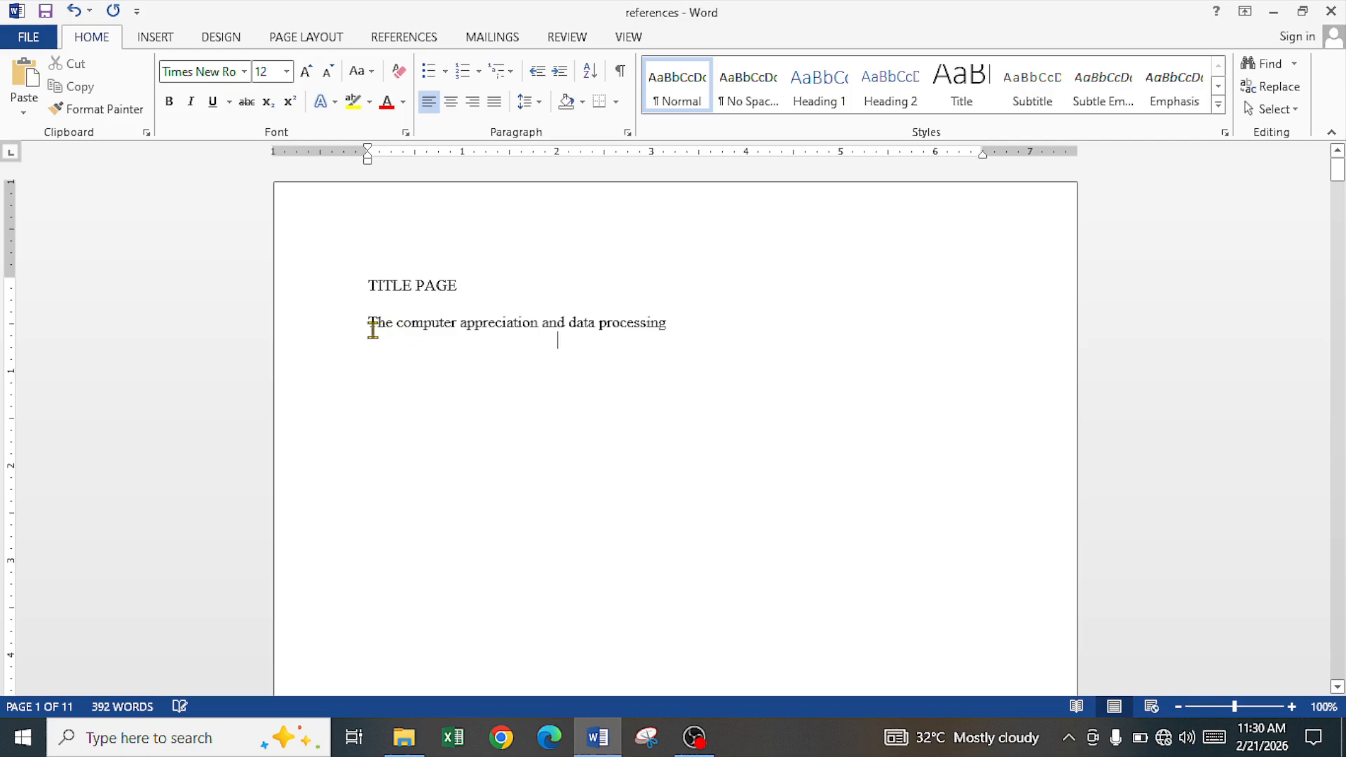
Insert a Next Page section break after the CERTIFICATION heading and delete the extra blank page before CHAPTER ONE.
{"action": "scroll", "coordinate": [349, 376], "scroll_direction": "down", "scroll_amount": 12}
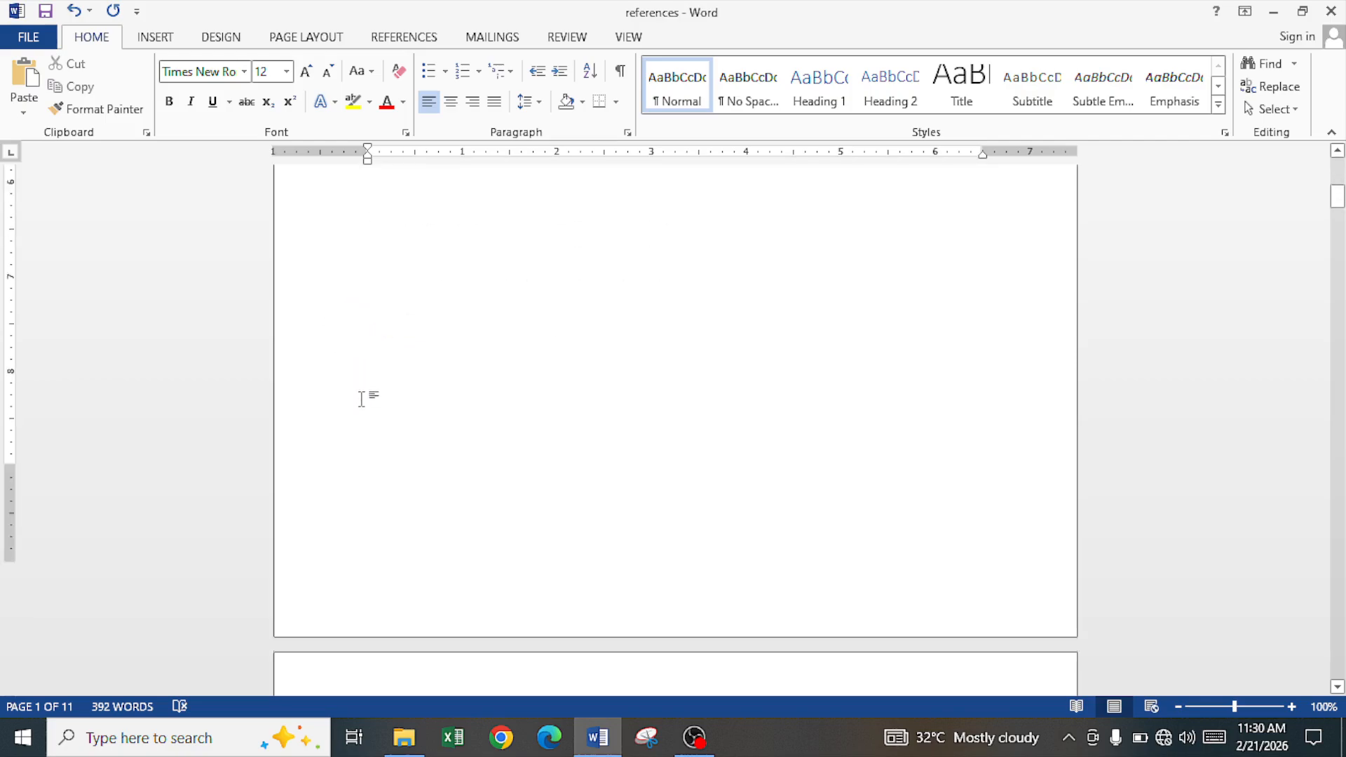
{"action": "scroll", "coordinate": [376, 467], "scroll_direction": "down", "scroll_amount": 10}
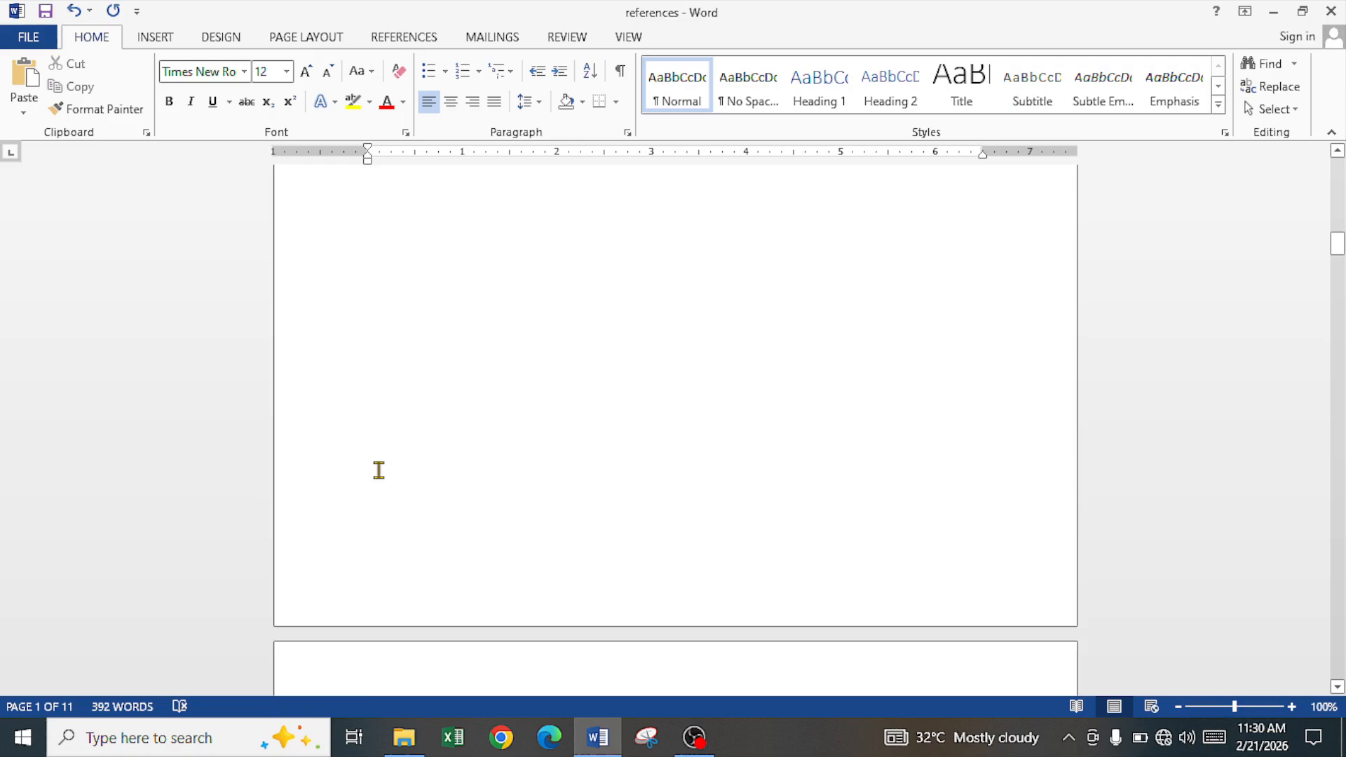
{"action": "scroll", "coordinate": [385, 518], "scroll_direction": "down", "scroll_amount": 12}
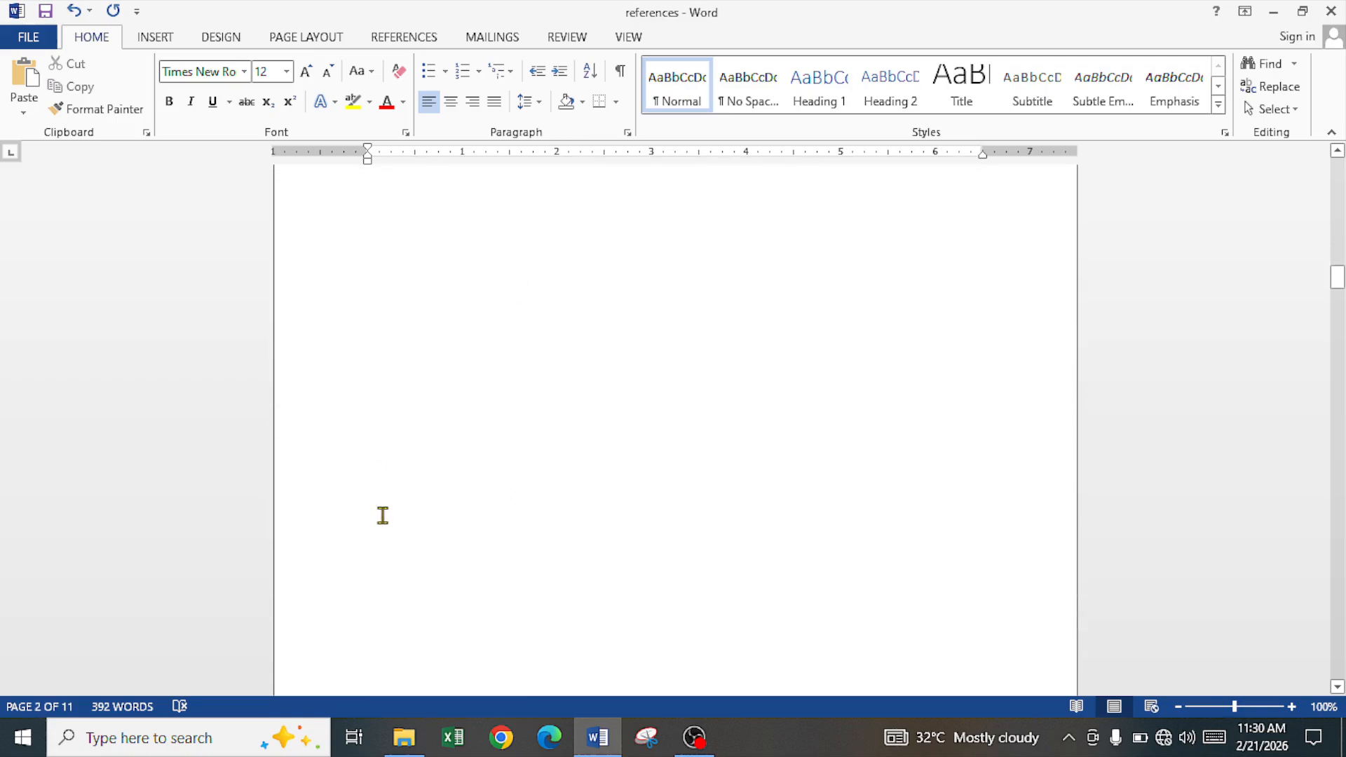
{"action": "scroll", "coordinate": [386, 514], "scroll_direction": "down", "scroll_amount": 12}
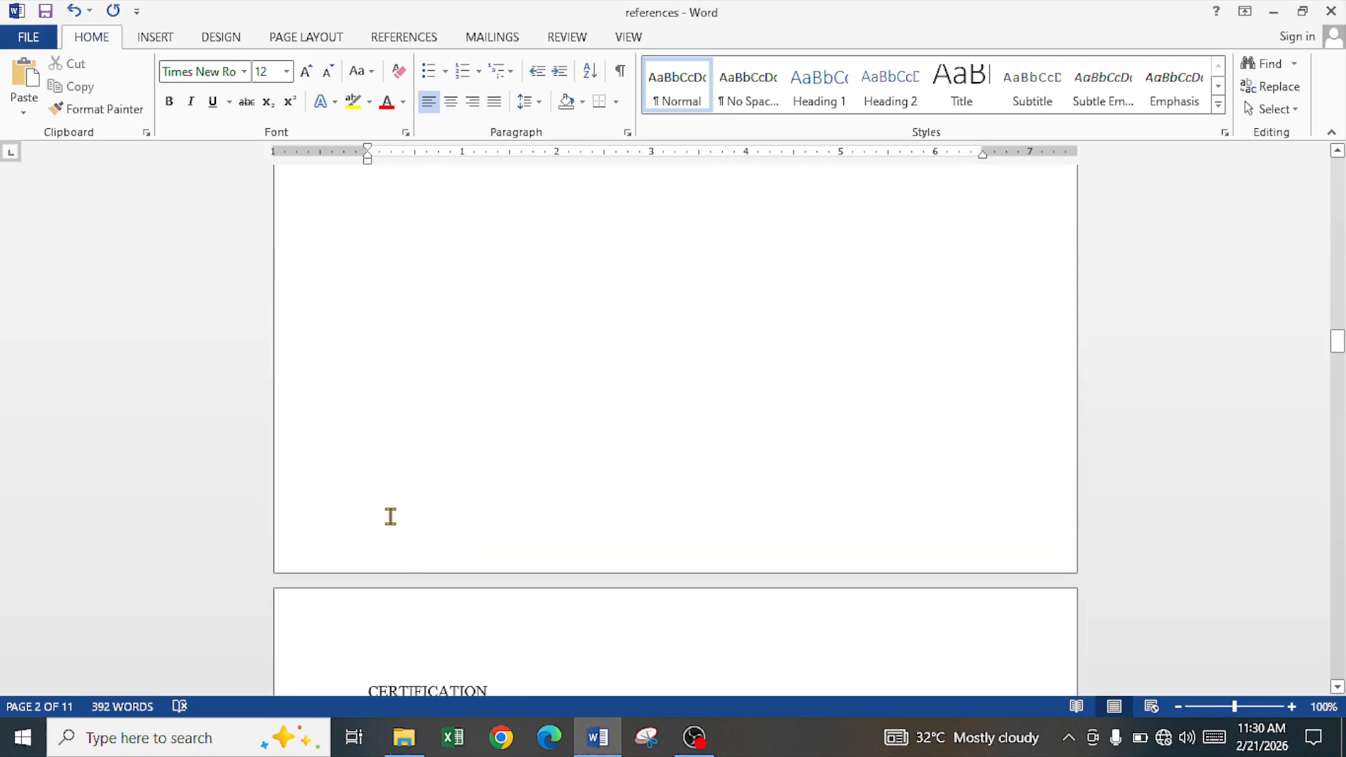
{"action": "scroll", "coordinate": [391, 516], "scroll_direction": "down", "scroll_amount": 12}
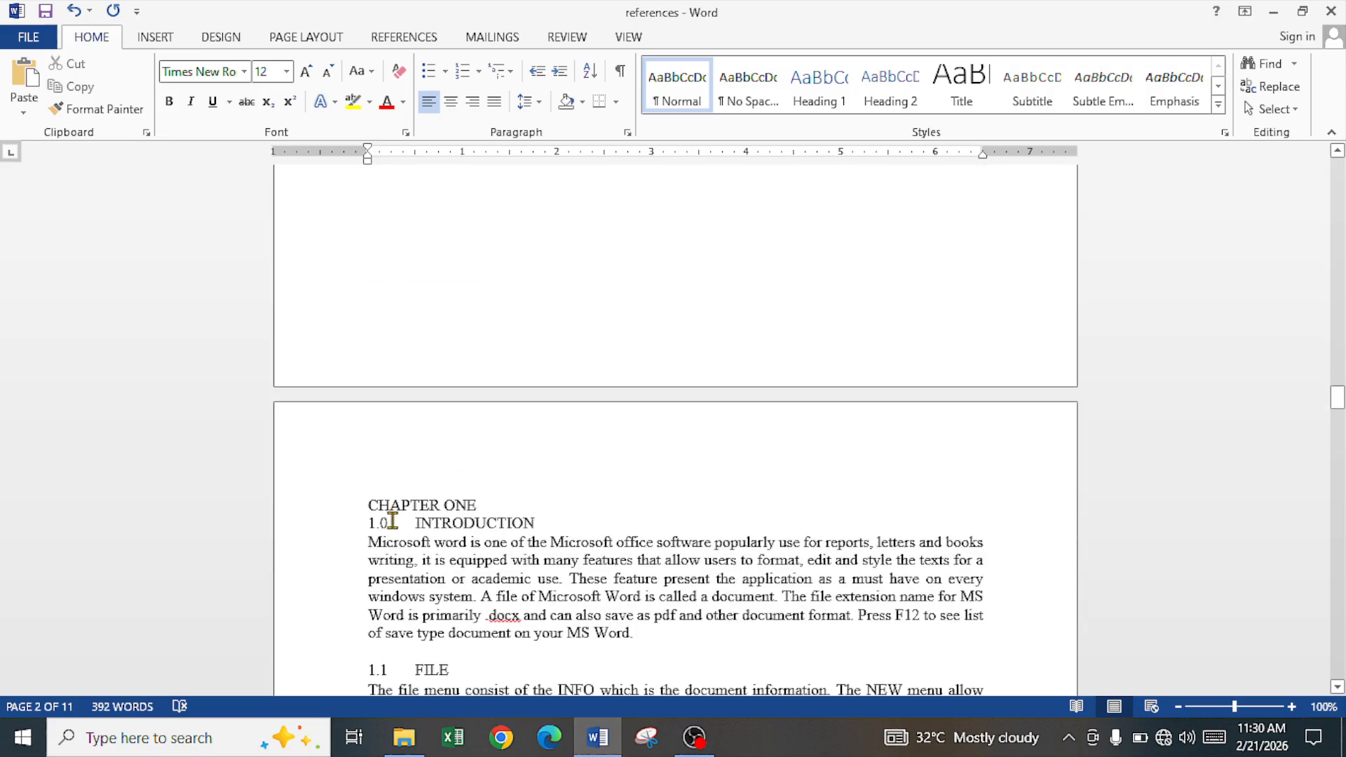
{"action": "scroll", "coordinate": [393, 491], "scroll_direction": "up", "scroll_amount": 9}
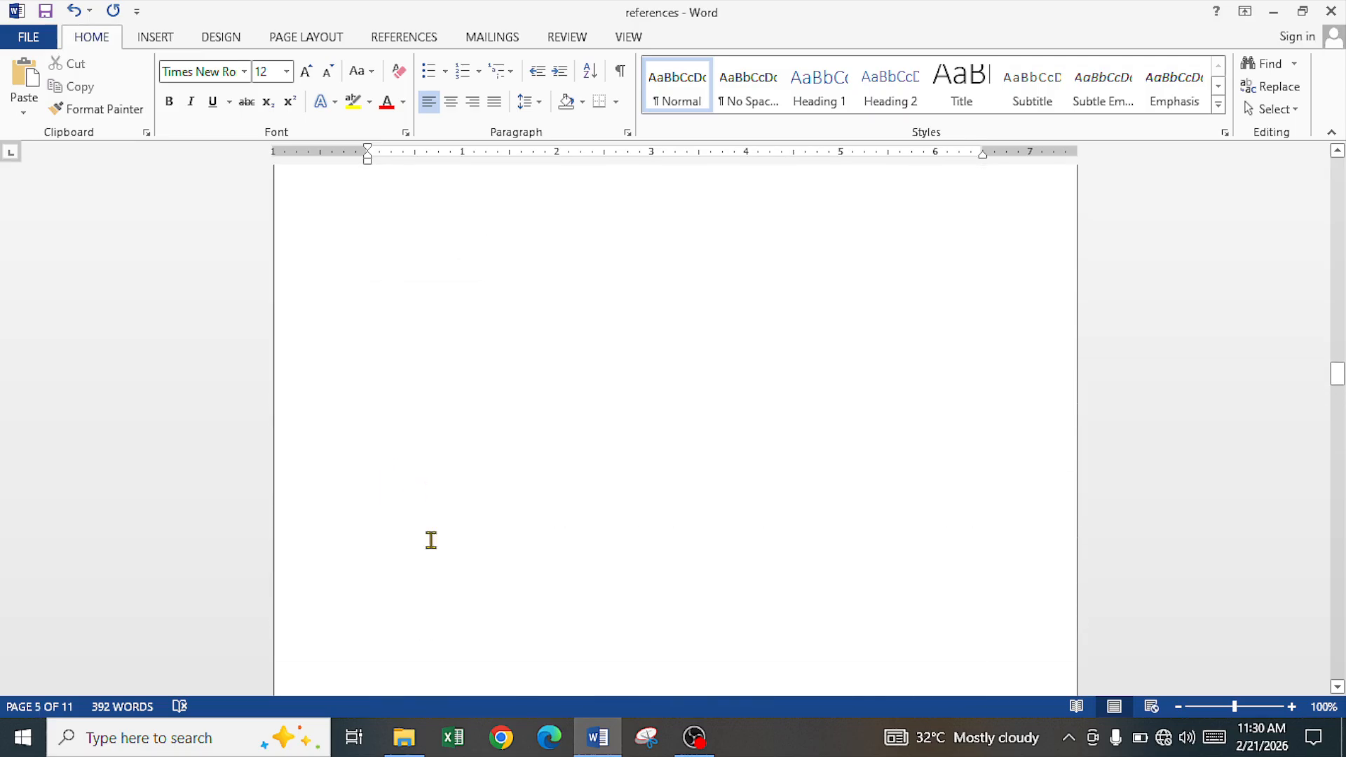
{"action": "scroll", "coordinate": [468, 482], "scroll_direction": "up", "scroll_amount": 1}
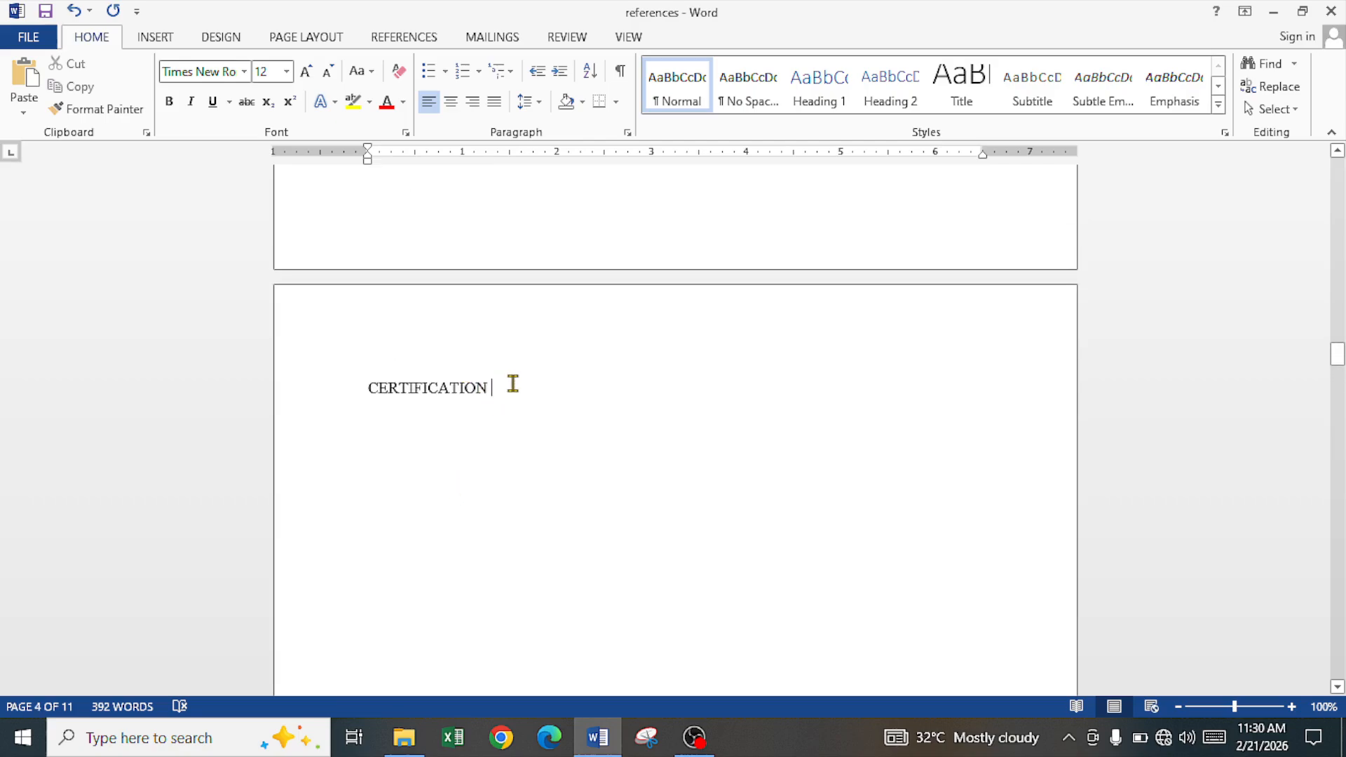
{"action": "left_click", "coordinate": [512, 383]}
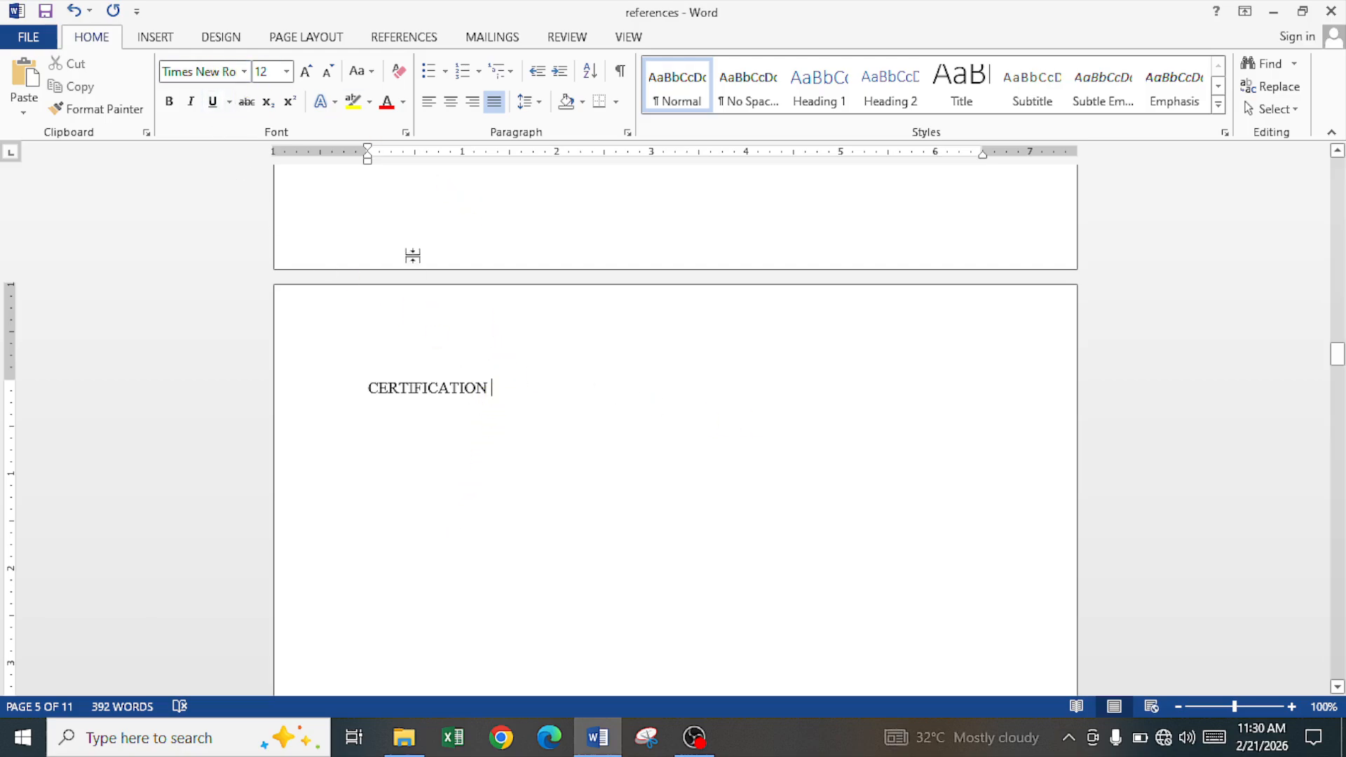
{"action": "left_click", "coordinate": [314, 43]}
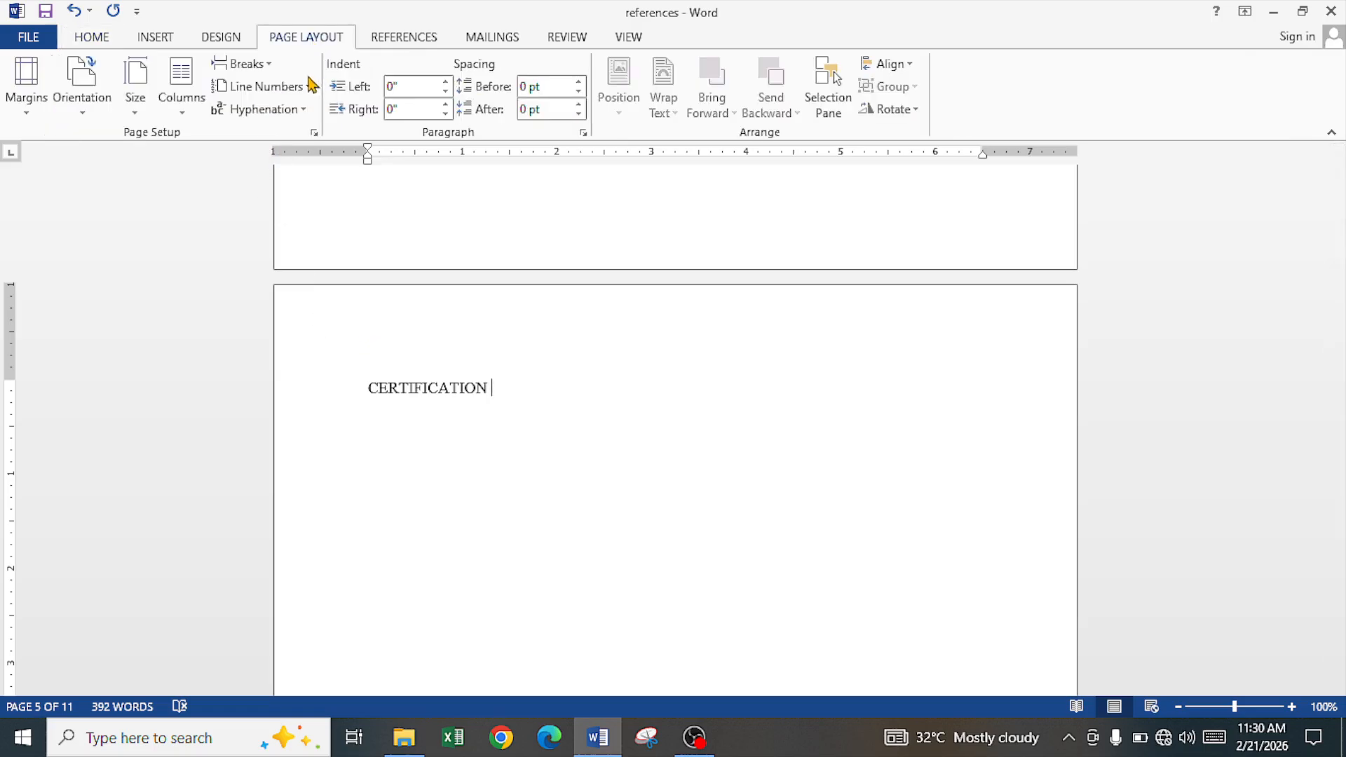
{"action": "left_click", "coordinate": [257, 66]}
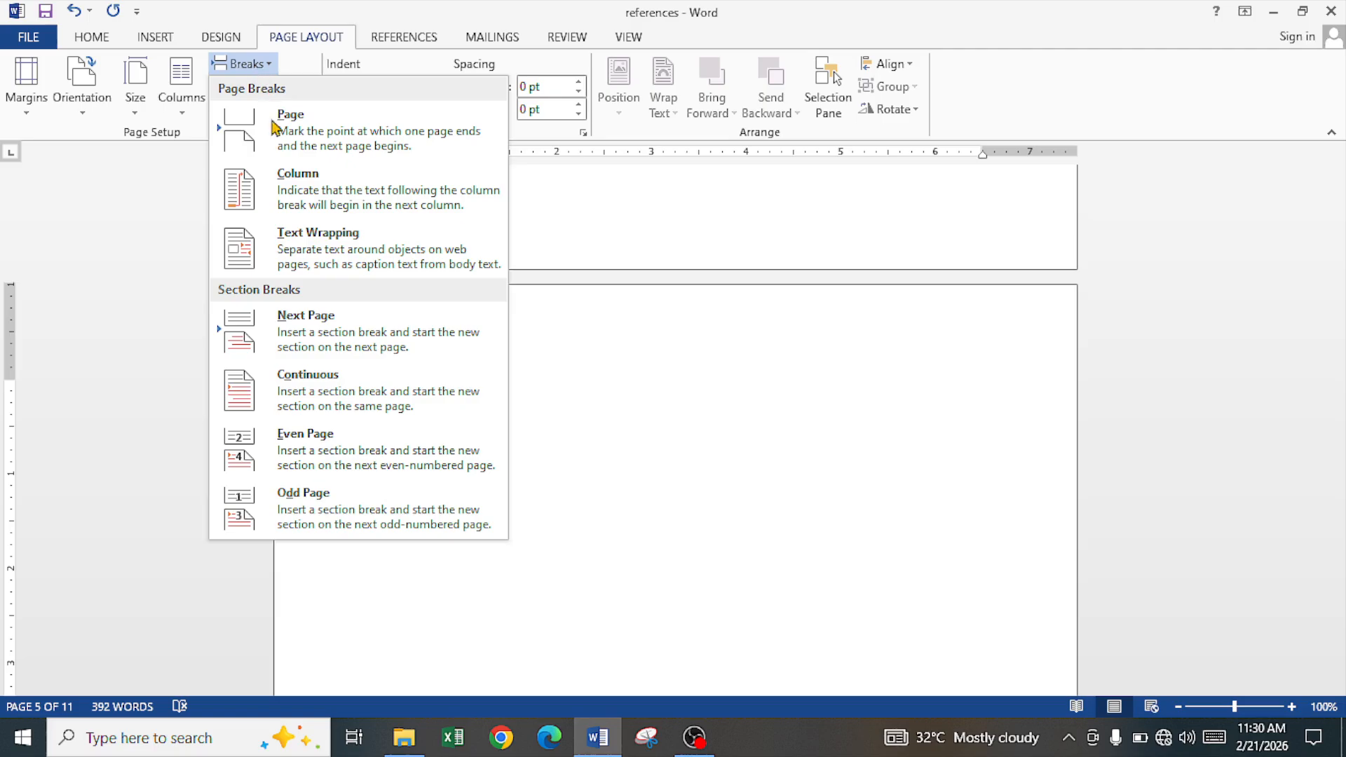
{"action": "left_click", "coordinate": [327, 349]}
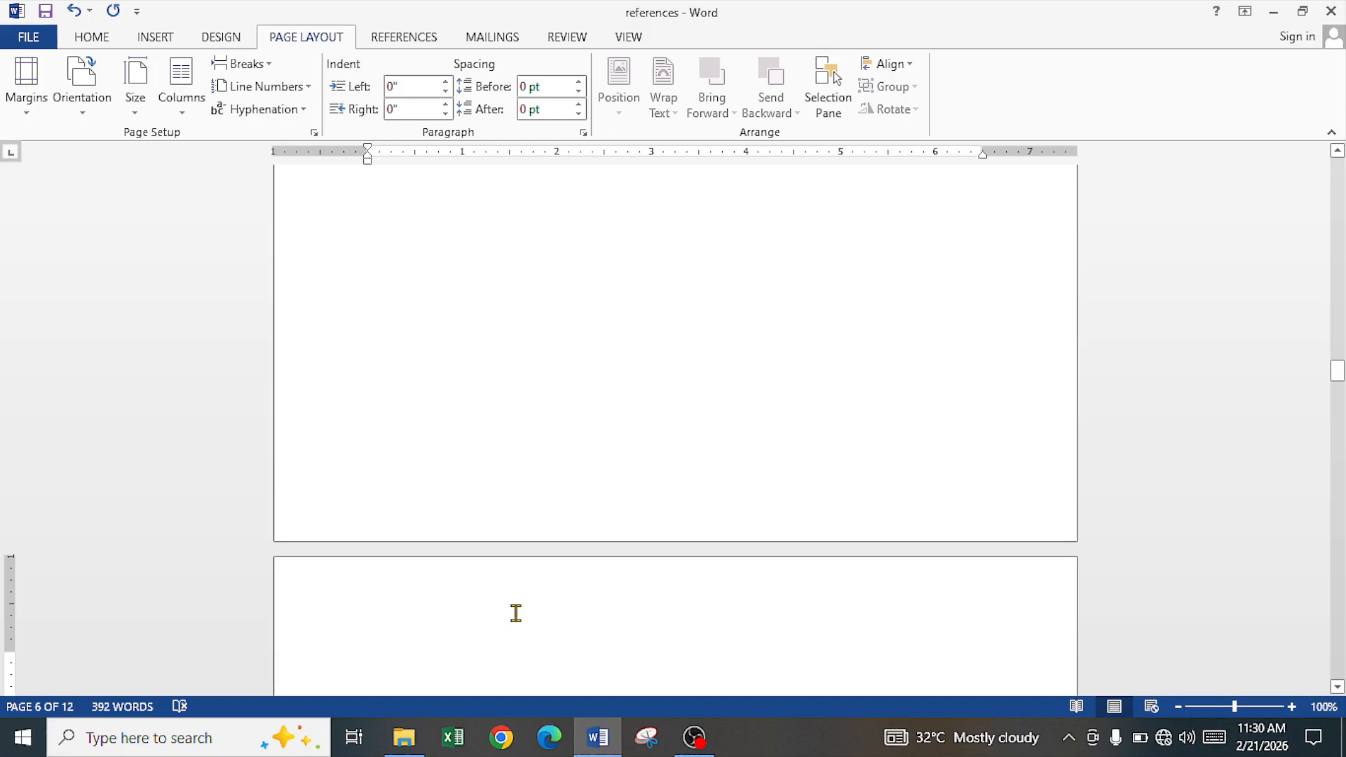
{"action": "key", "text": "Delete"}
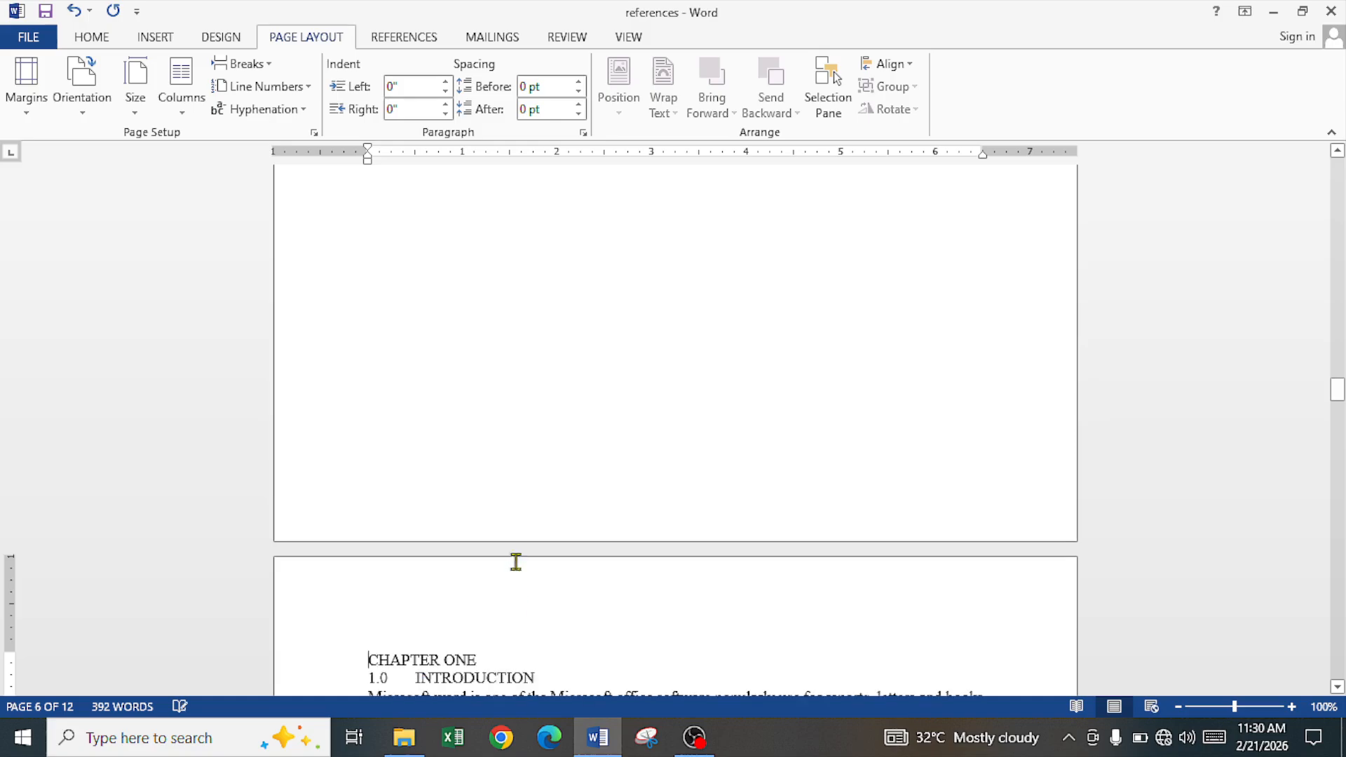
Insert page numbers at the bottom of the pages using the Plain Number 2 style.
{"action": "scroll", "coordinate": [512, 537], "scroll_direction": "up", "scroll_amount": 3}
{"action": "scroll", "coordinate": [511, 537], "scroll_direction": "up", "scroll_amount": 5}
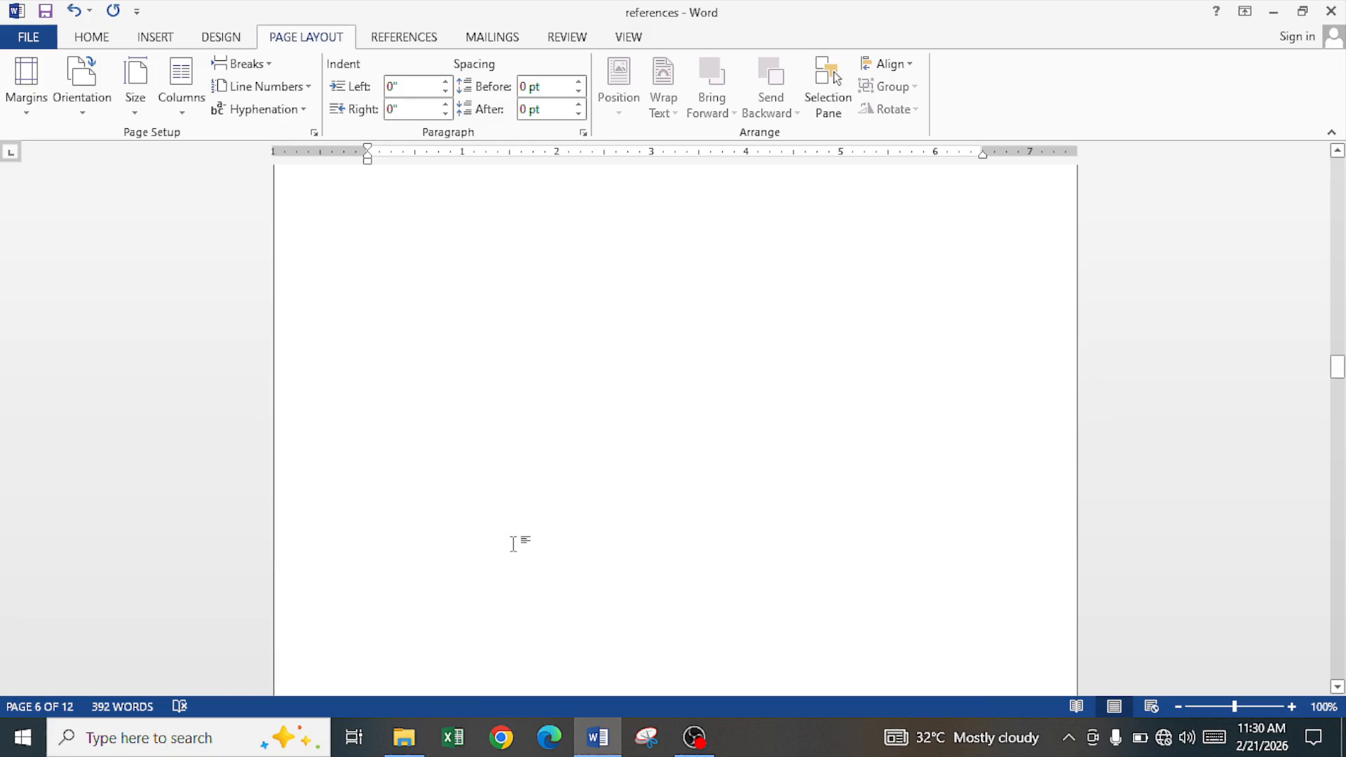
{"action": "left_click", "coordinate": [152, 38]}
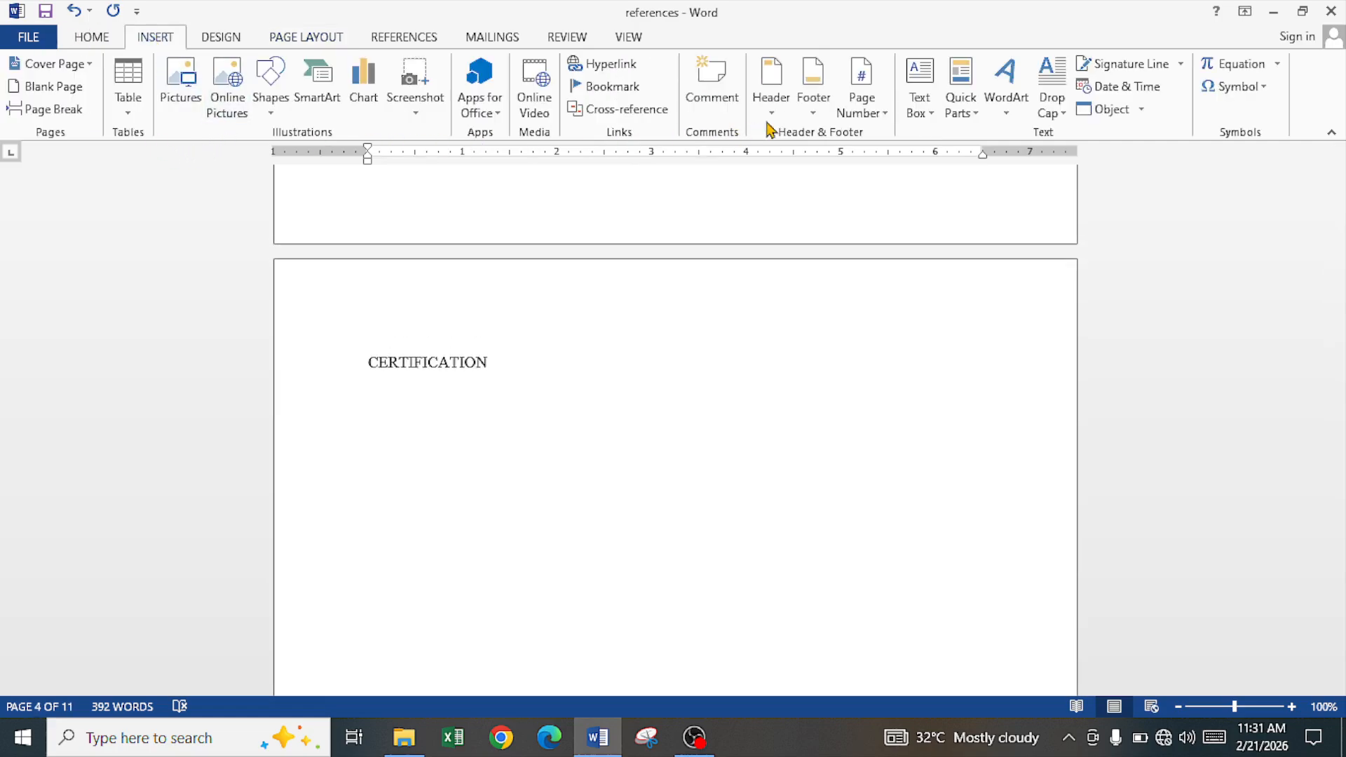
{"action": "left_click", "coordinate": [818, 119]}
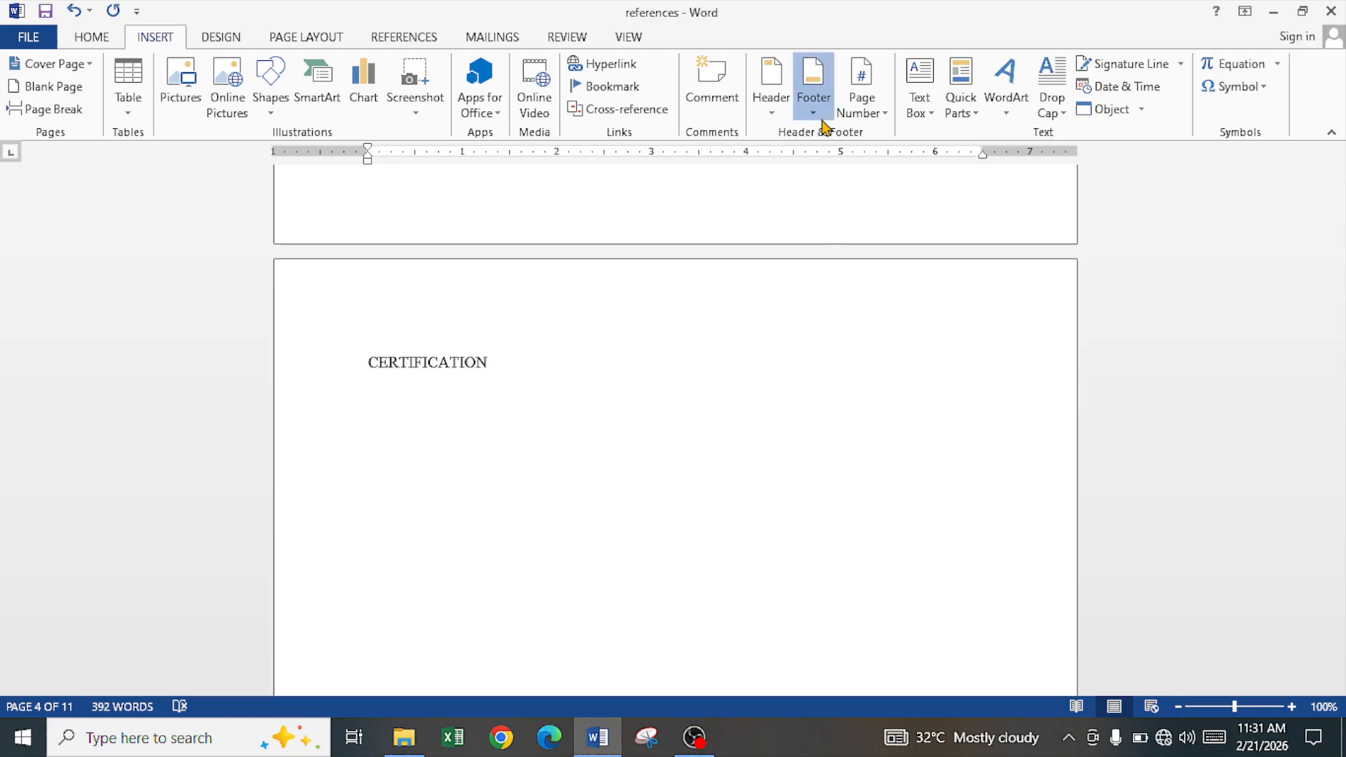
{"action": "left_click", "coordinate": [863, 119]}
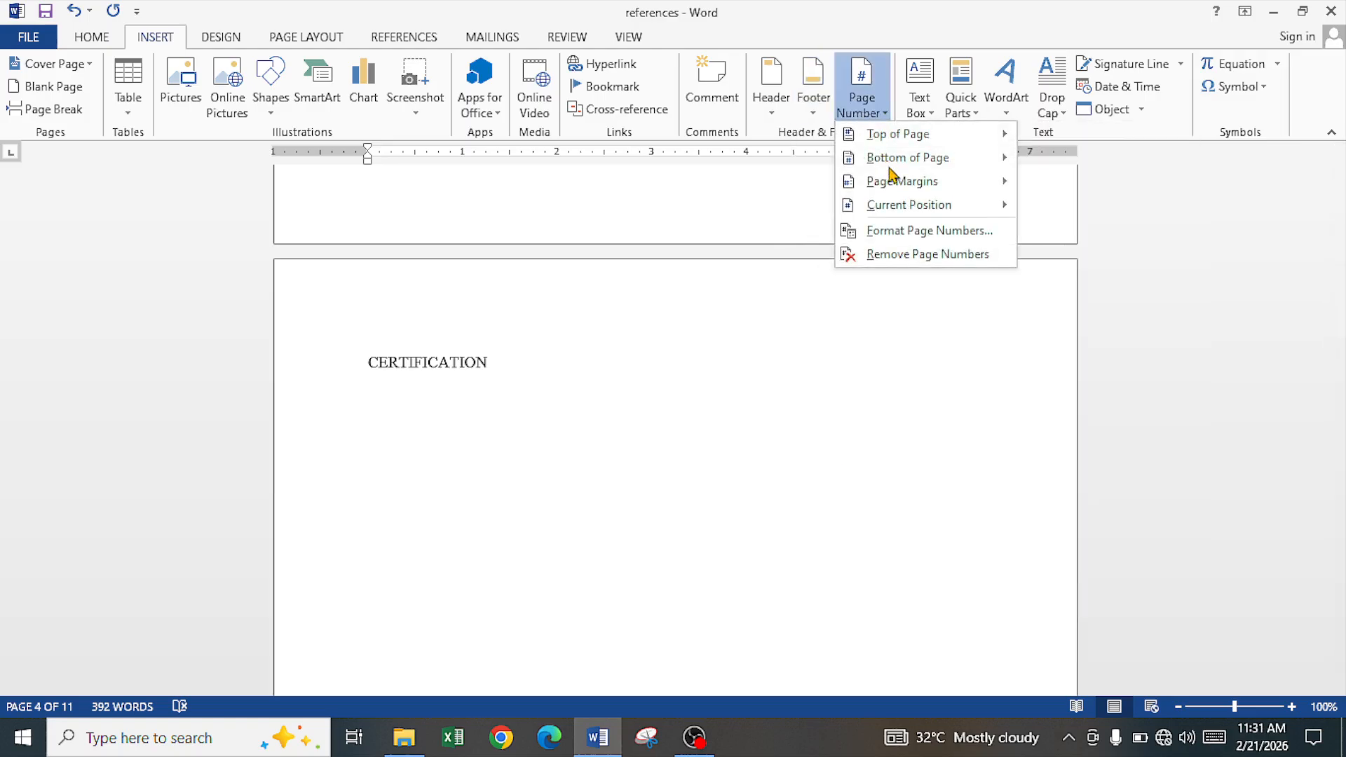
{"action": "mouse_move", "coordinate": [1004, 167]}
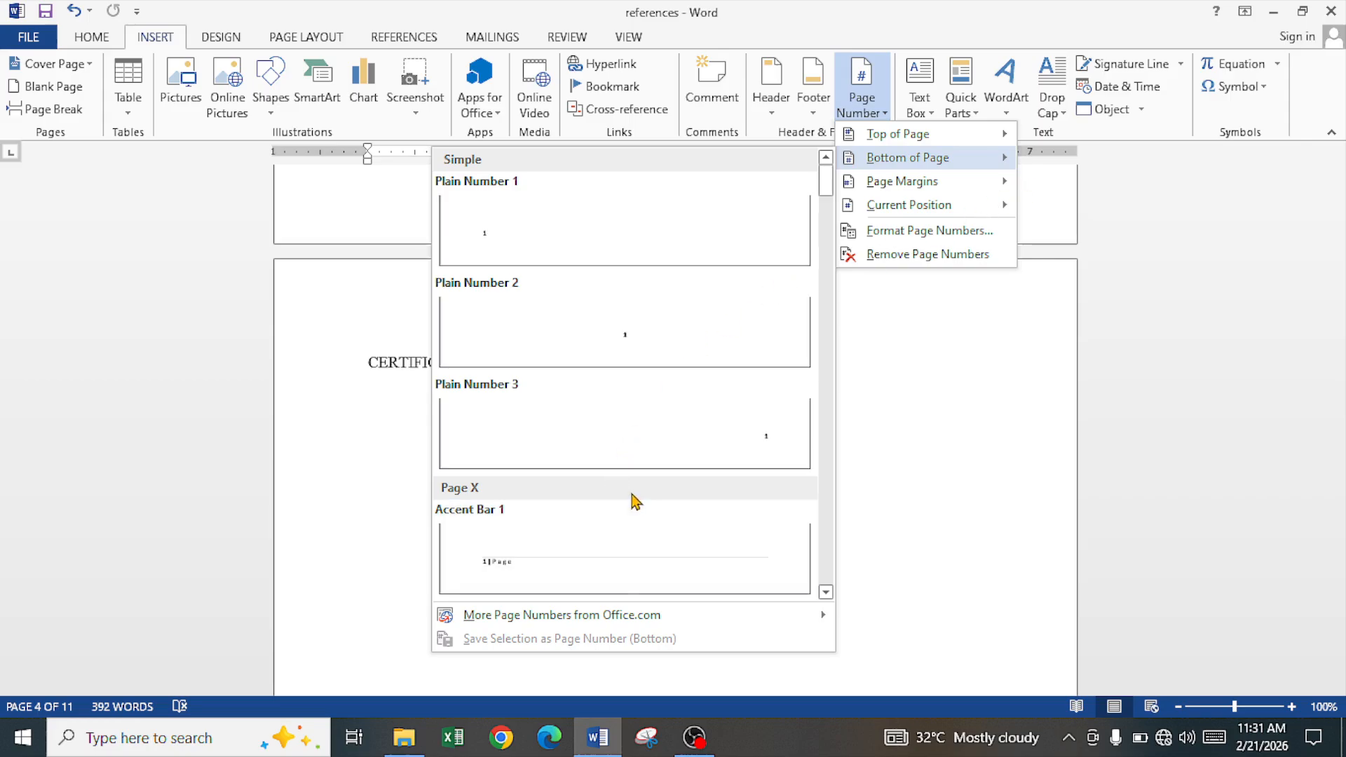
{"action": "left_click", "coordinate": [657, 338]}
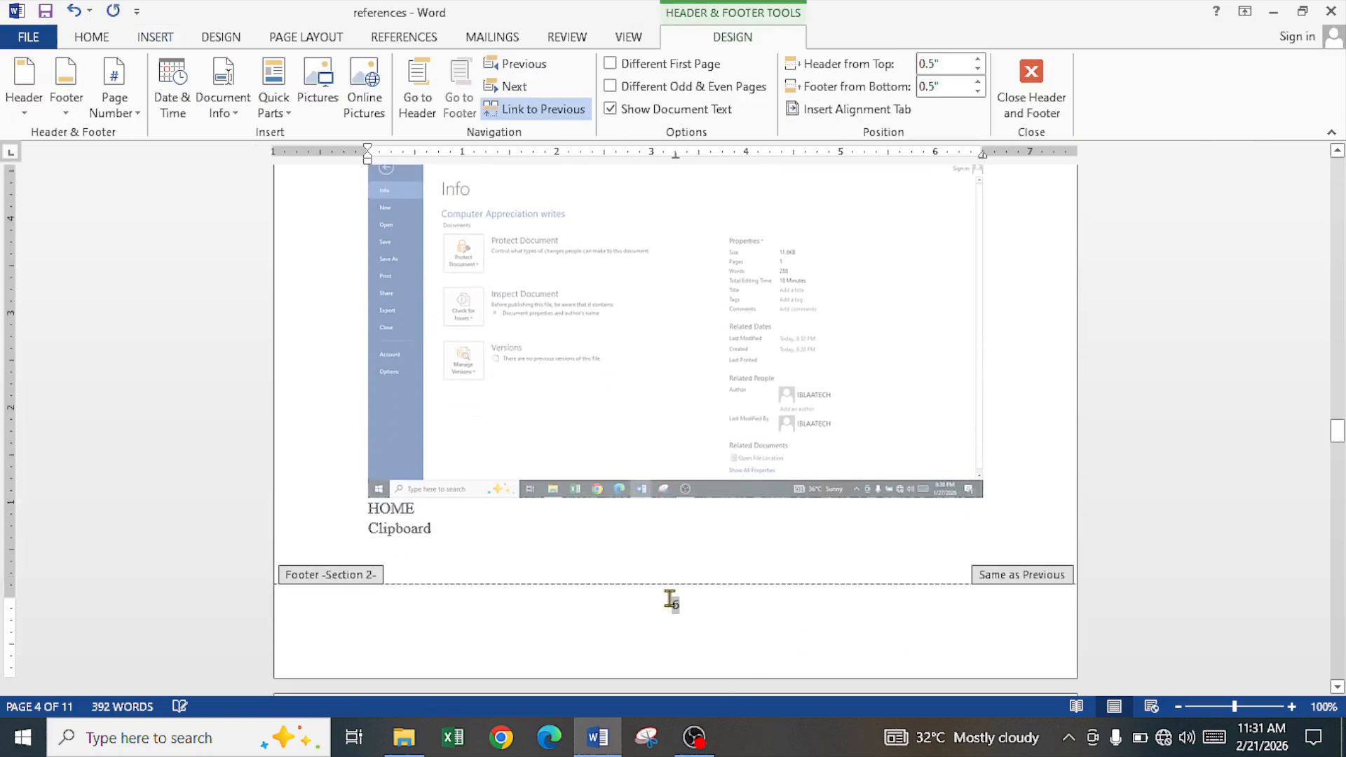
Set the page number format of the Section 1 footer to lowercase Roman numerals (i, ii, iii).
{"action": "left_click", "coordinate": [524, 63]}
{"action": "scroll", "coordinate": [686, 597], "scroll_direction": "up", "scroll_amount": 20}
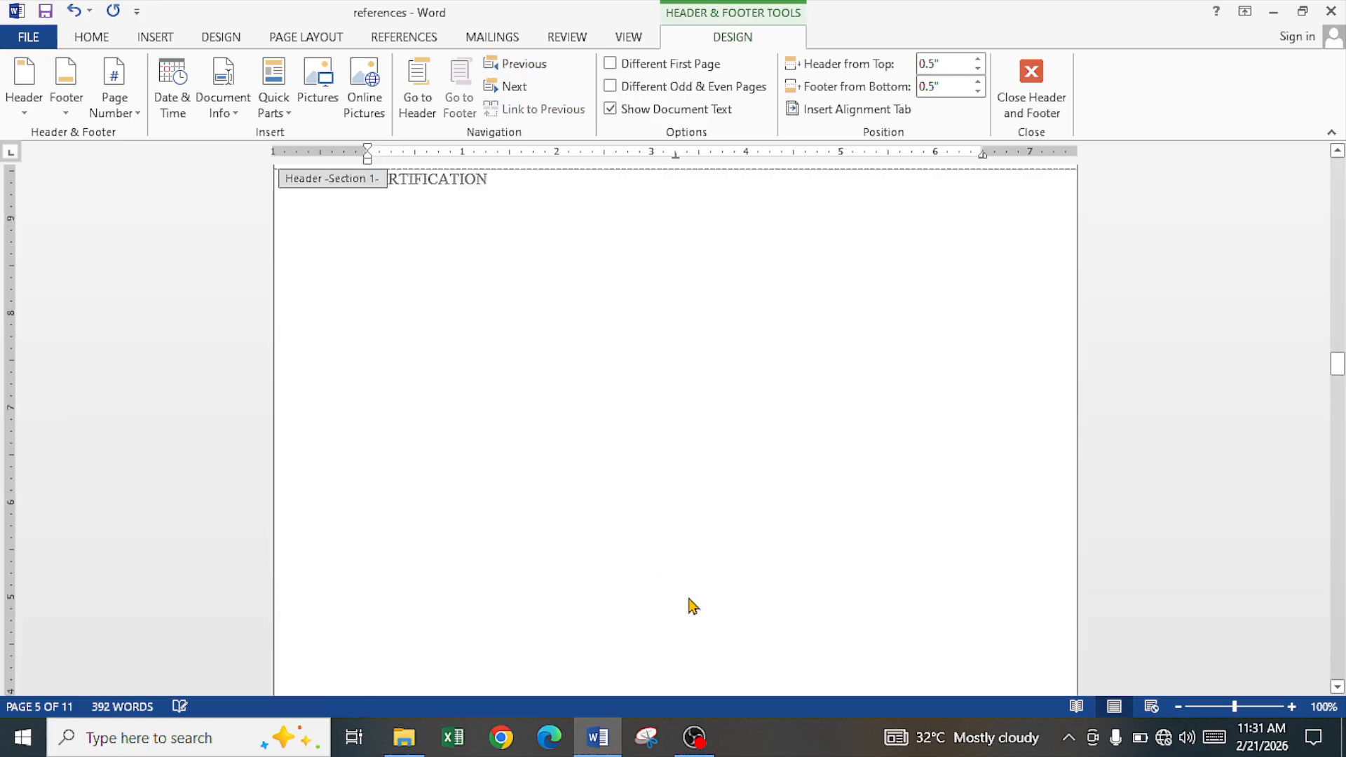
{"action": "scroll", "coordinate": [688, 599], "scroll_direction": "up", "scroll_amount": 20}
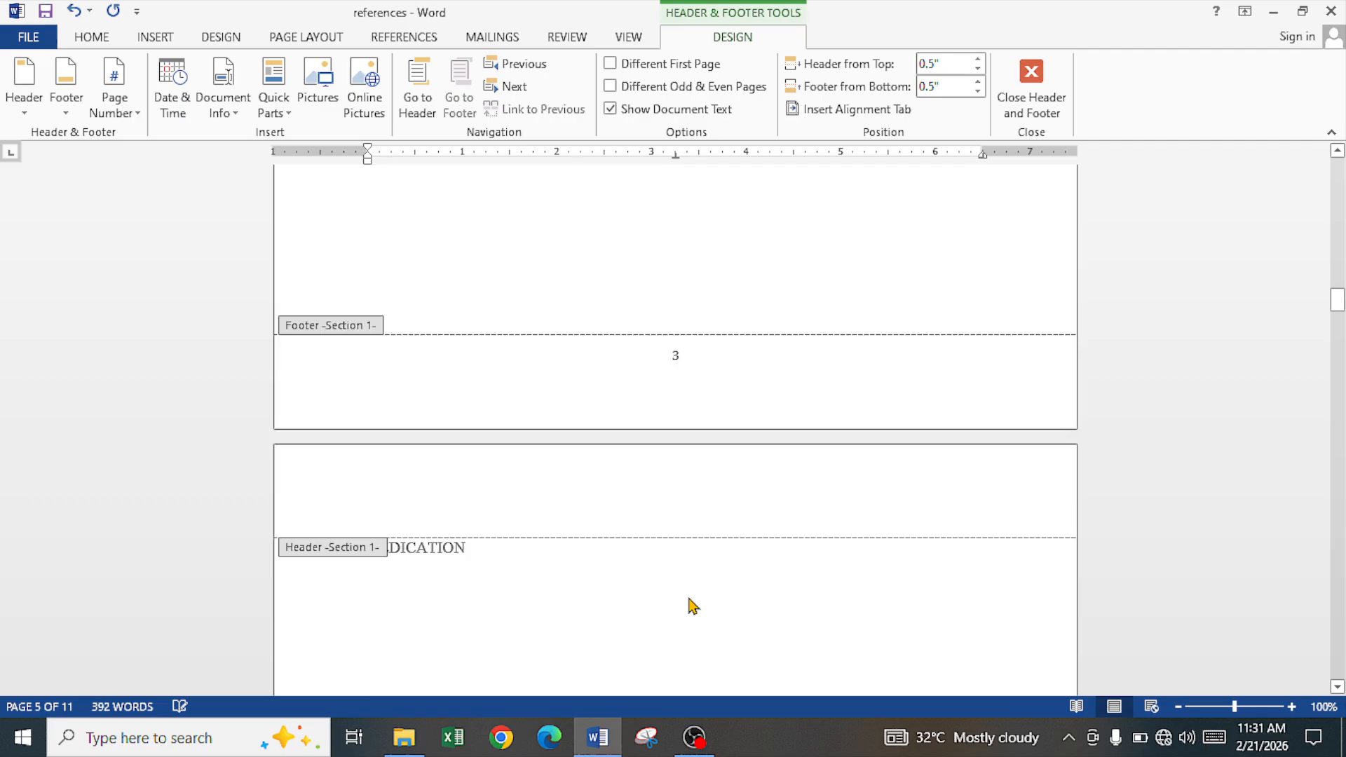
{"action": "scroll", "coordinate": [689, 596], "scroll_direction": "up", "scroll_amount": 10}
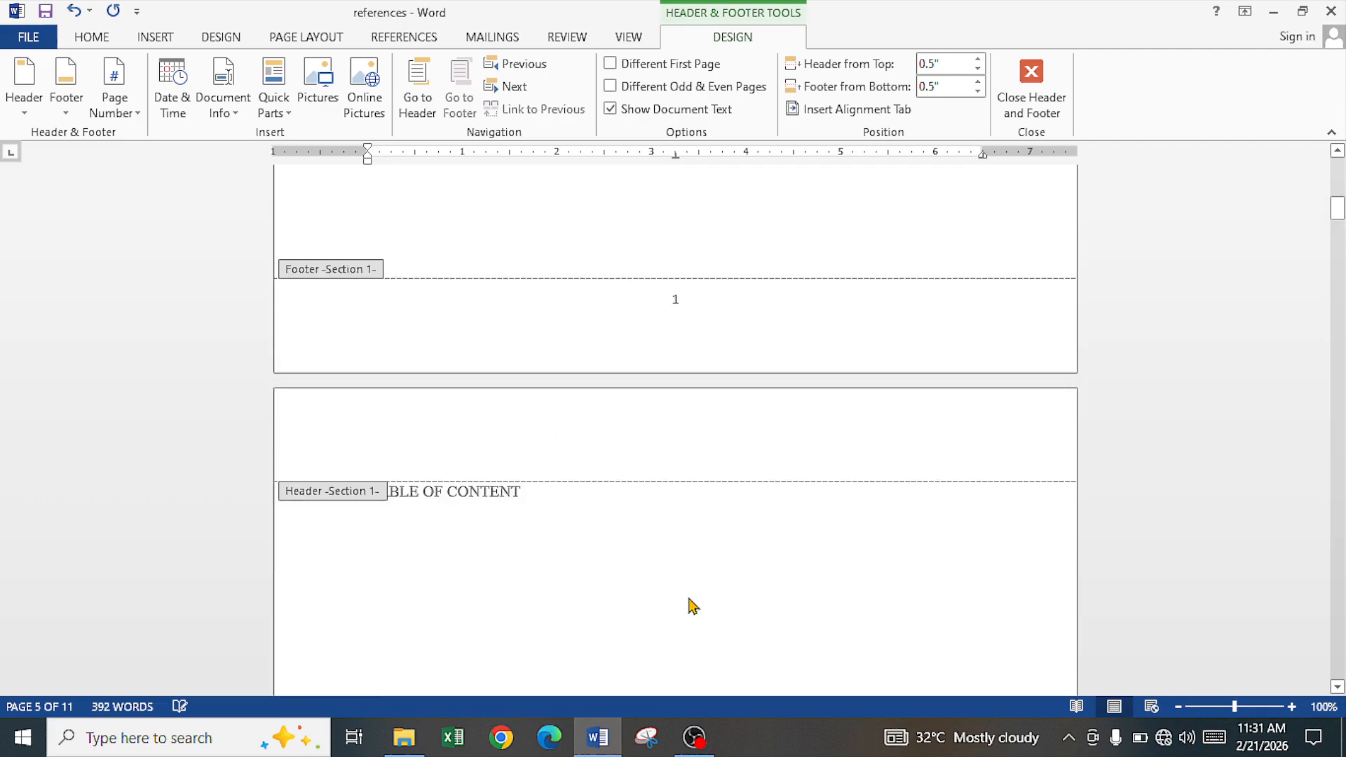
{"action": "left_click", "coordinate": [685, 558]}
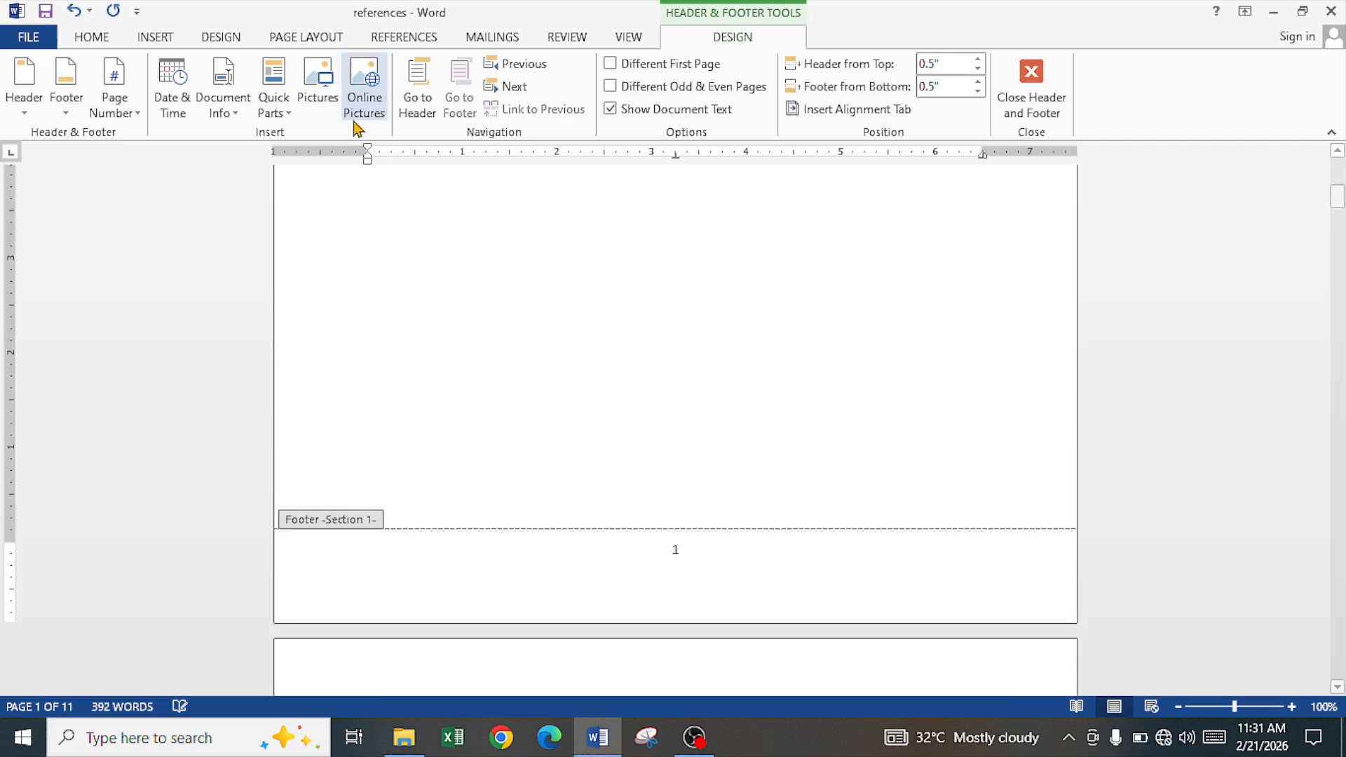
{"action": "left_click", "coordinate": [112, 116]}
{"action": "left_click", "coordinate": [153, 229]}
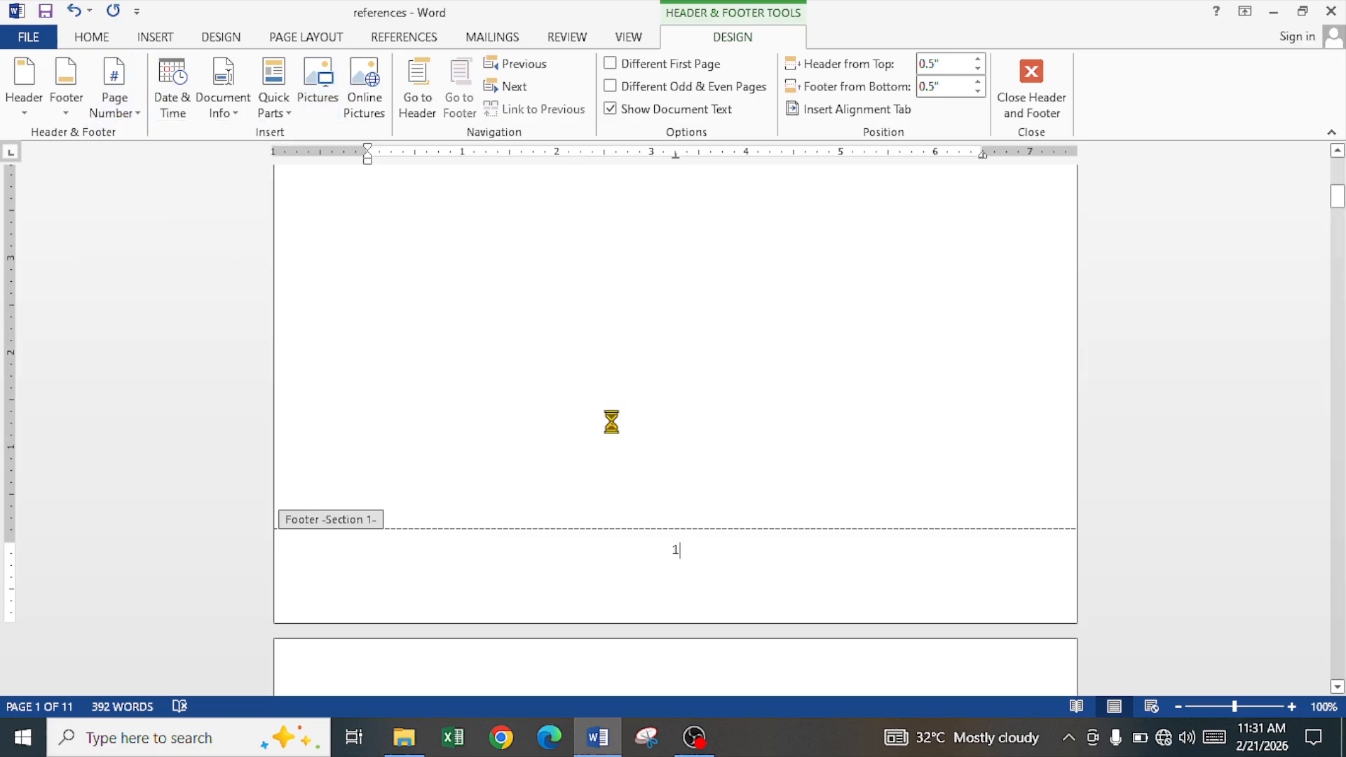
{"action": "left_click", "coordinate": [783, 254]}
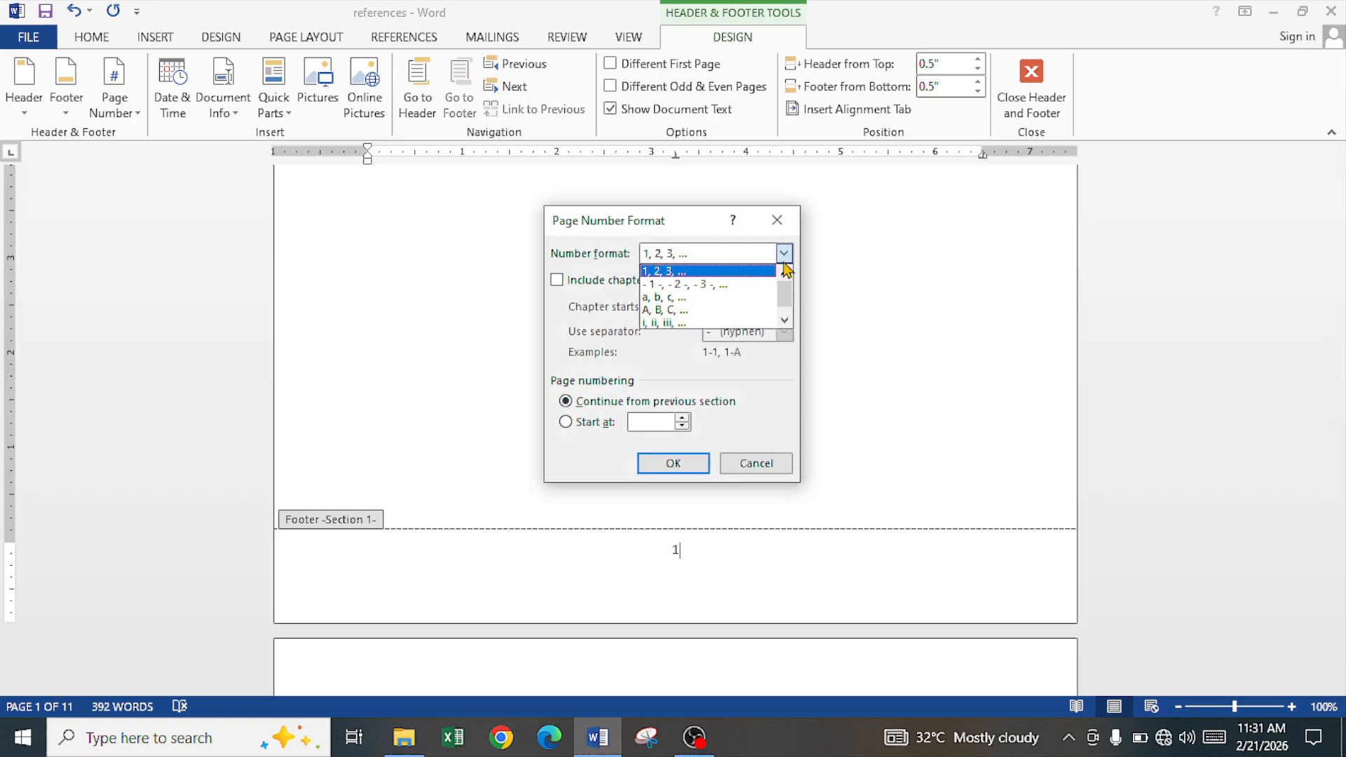
{"action": "left_click", "coordinate": [736, 313]}
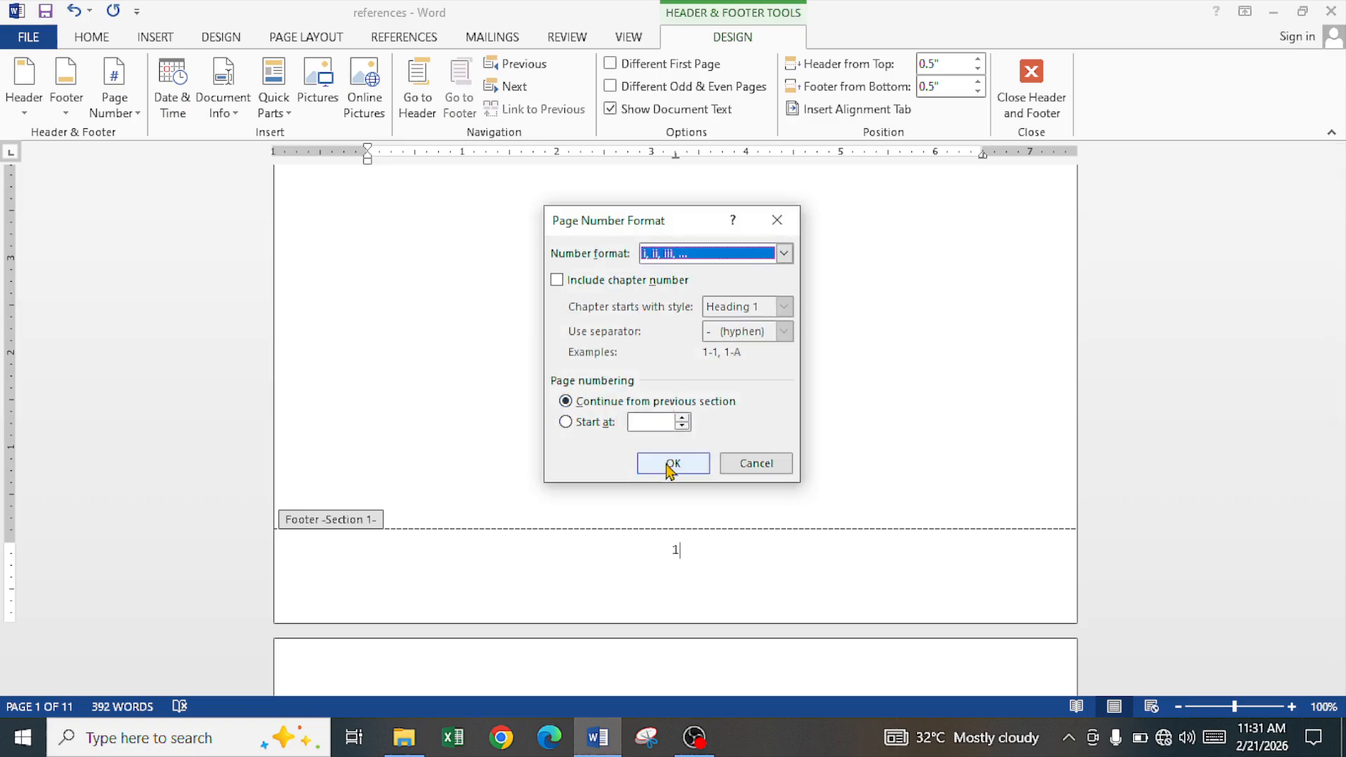
{"action": "left_click", "coordinate": [664, 464]}
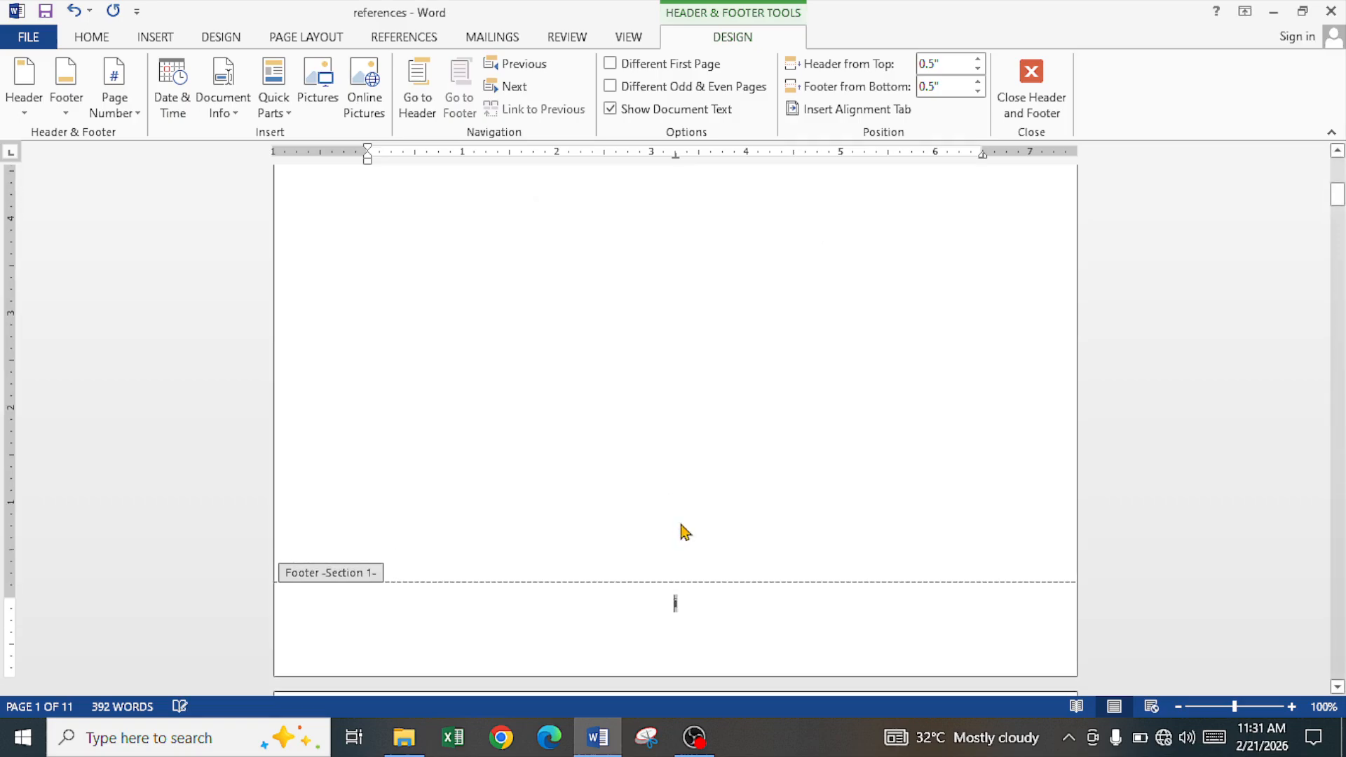
Unlink the Section 2 footer from the previous section and start its page numbering at 1.
{"action": "left_click", "coordinate": [512, 86]}
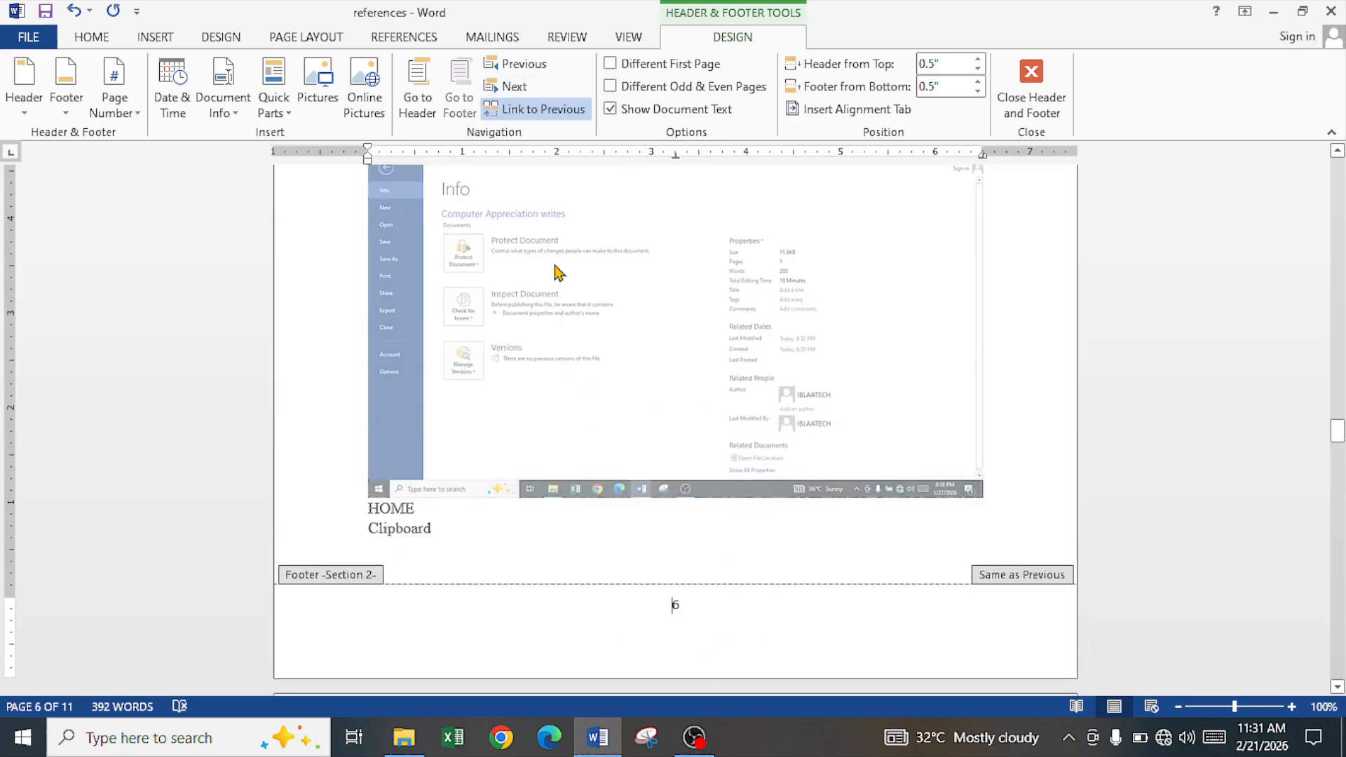
{"action": "left_click", "coordinate": [548, 113]}
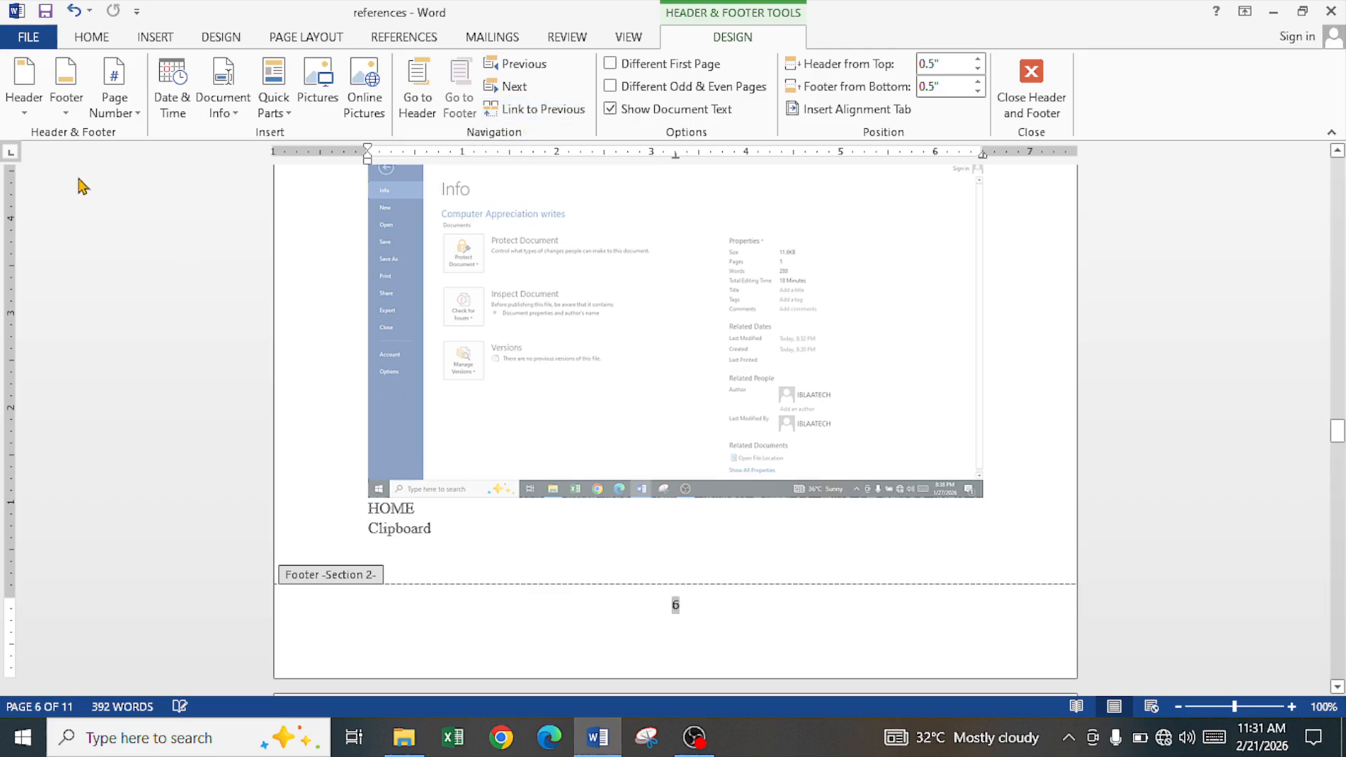
{"action": "left_click", "coordinate": [117, 112]}
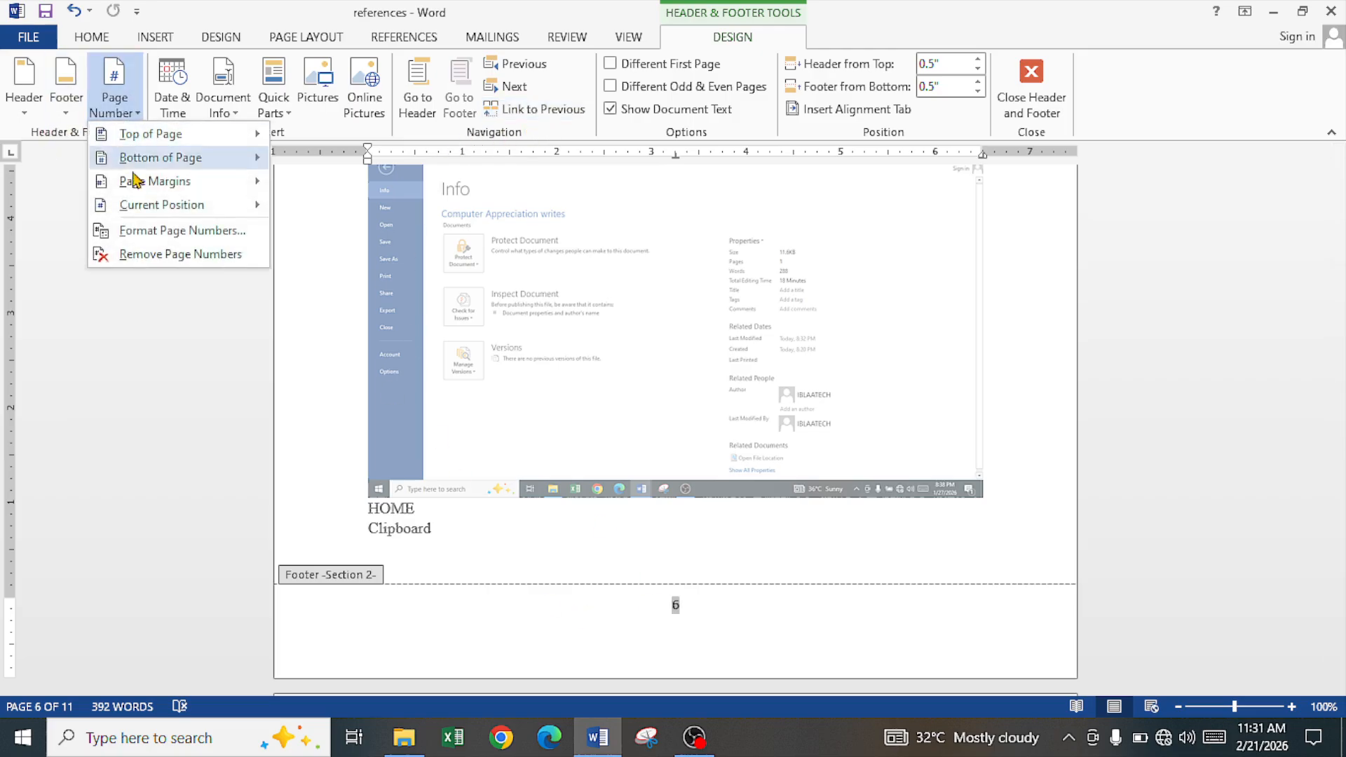
{"action": "left_click", "coordinate": [170, 240]}
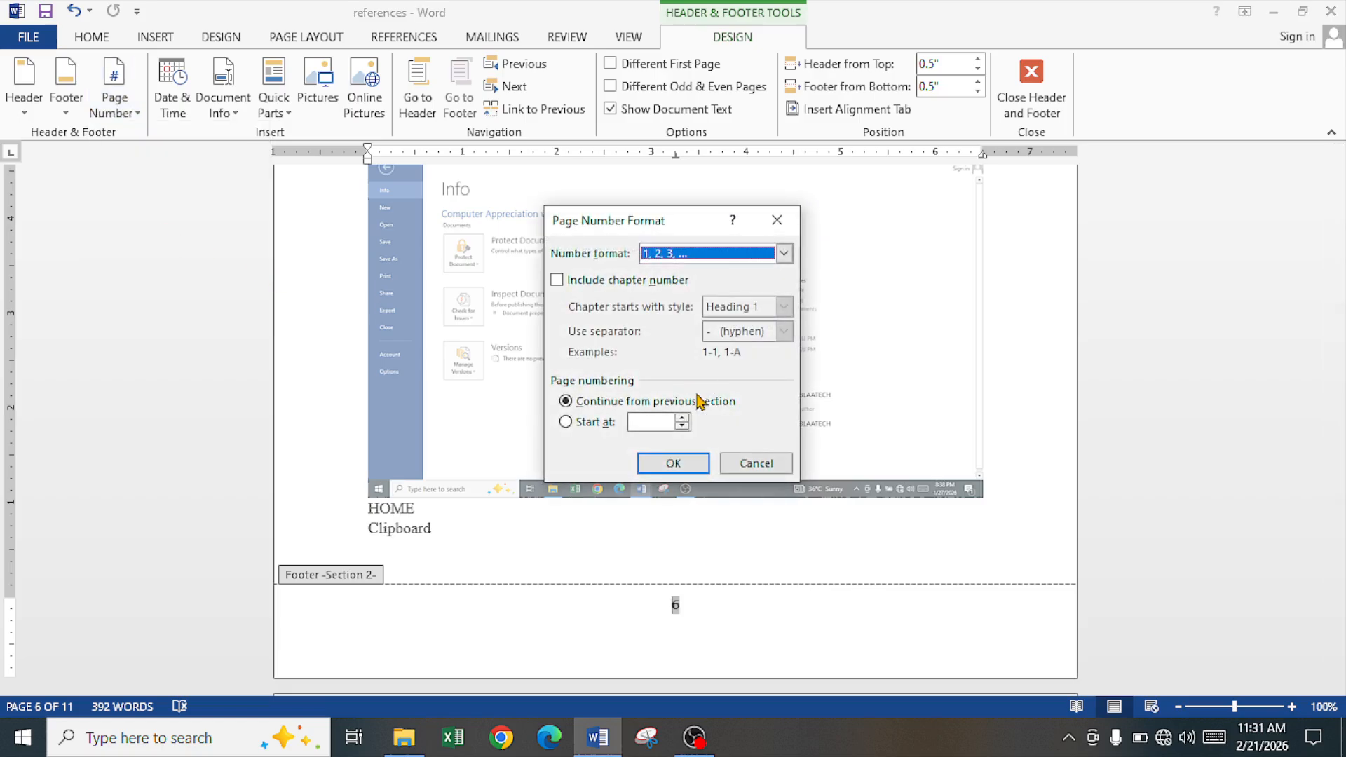
{"action": "left_click", "coordinate": [608, 422]}
{"action": "left_click", "coordinate": [667, 461]}
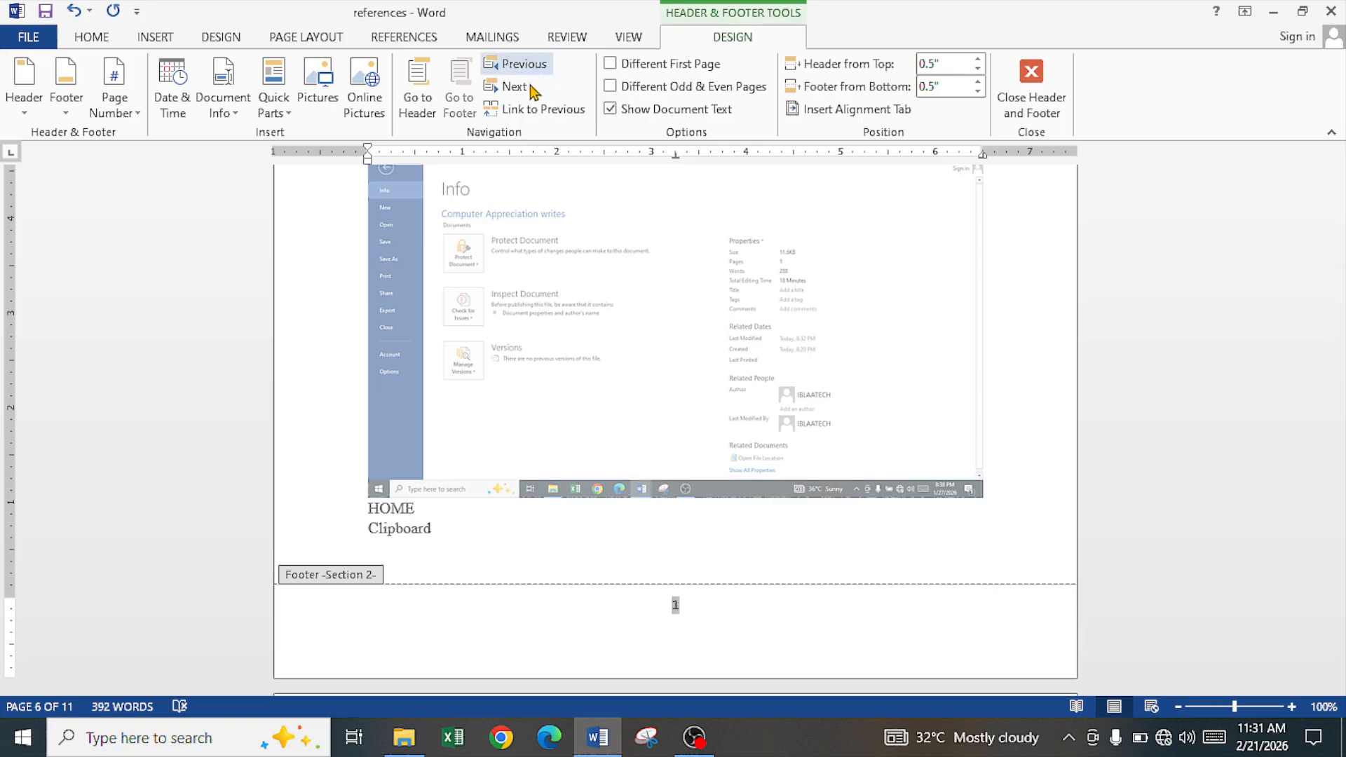
Turn on Different First Page for Section 1 so the title page carries no page number.
{"action": "left_click", "coordinate": [519, 64]}
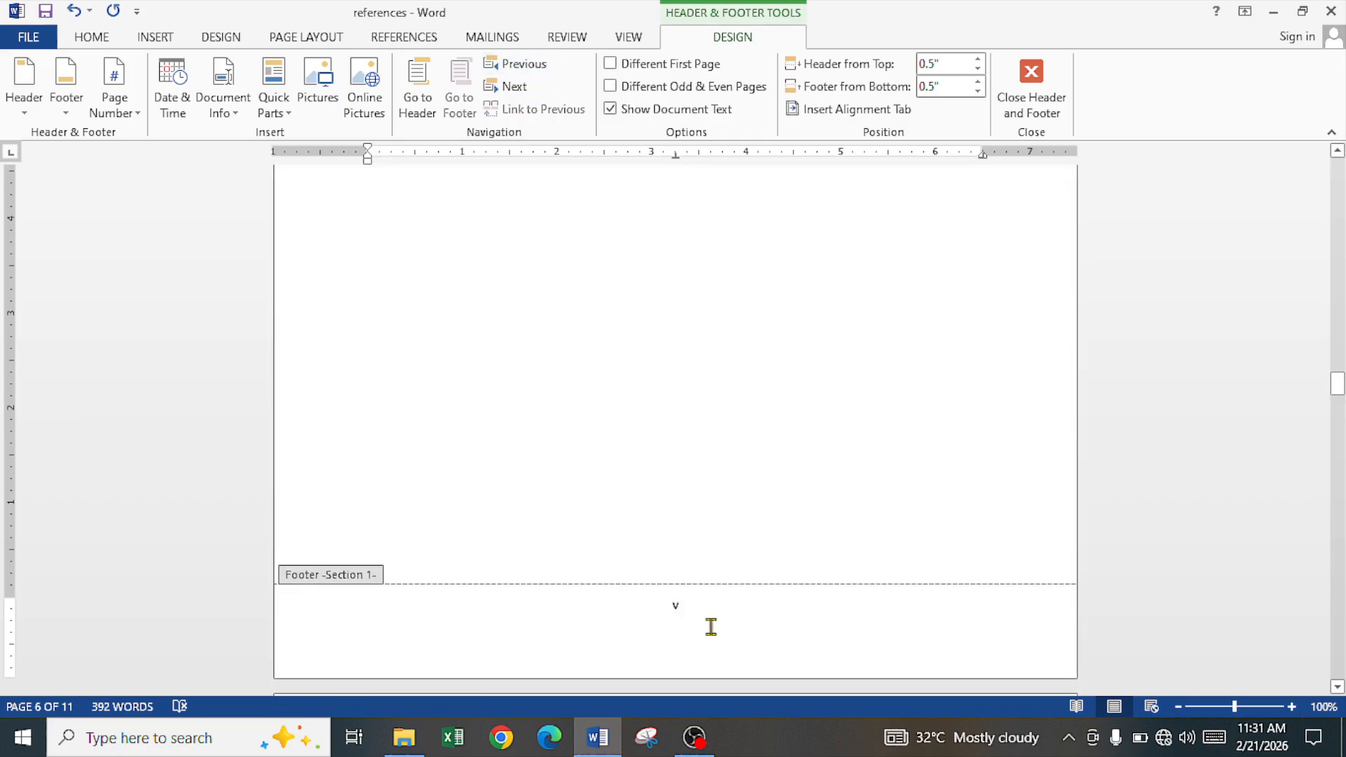
{"action": "scroll", "coordinate": [692, 601], "scroll_direction": "up", "scroll_amount": 8}
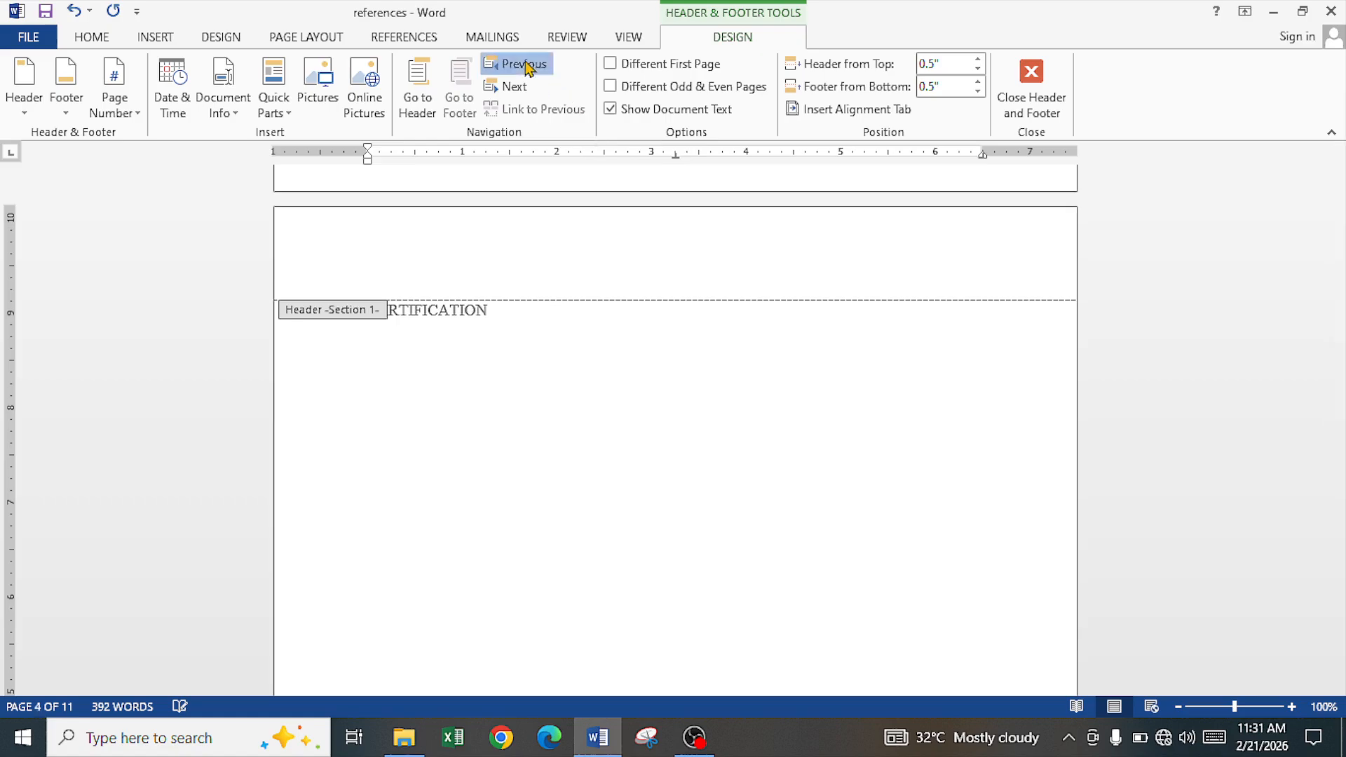
{"action": "left_click_drag", "start_coordinate": [1338, 361], "coordinate": [1337, 170]}
{"action": "scroll", "coordinate": [610, 673], "scroll_direction": "down", "scroll_amount": 10}
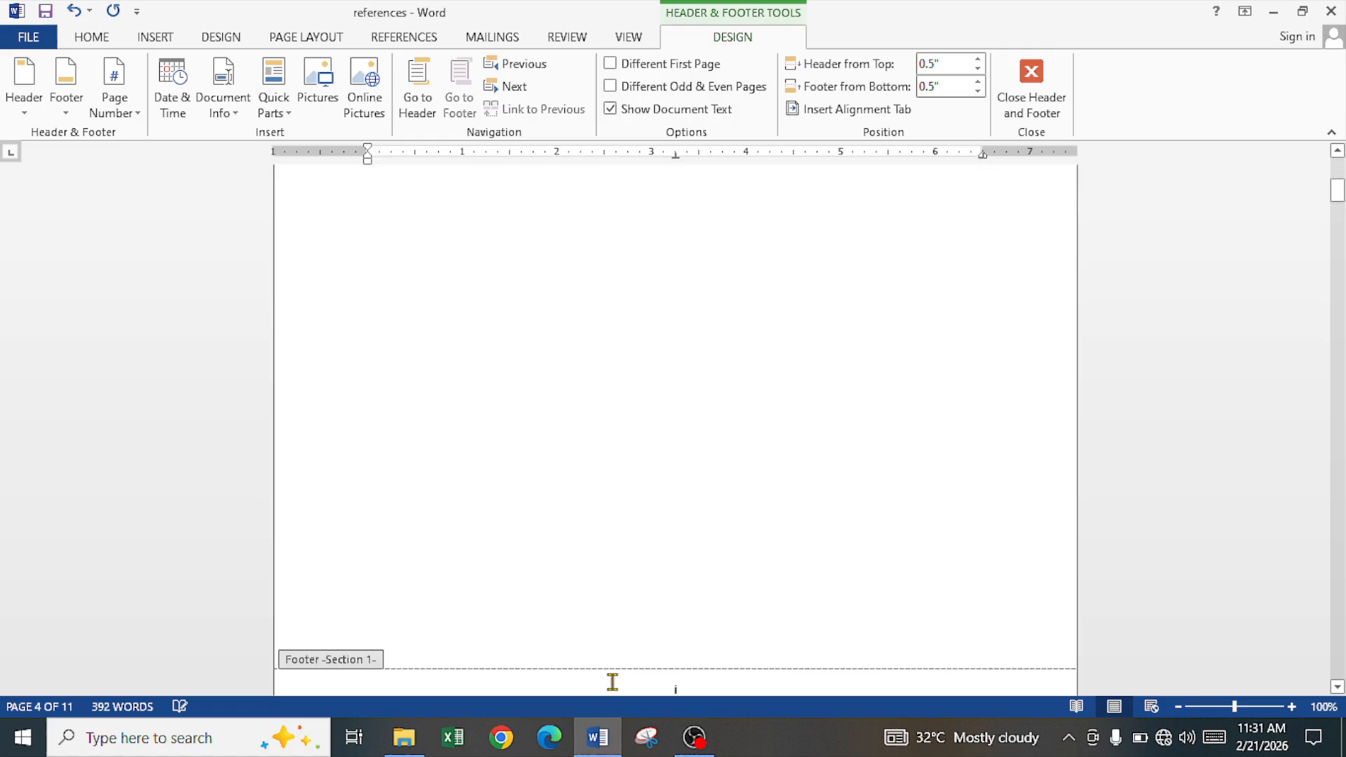
{"action": "left_click", "coordinate": [683, 439]}
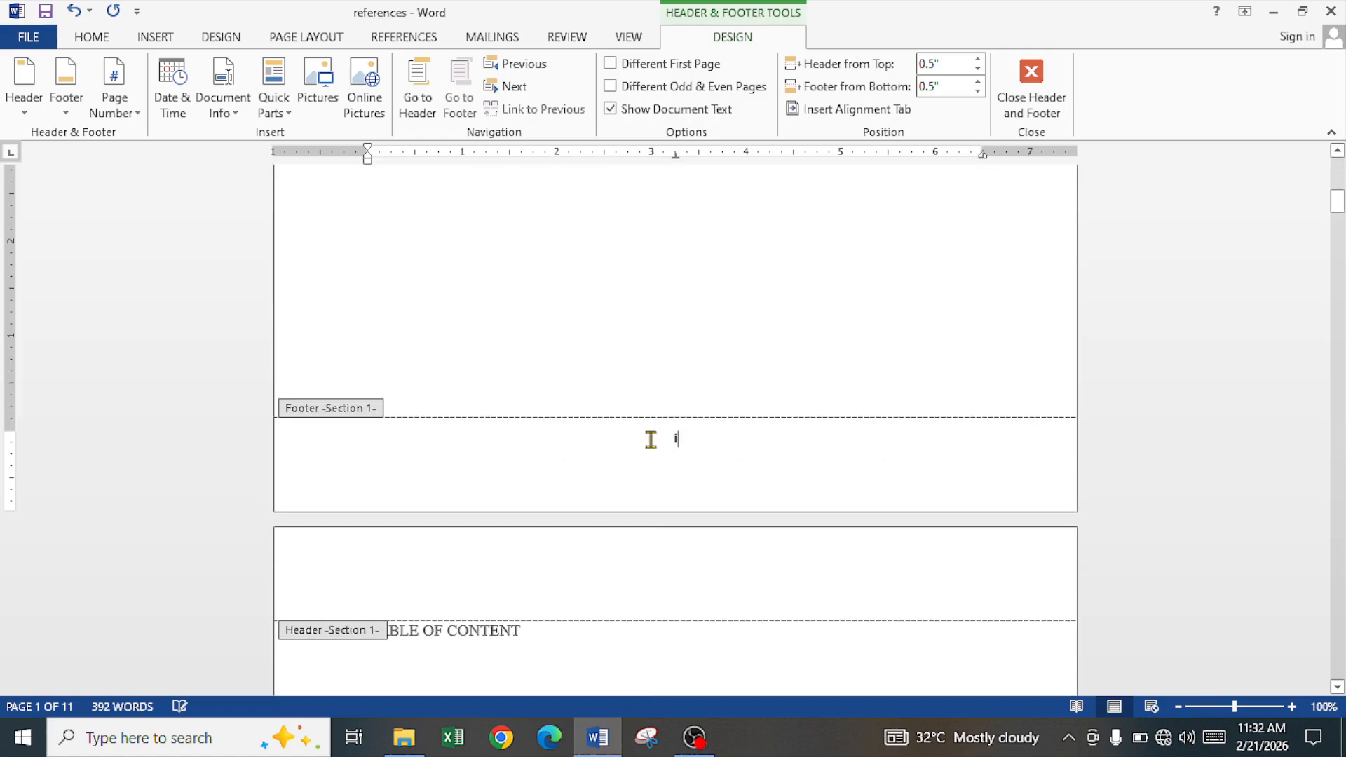
{"action": "left_click", "coordinate": [657, 68]}
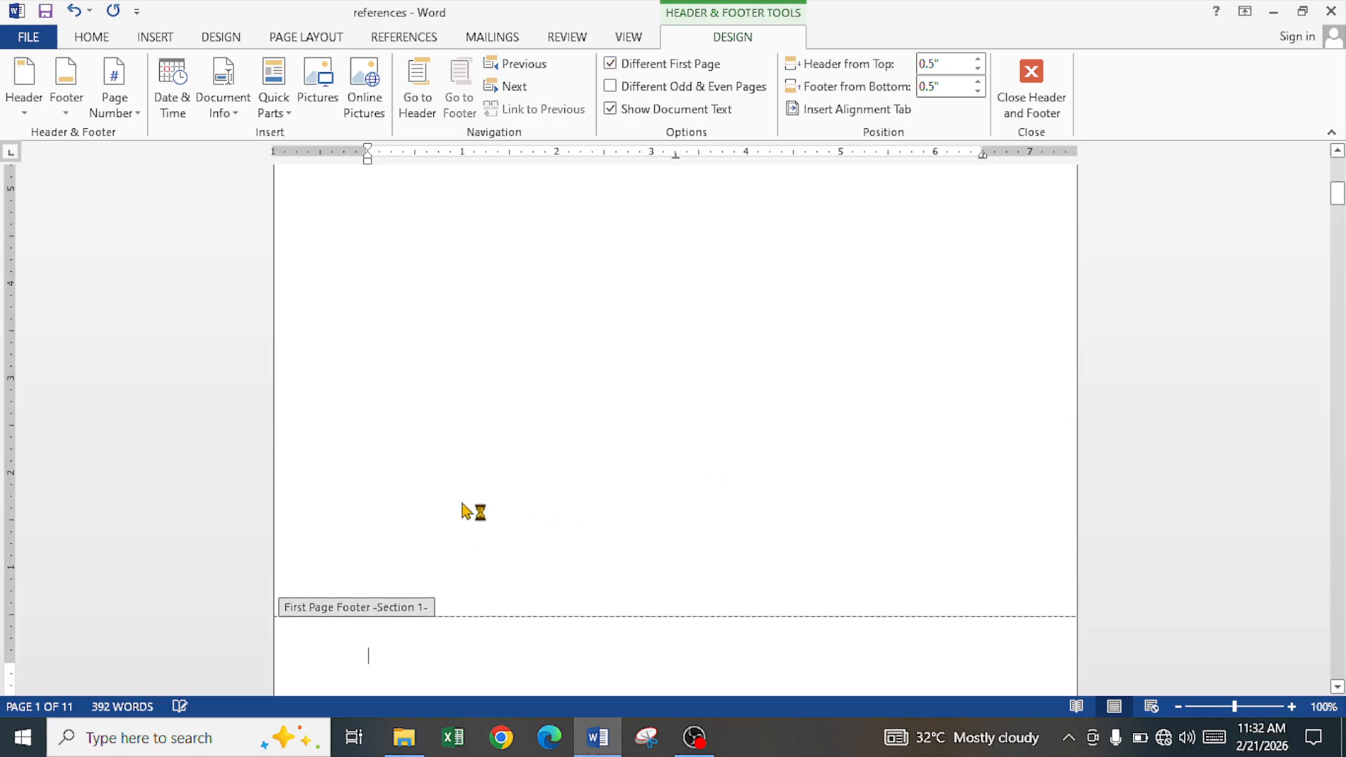
Set both the header-from-top and footer-from-bottom distances to 0.3" and return to the document body.
{"action": "left_click", "coordinate": [978, 68]}
{"action": "left_click", "coordinate": [978, 69]}
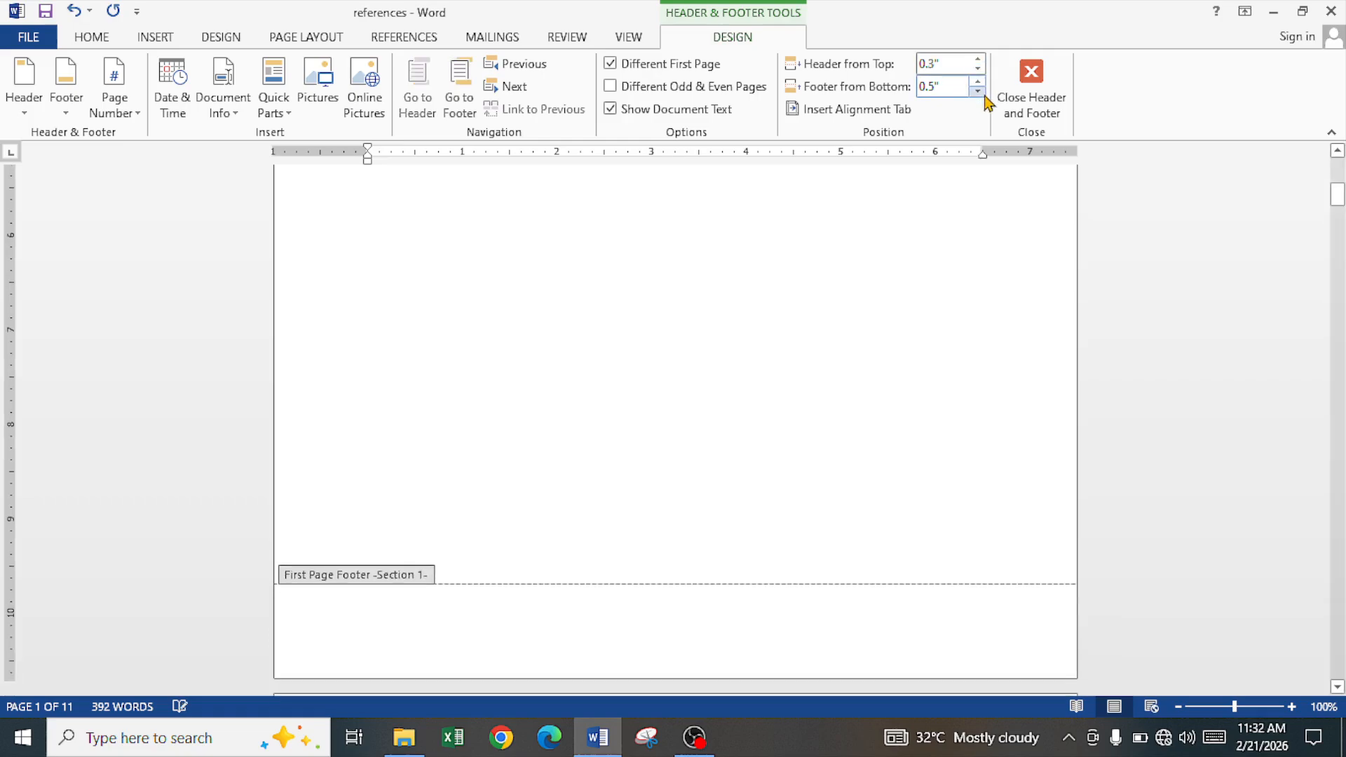
{"action": "left_click", "coordinate": [983, 96]}
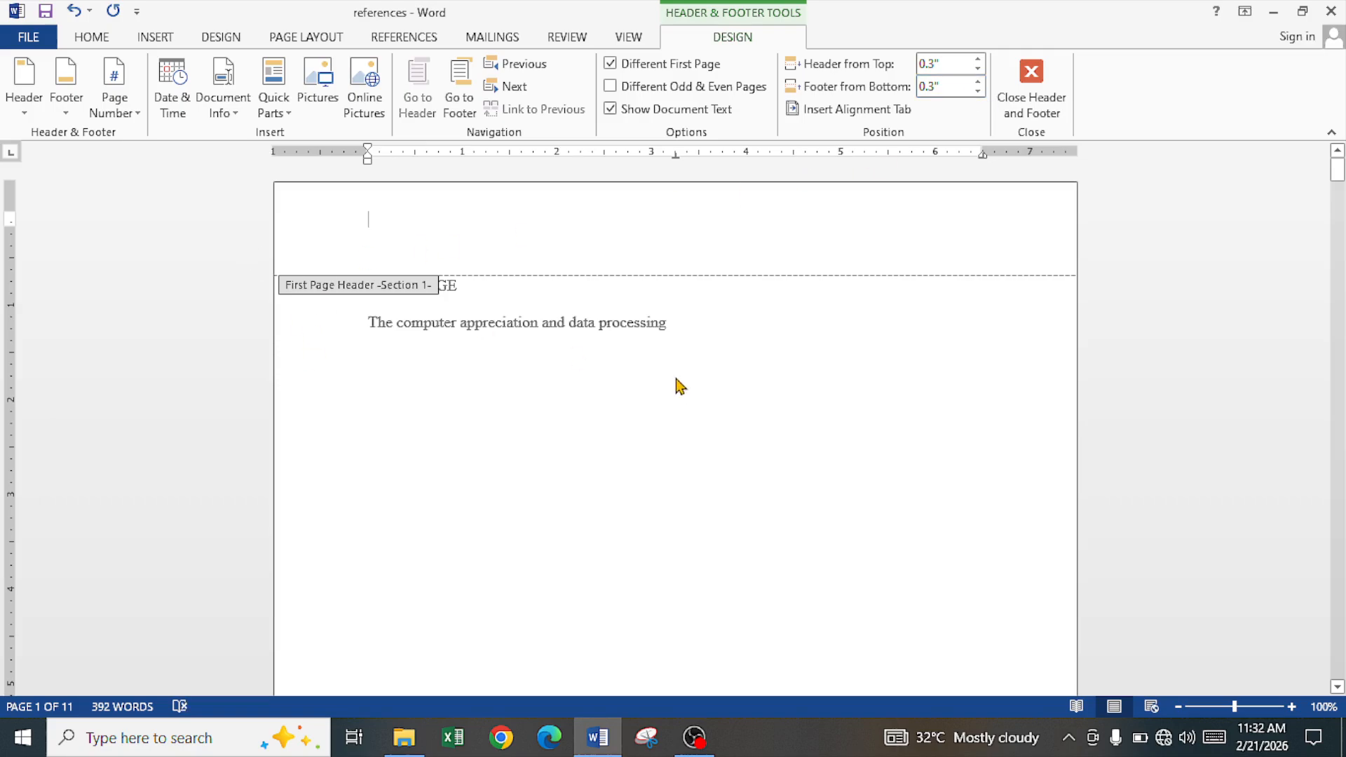
{"action": "double_click", "coordinate": [629, 325]}
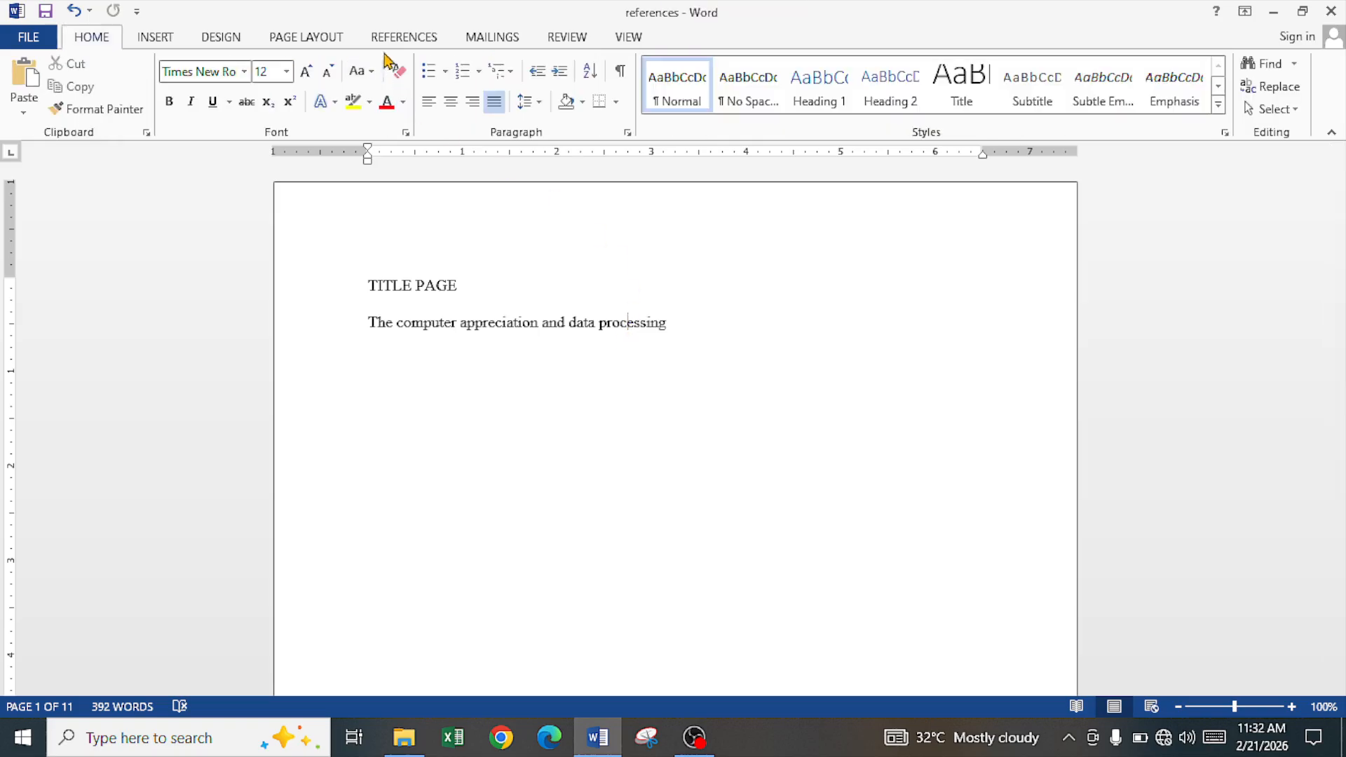
Apply the Heading 1 style to the TITLE PAGE line.
{"action": "left_click", "coordinate": [397, 41]}
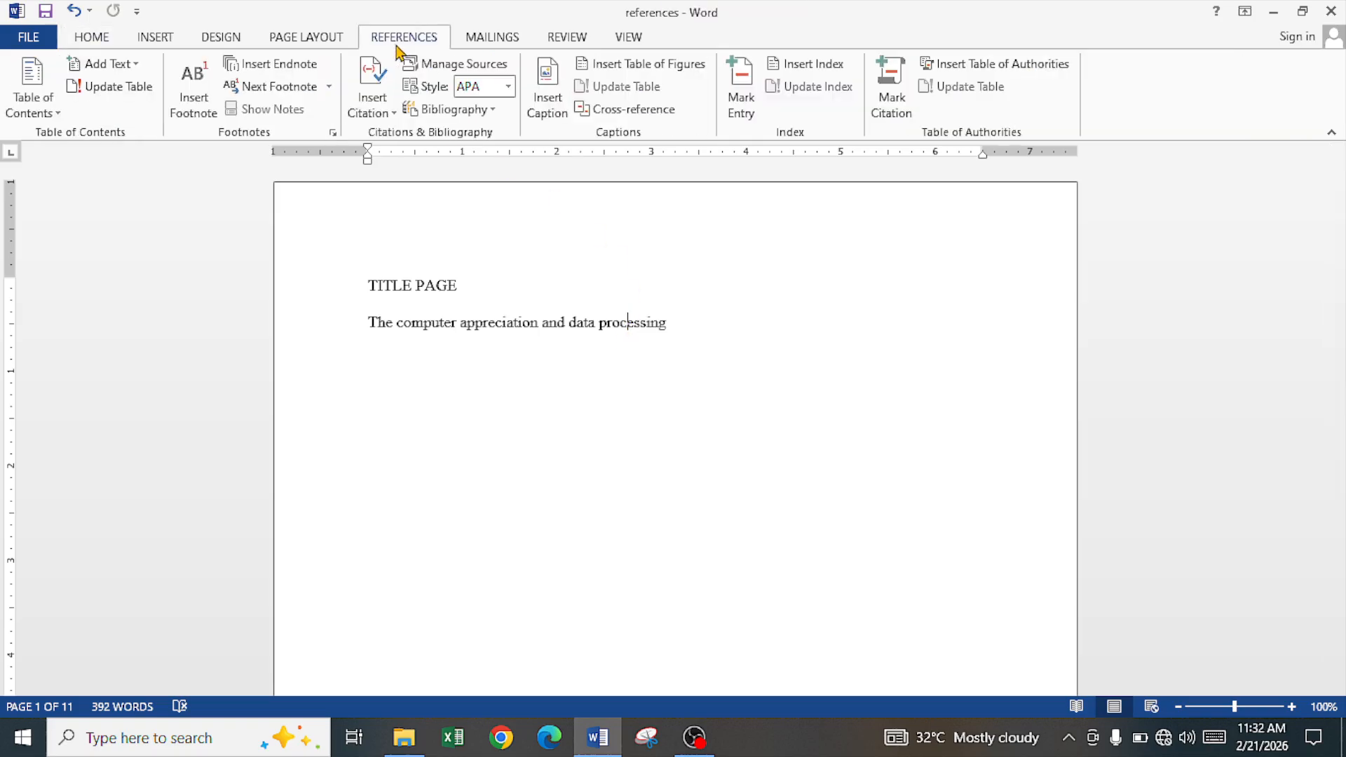
{"action": "left_click", "coordinate": [330, 291]}
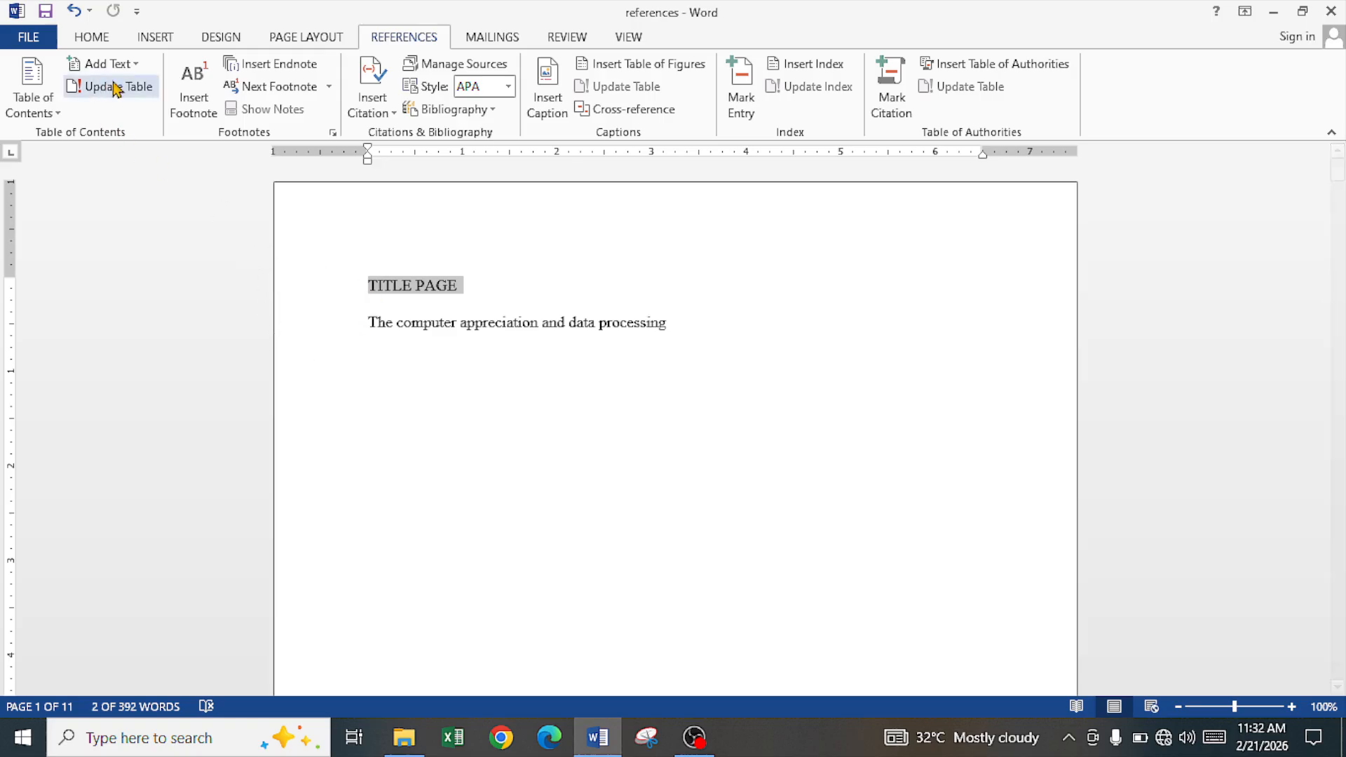
{"action": "left_click", "coordinate": [92, 37]}
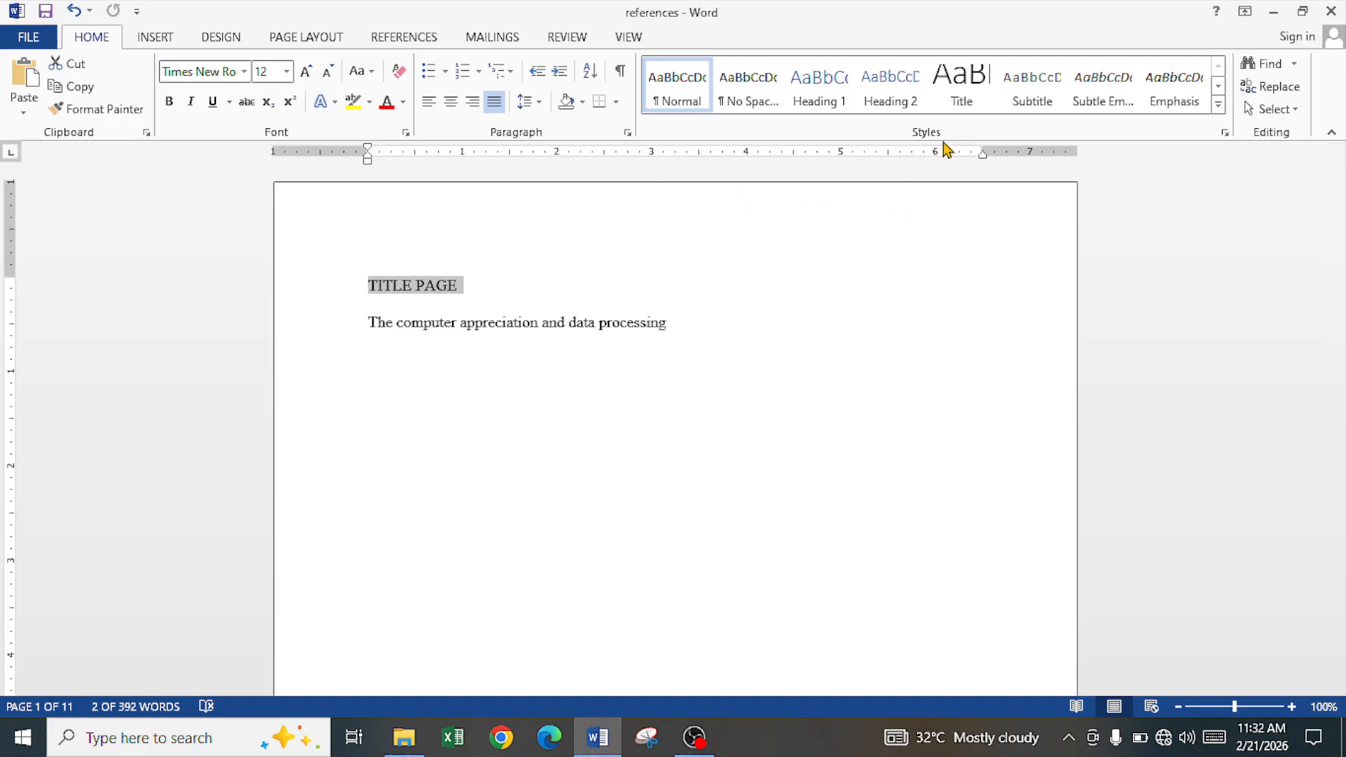
{"action": "left_click", "coordinate": [1219, 105]}
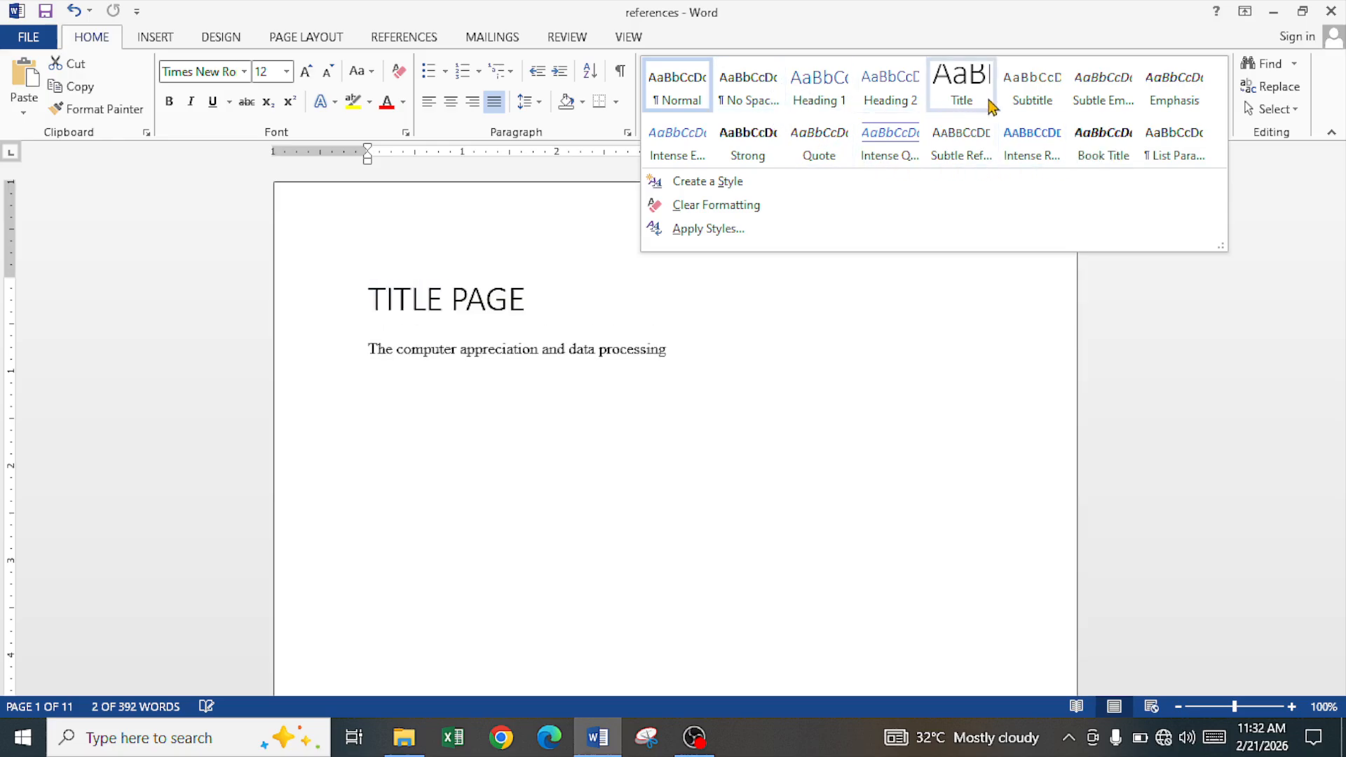
{"action": "left_click", "coordinate": [820, 103]}
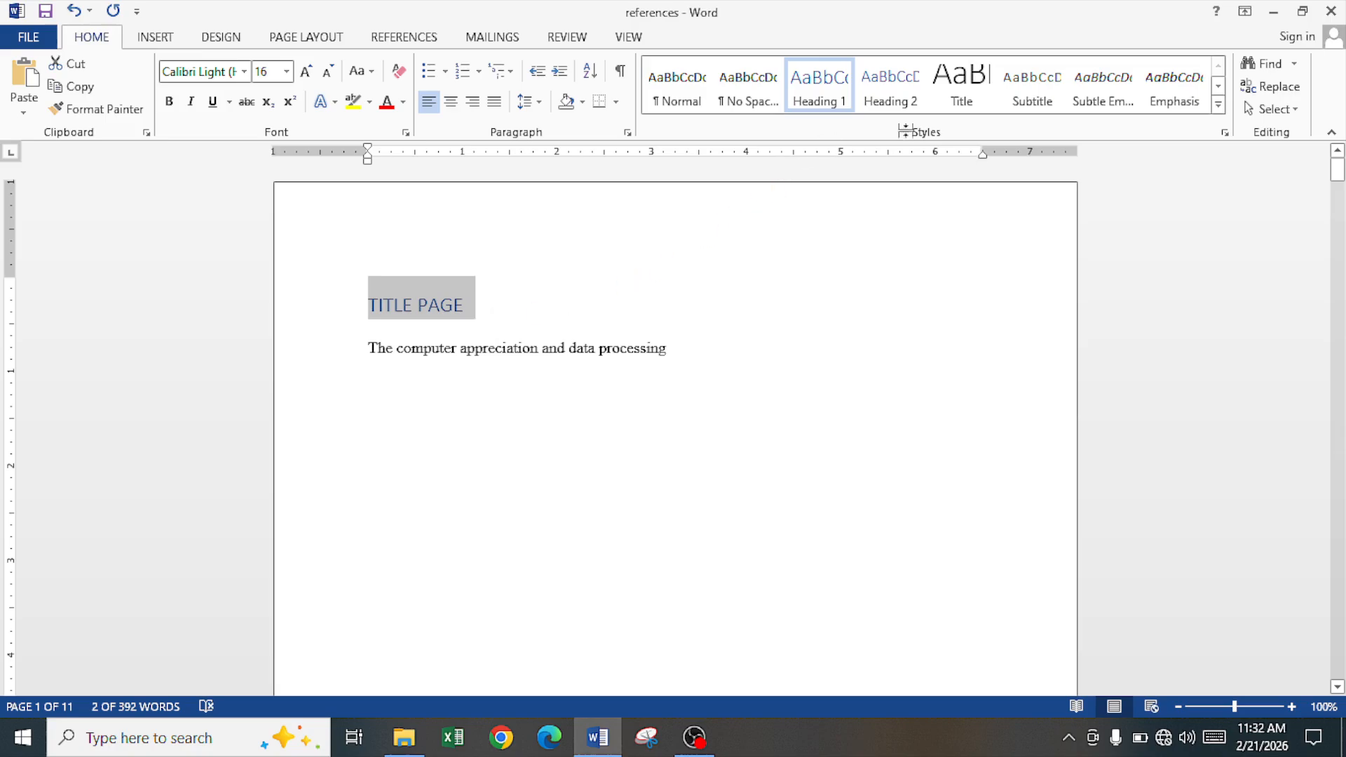
Open the full Styles list with previews shown, leaving its display options as they are.
{"action": "left_click", "coordinate": [1225, 135]}
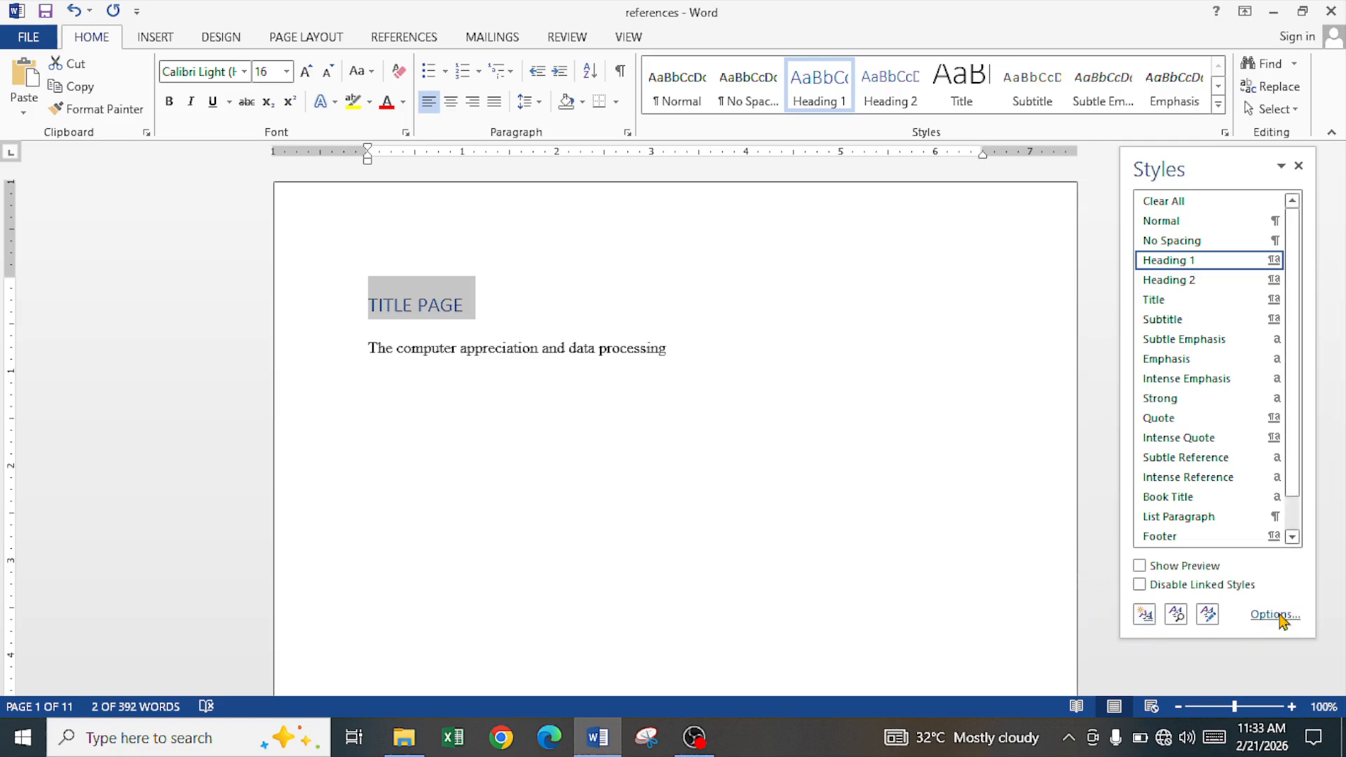
{"action": "left_click", "coordinate": [1277, 616]}
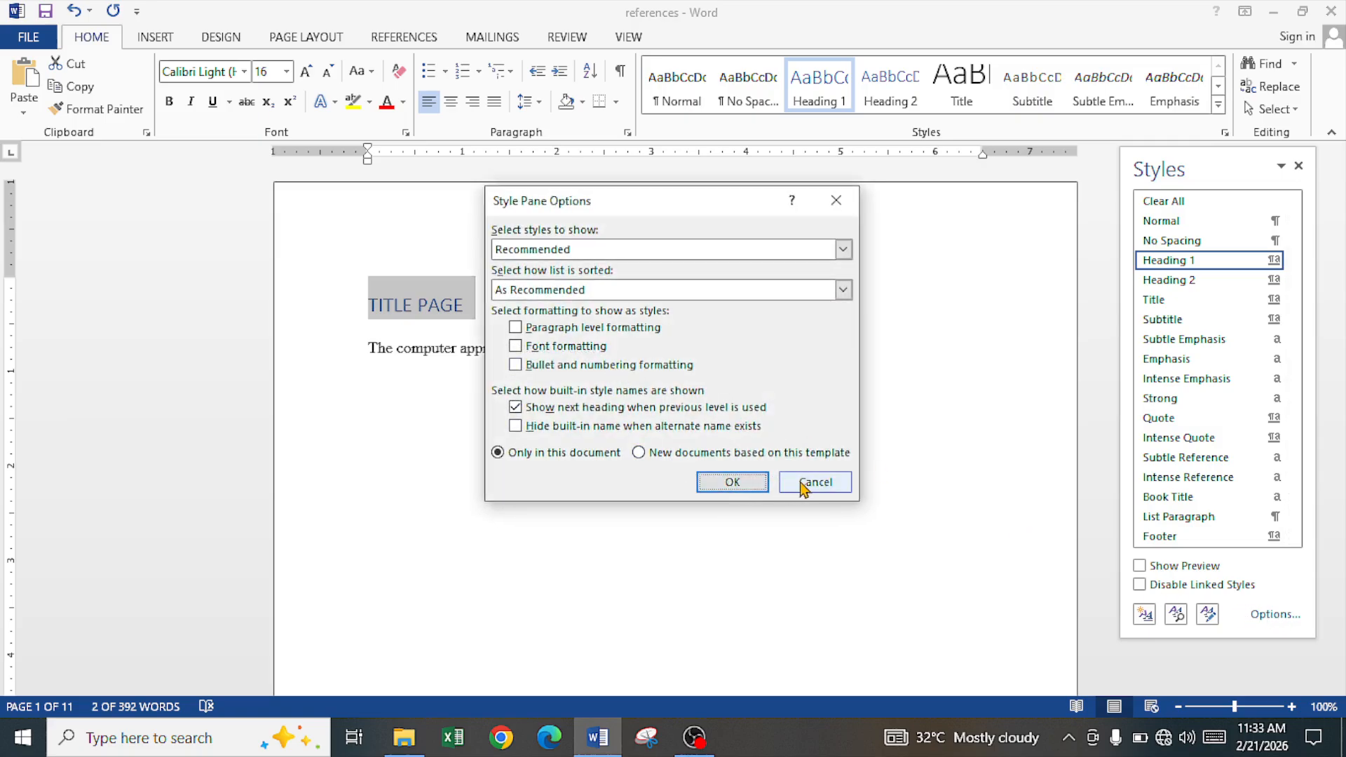
{"action": "left_click", "coordinate": [803, 484]}
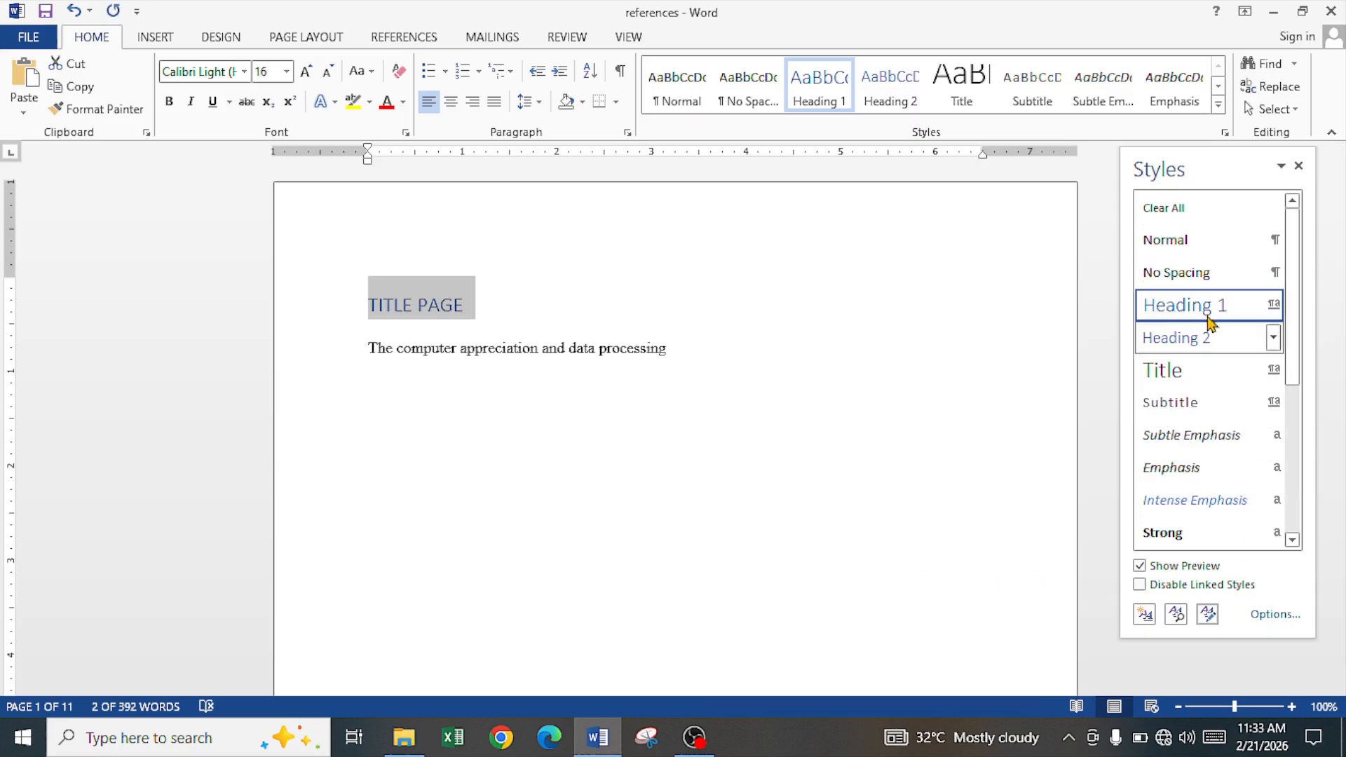
Modify the Heading 1 style's font to Times New Roman, 14 pt, bold, with Automatic colour.
{"action": "left_click", "coordinate": [1207, 615]}
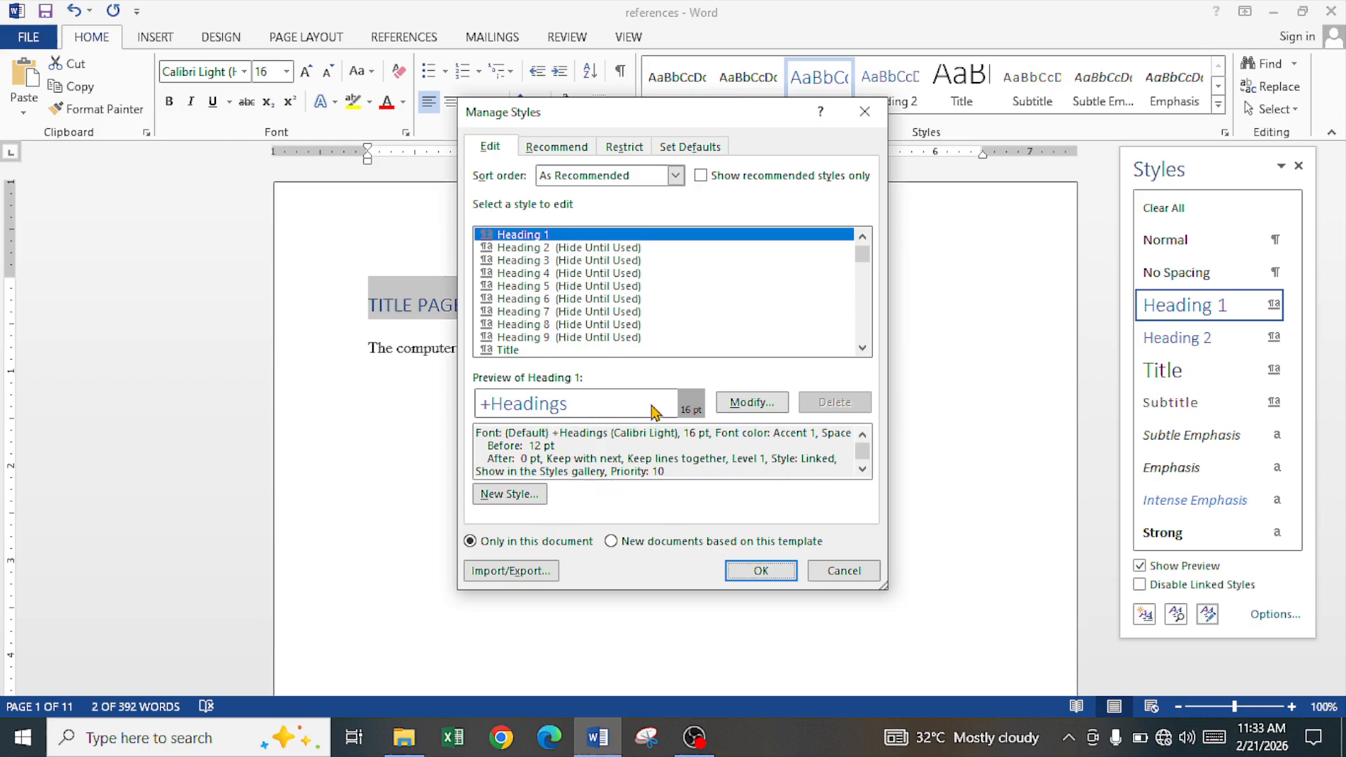
{"action": "left_click", "coordinate": [761, 402]}
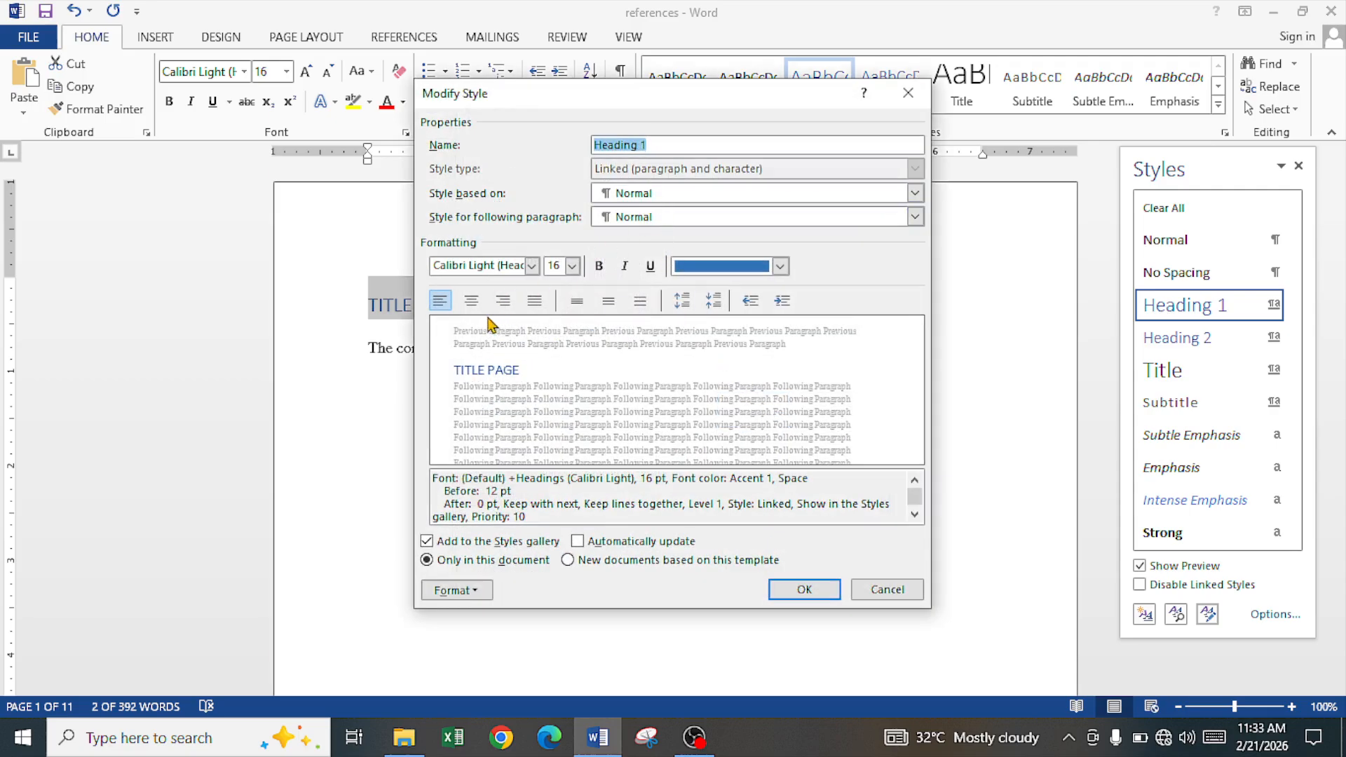
{"action": "left_click", "coordinate": [532, 265]}
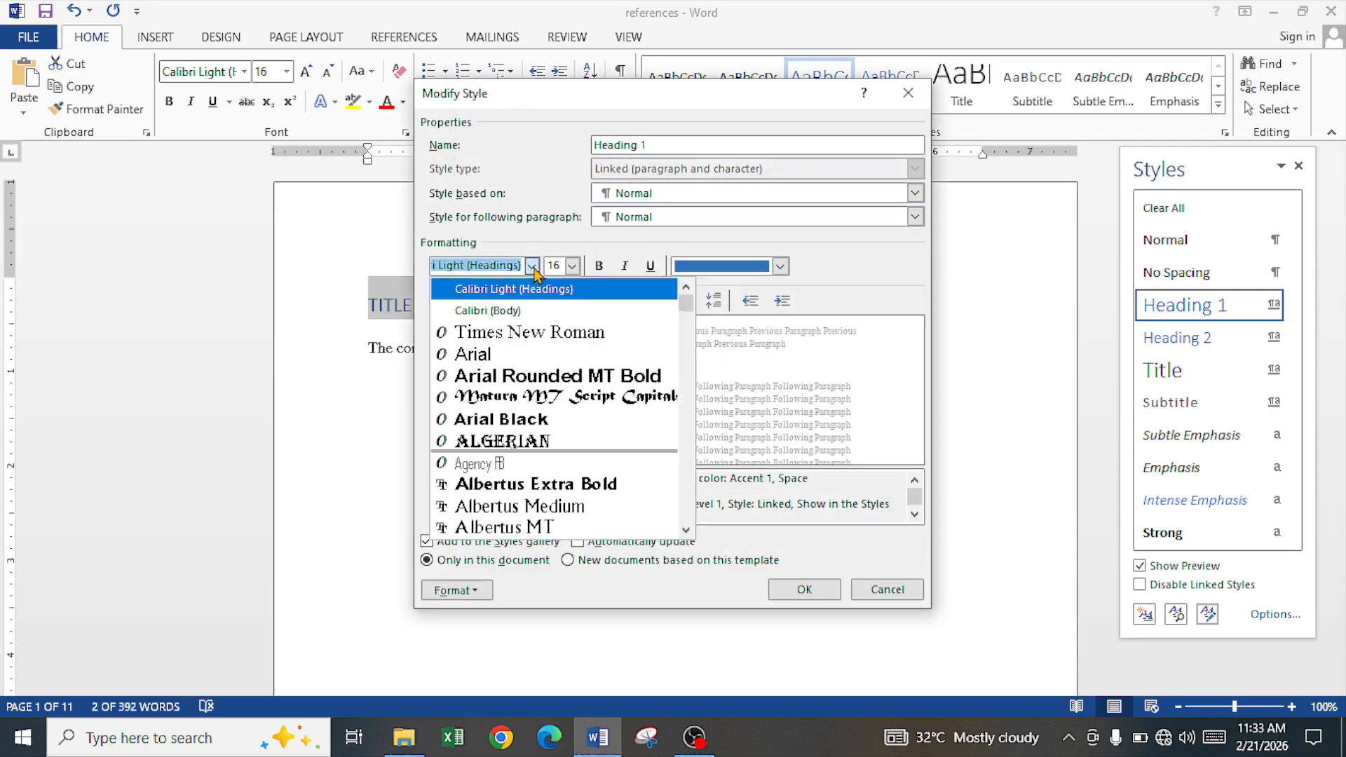
{"action": "left_click", "coordinate": [522, 332]}
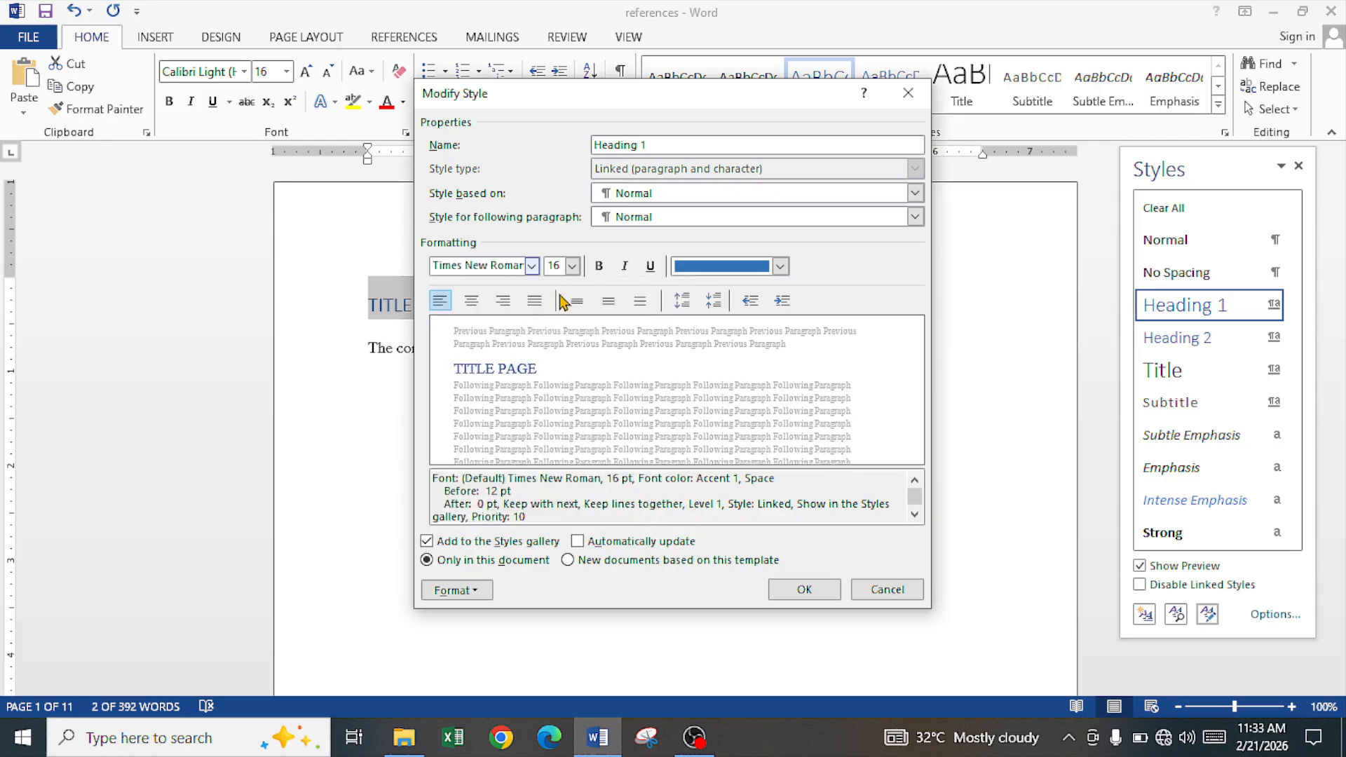
{"action": "left_click", "coordinate": [599, 266]}
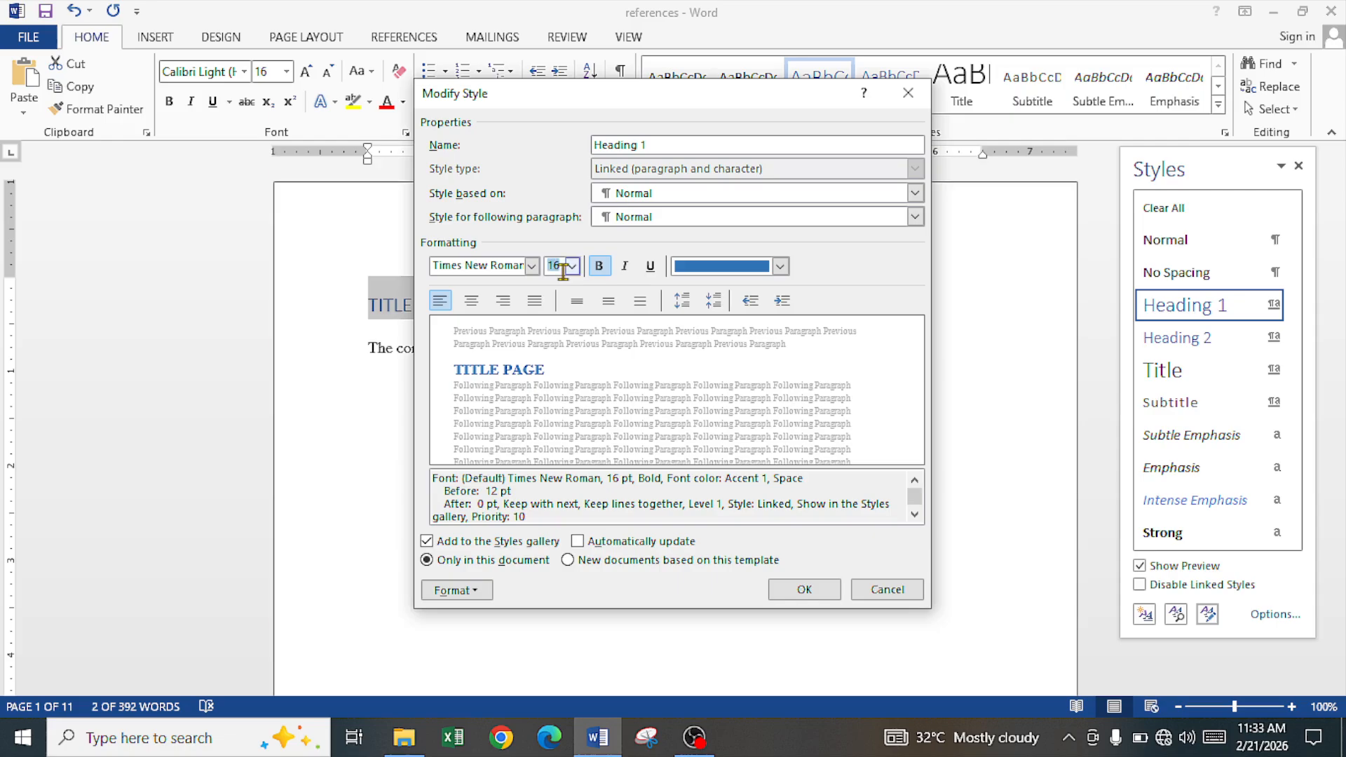
{"action": "type", "text": "14"}
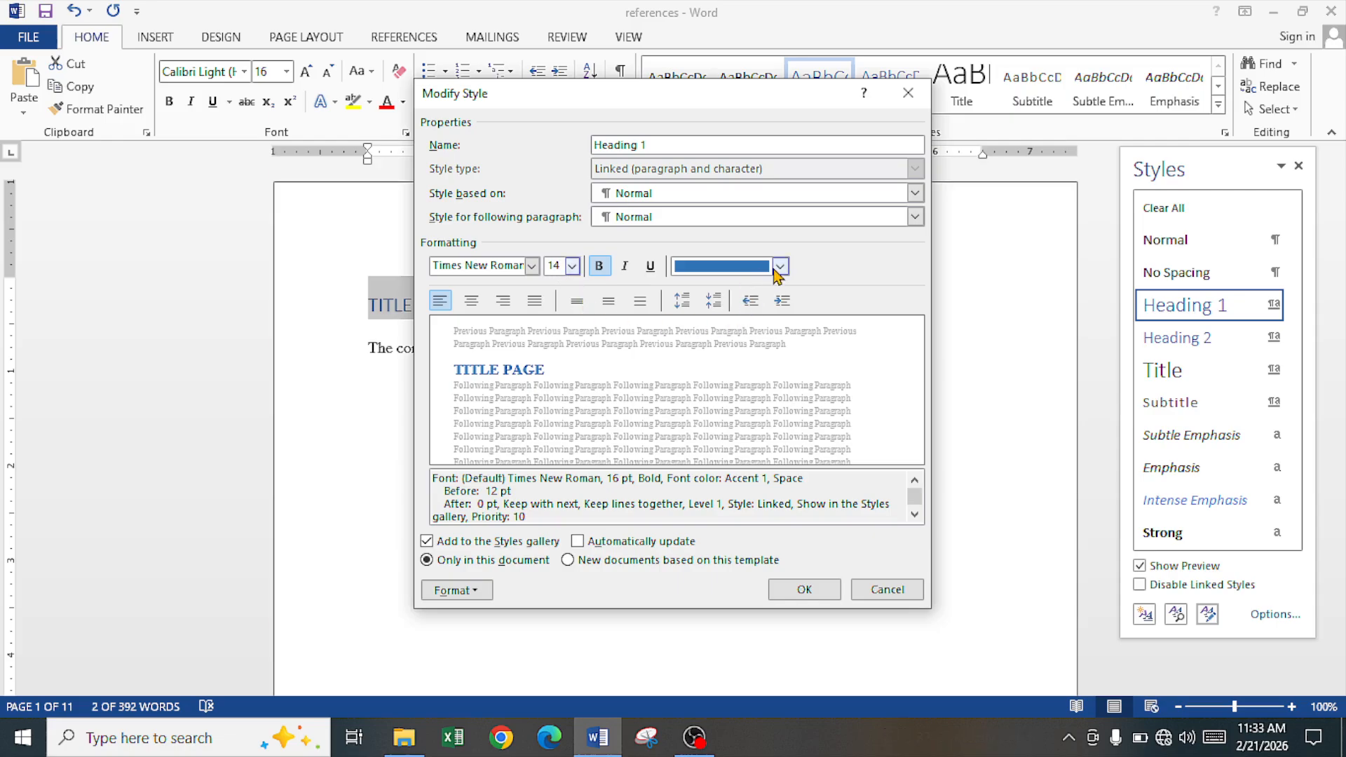
{"action": "left_click", "coordinate": [777, 266]}
{"action": "left_click", "coordinate": [736, 295]}
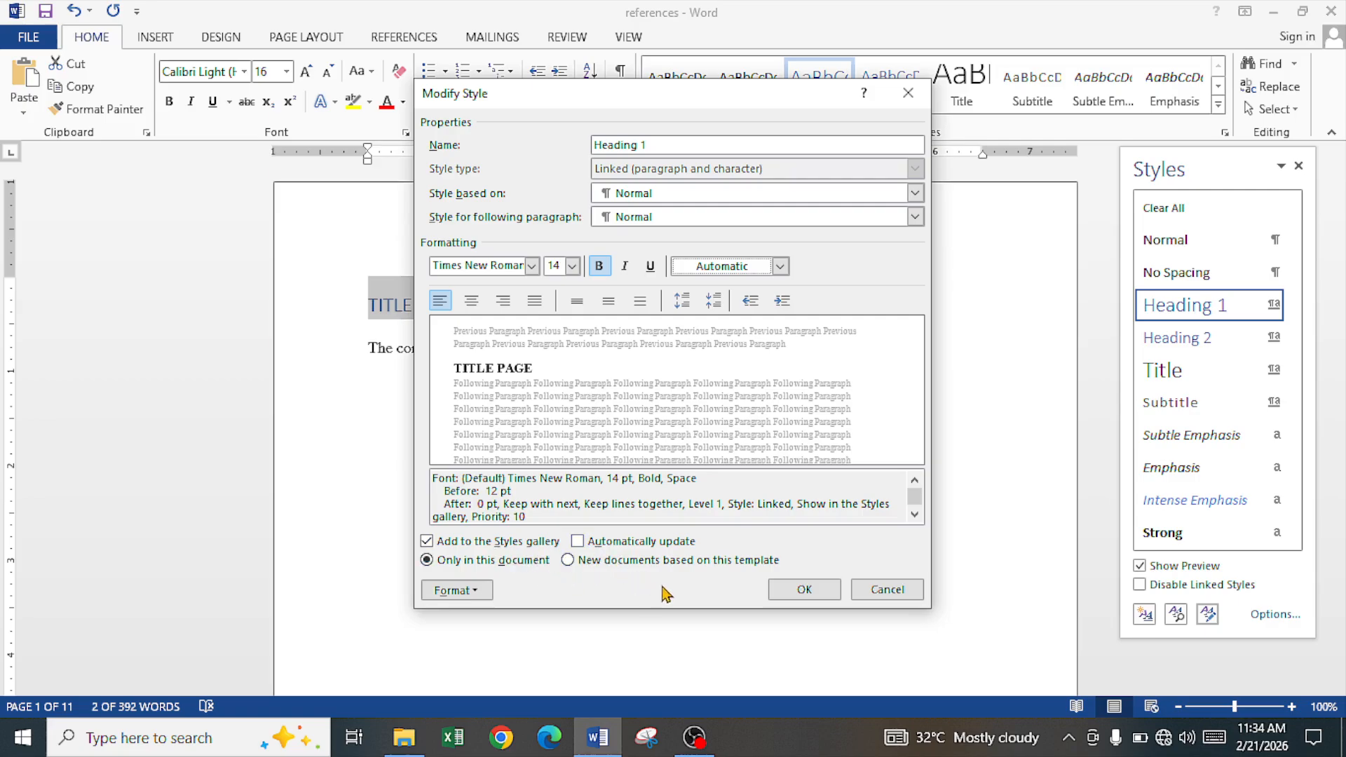
Set the Heading 1 style's spacing before to 0 pt and line spacing to Multiple at 2, and save the style changes.
{"action": "left_click", "coordinate": [464, 590]}
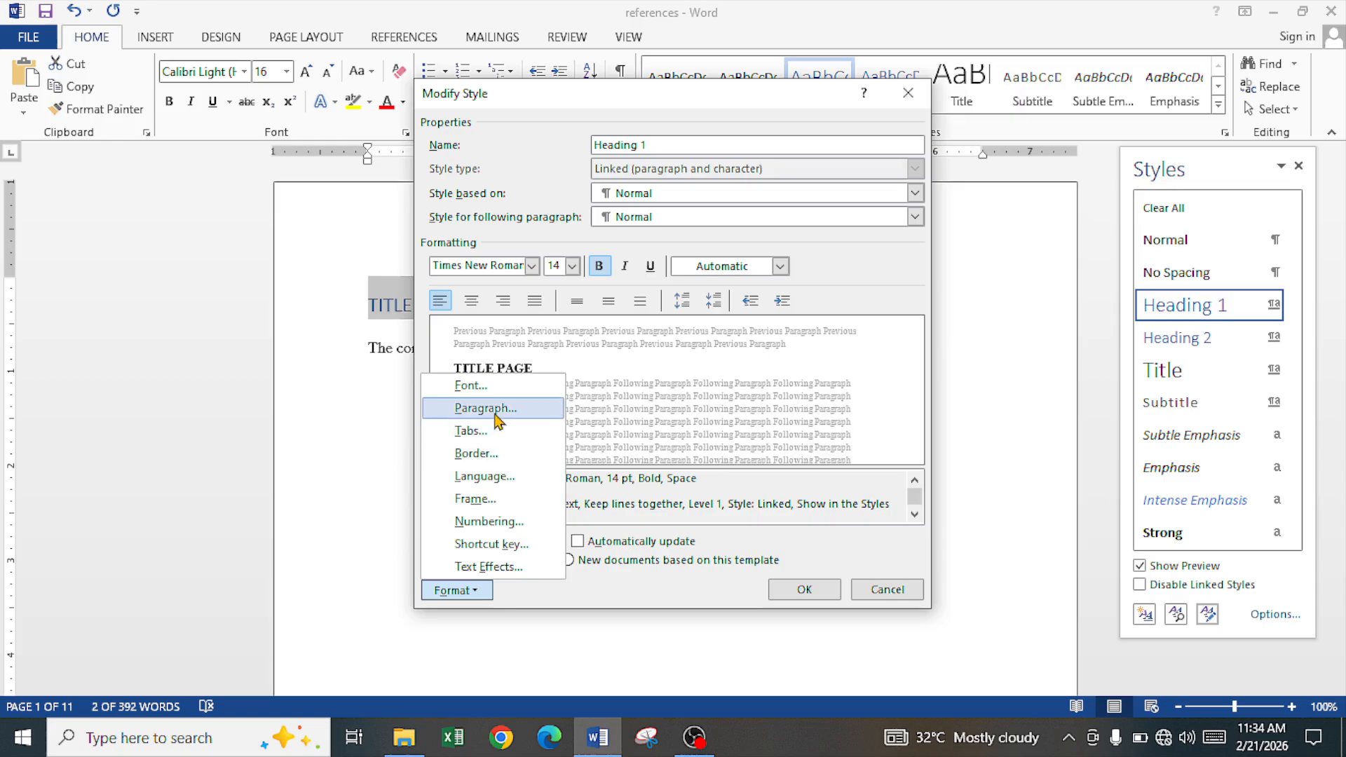
{"action": "left_click", "coordinate": [485, 408]}
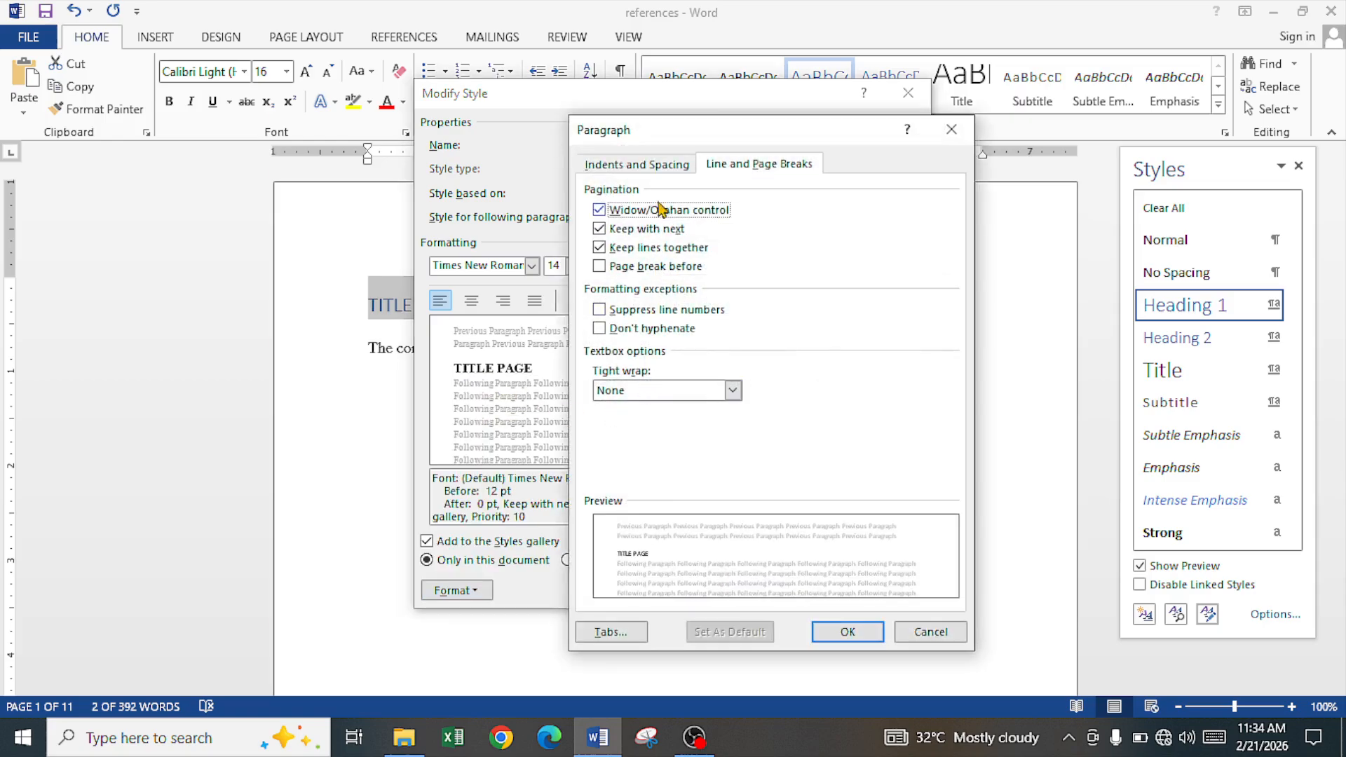
{"action": "left_click", "coordinate": [637, 166]}
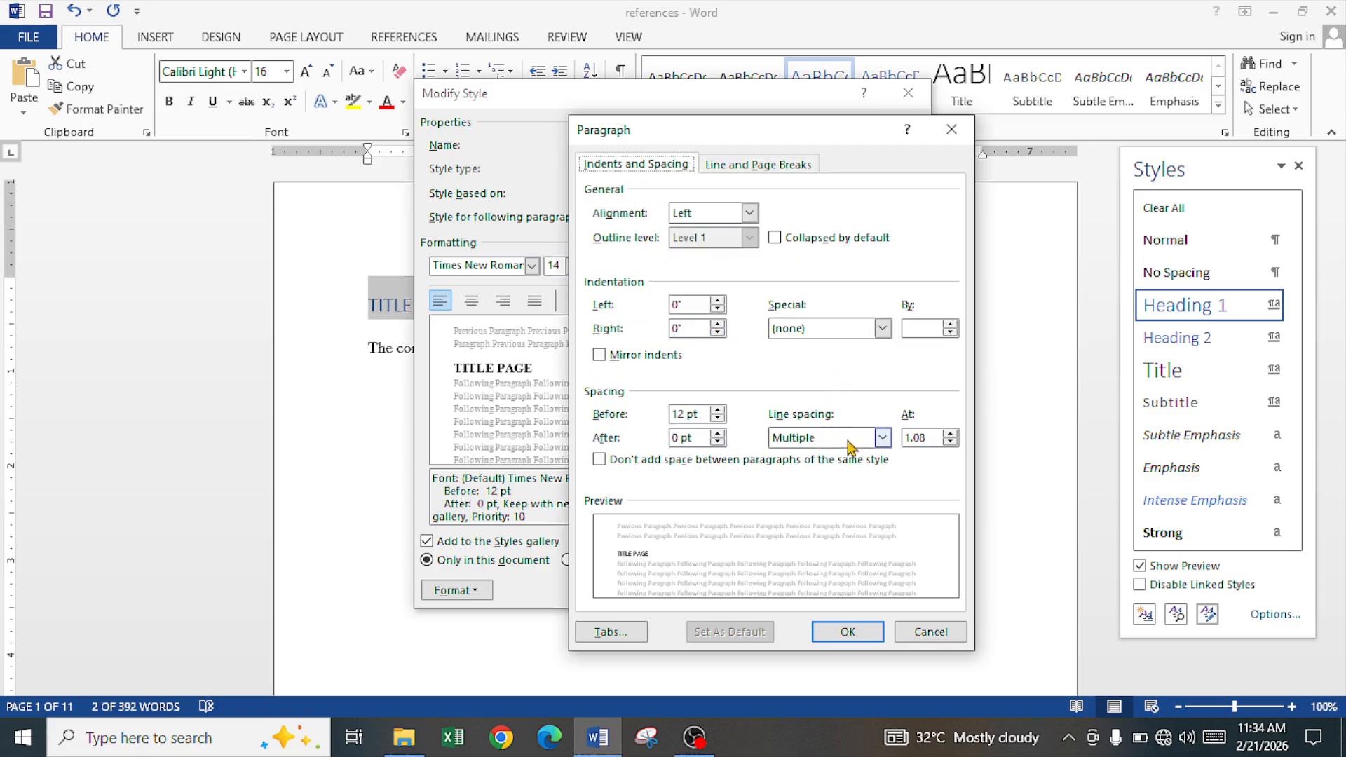
{"action": "double_click", "coordinate": [682, 415]}
{"action": "type", "text": "0"}
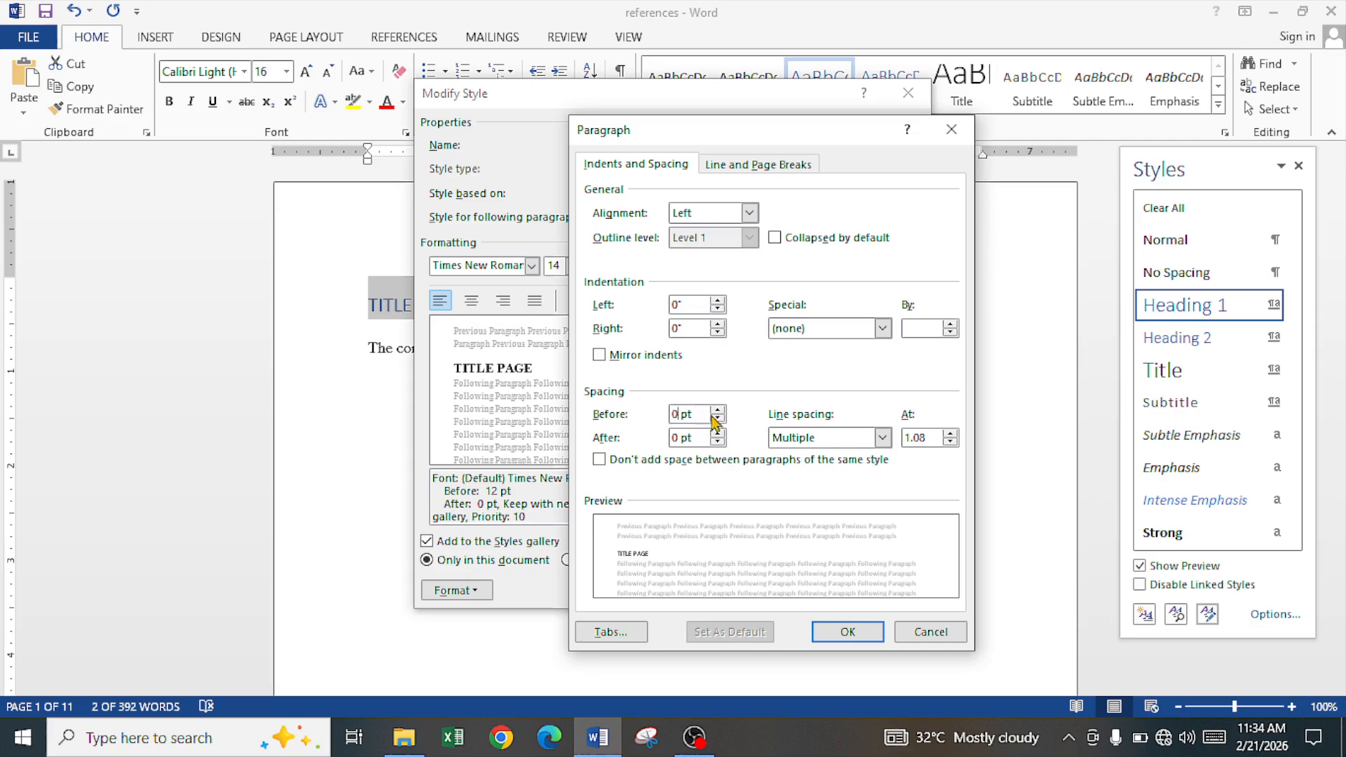
{"action": "left_click", "coordinate": [828, 440]}
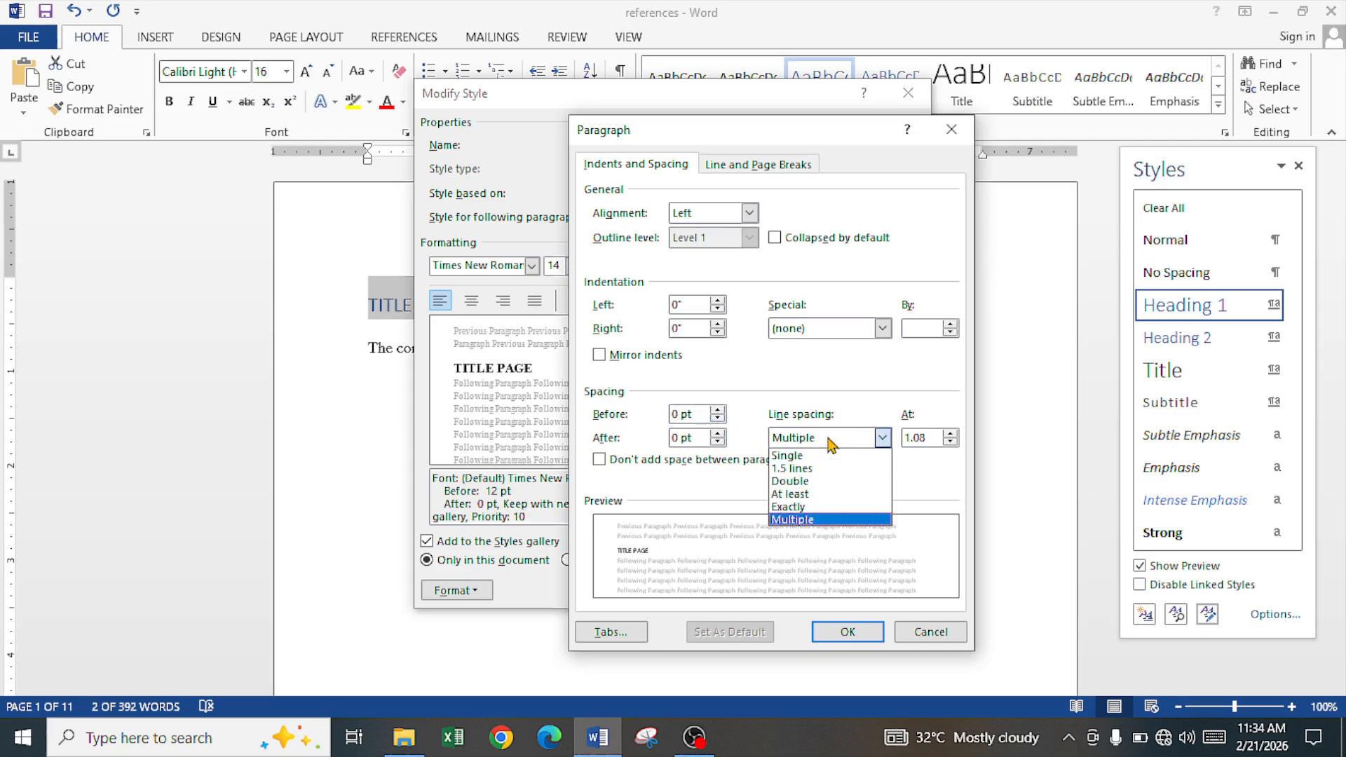
{"action": "left_click", "coordinate": [824, 481]}
{"action": "left_click", "coordinate": [915, 442]}
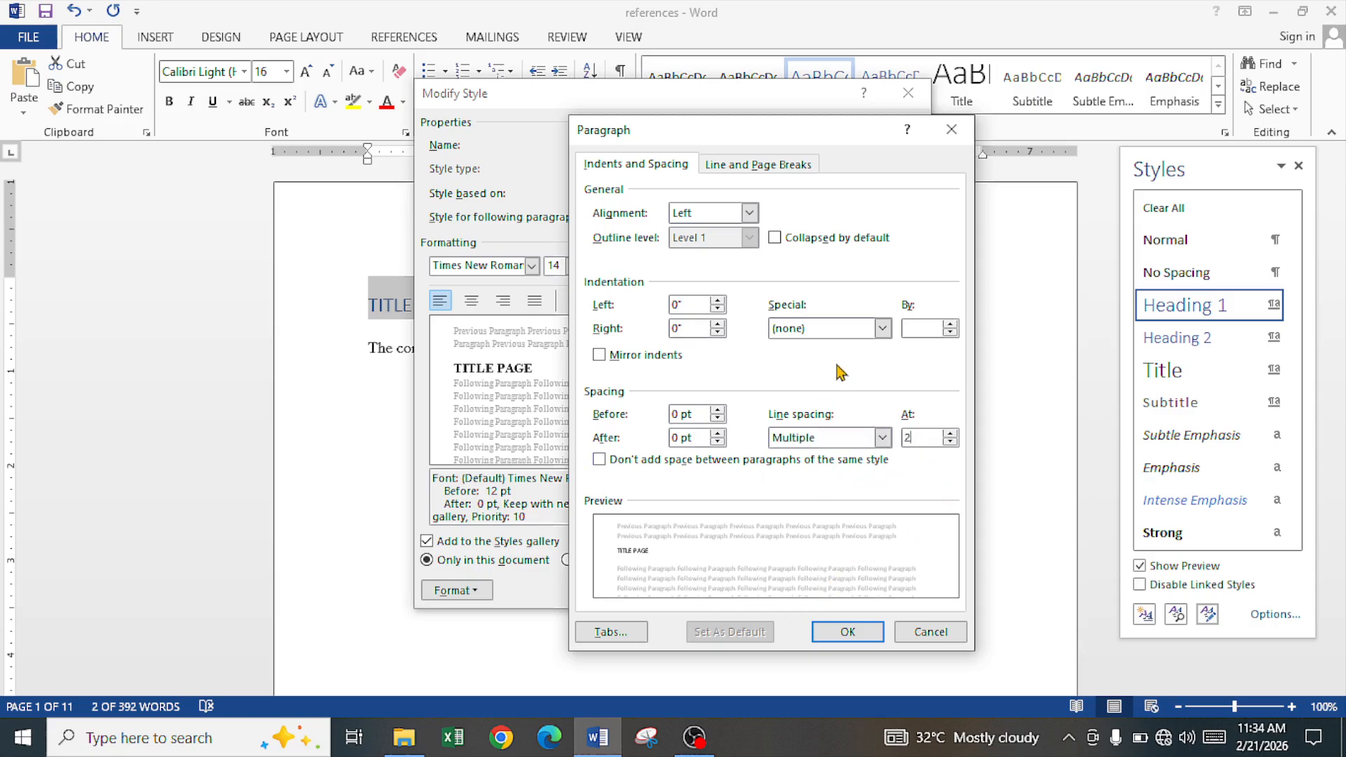
{"action": "left_click", "coordinate": [862, 640]}
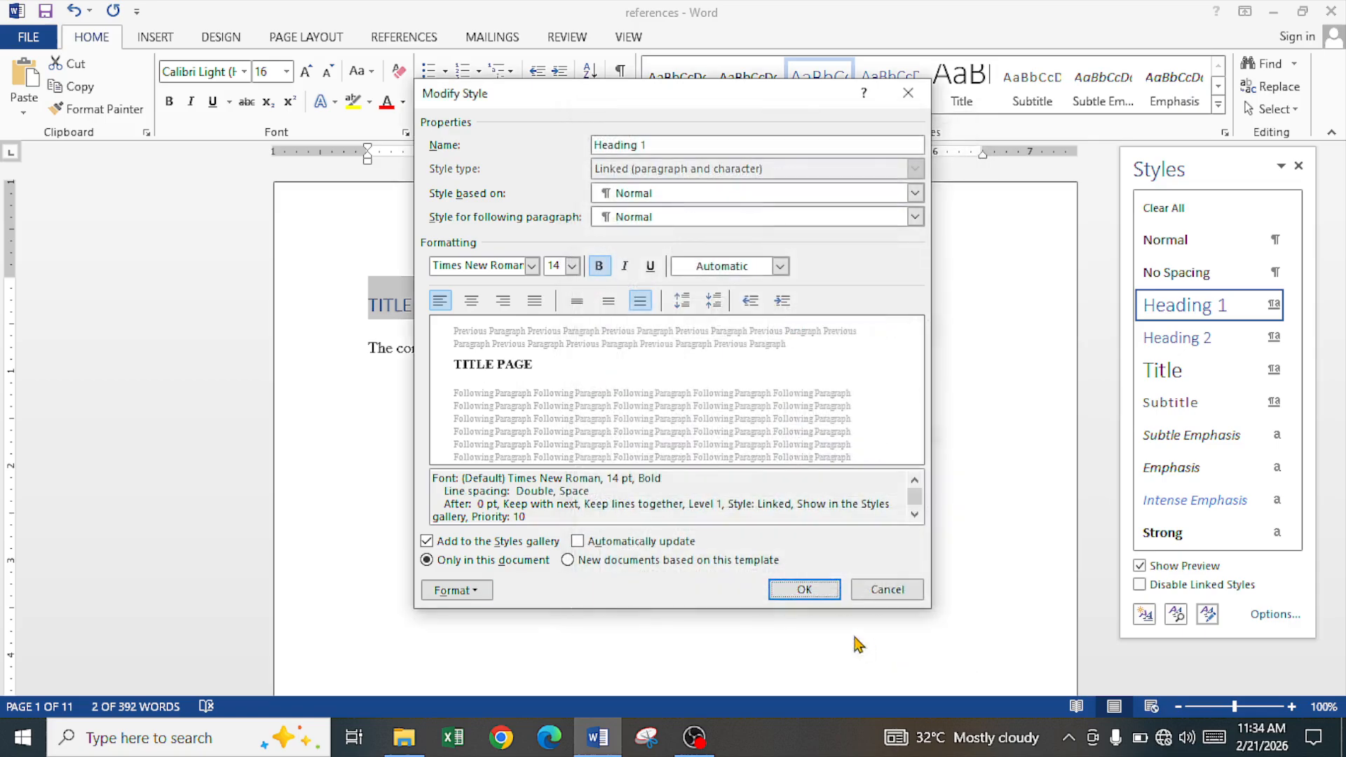
{"action": "left_click", "coordinate": [798, 593]}
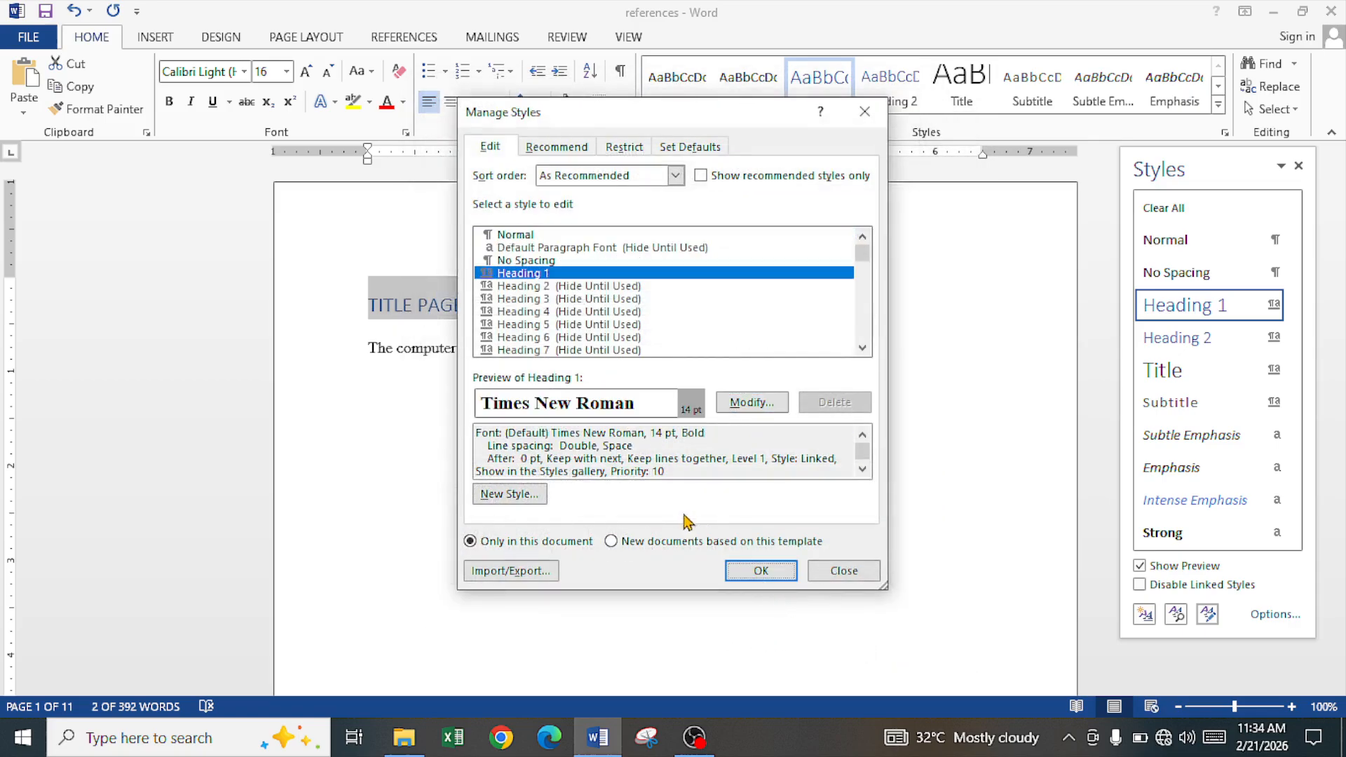
{"action": "left_click", "coordinate": [768, 571]}
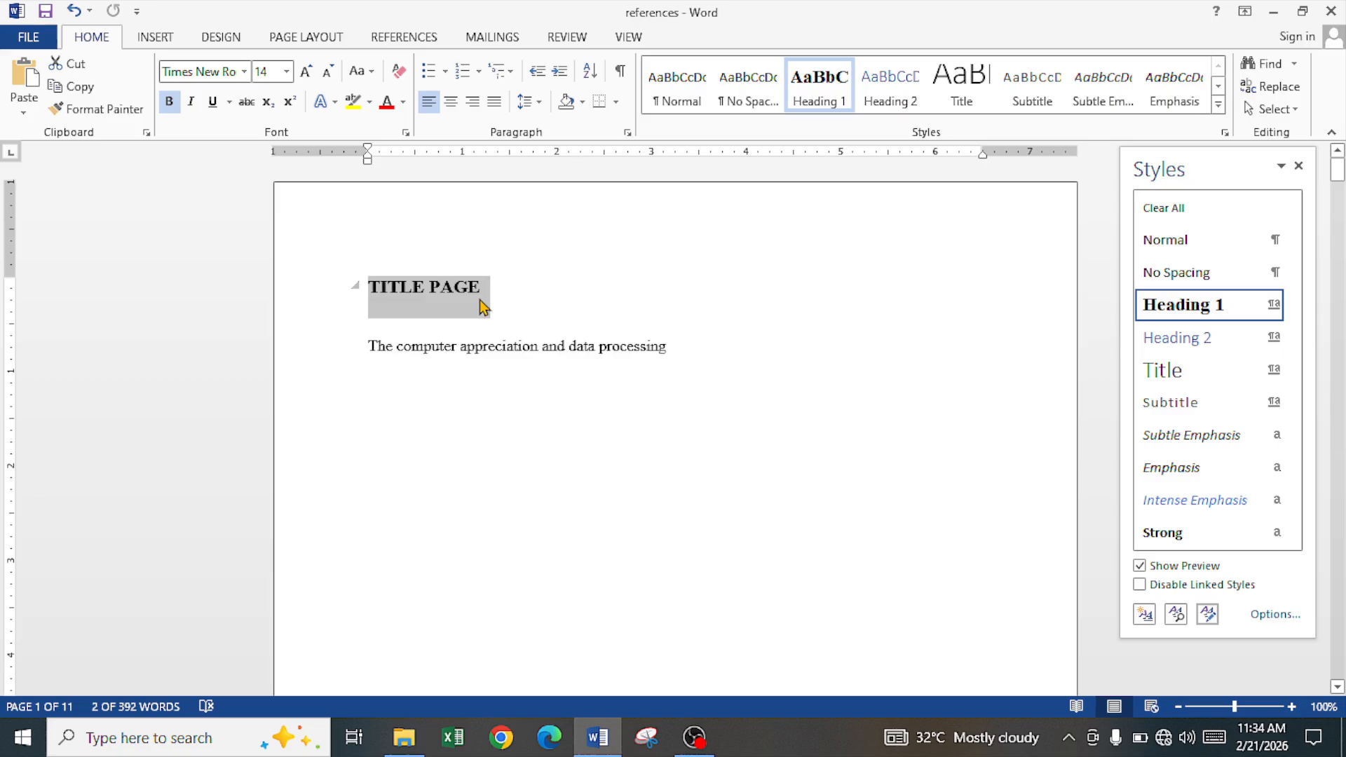
Apply the Heading 1 style to the TABLE OF CONTENT and ACKNOWLEDGMENT lines.
{"action": "scroll", "coordinate": [483, 326], "scroll_direction": "down", "scroll_amount": 15}
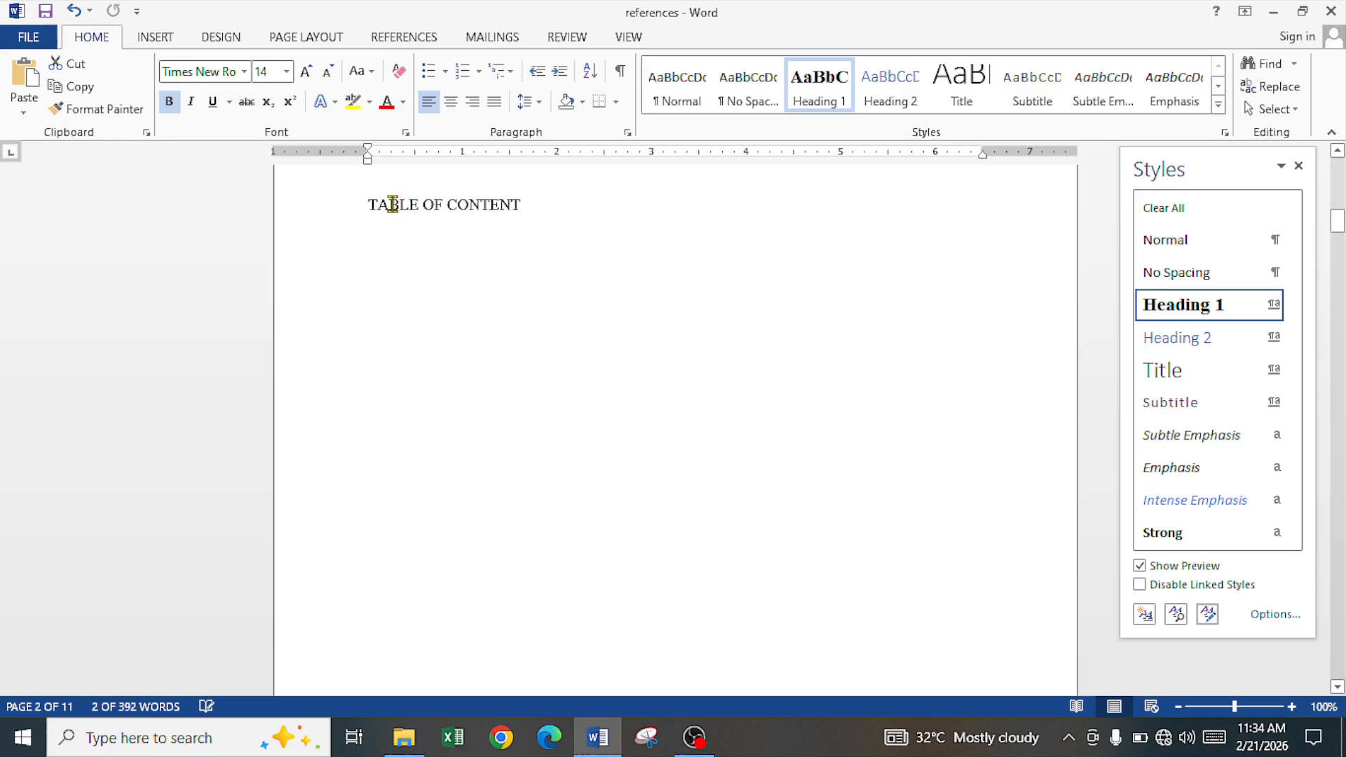
{"action": "left_click", "coordinate": [329, 208]}
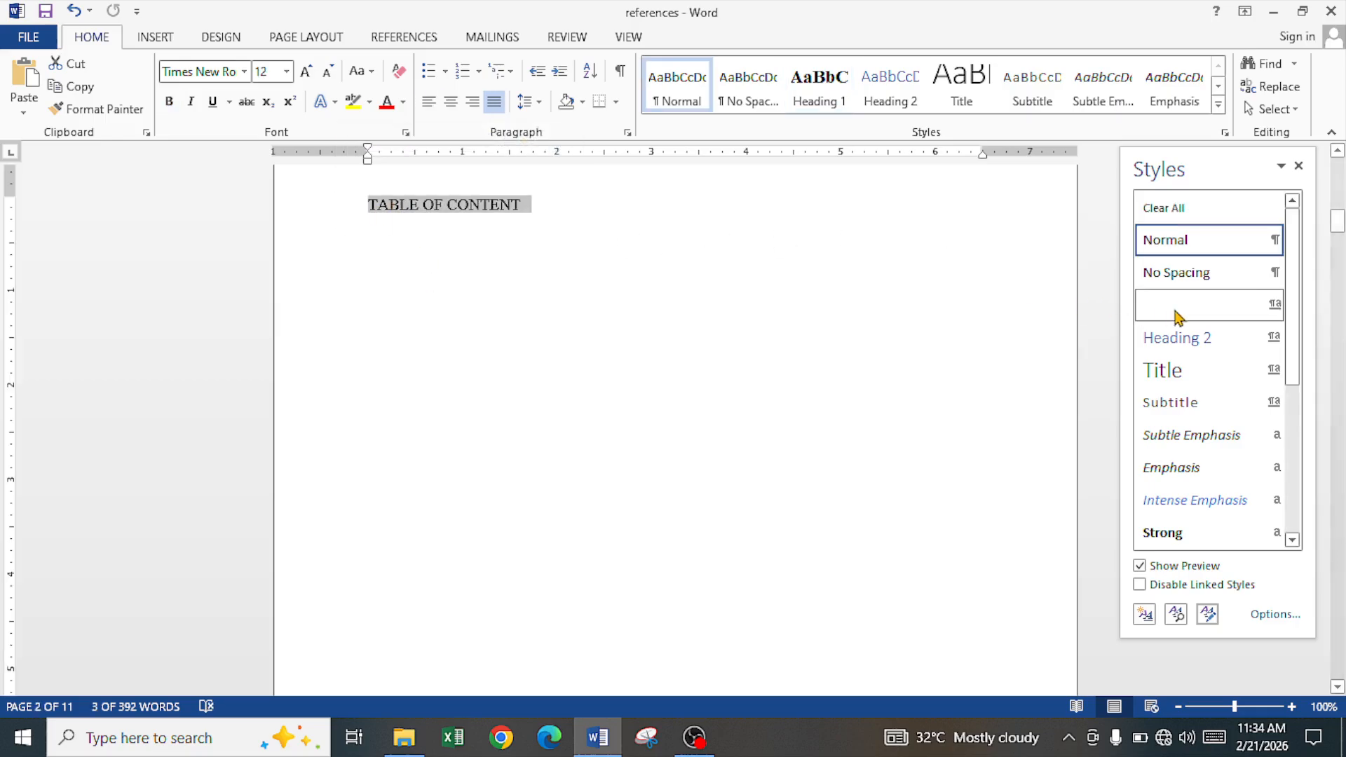
{"action": "left_click", "coordinate": [1177, 312]}
{"action": "scroll", "coordinate": [393, 330], "scroll_direction": "down", "scroll_amount": 14}
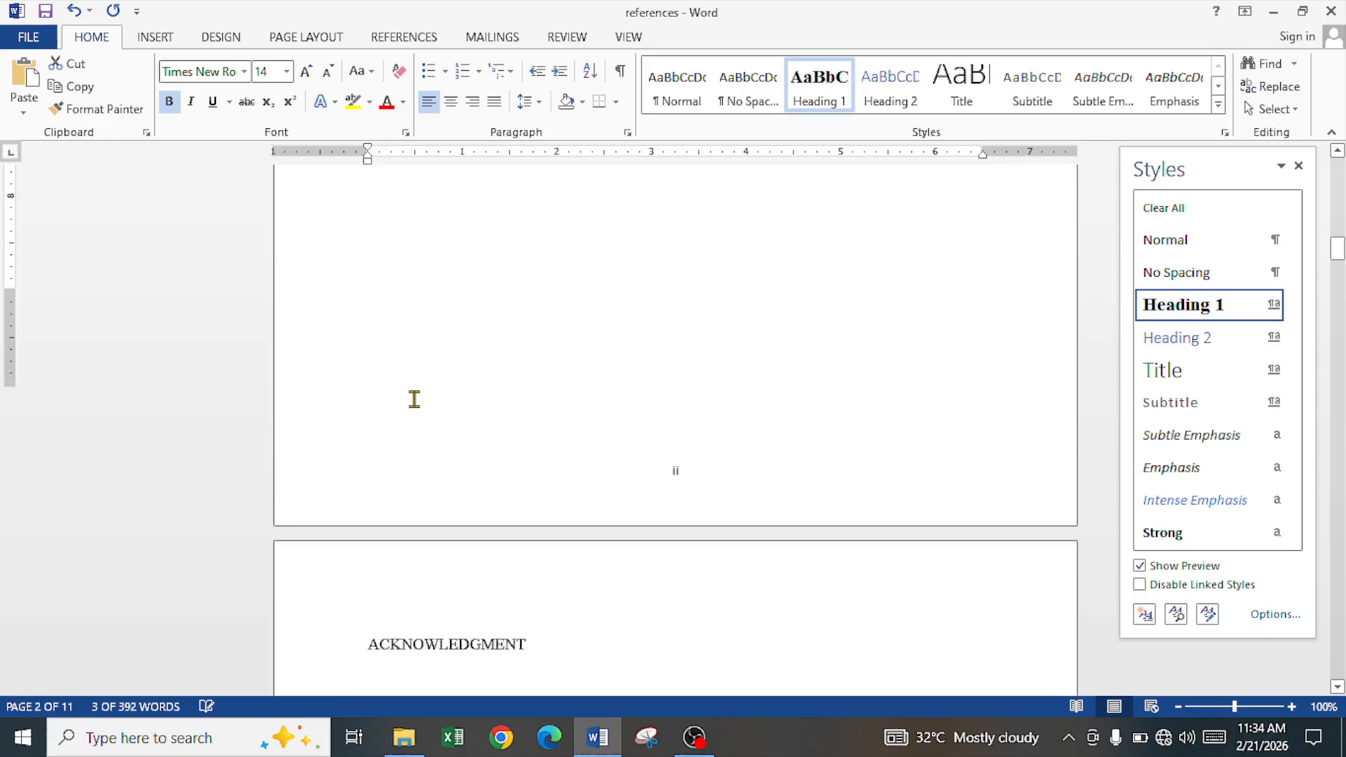
{"action": "left_click", "coordinate": [340, 426]}
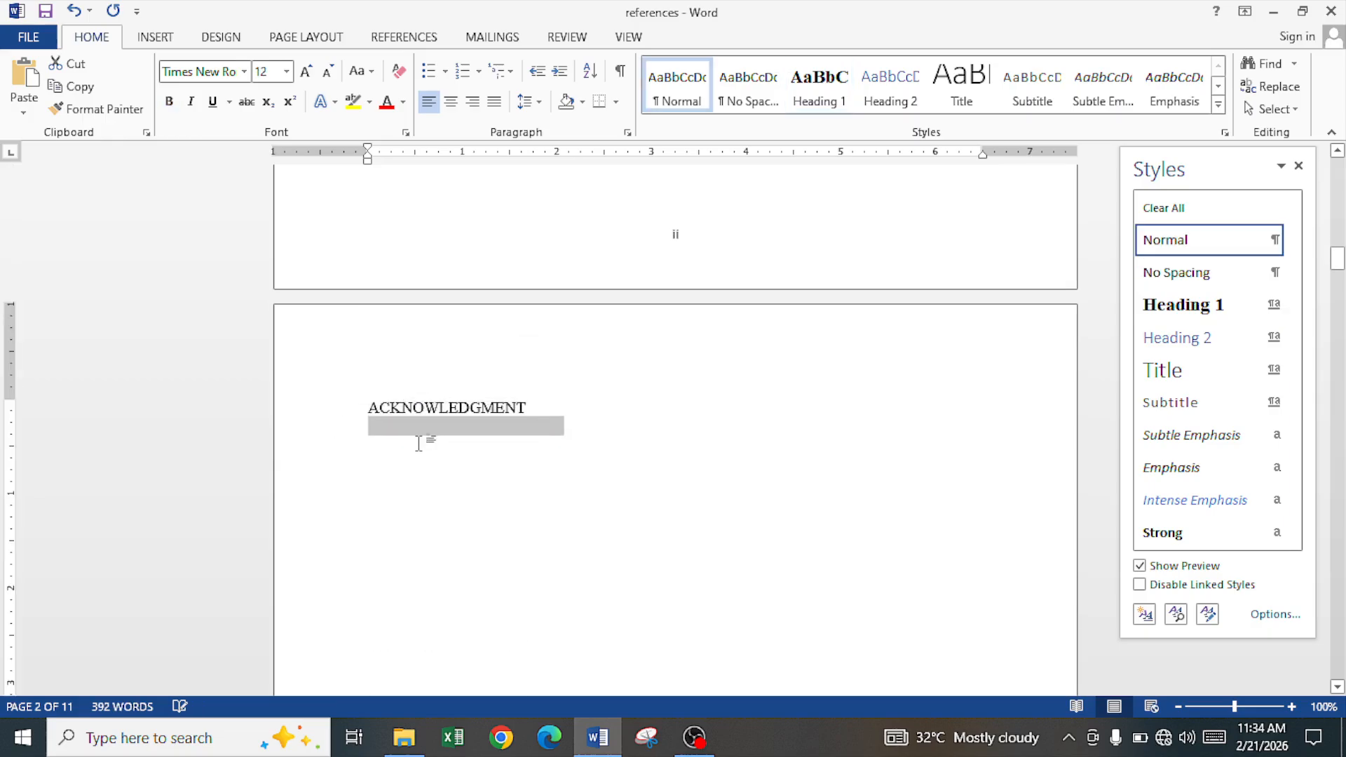
{"action": "left_click", "coordinate": [323, 409]}
{"action": "left_click", "coordinate": [1185, 308]}
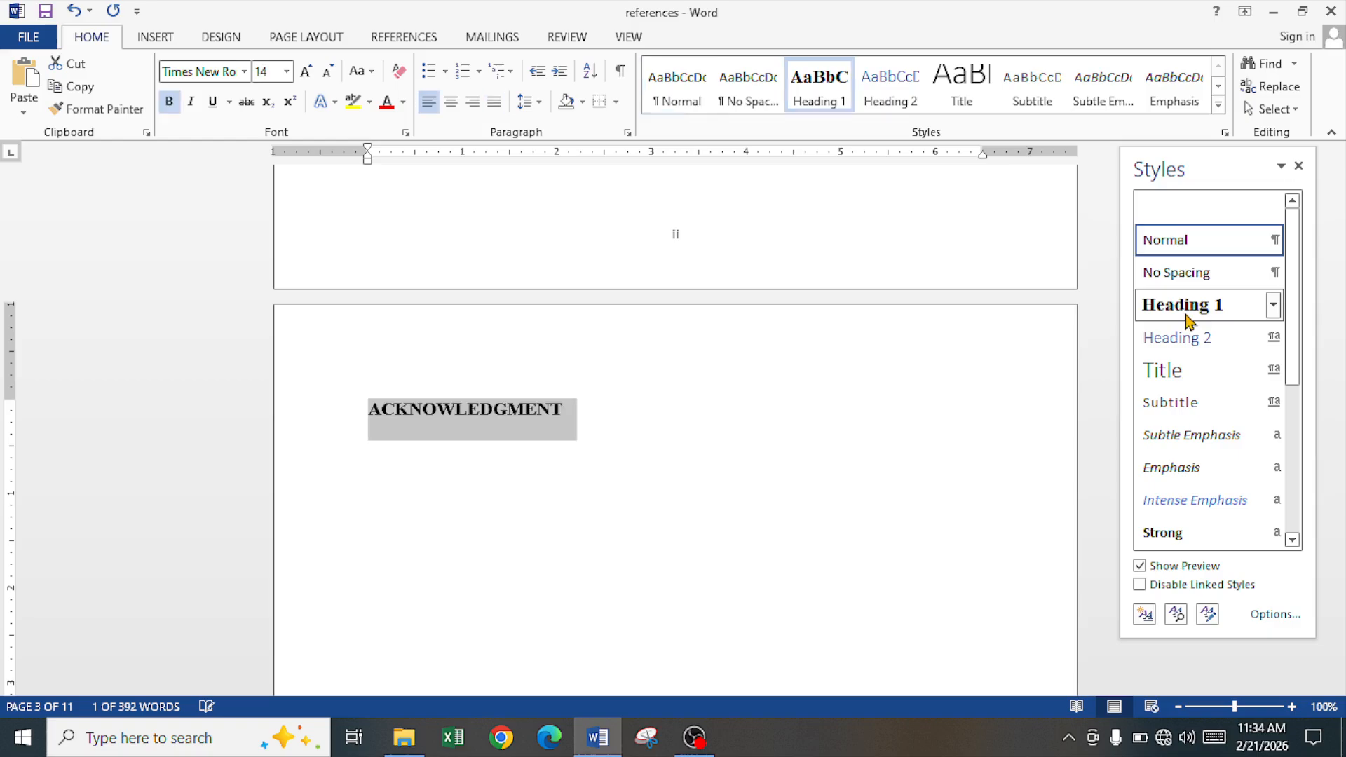
Apply the Heading 1 style to the DEDICATION and CERTIFICATION lines.
{"action": "scroll", "coordinate": [492, 453], "scroll_direction": "down", "scroll_amount": 1}
{"action": "scroll", "coordinate": [491, 452], "scroll_direction": "down", "scroll_amount": 15}
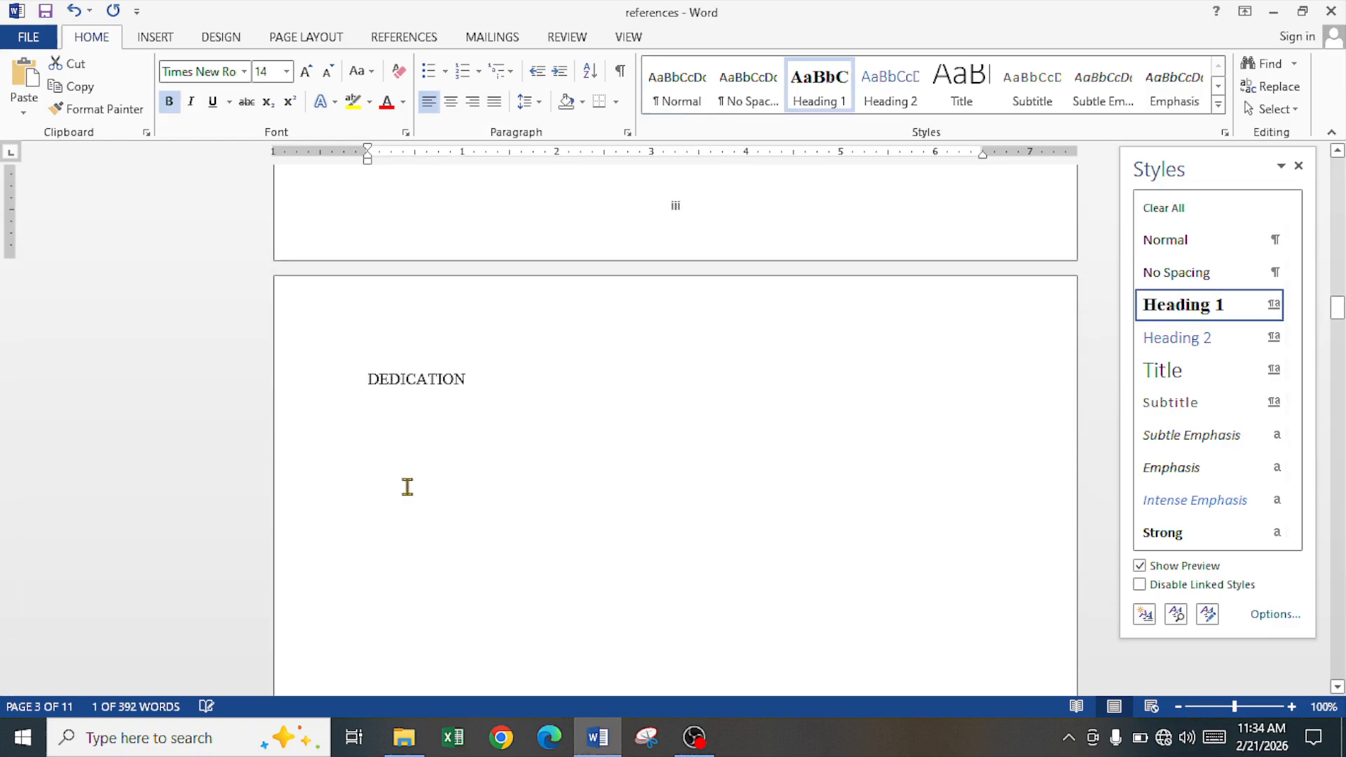
{"action": "left_click", "coordinate": [313, 384]}
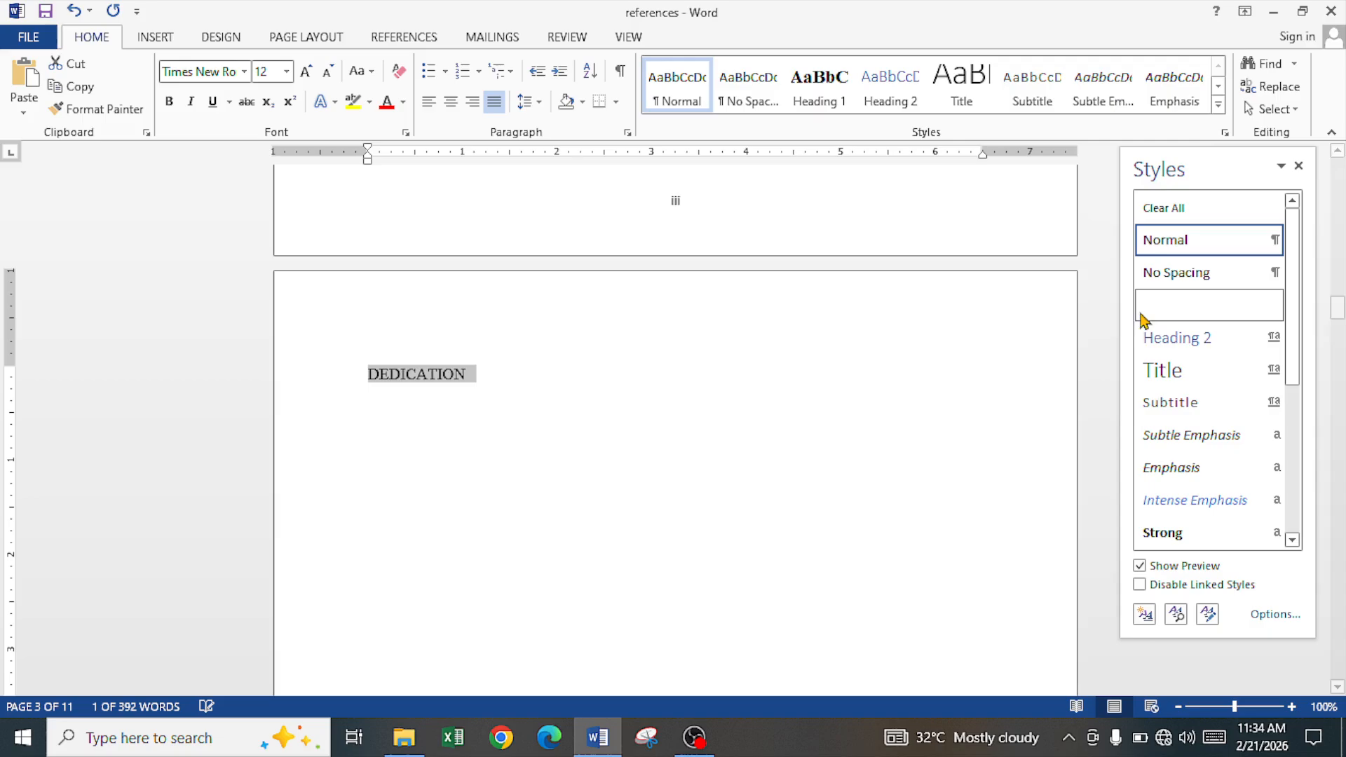
{"action": "left_click", "coordinate": [1187, 308]}
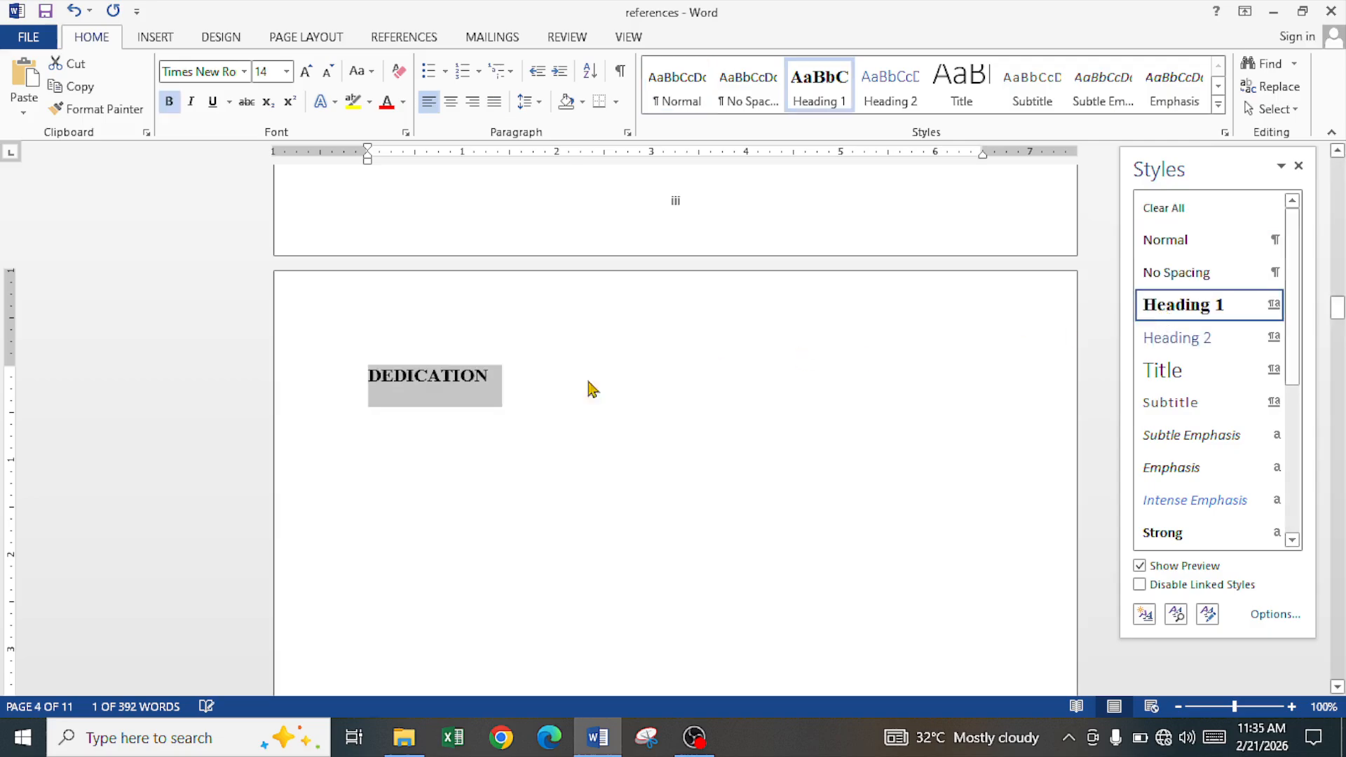
{"action": "scroll", "coordinate": [389, 442], "scroll_direction": "down", "scroll_amount": 4}
{"action": "scroll", "coordinate": [392, 456], "scroll_direction": "down", "scroll_amount": 12}
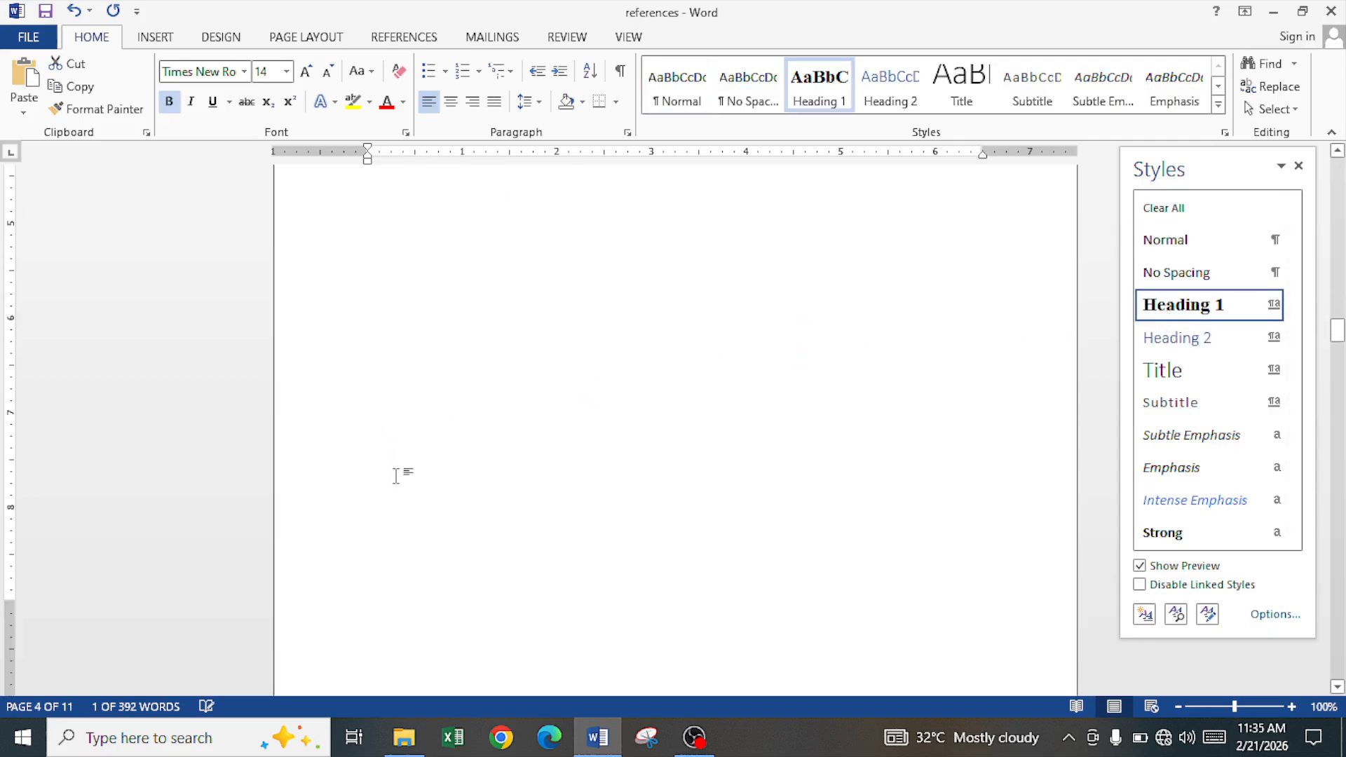
{"action": "left_click", "coordinate": [330, 449]}
{"action": "left_click", "coordinate": [1174, 307]}
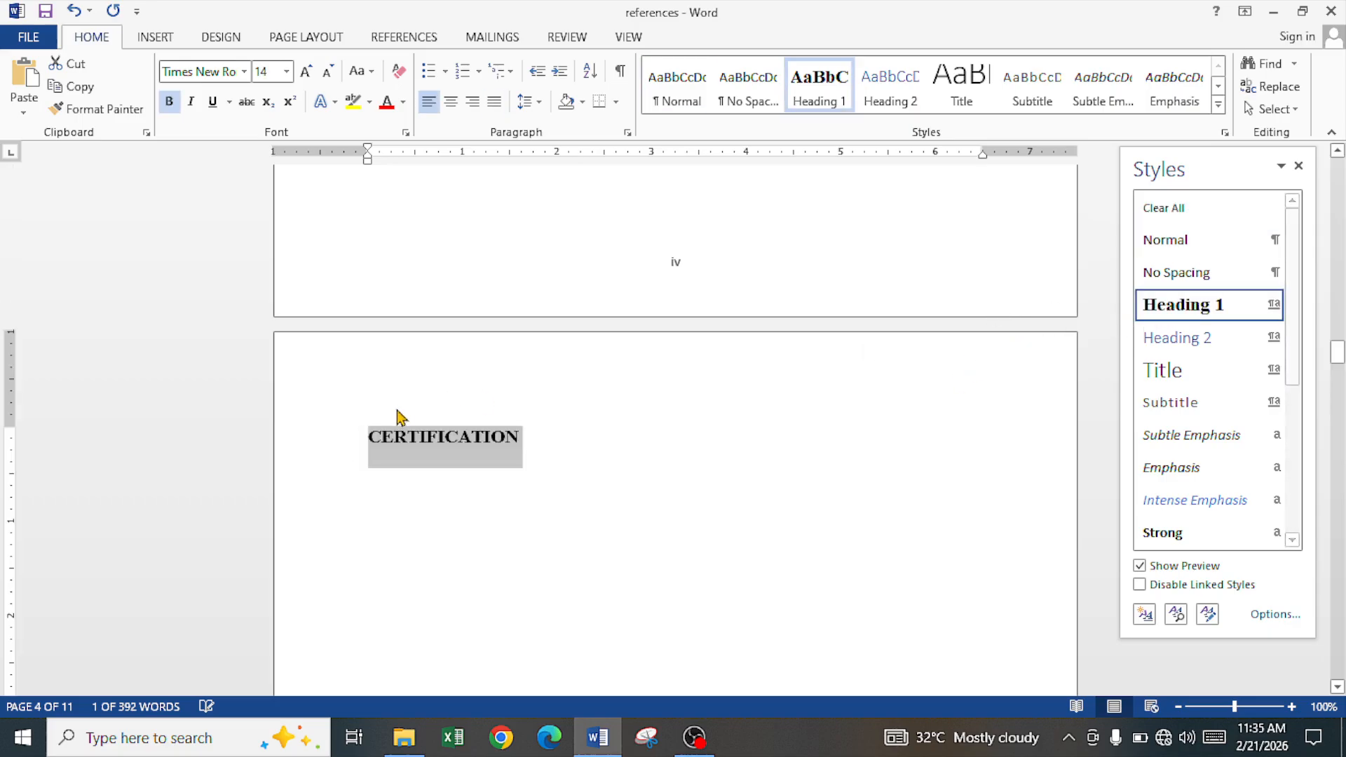
Apply the Heading 1 style to the CHAPTER ONE line.
{"action": "scroll", "coordinate": [393, 457], "scroll_direction": "down", "scroll_amount": 3}
{"action": "scroll", "coordinate": [397, 466], "scroll_direction": "down", "scroll_amount": 10}
{"action": "left_click", "coordinate": [340, 363]}
{"action": "scroll", "coordinate": [1046, 336], "scroll_direction": "down", "scroll_amount": 1}
{"action": "left_click", "coordinate": [1175, 305]}
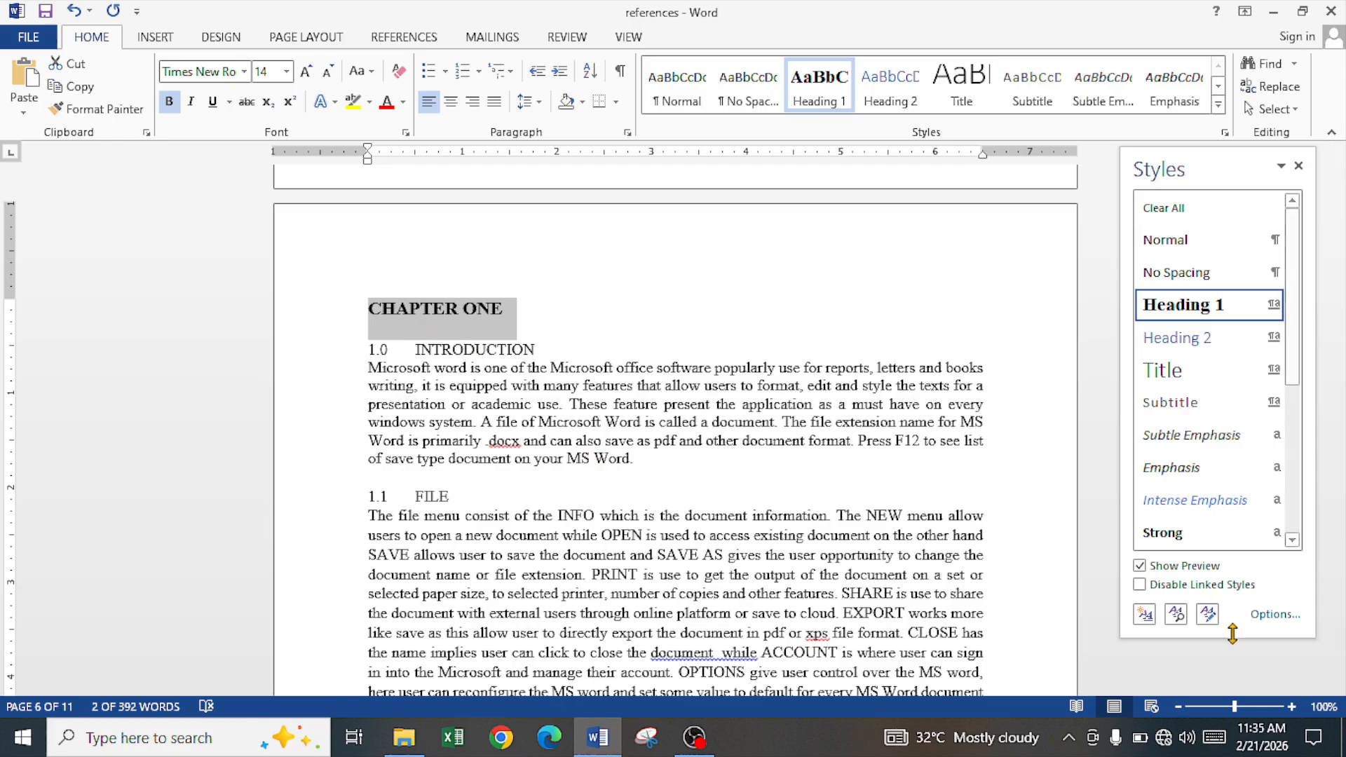
Modify the Heading 1 style to be centred and automatically updated, and check the preceding headings.
{"action": "left_click", "coordinate": [1207, 615]}
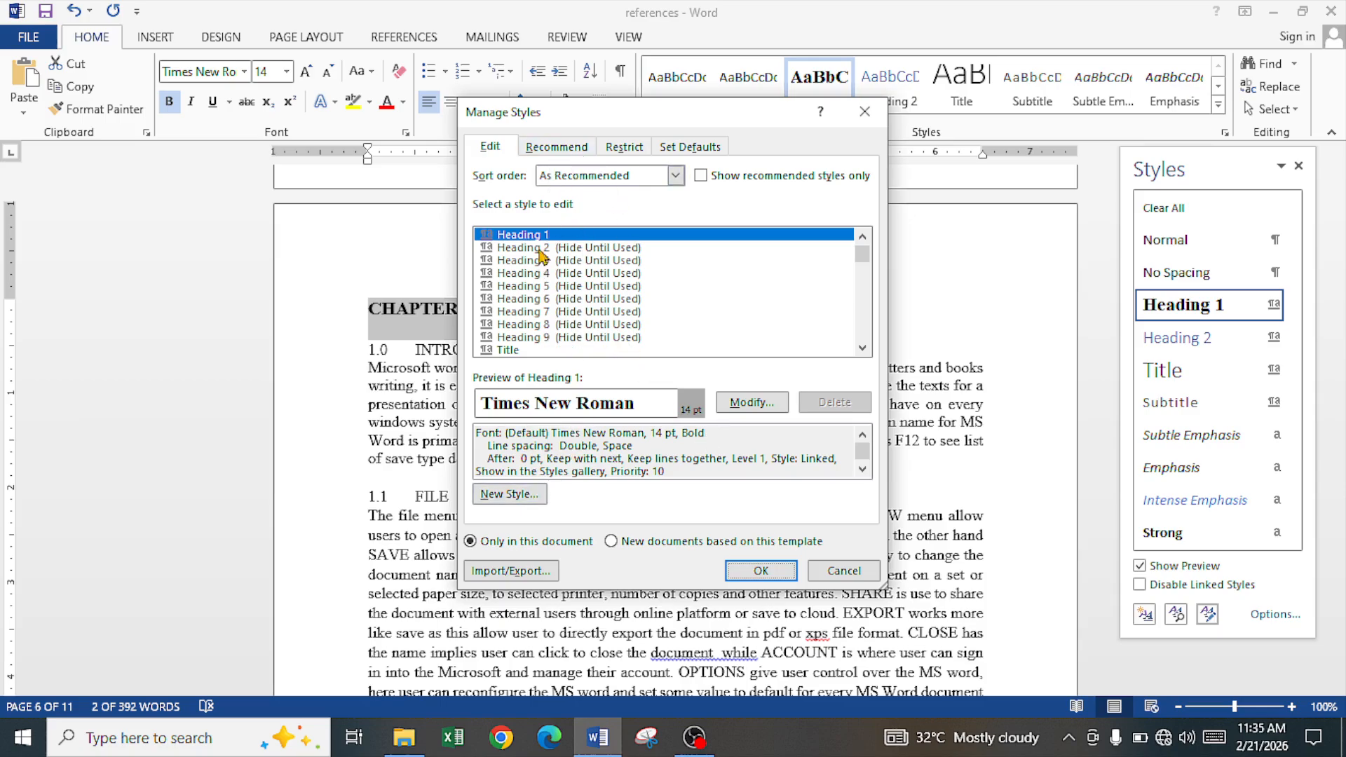
{"action": "left_click", "coordinate": [750, 403]}
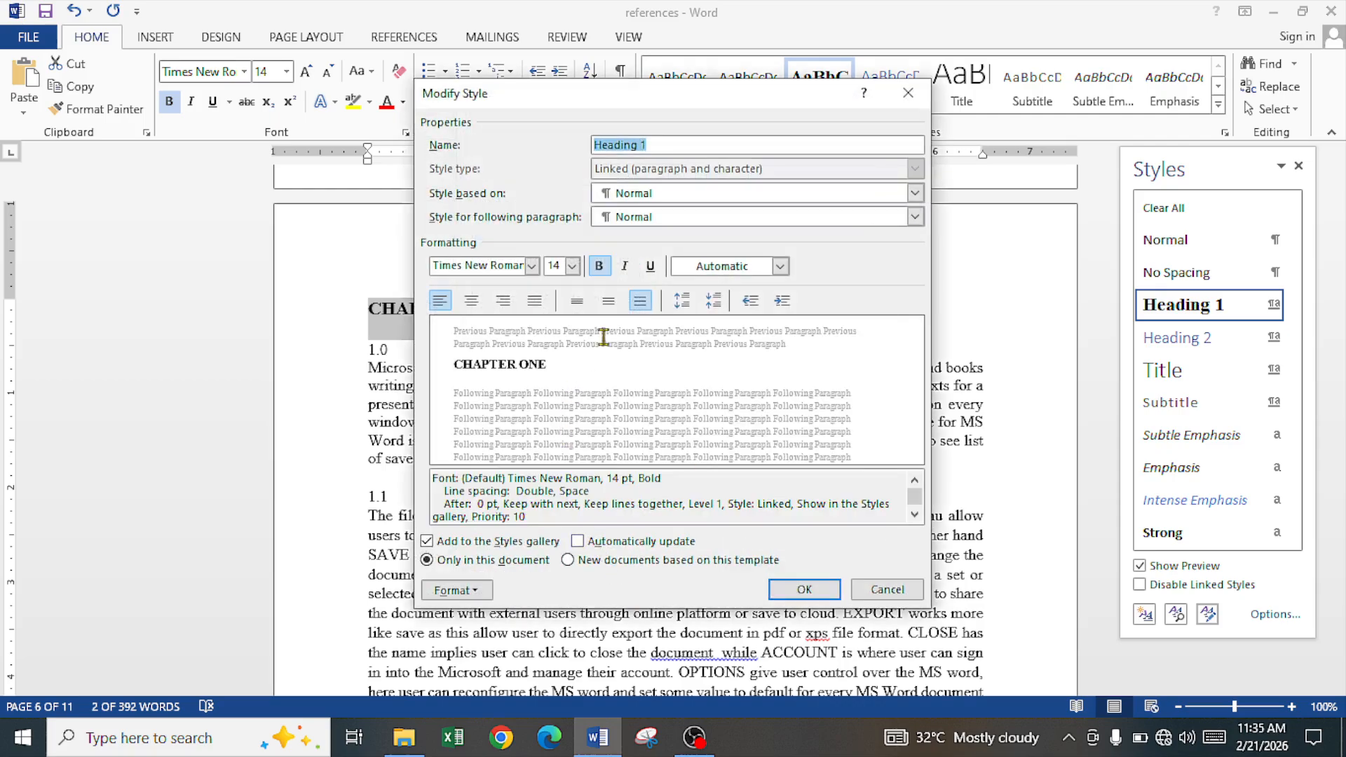
{"action": "left_click", "coordinate": [474, 303]}
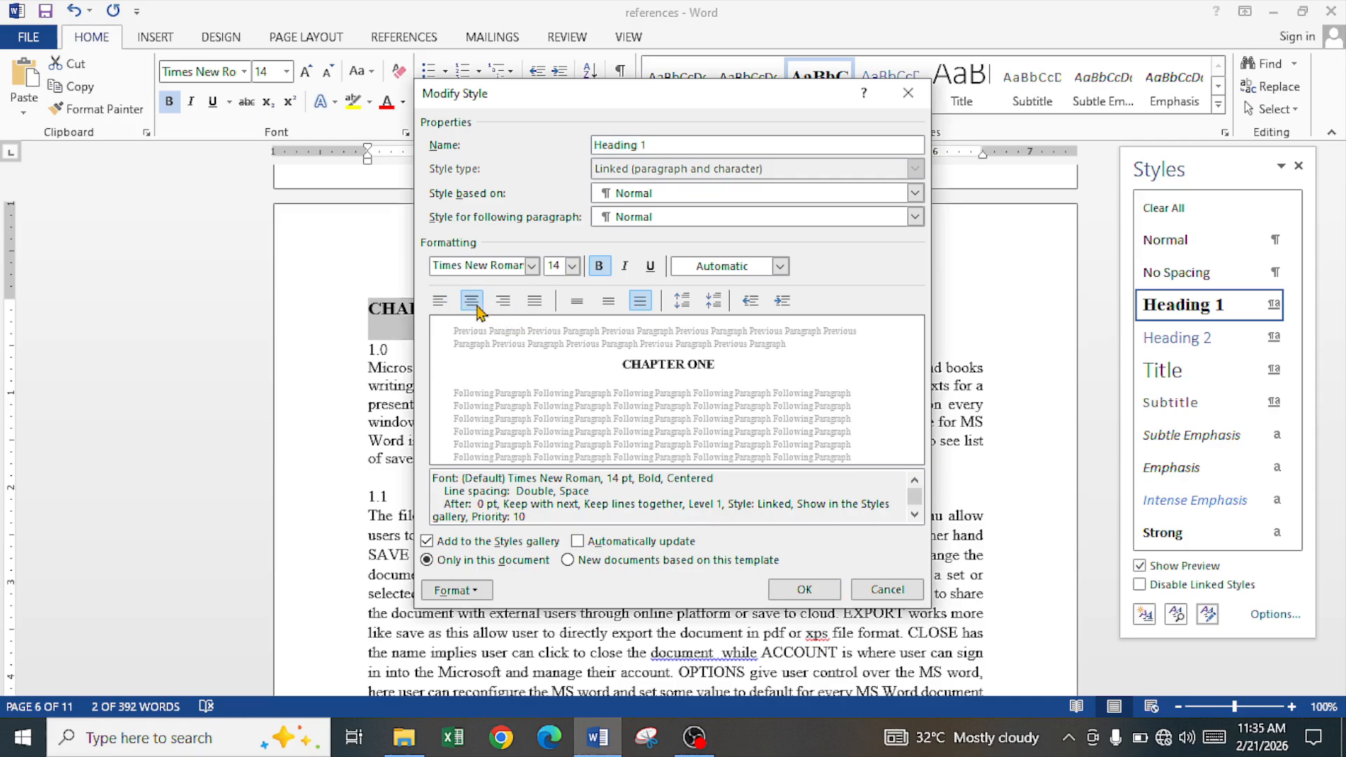
{"action": "left_click", "coordinate": [634, 541]}
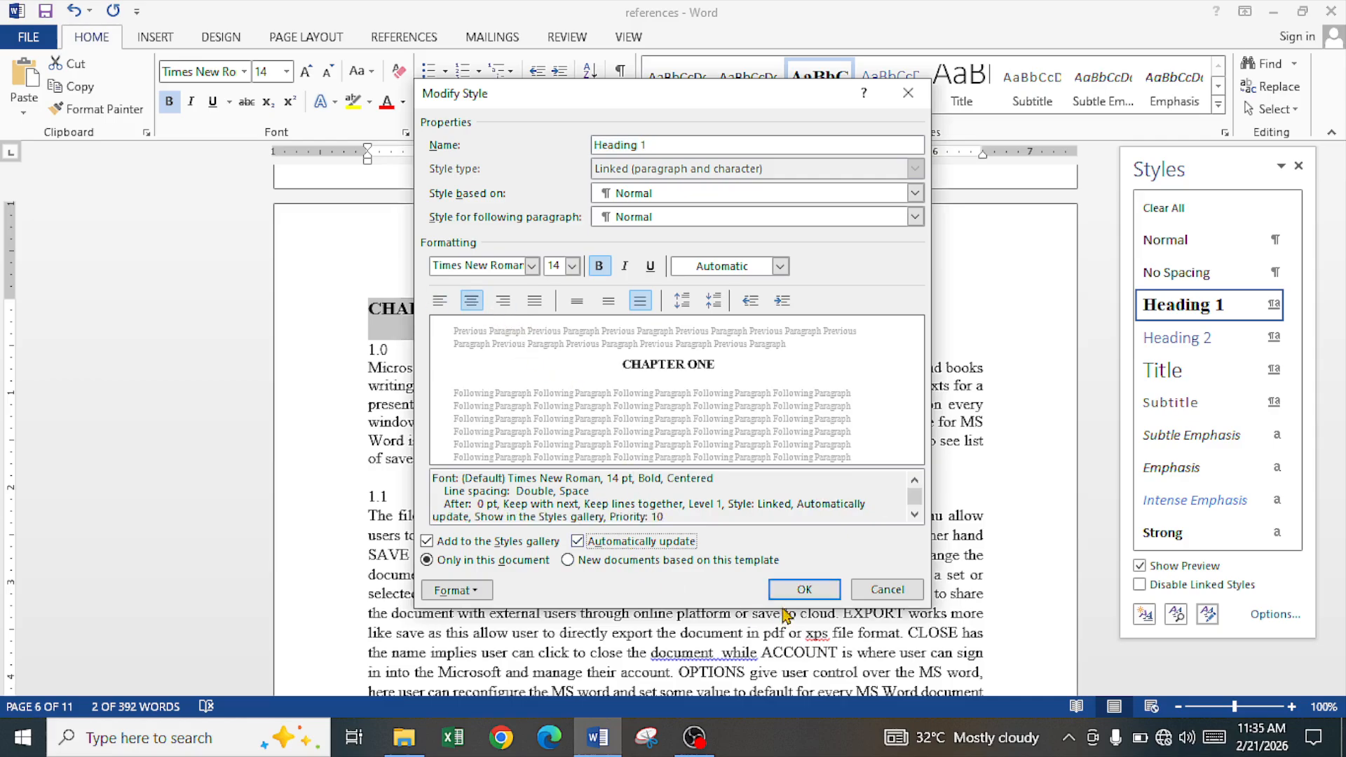
{"action": "left_click", "coordinate": [804, 589]}
{"action": "left_click", "coordinate": [763, 570]}
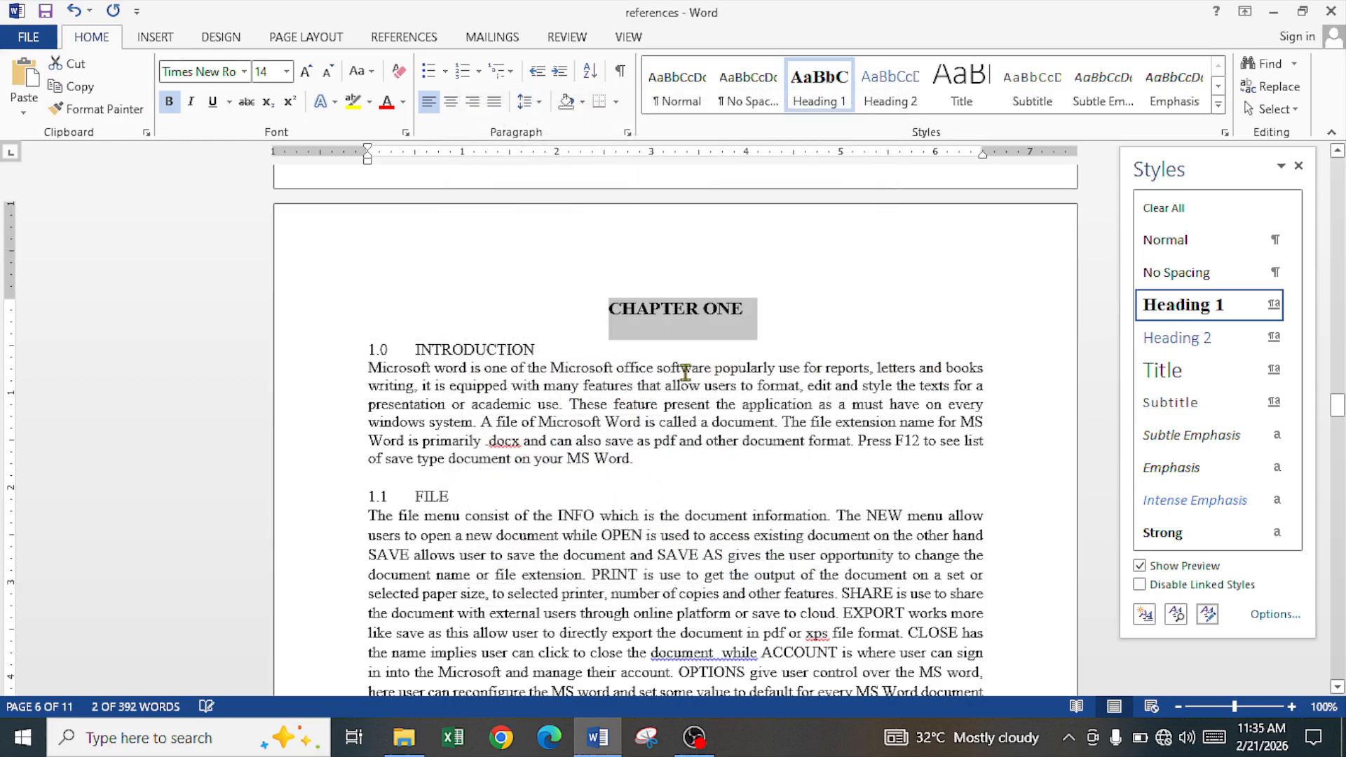
{"action": "scroll", "coordinate": [544, 366], "scroll_direction": "up", "scroll_amount": 20}
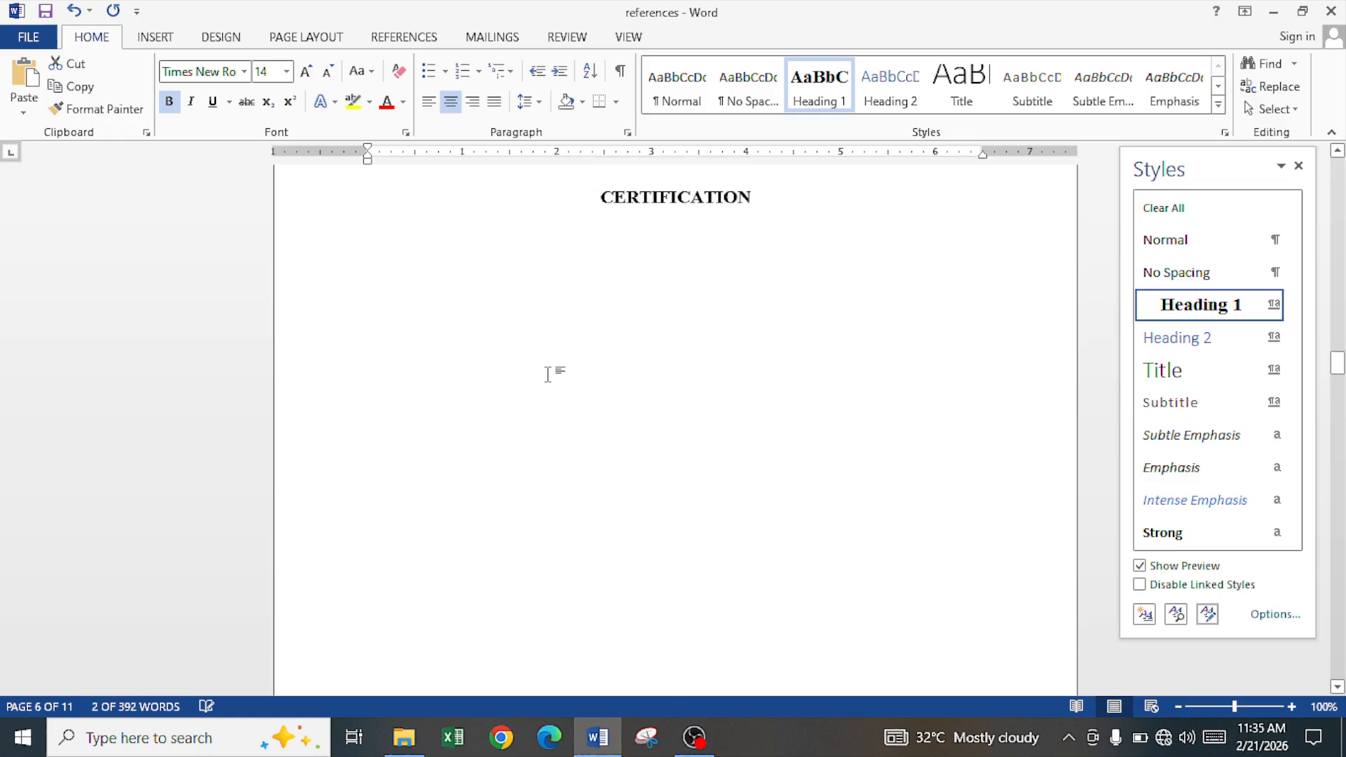
Apply the Heading 2 style to the 1.0 INTRODUCTION line under CHAPTER ONE.
{"action": "scroll", "coordinate": [548, 374], "scroll_direction": "down", "scroll_amount": 15}
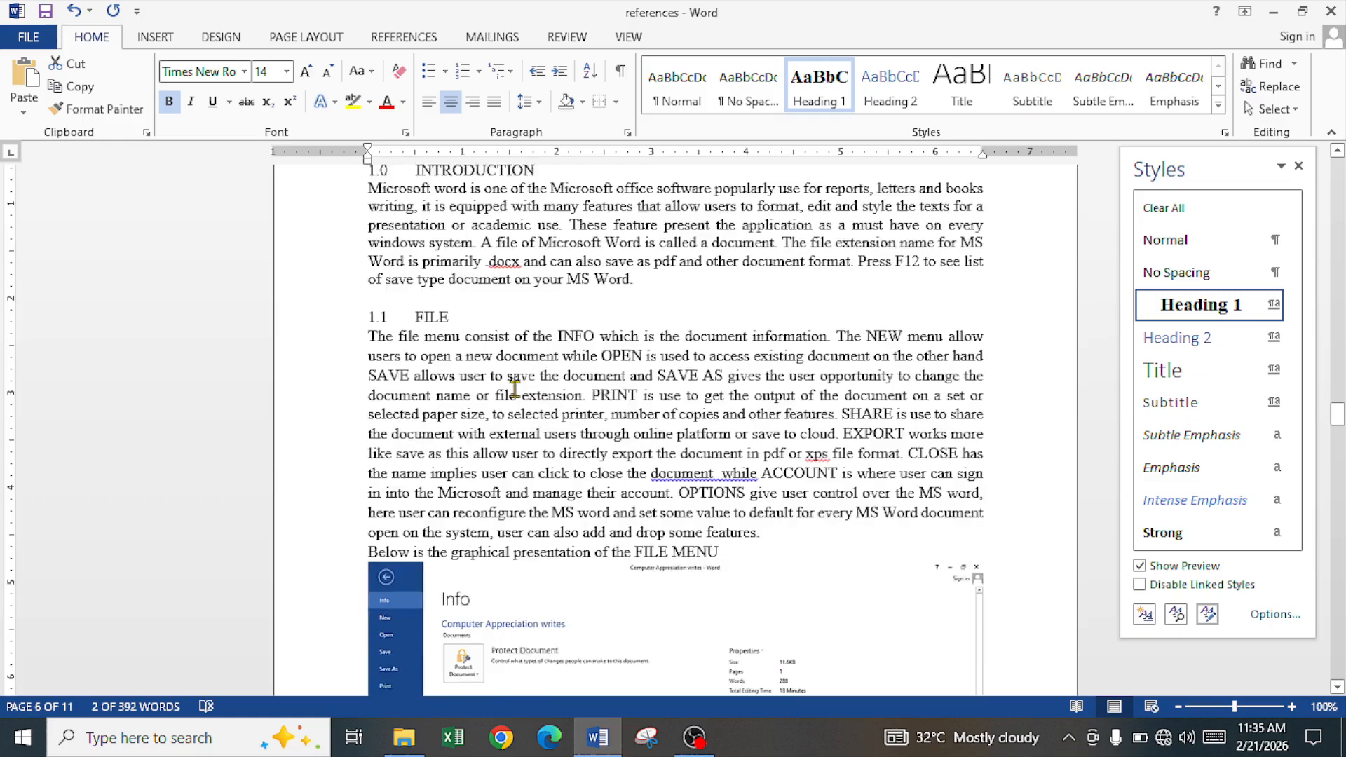
{"action": "scroll", "coordinate": [381, 329], "scroll_direction": "up", "scroll_amount": 1}
{"action": "left_click", "coordinate": [343, 308]}
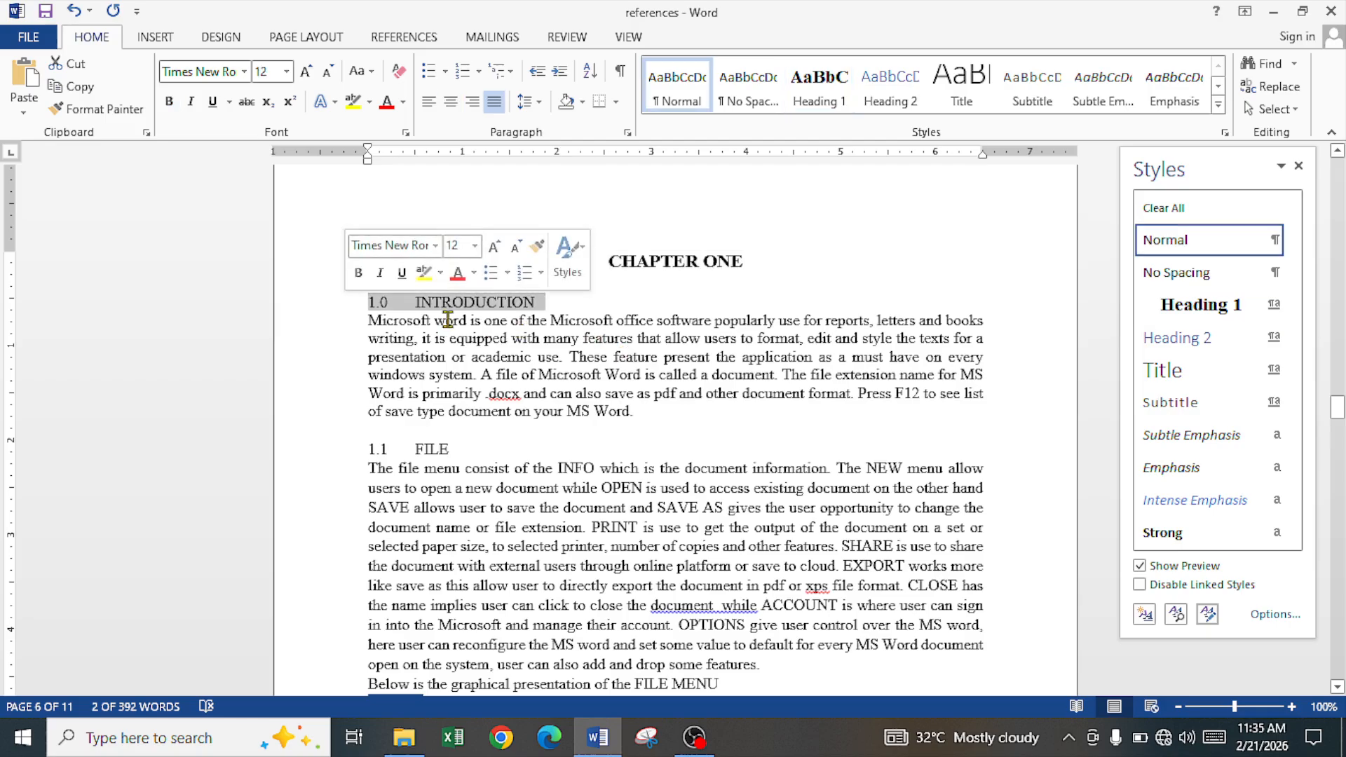
{"action": "left_click", "coordinate": [534, 308]}
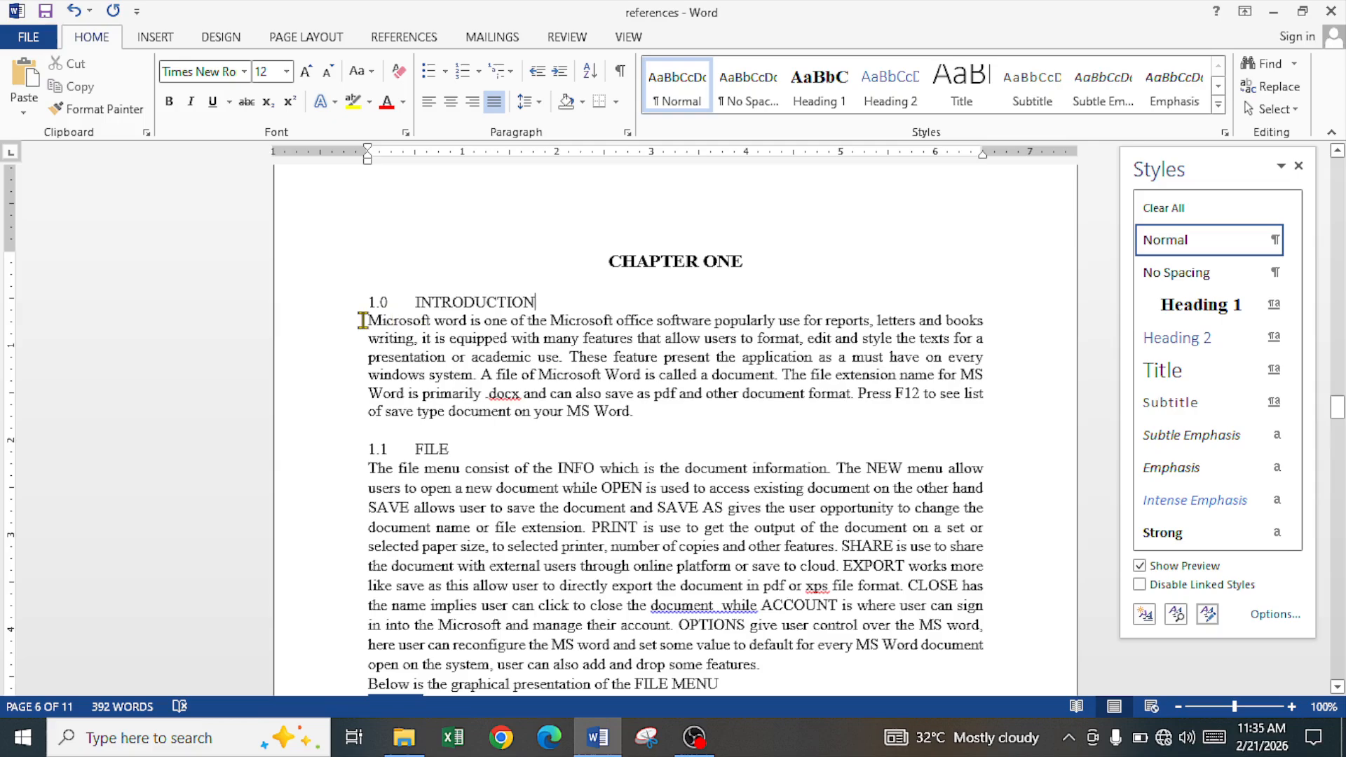
{"action": "scroll", "coordinate": [347, 454], "scroll_direction": "down", "scroll_amount": 10}
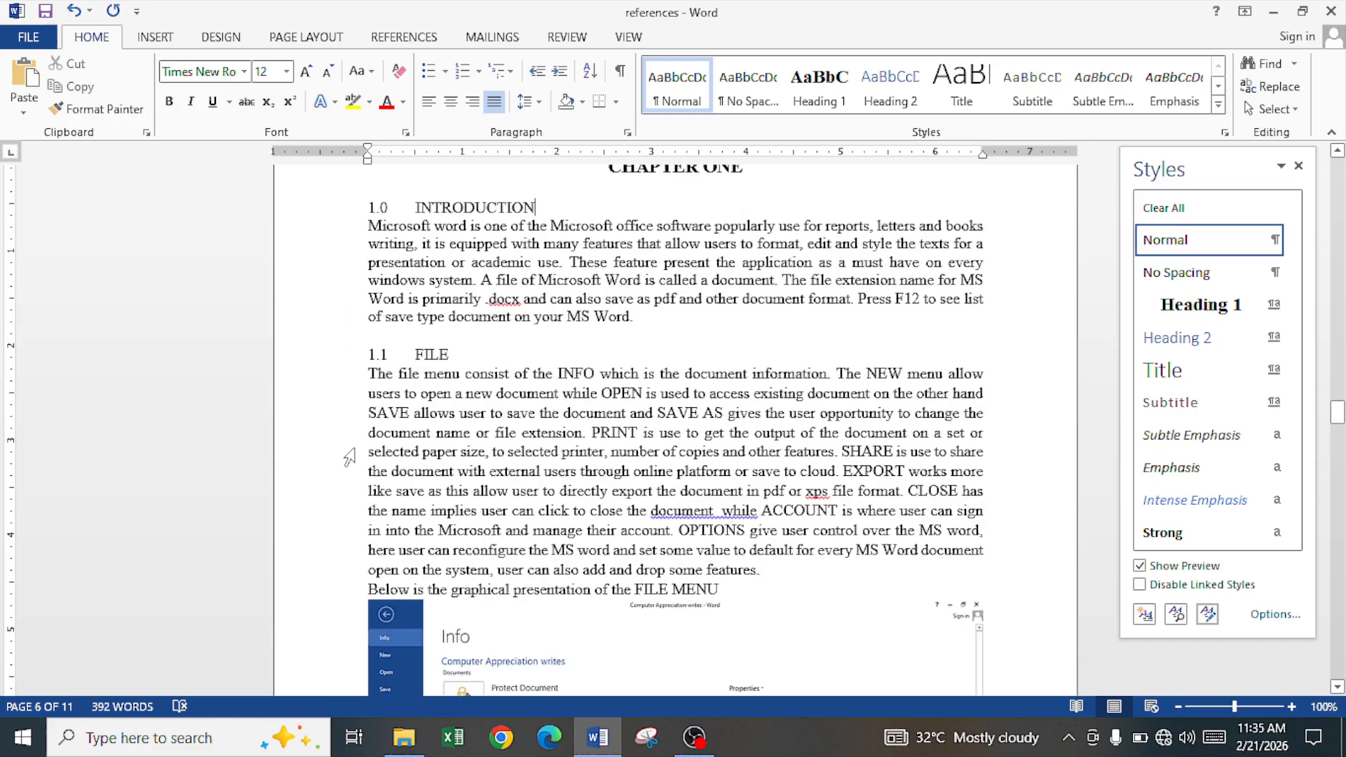
{"action": "scroll", "coordinate": [351, 448], "scroll_direction": "up", "scroll_amount": 15}
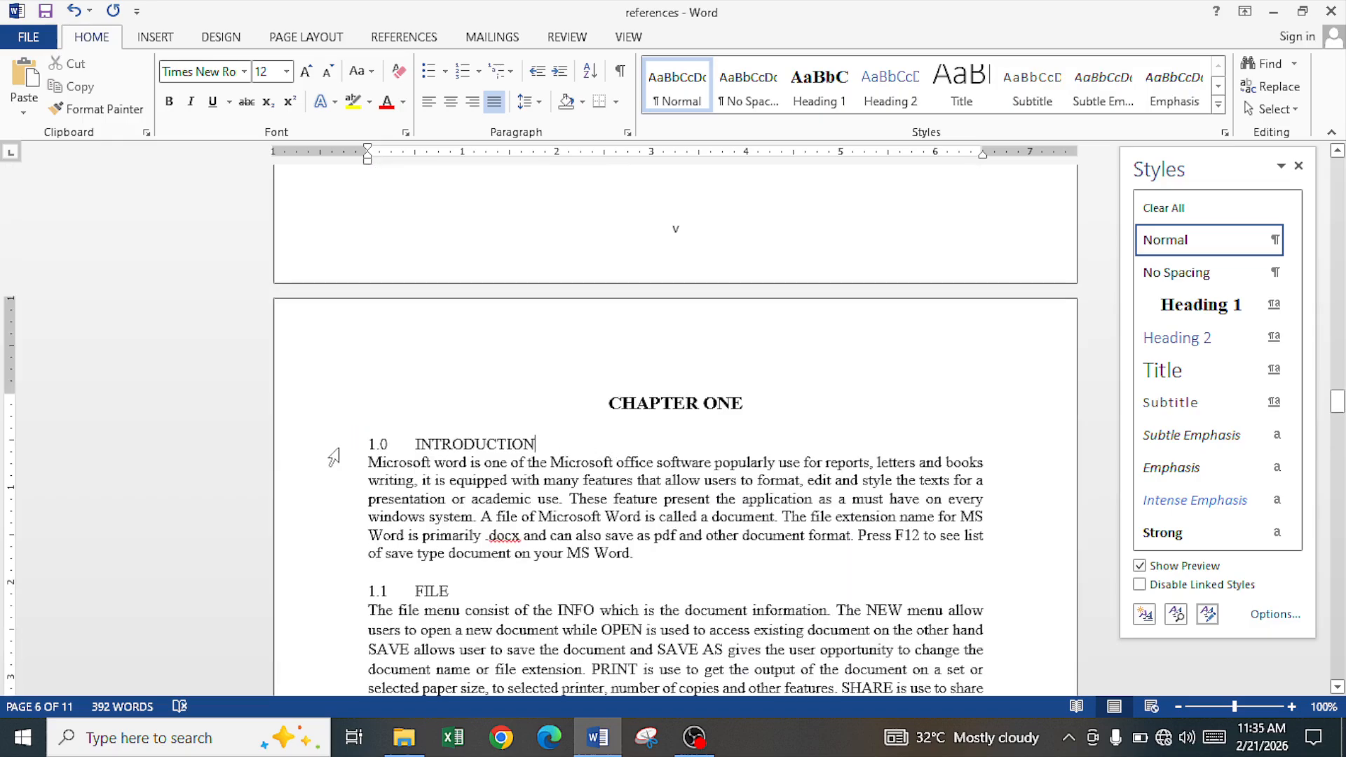
{"action": "left_click", "coordinate": [336, 453]}
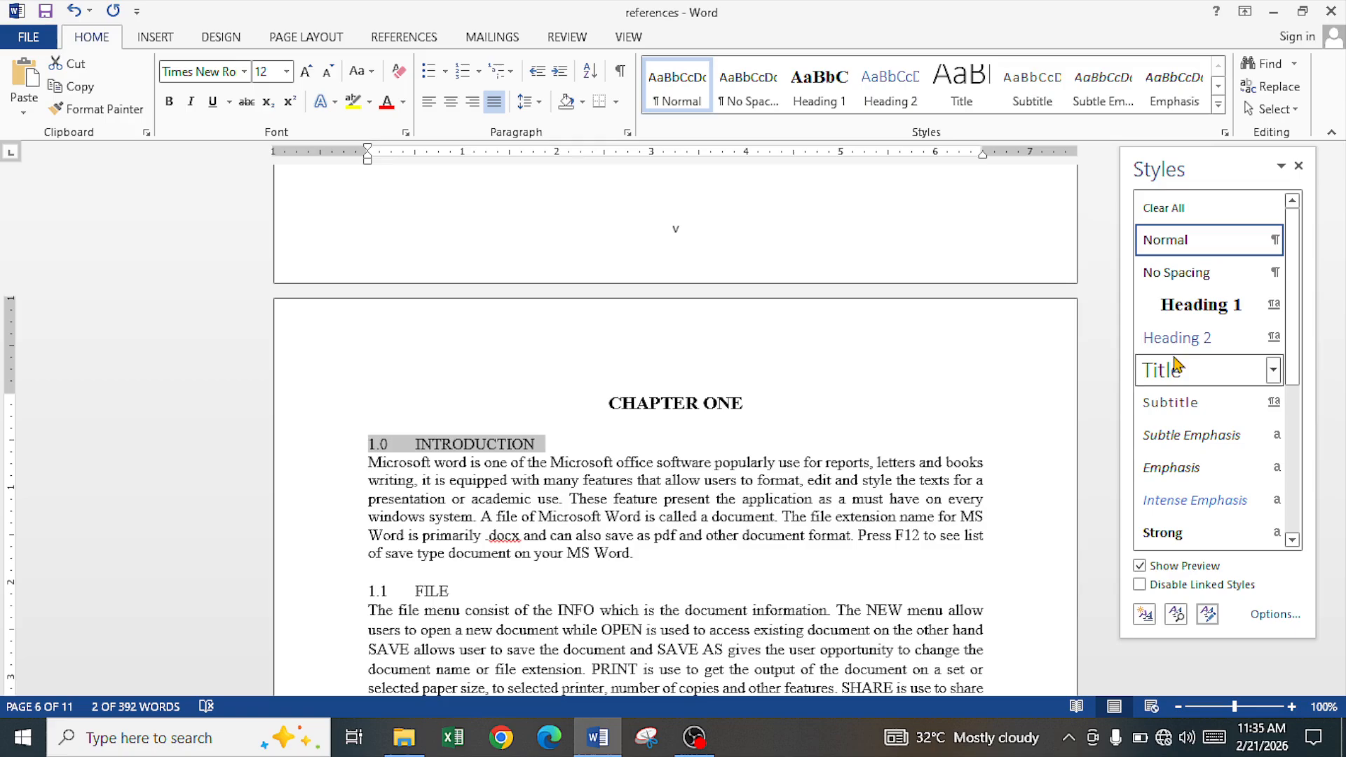
{"action": "left_click", "coordinate": [1181, 338]}
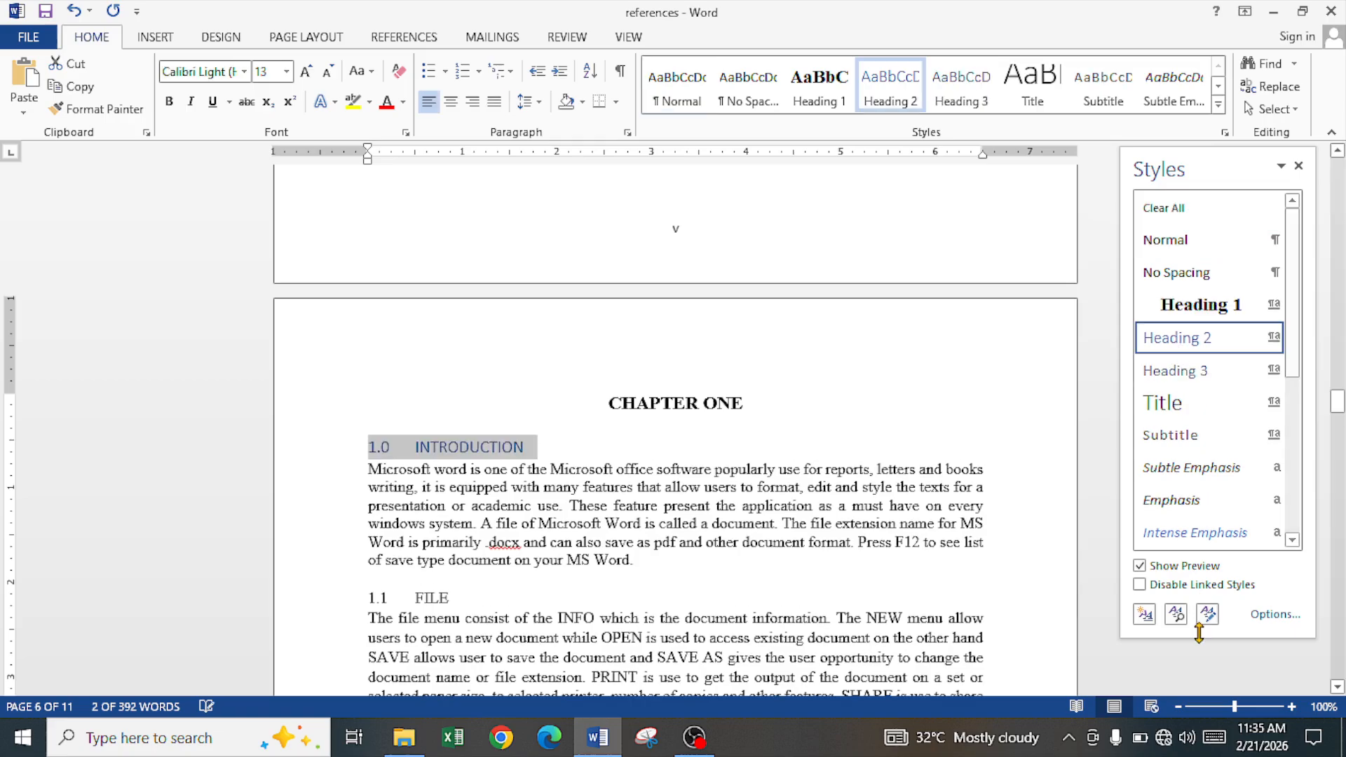
Modify the Heading 2 style to use Times New Roman, size 12, with the Automatic font colour.
{"action": "left_click", "coordinate": [1209, 615]}
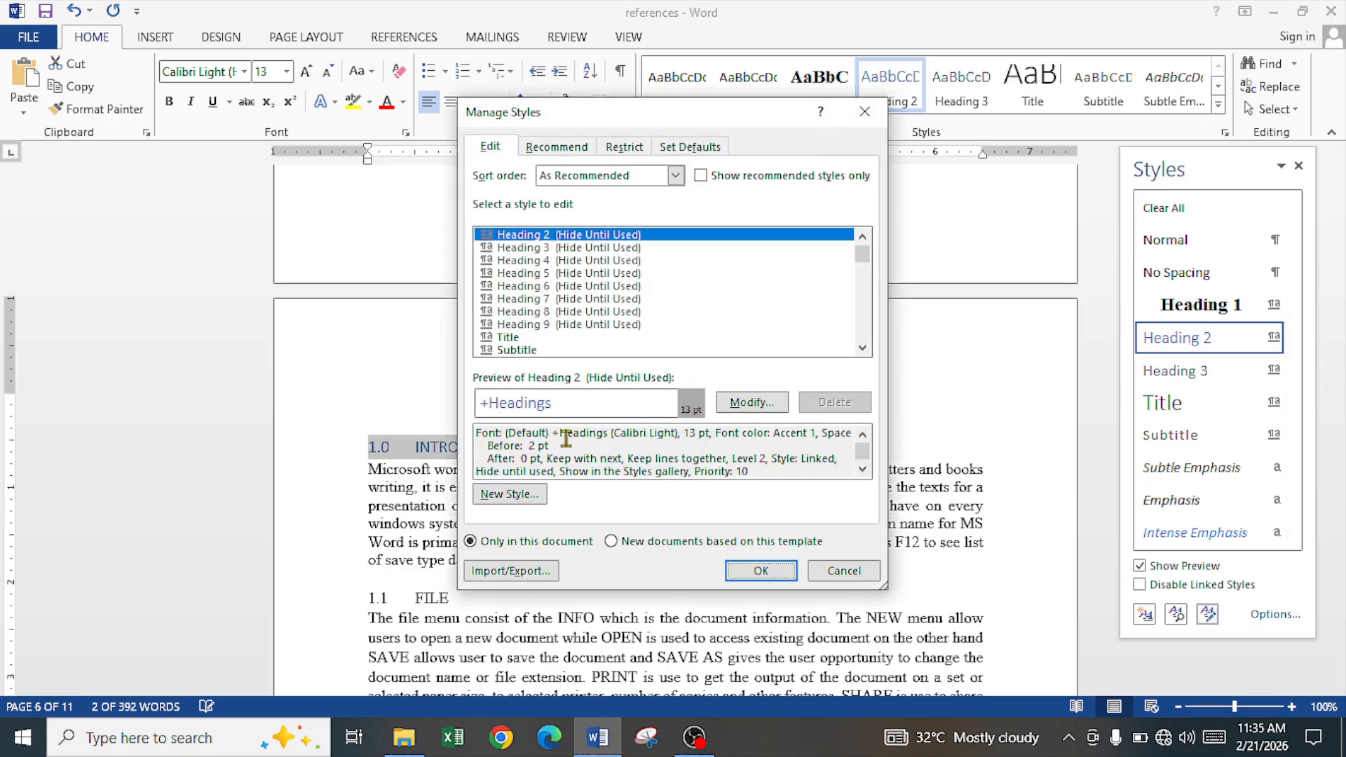
{"action": "left_click", "coordinate": [752, 402]}
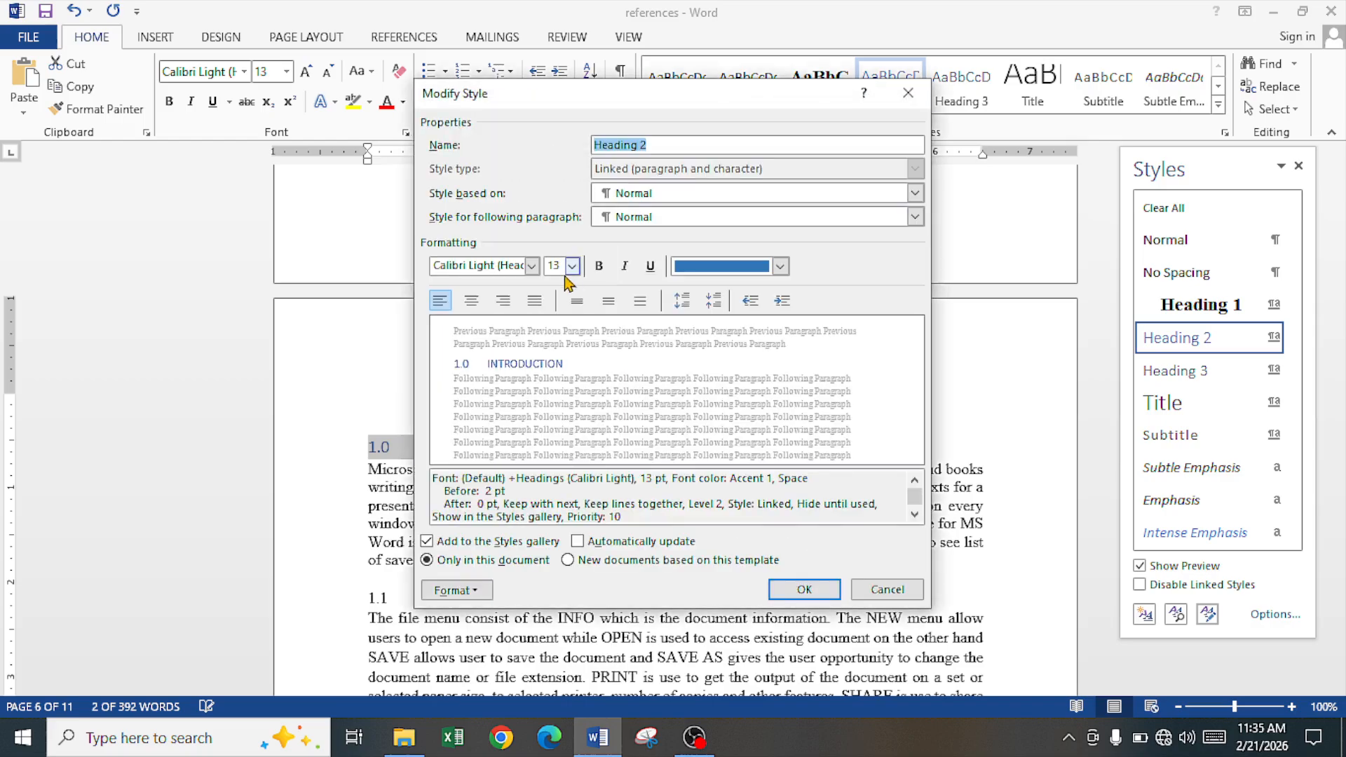
{"action": "left_click", "coordinate": [572, 266]}
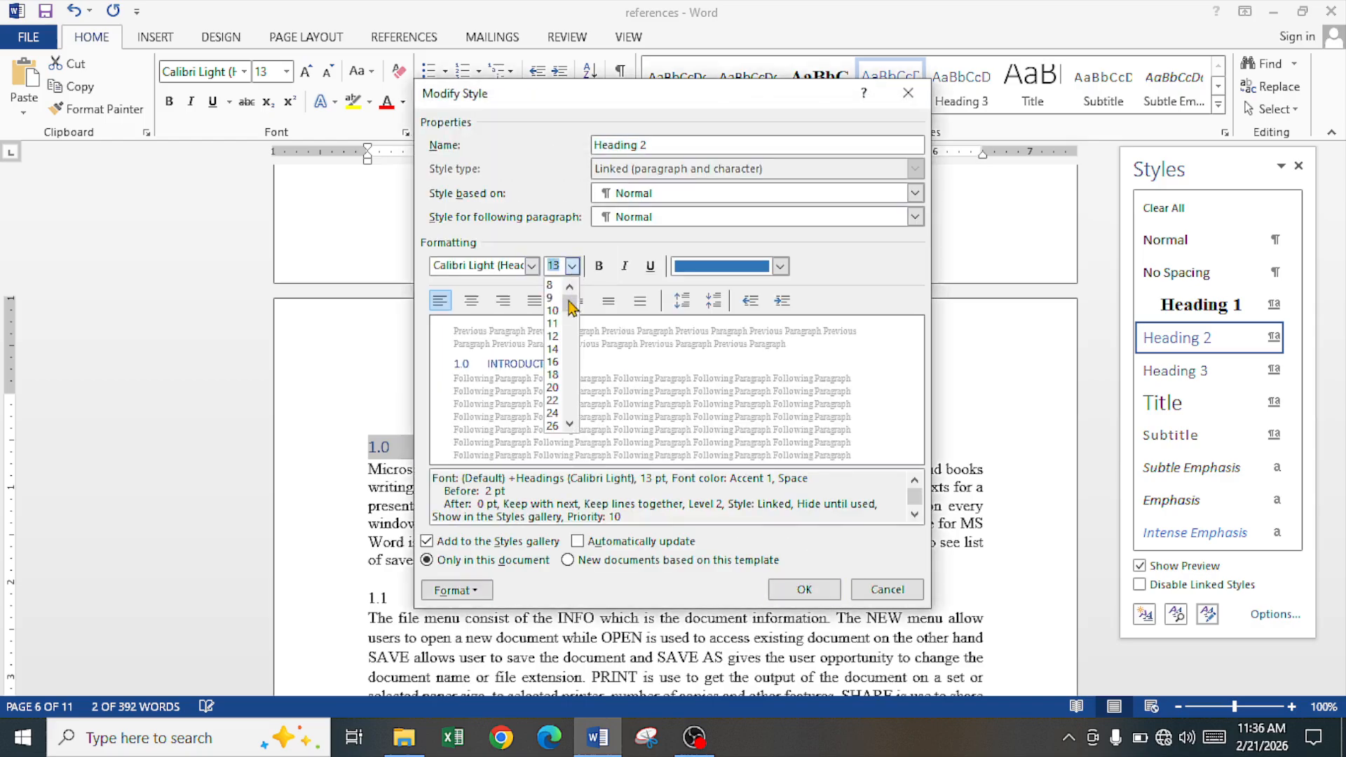
{"action": "left_click", "coordinate": [553, 336]}
{"action": "left_click", "coordinate": [510, 271]}
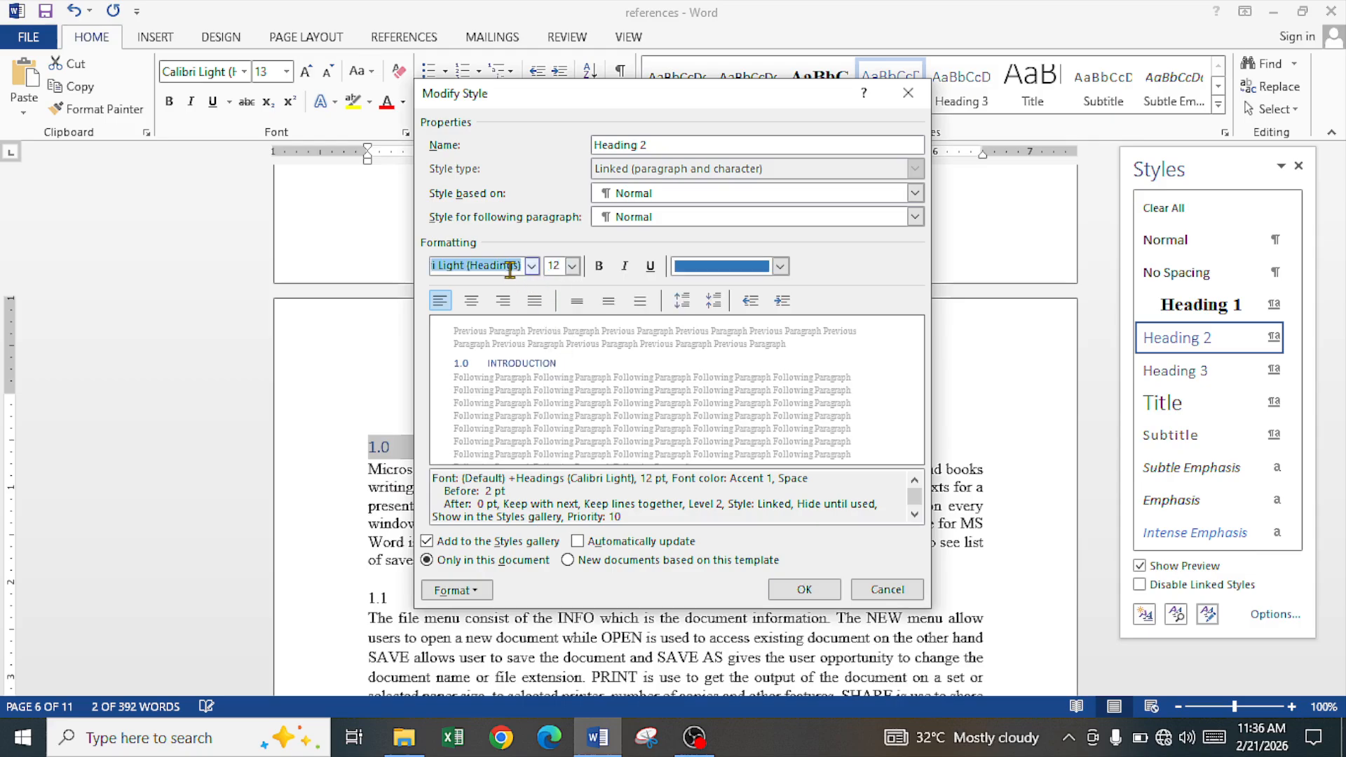
{"action": "type", "text": "T"}
{"action": "left_click", "coordinate": [780, 266]}
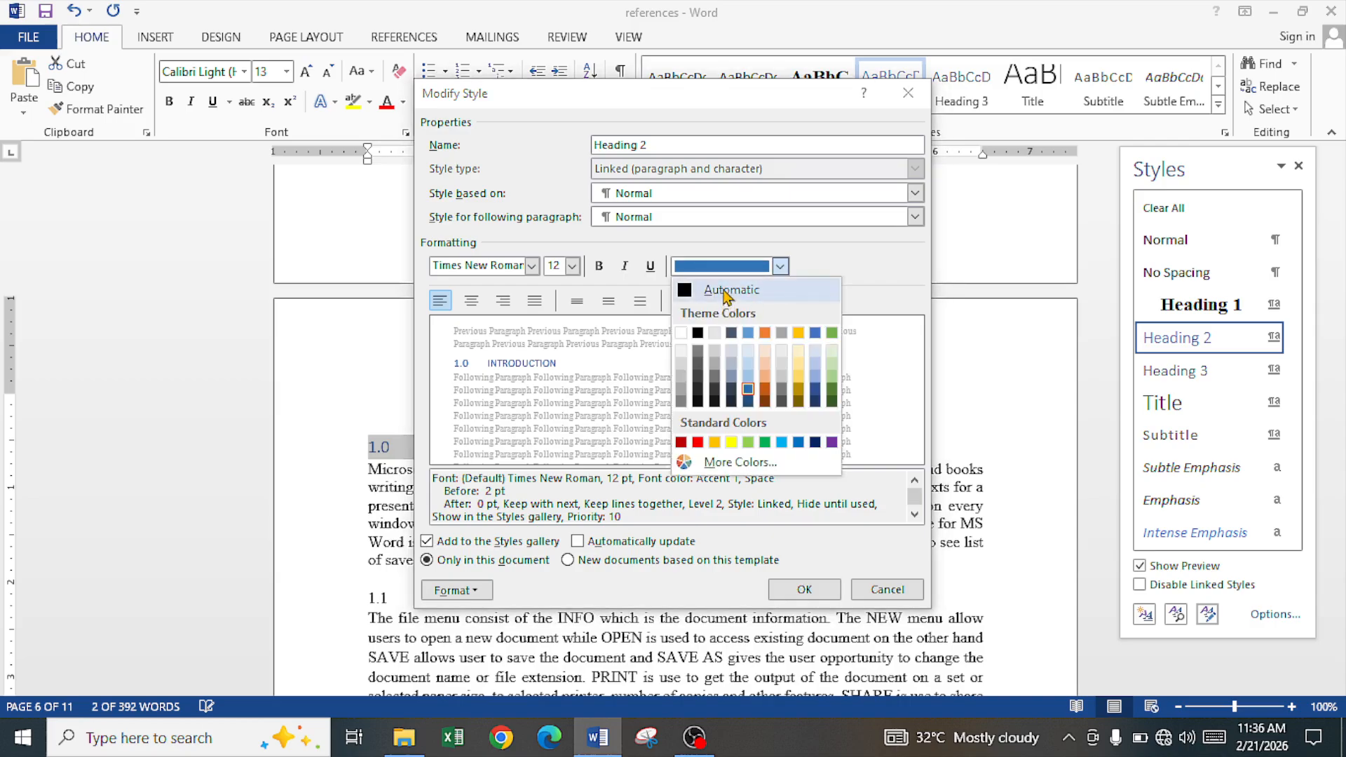
{"action": "left_click", "coordinate": [726, 291]}
Give the Heading 2 style 0 pt spacing before, double line spacing and automatic updating, and save the style changes.
{"action": "left_click", "coordinate": [459, 590]}
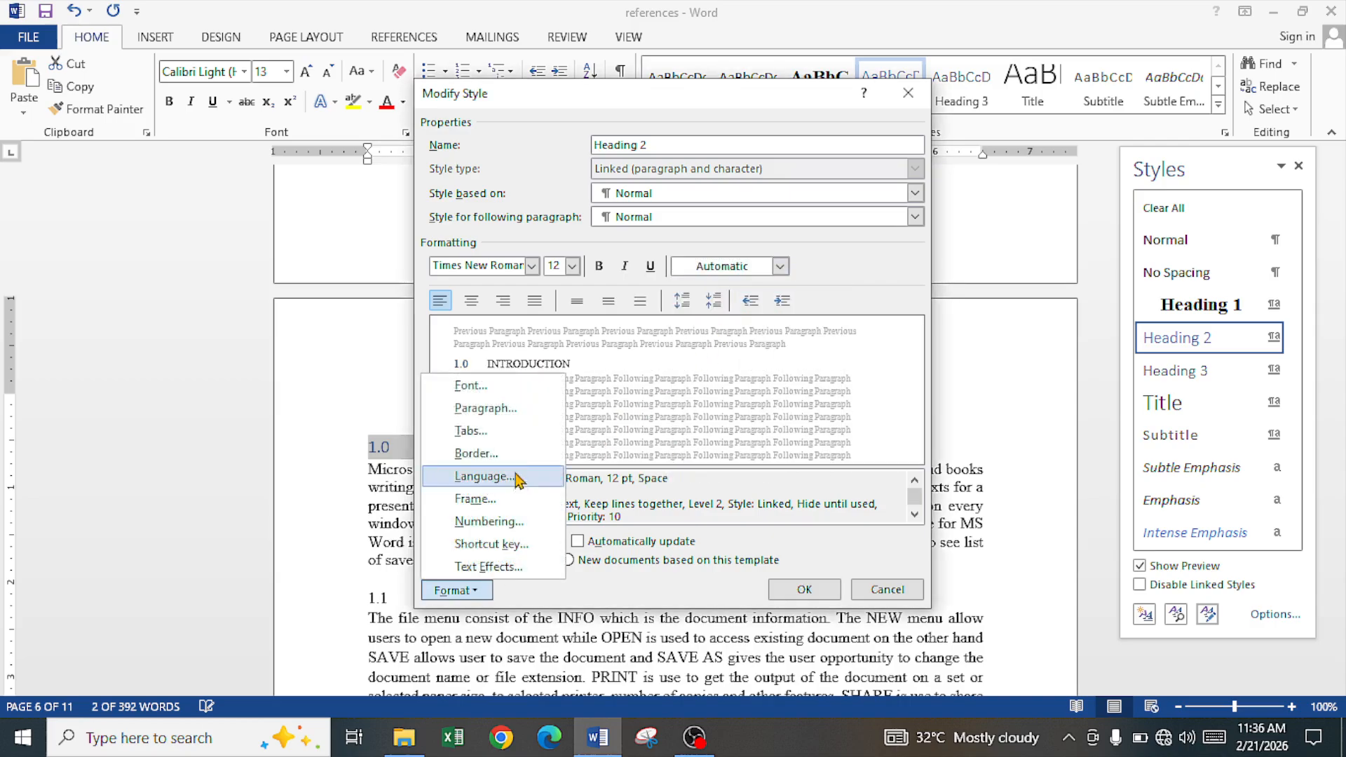
{"action": "left_click", "coordinate": [508, 409]}
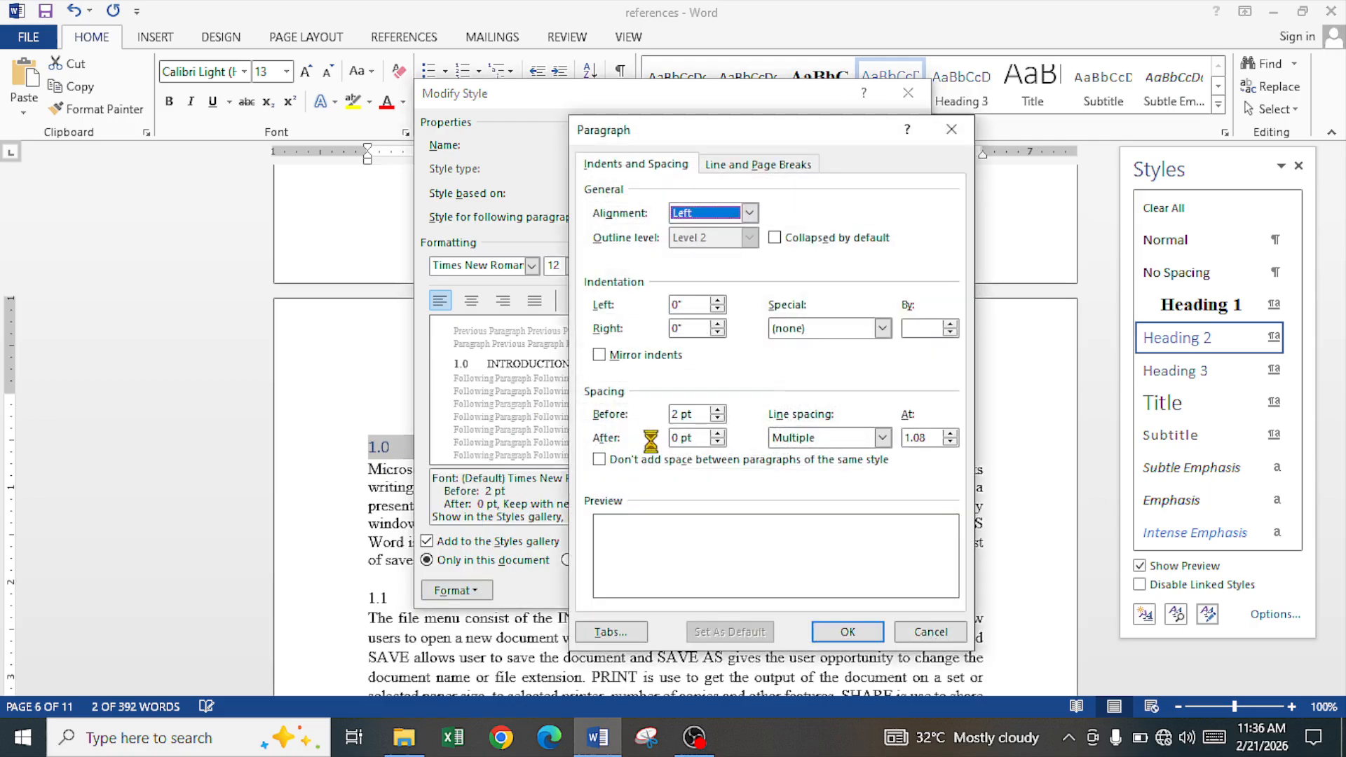
{"action": "left_click", "coordinate": [718, 420]}
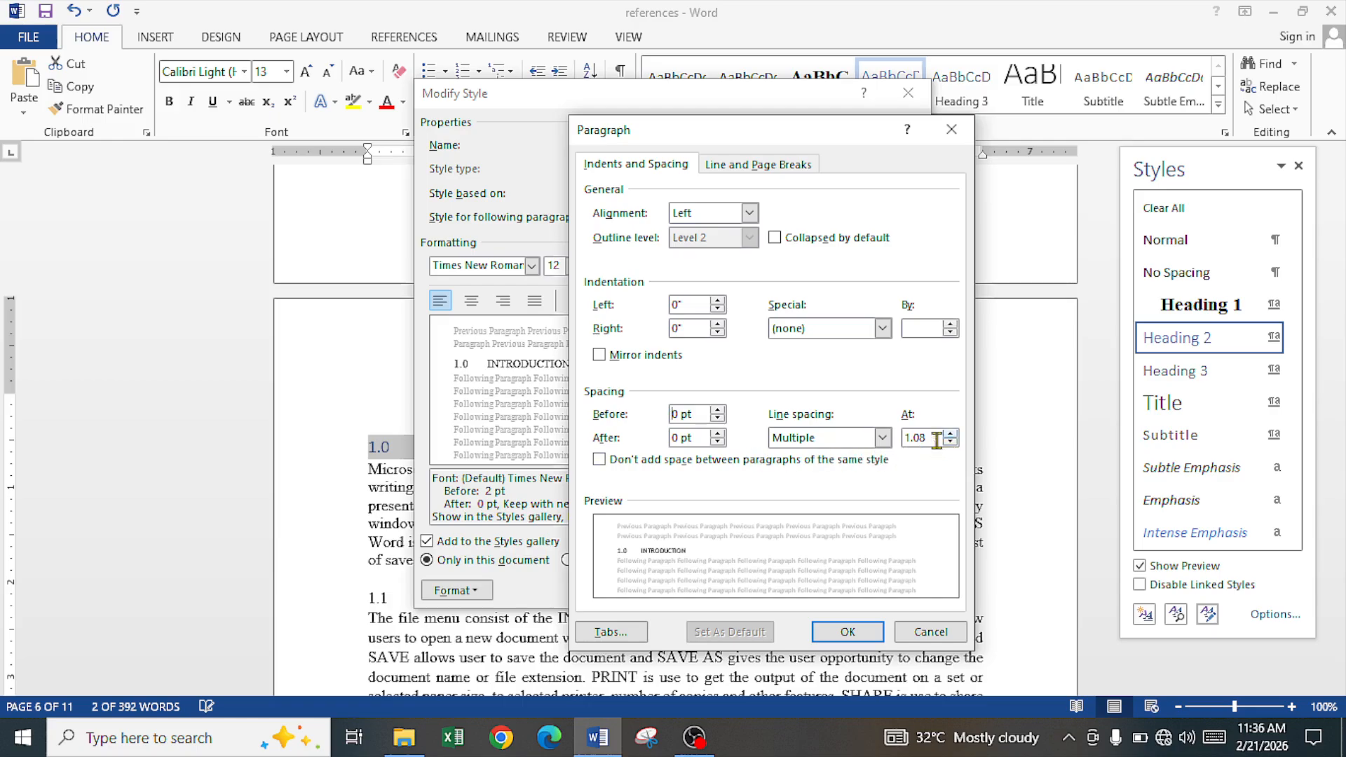
{"action": "left_click", "coordinate": [883, 437]}
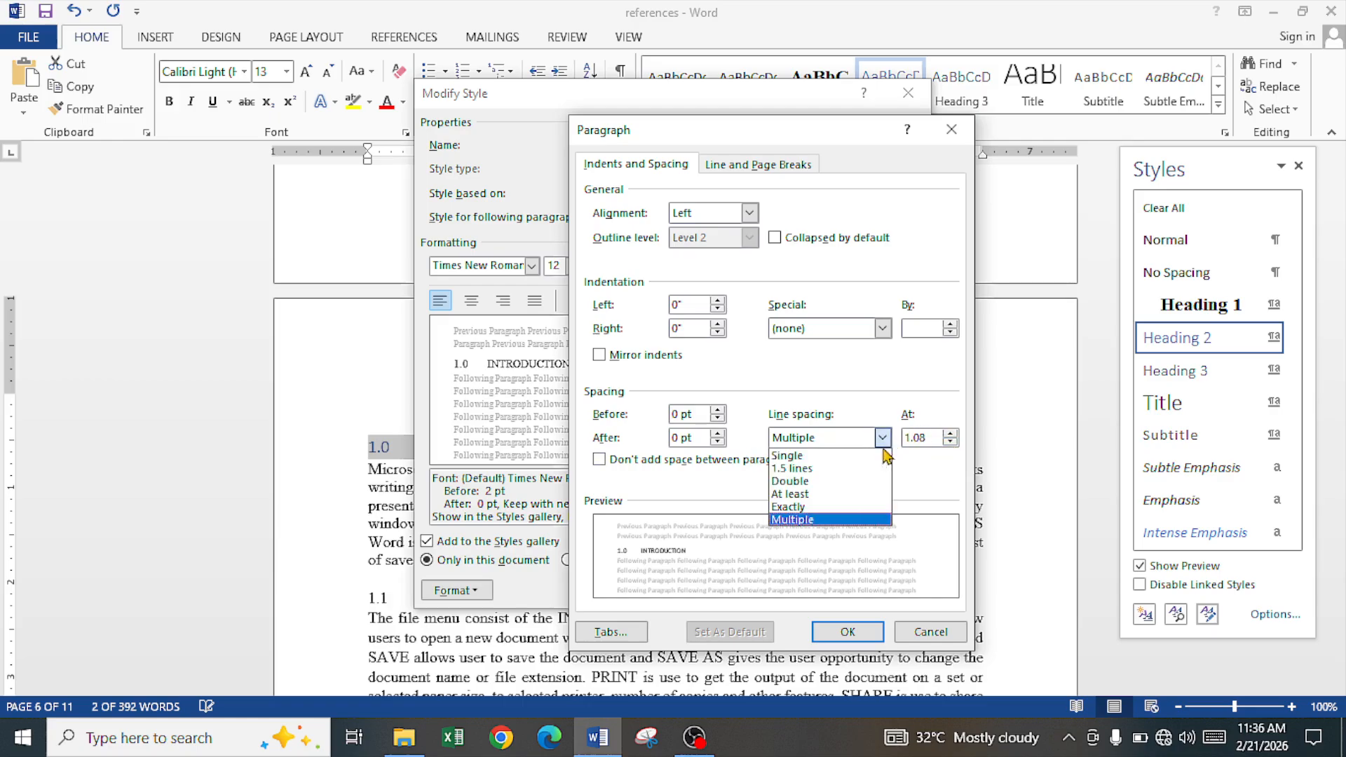
{"action": "left_click", "coordinate": [828, 493]}
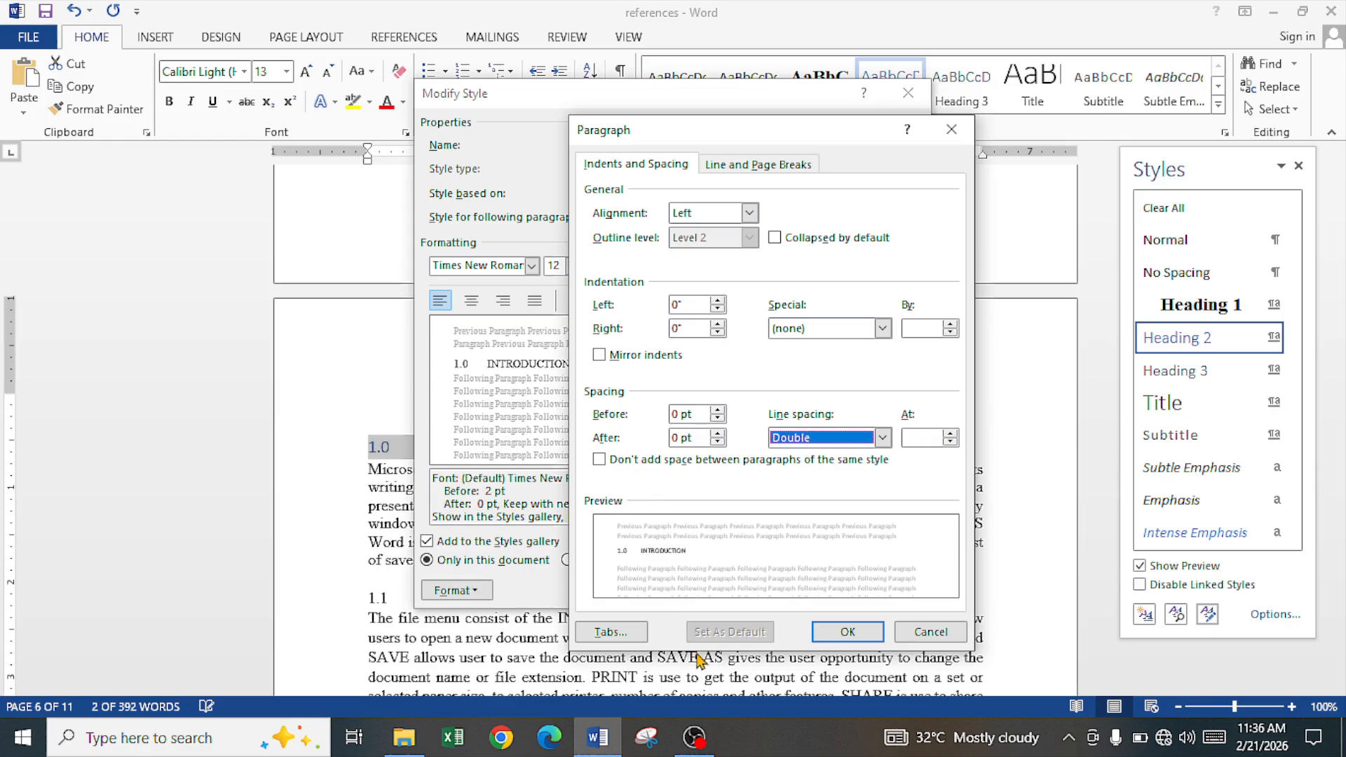
{"action": "left_click", "coordinate": [848, 632]}
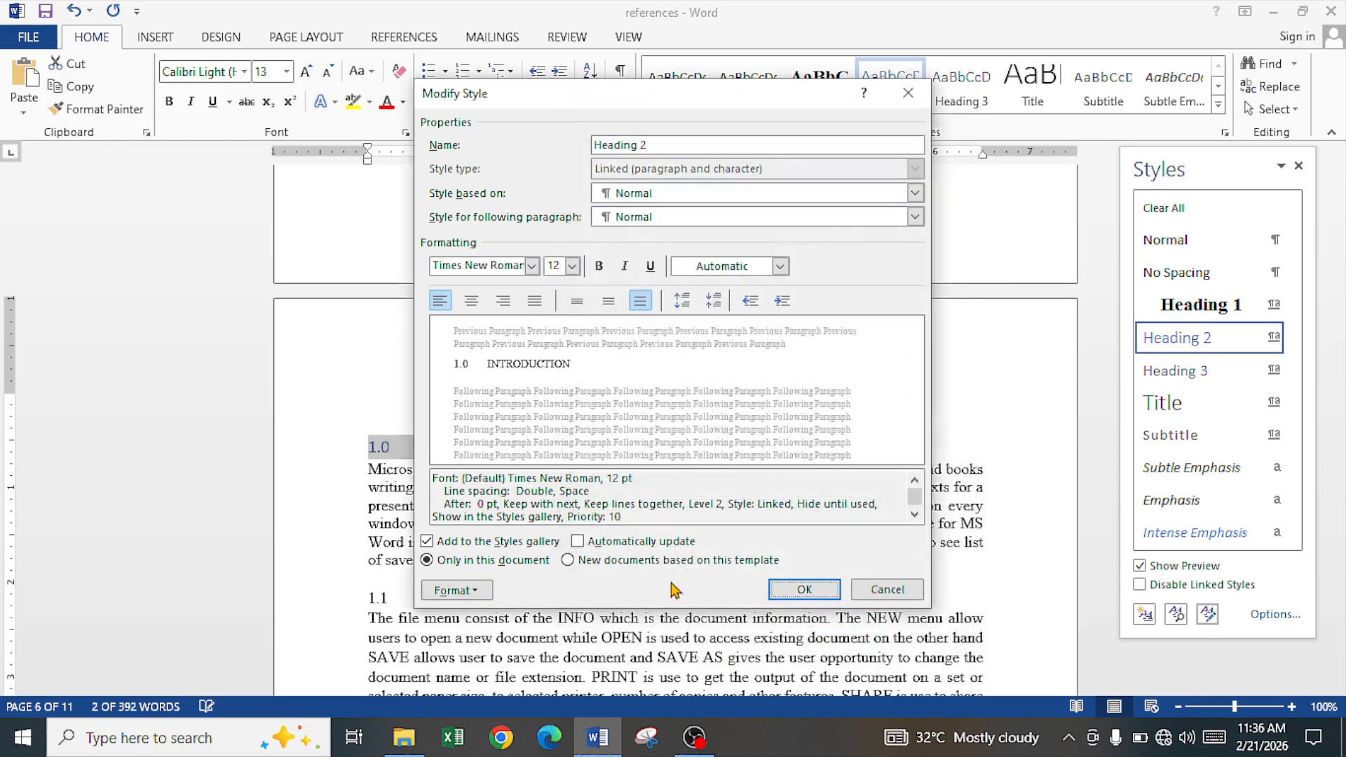
{"action": "left_click", "coordinate": [628, 551]}
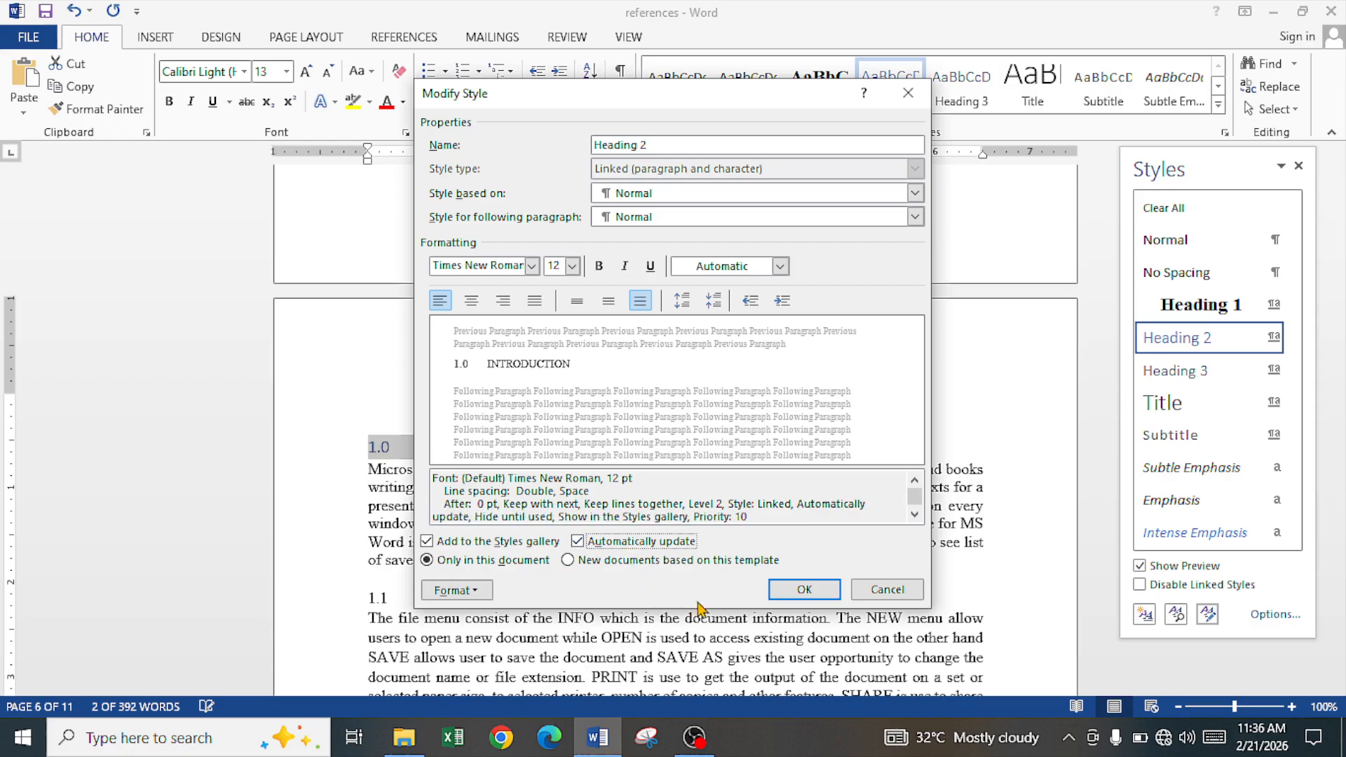
{"action": "left_click", "coordinate": [804, 591]}
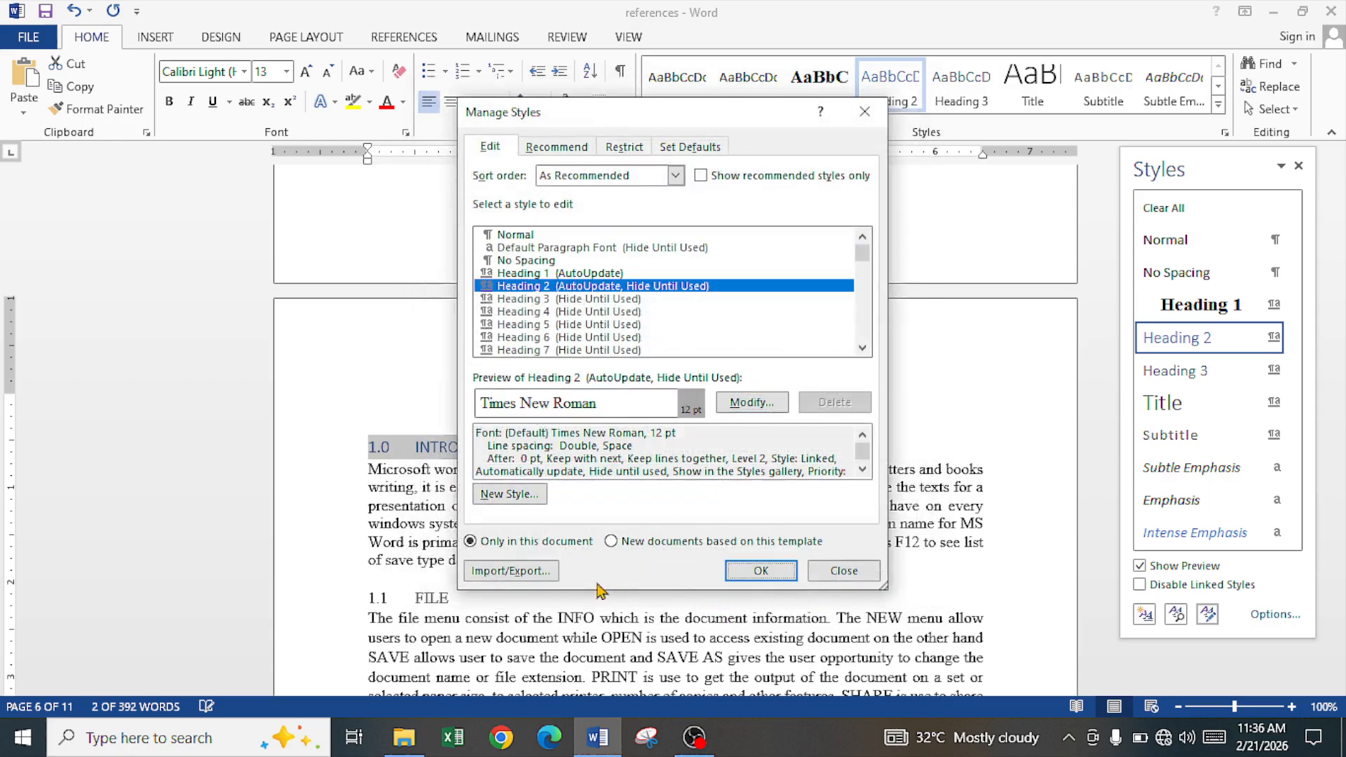
{"action": "left_click", "coordinate": [756, 562]}
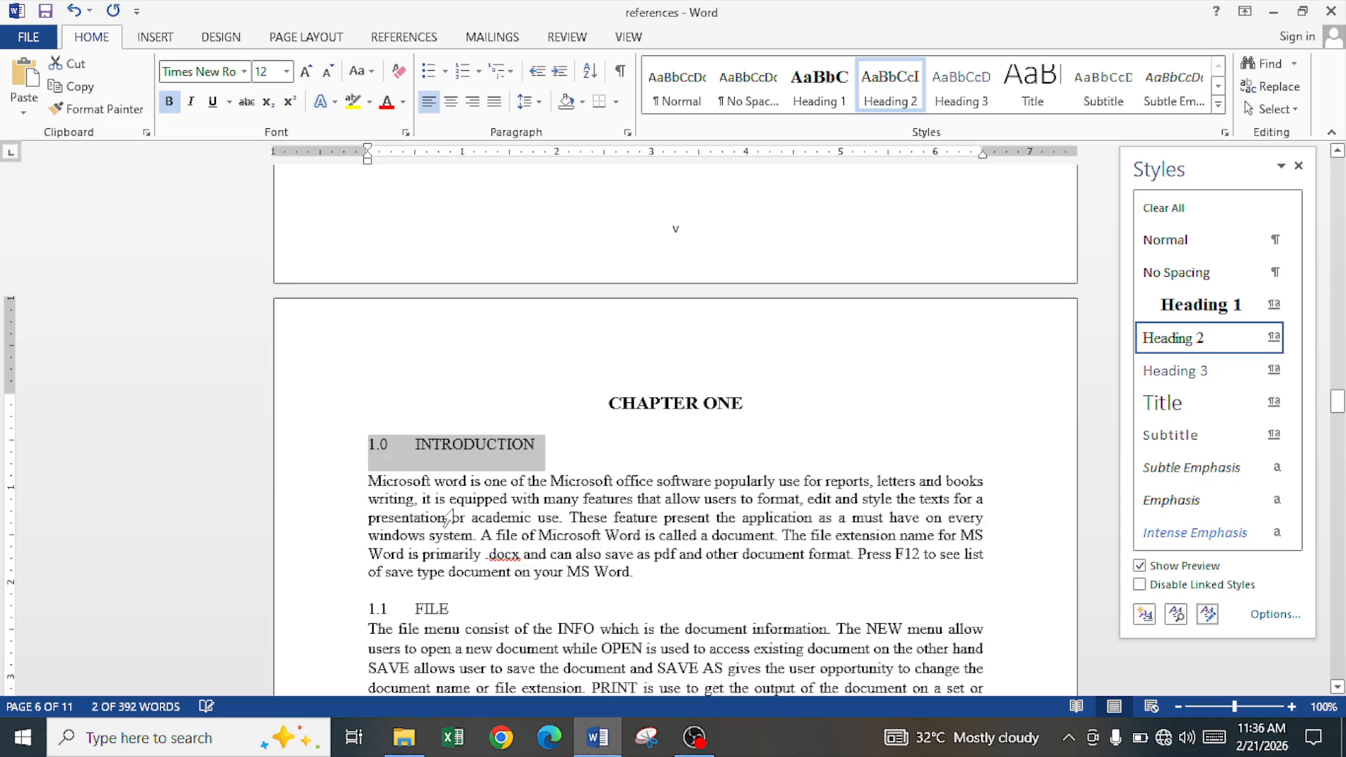
Apply the Heading 2 style to the 1.1 FILE line.
{"action": "scroll", "coordinate": [456, 511], "scroll_direction": "down", "scroll_amount": 1}
{"action": "scroll", "coordinate": [455, 510], "scroll_direction": "down", "scroll_amount": 3}
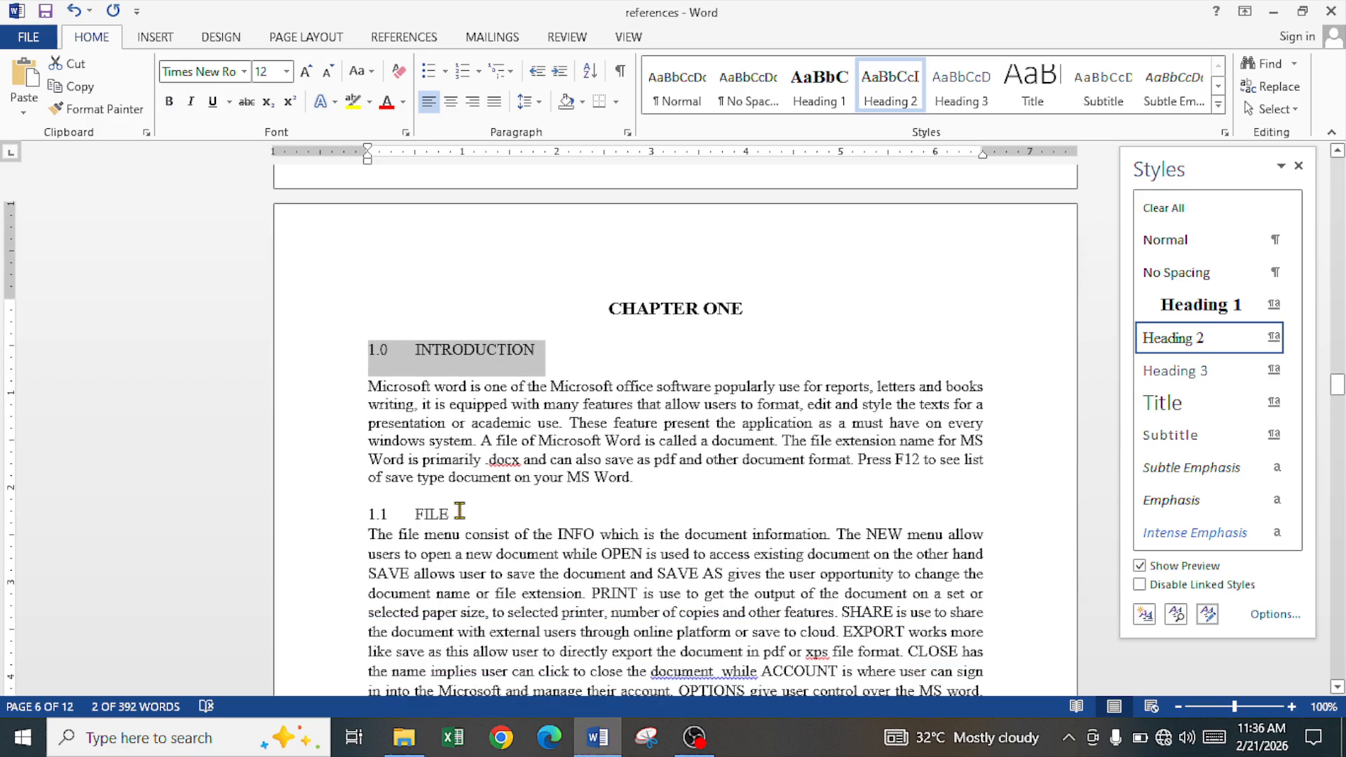
{"action": "scroll", "coordinate": [513, 574], "scroll_direction": "down", "scroll_amount": 4}
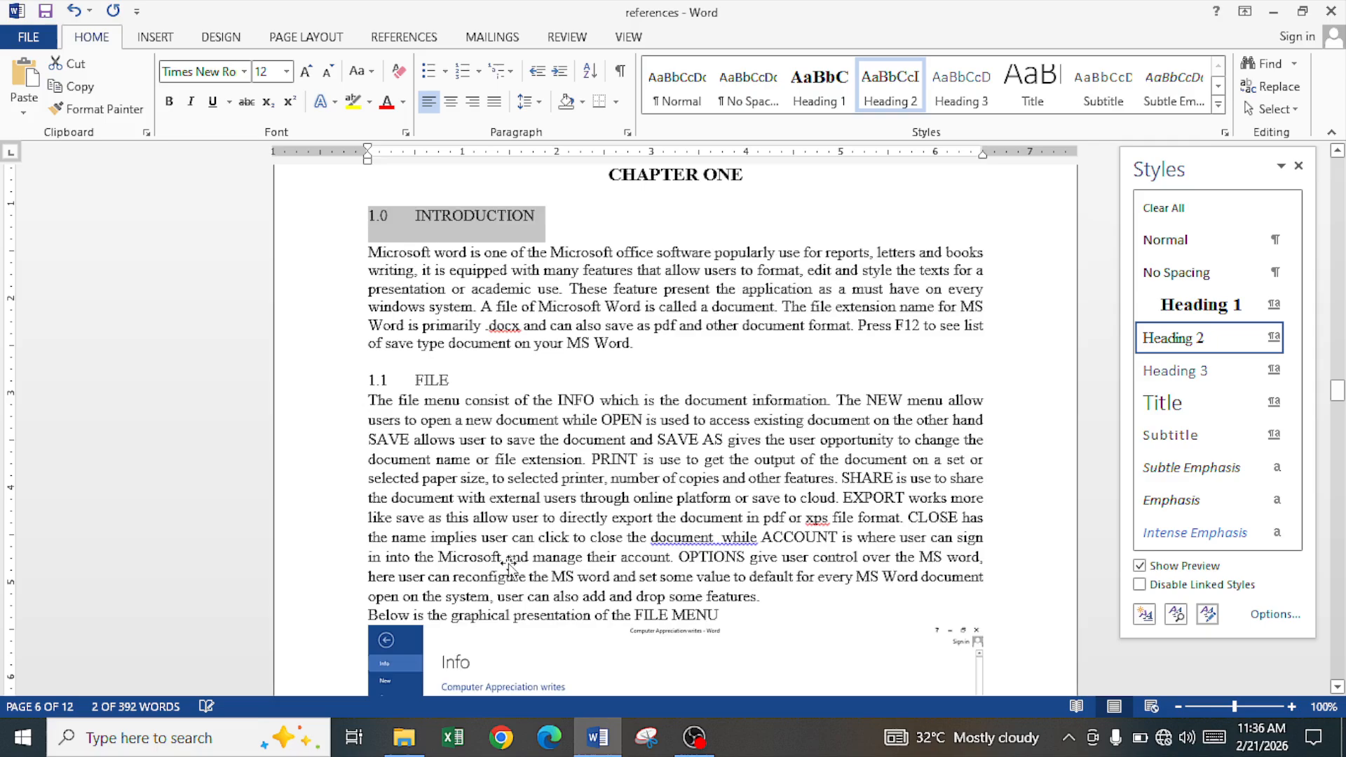
{"action": "left_click", "coordinate": [332, 326]}
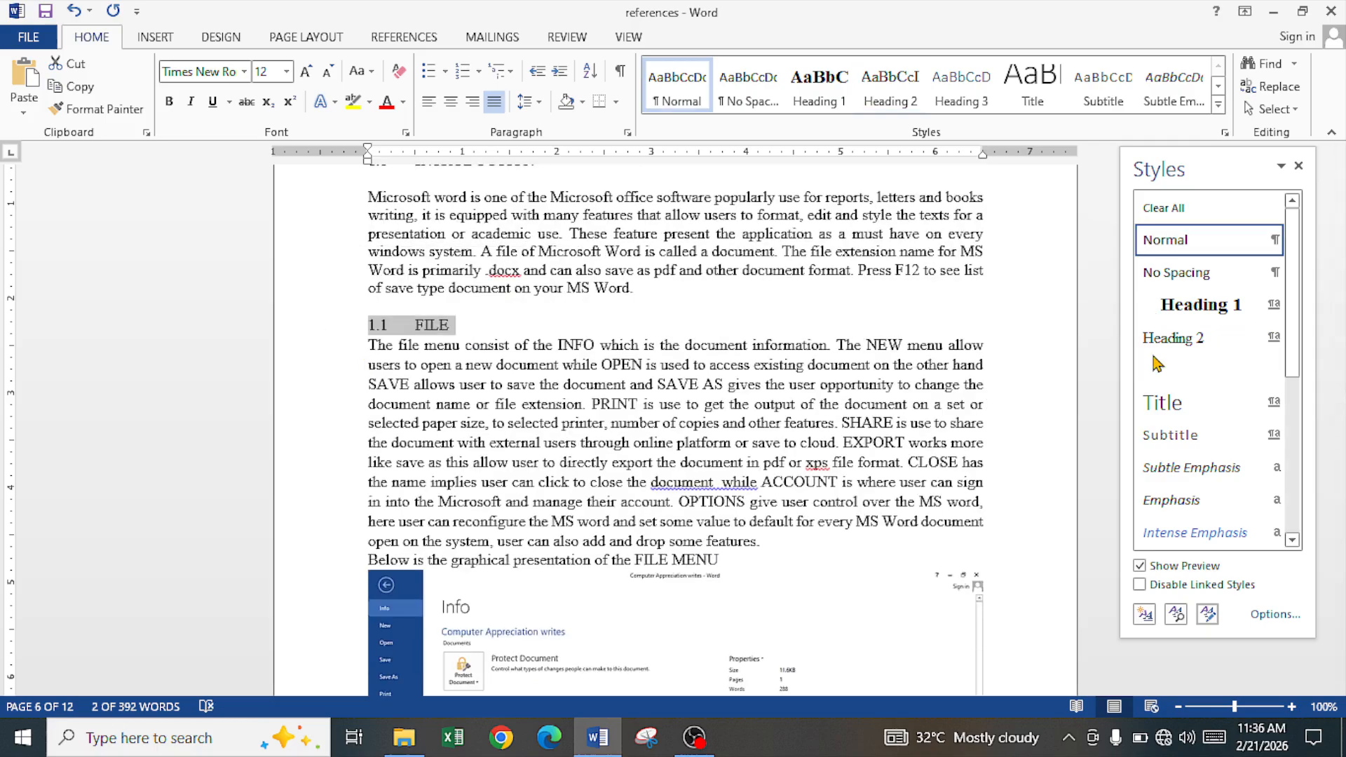
{"action": "left_click", "coordinate": [1255, 336]}
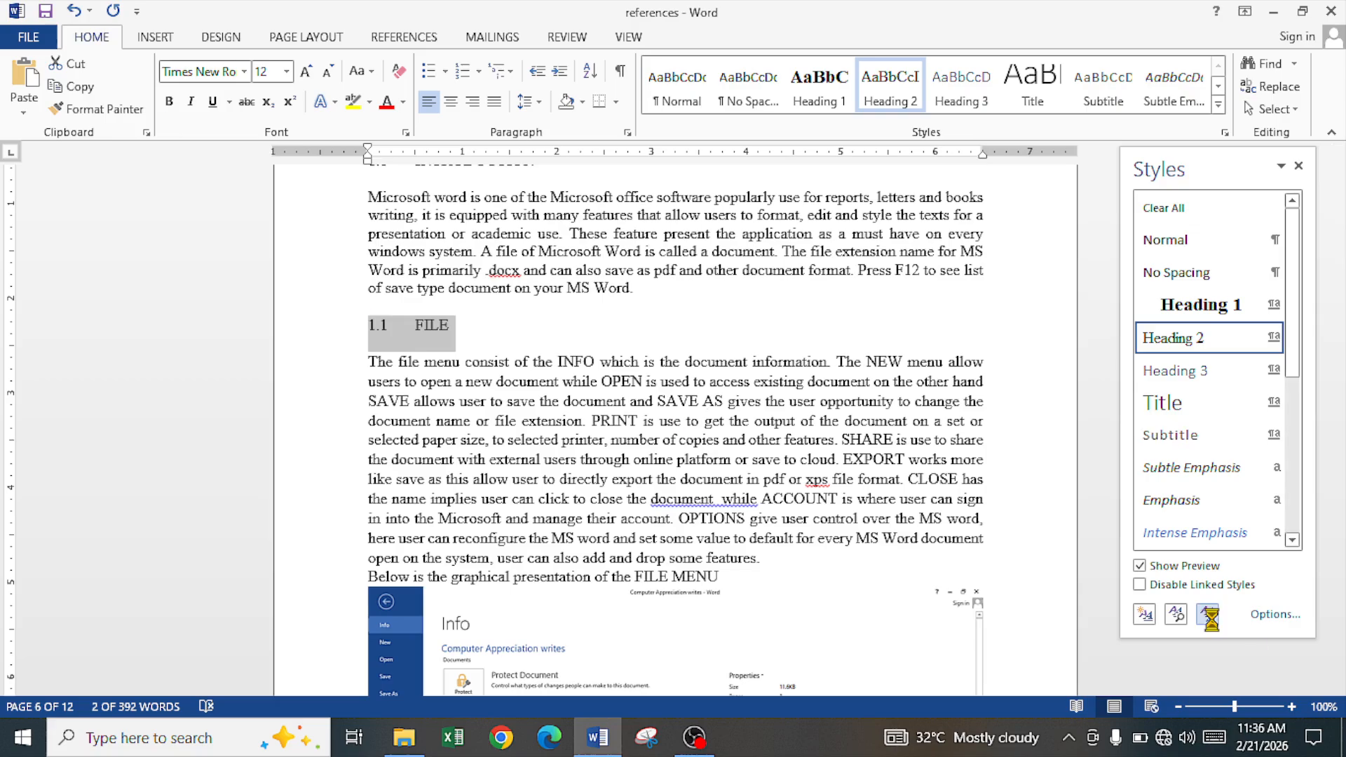
Modify the Heading 2 style to be bold and save the change.
{"action": "left_click", "coordinate": [1208, 614]}
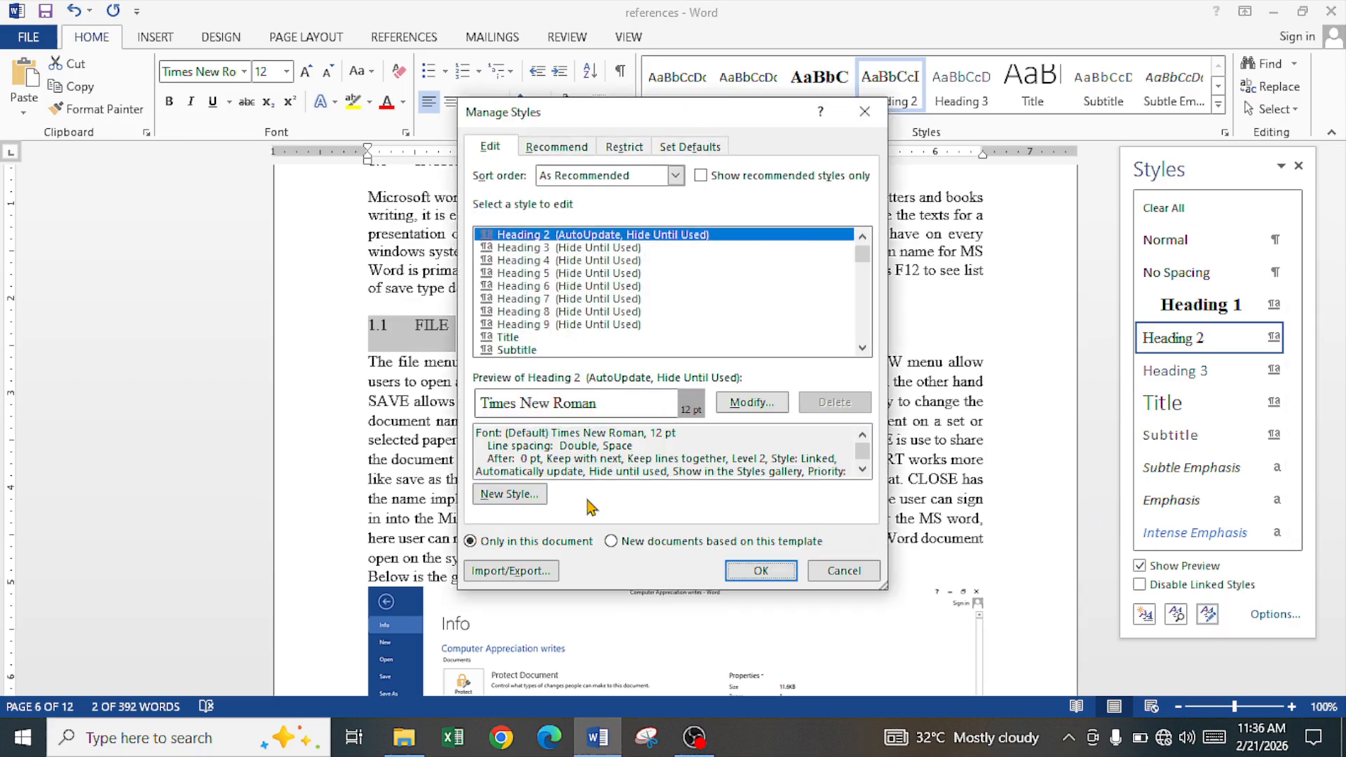
{"action": "left_click", "coordinate": [737, 404]}
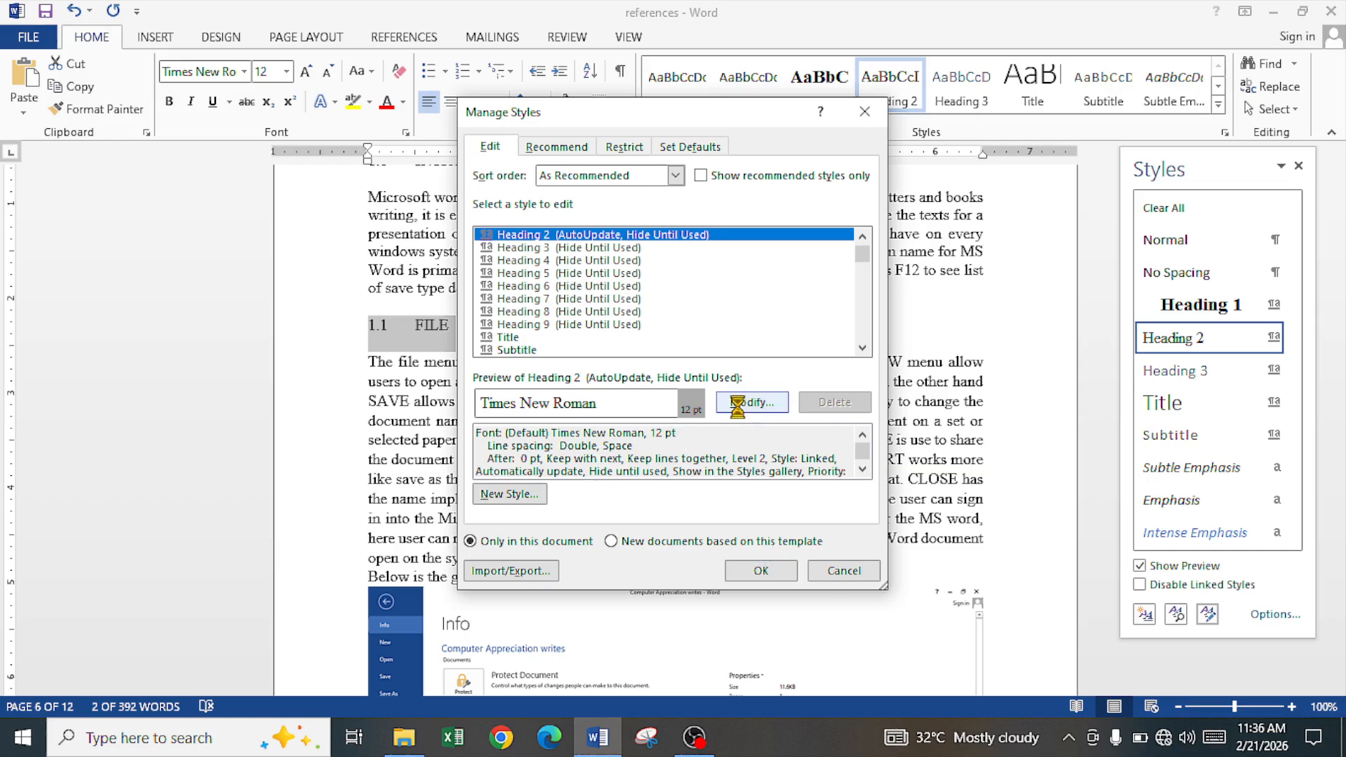
{"action": "left_click", "coordinate": [601, 272]}
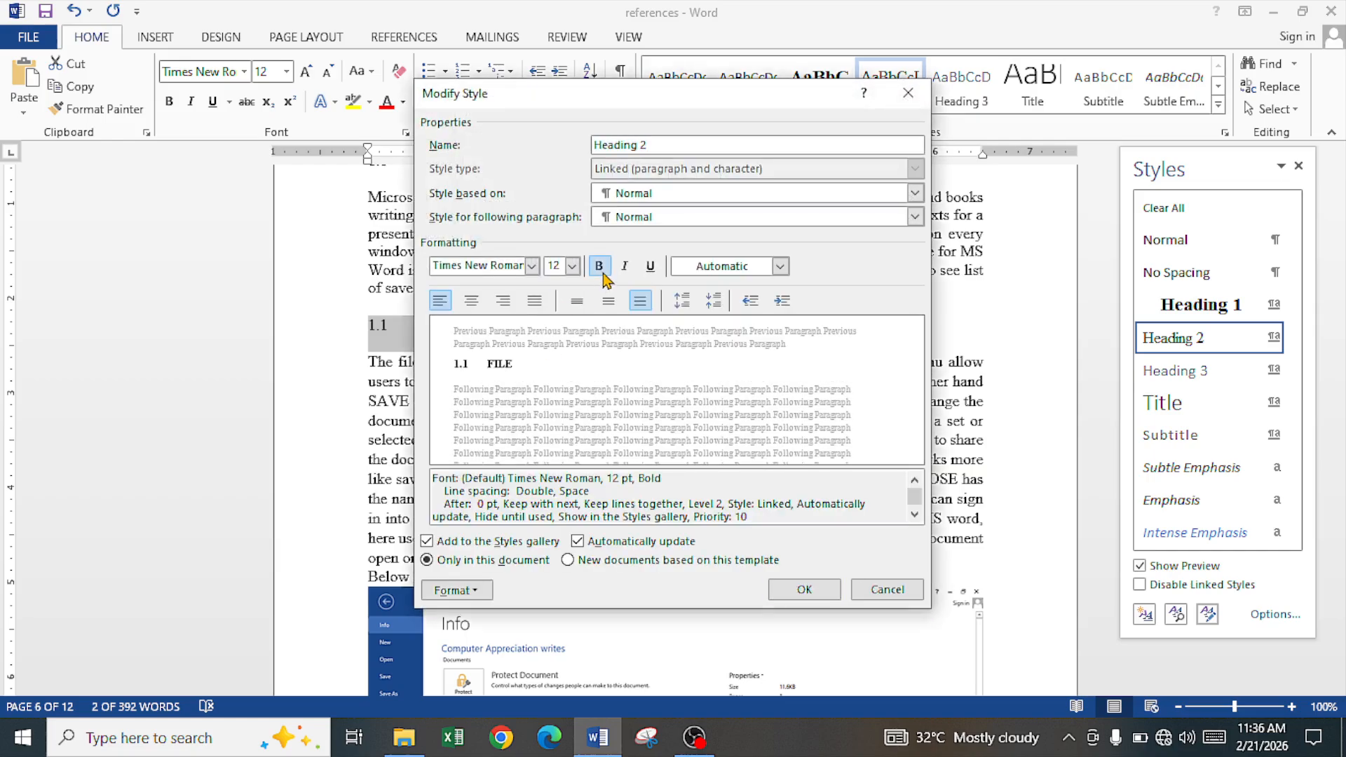
{"action": "left_click", "coordinate": [798, 590]}
{"action": "left_click", "coordinate": [768, 569]}
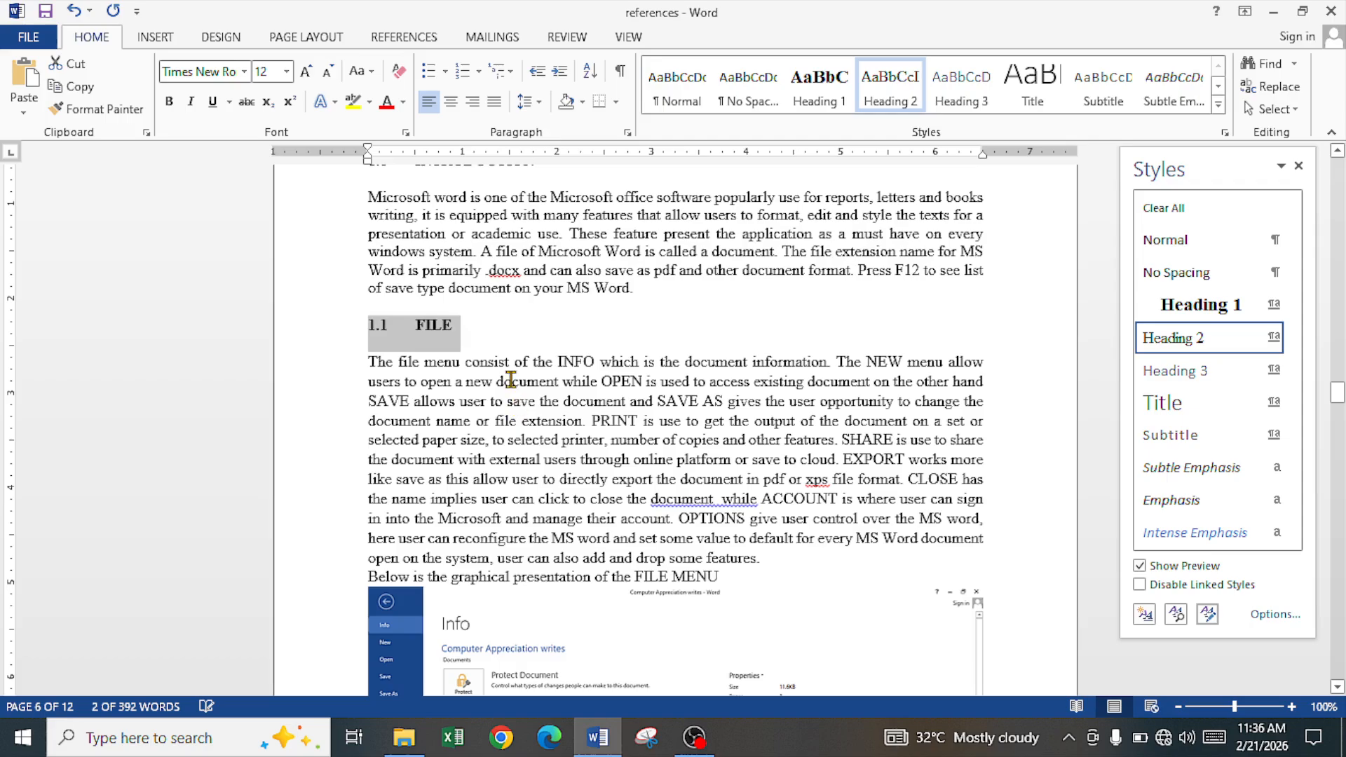
Try to bring the bold formatting to the 1.0 INTRODUCTION line by reconfirming the Heading 2 style definition.
{"action": "scroll", "coordinate": [512, 385], "scroll_direction": "up", "scroll_amount": 5}
{"action": "scroll", "coordinate": [513, 375], "scroll_direction": "down", "scroll_amount": 2}
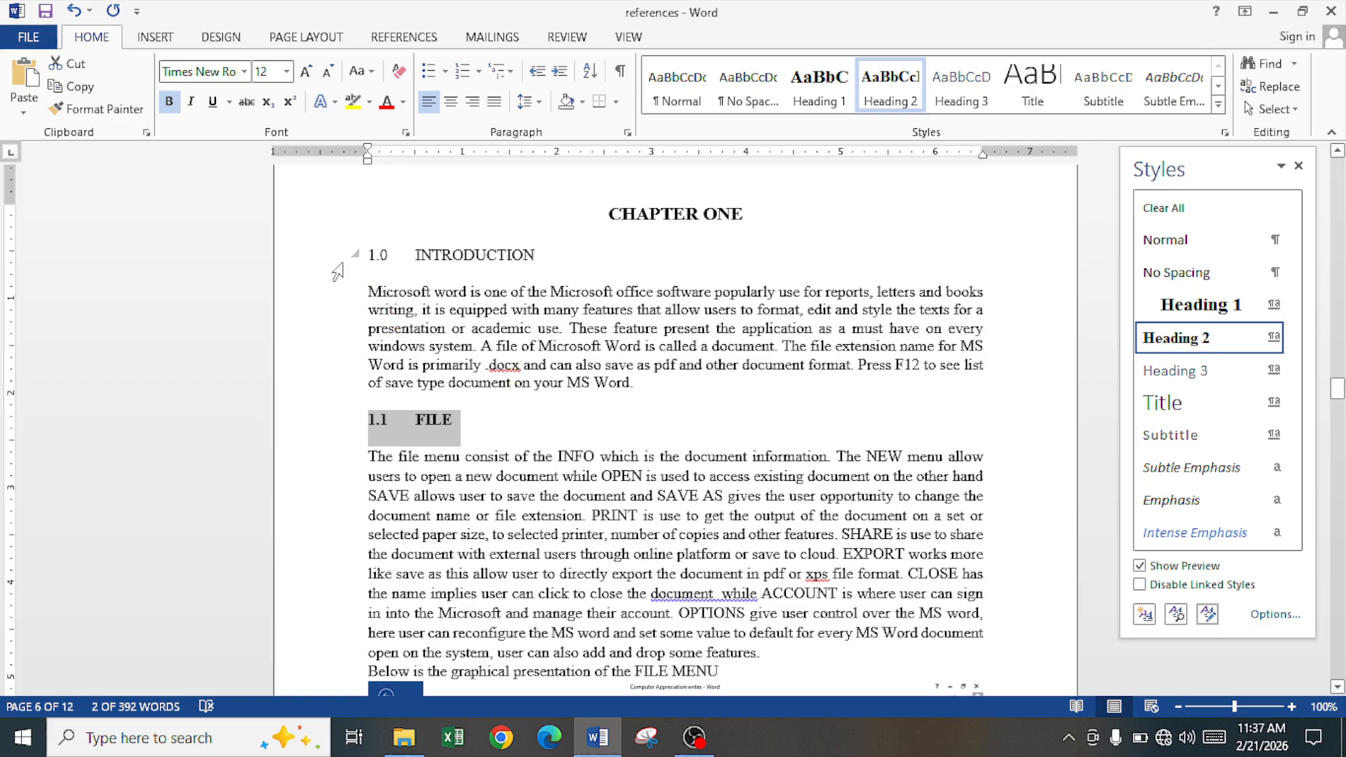
{"action": "left_click", "coordinate": [340, 267]}
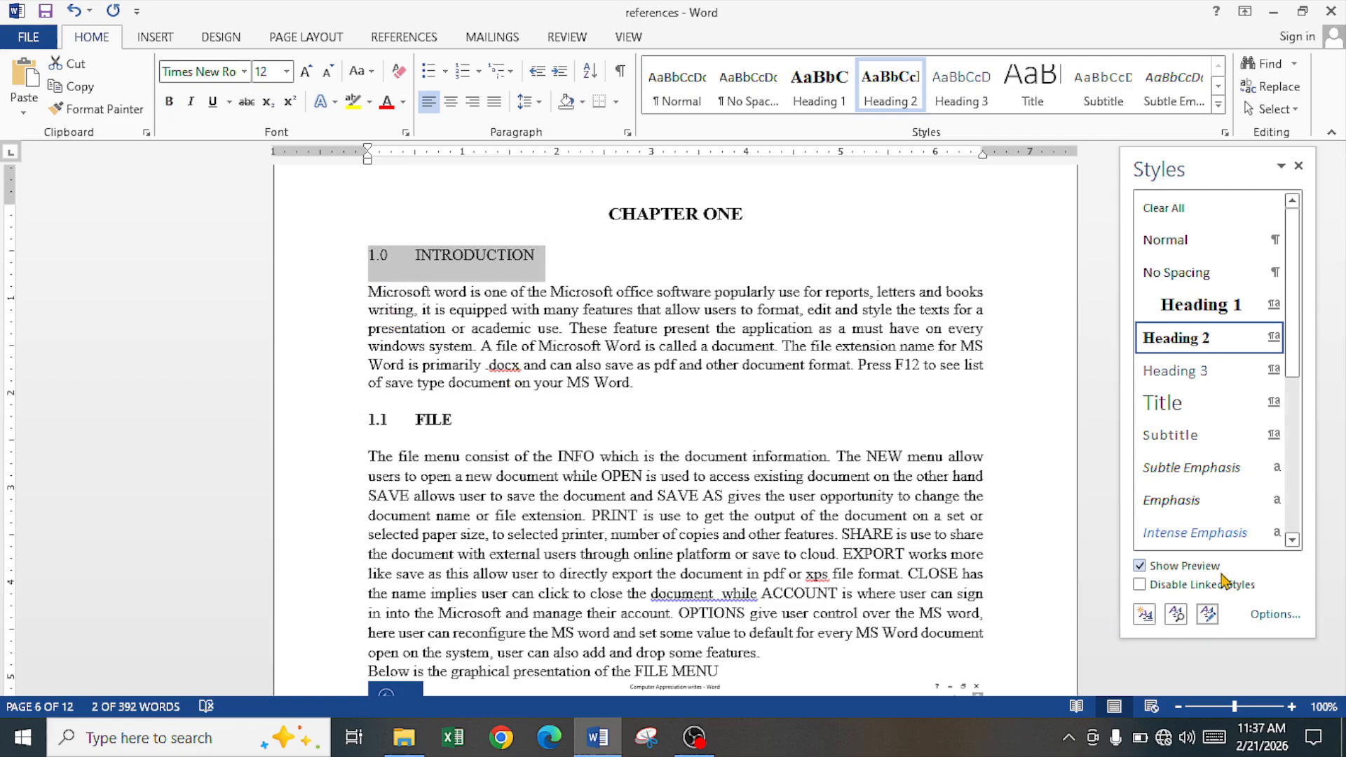
{"action": "left_click", "coordinate": [1207, 614]}
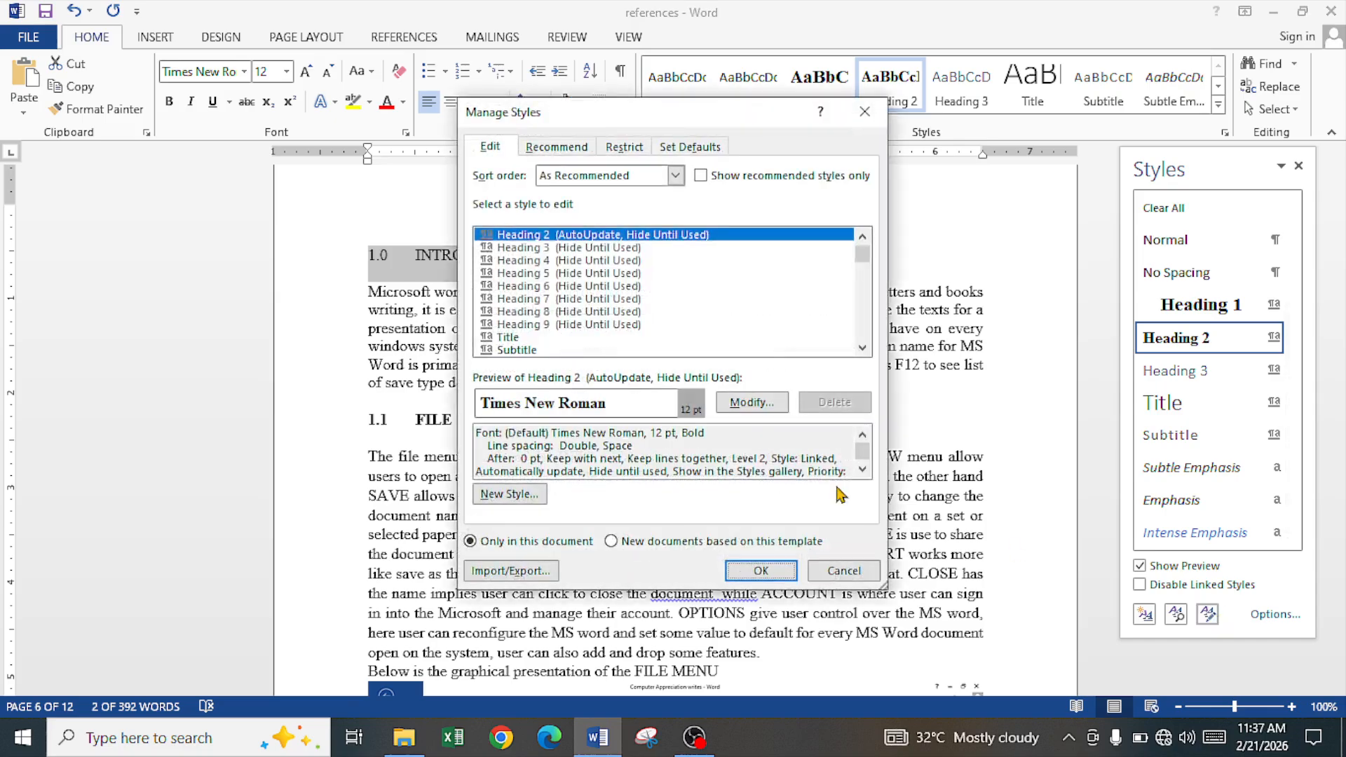
{"action": "left_click", "coordinate": [724, 402]}
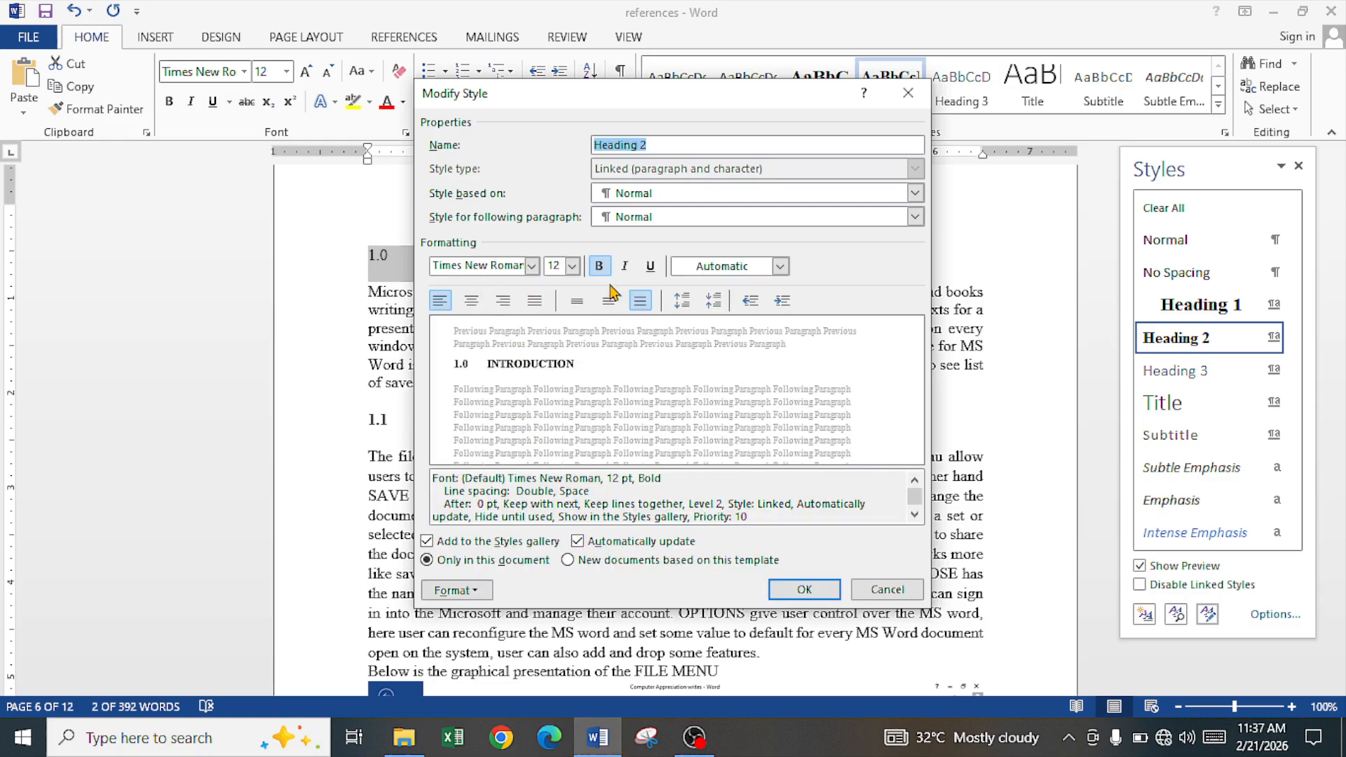
{"action": "left_click", "coordinate": [774, 593]}
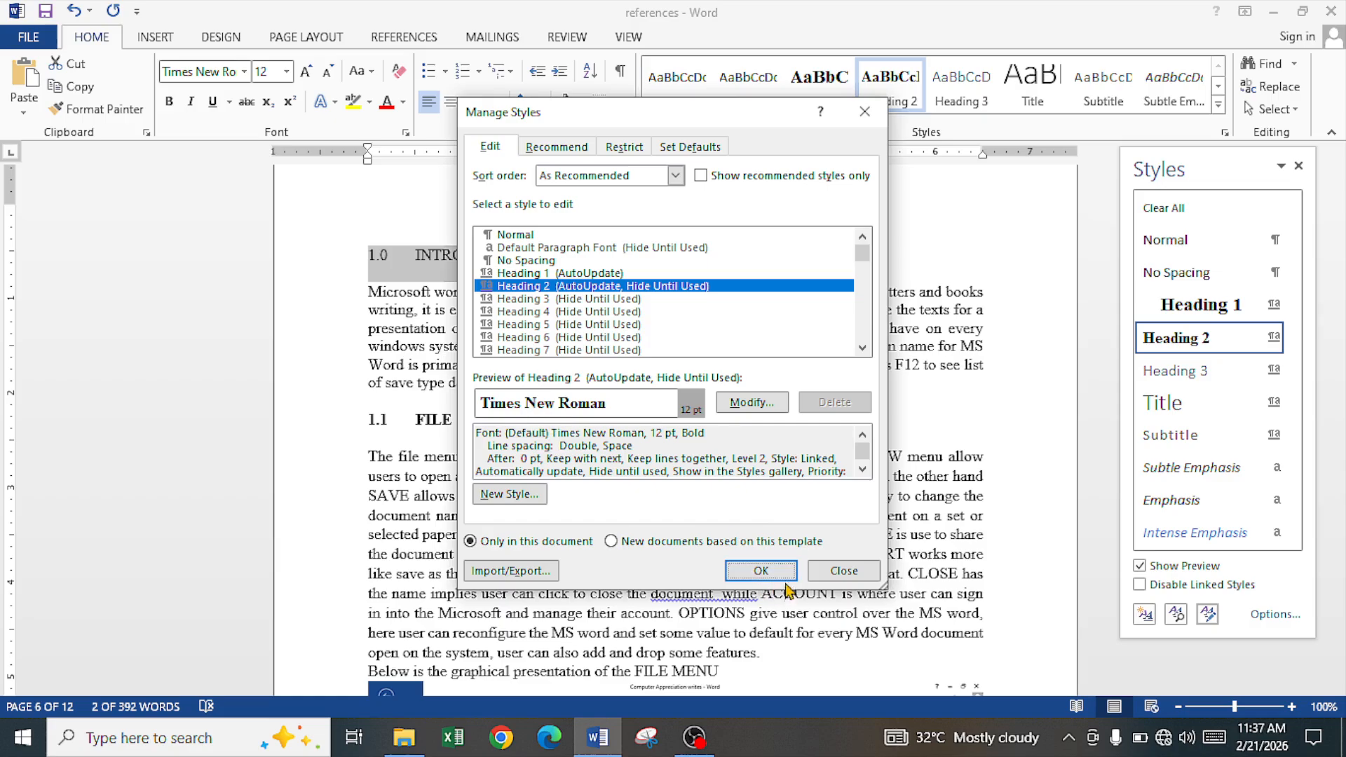
{"action": "left_click", "coordinate": [780, 577]}
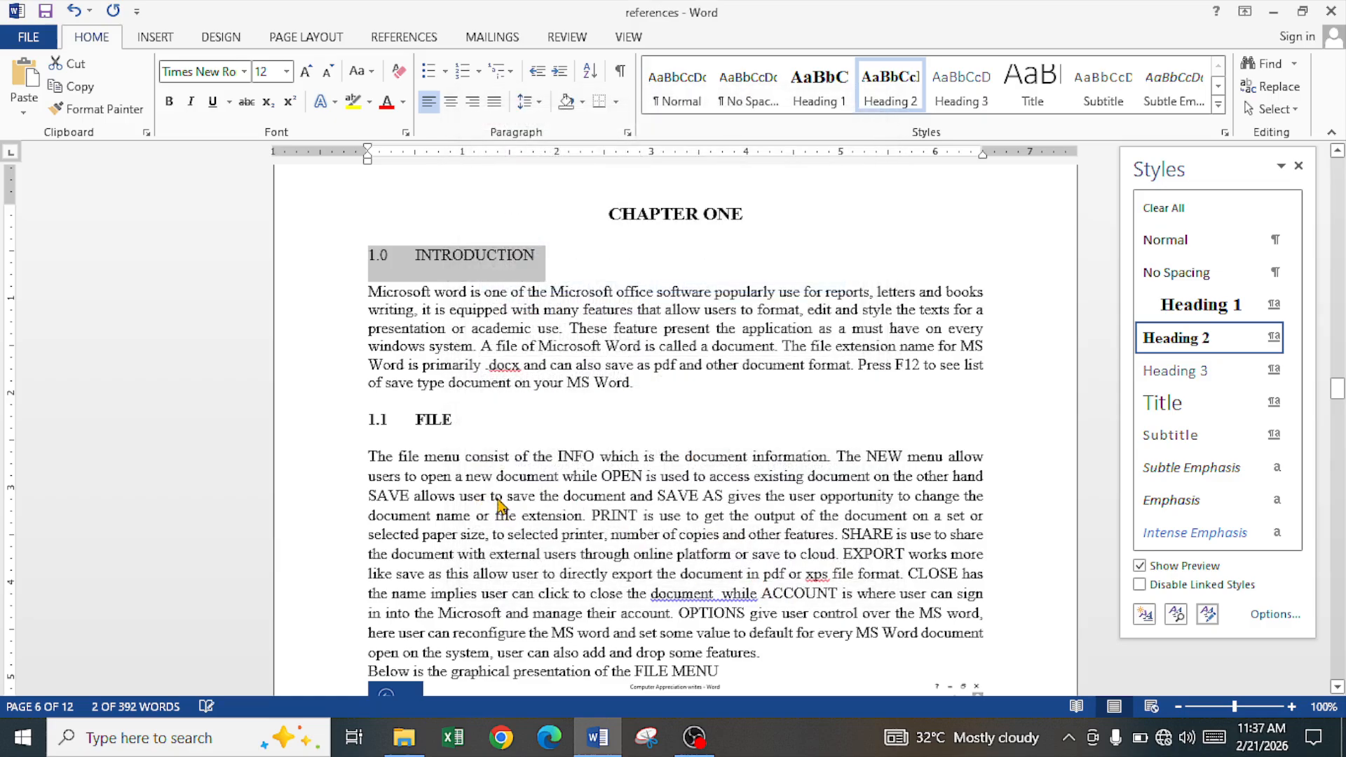
Start a caption for the FILE MENU screenshot and enter "Microsoft word interface" as its text after Figure 1.
{"action": "scroll", "coordinate": [506, 489], "scroll_direction": "down", "scroll_amount": 5}
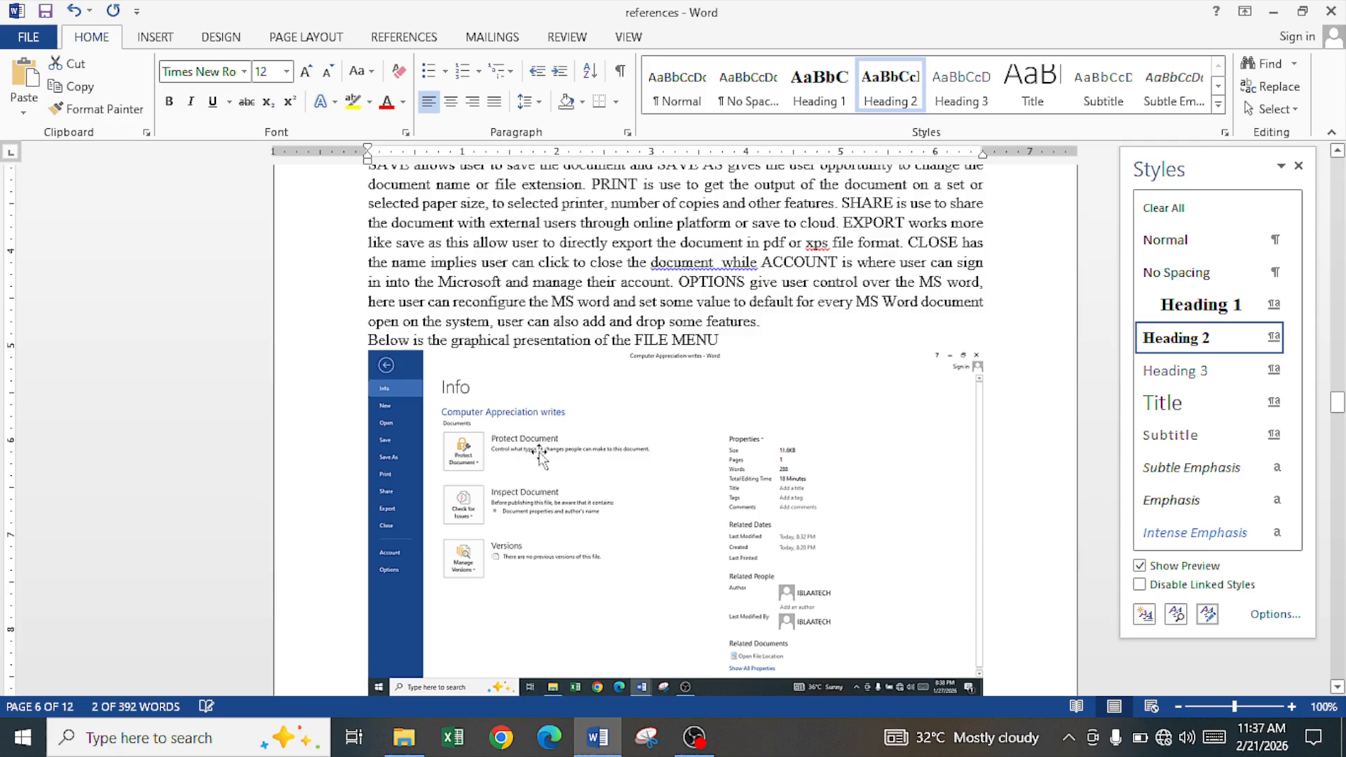
{"action": "scroll", "coordinate": [585, 449], "scroll_direction": "down", "scroll_amount": 1}
{"action": "left_click", "coordinate": [617, 436]}
{"action": "scroll", "coordinate": [624, 440], "scroll_direction": "down", "scroll_amount": 1}
{"action": "scroll", "coordinate": [617, 421], "scroll_direction": "down", "scroll_amount": 1}
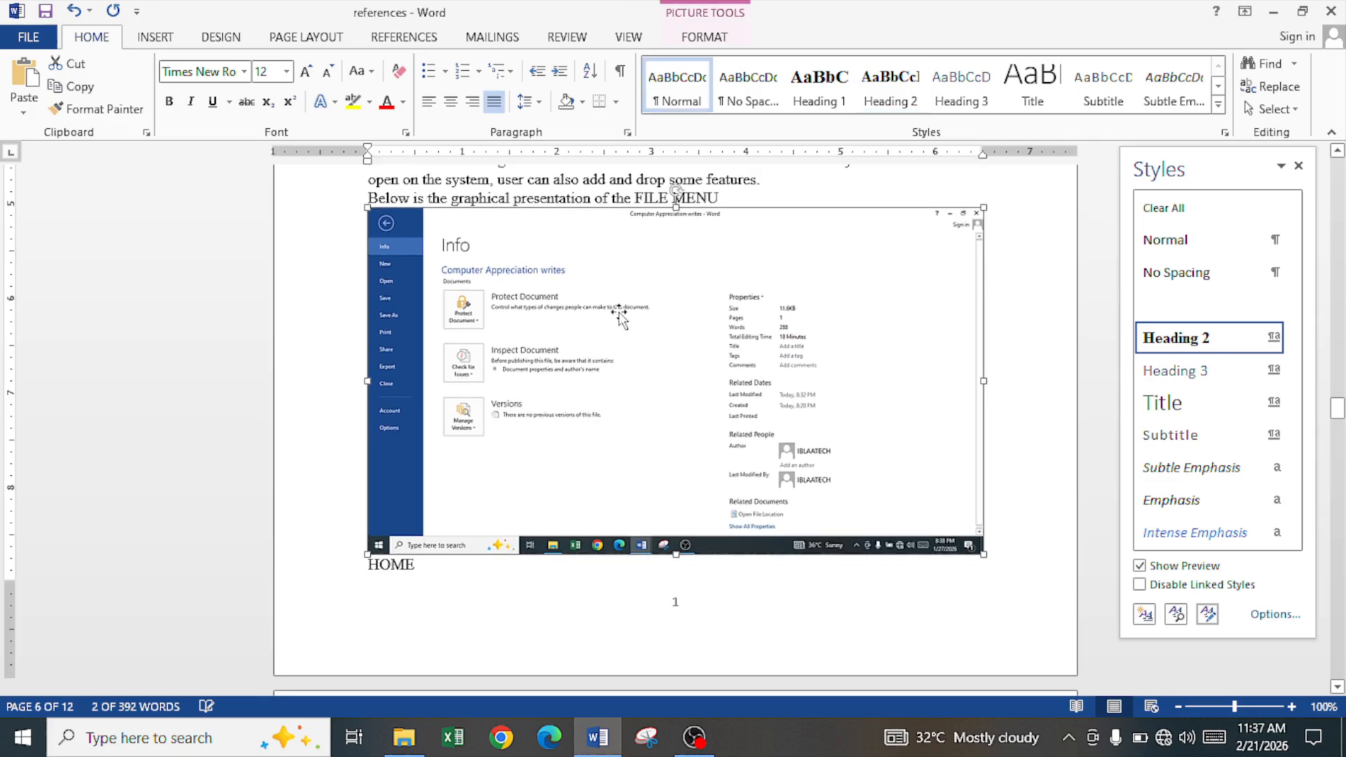
{"action": "scroll", "coordinate": [633, 309], "scroll_direction": "up", "scroll_amount": 1}
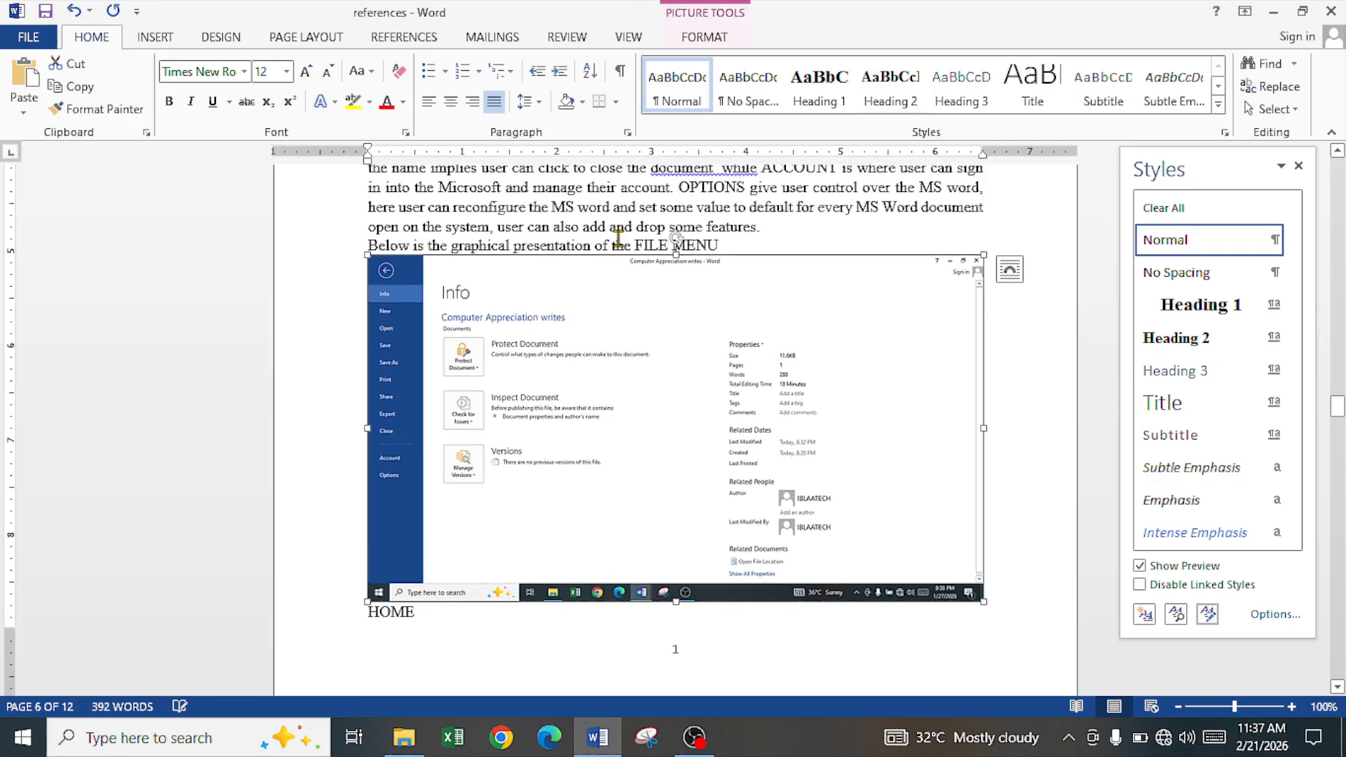
{"action": "left_click", "coordinate": [398, 40]}
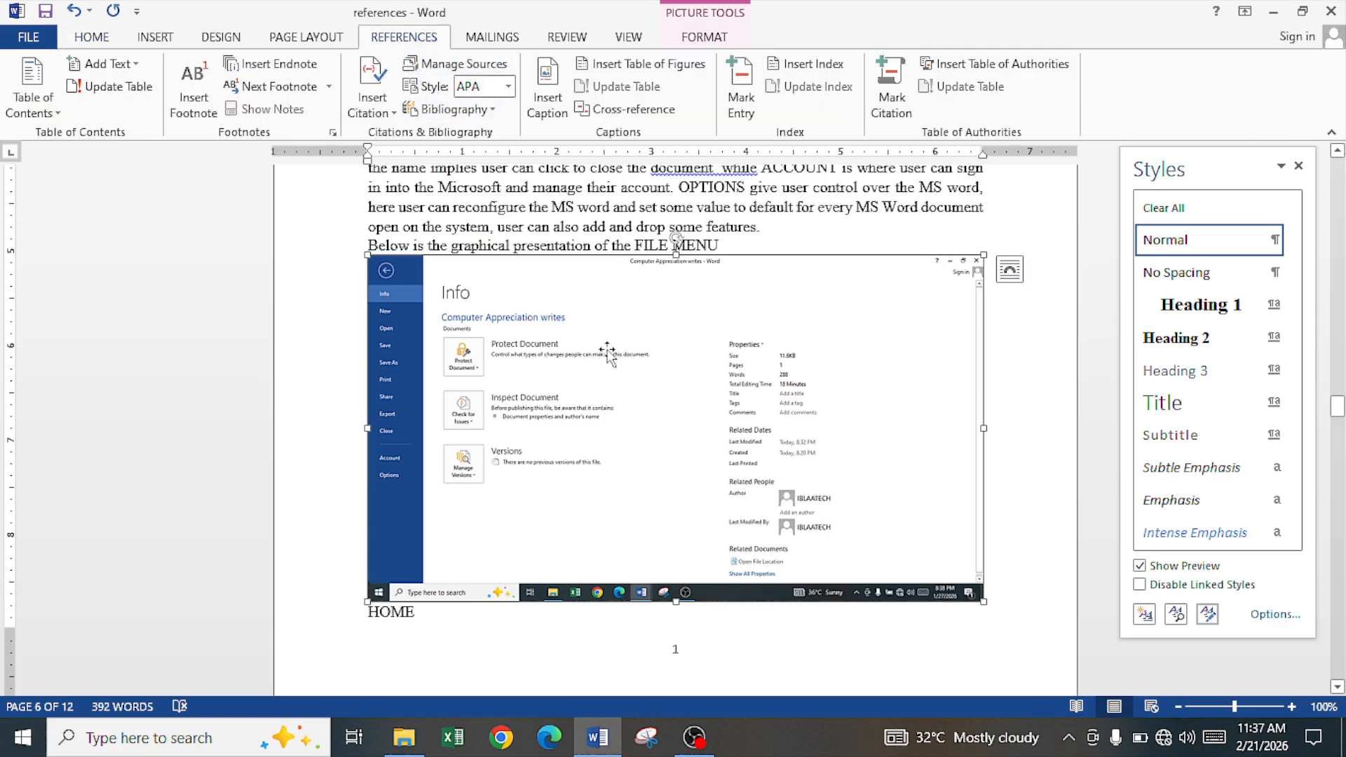
{"action": "left_click", "coordinate": [549, 119]}
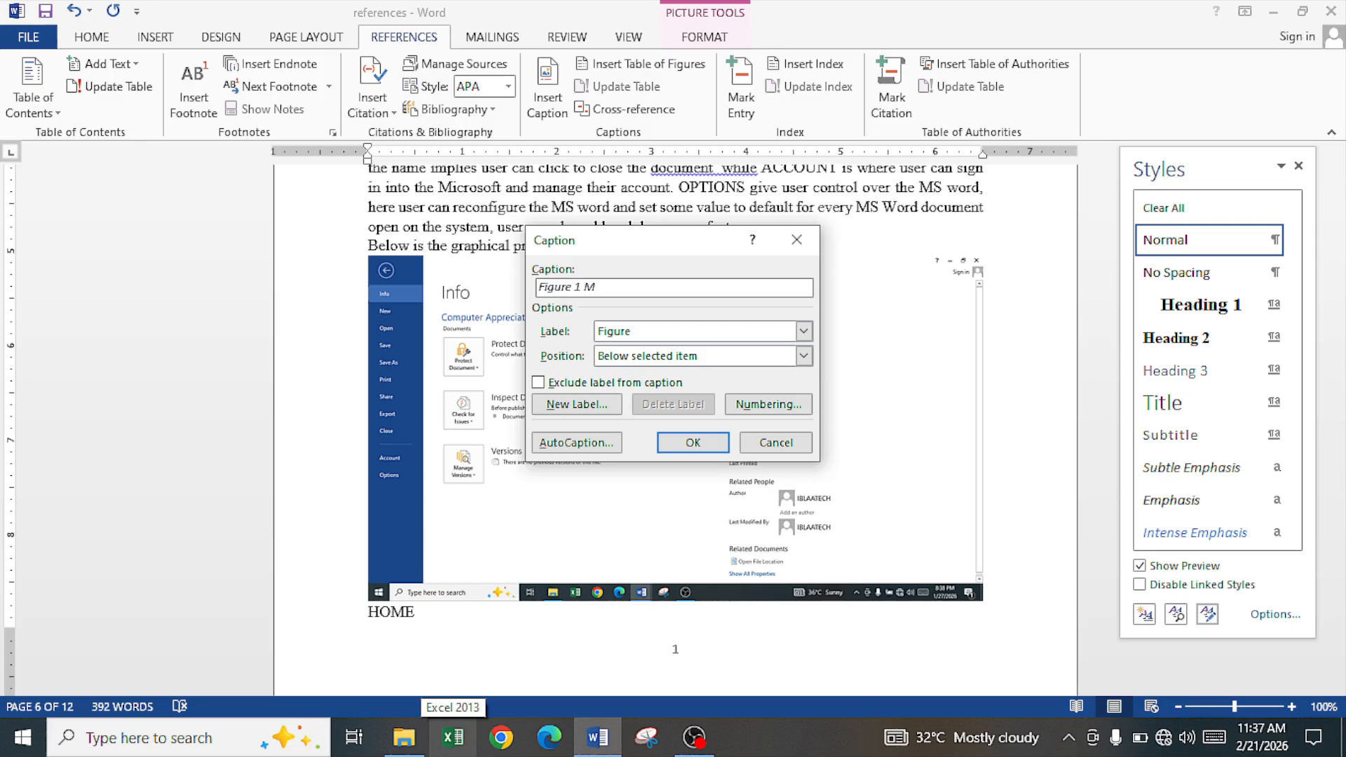
{"action": "type", "text": "word interface"}
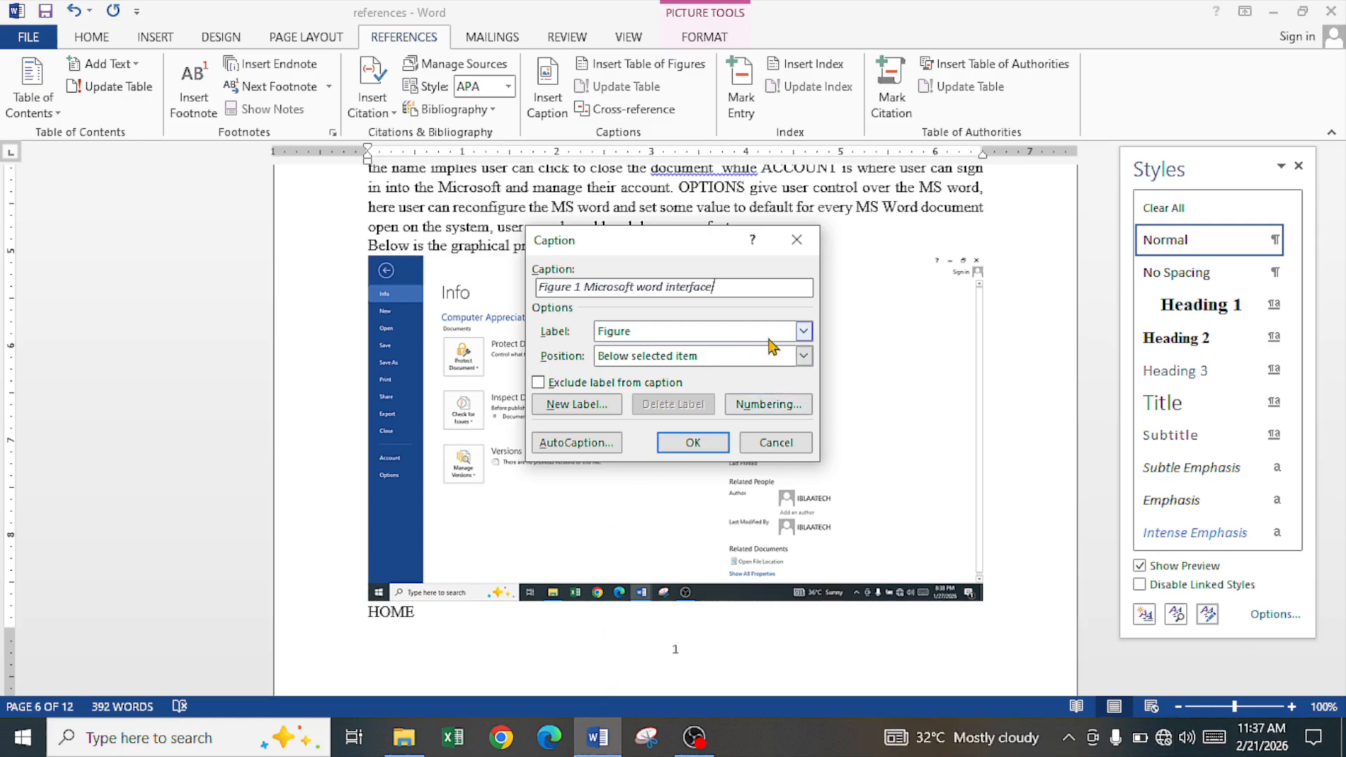
Keep the Figure label and the position below the selected item, and insert the caption under the screenshot.
{"action": "left_click", "coordinate": [804, 333]}
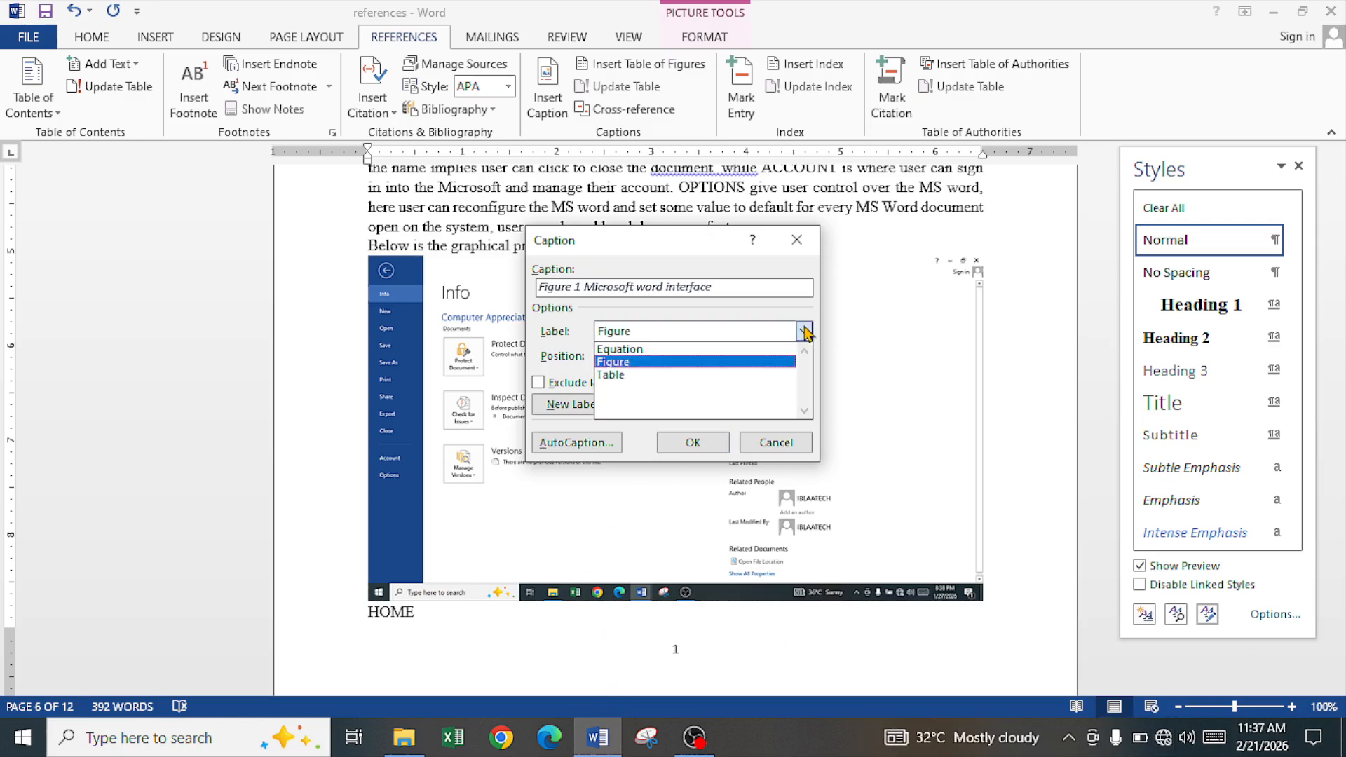
{"action": "left_click", "coordinate": [804, 332]}
{"action": "left_click", "coordinate": [804, 333]}
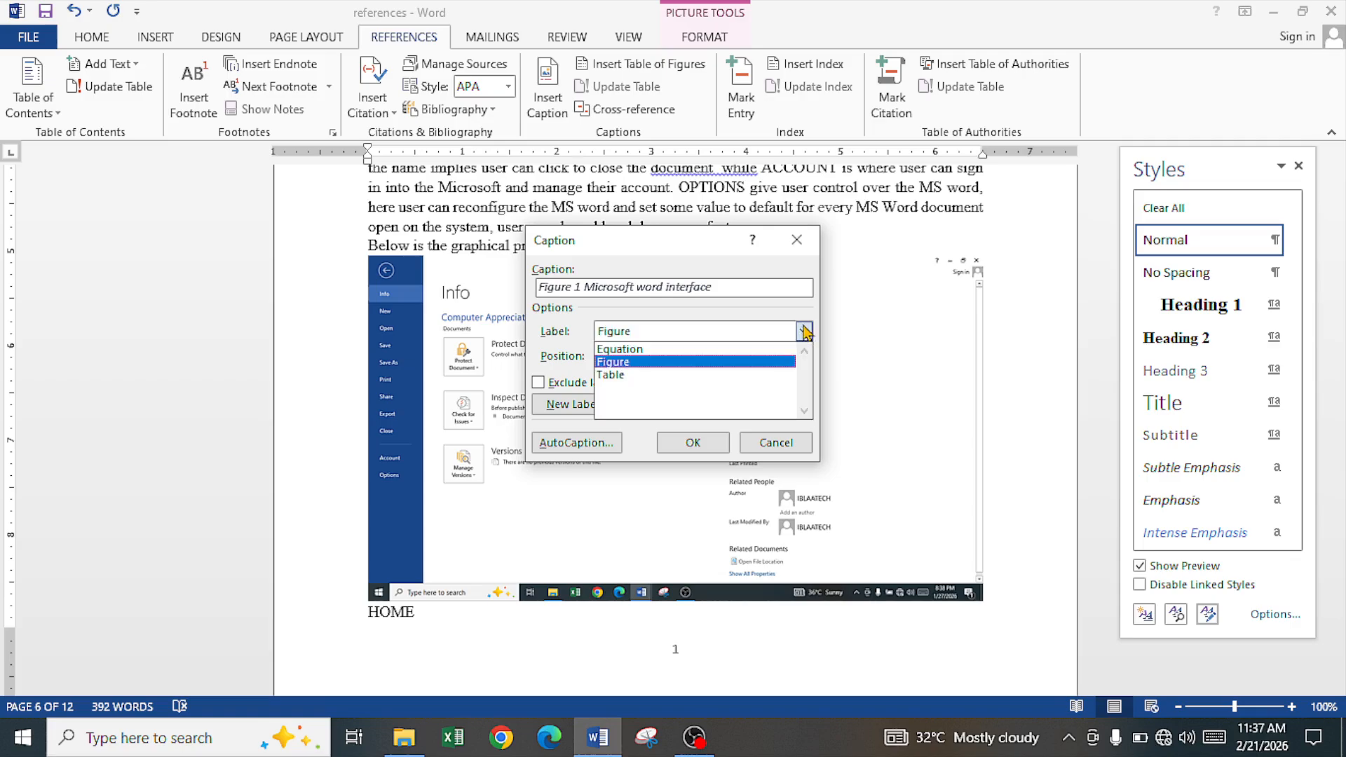
{"action": "left_click", "coordinate": [775, 361]}
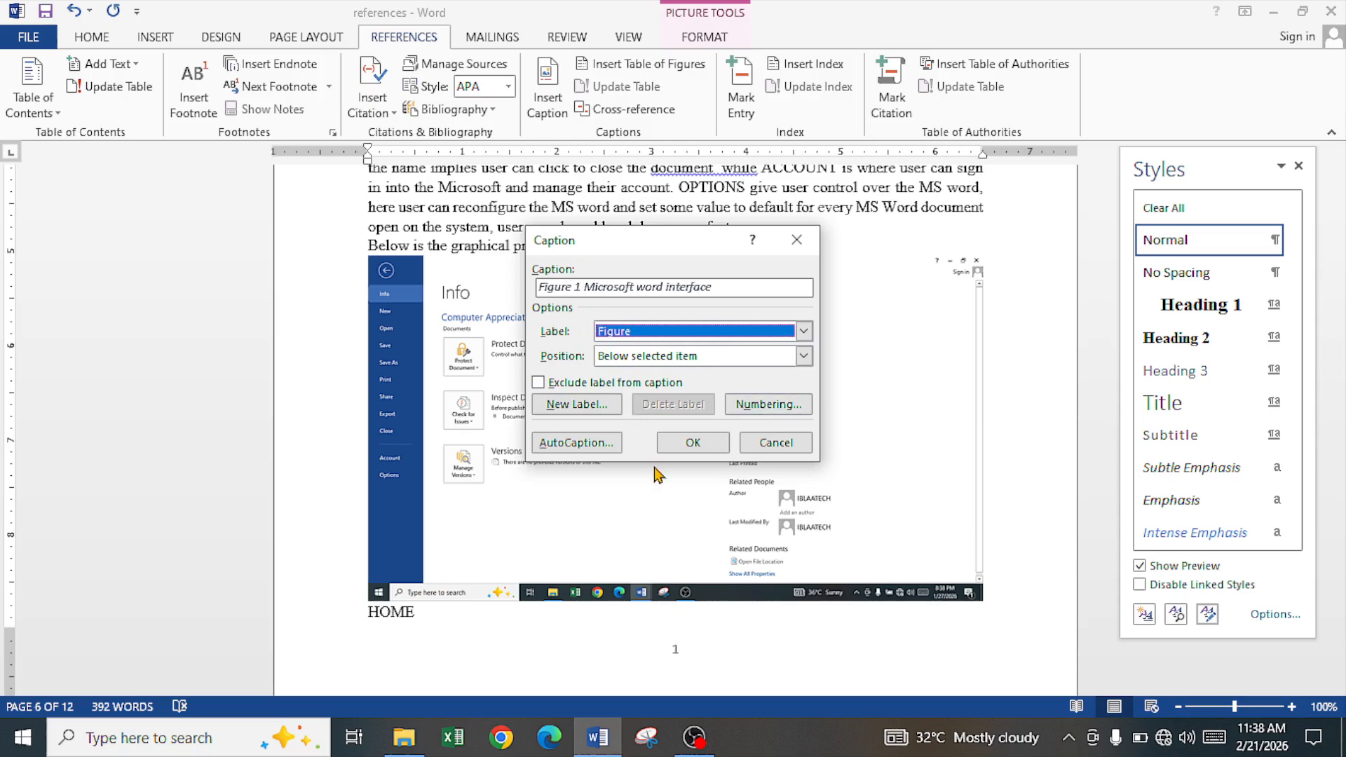
{"action": "left_click", "coordinate": [716, 454]}
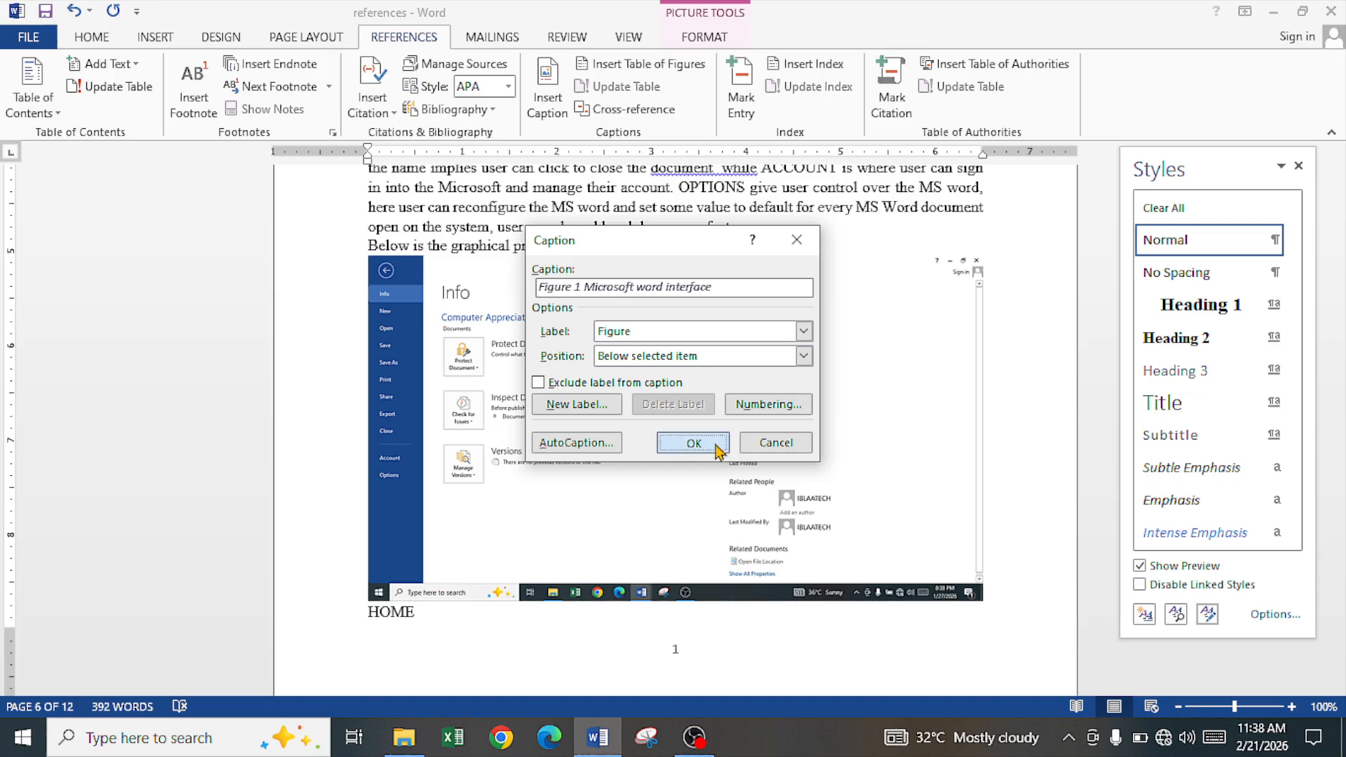
{"action": "left_click", "coordinate": [390, 613]}
{"action": "left_click_drag", "start_coordinate": [367, 616], "coordinate": [536, 617]}
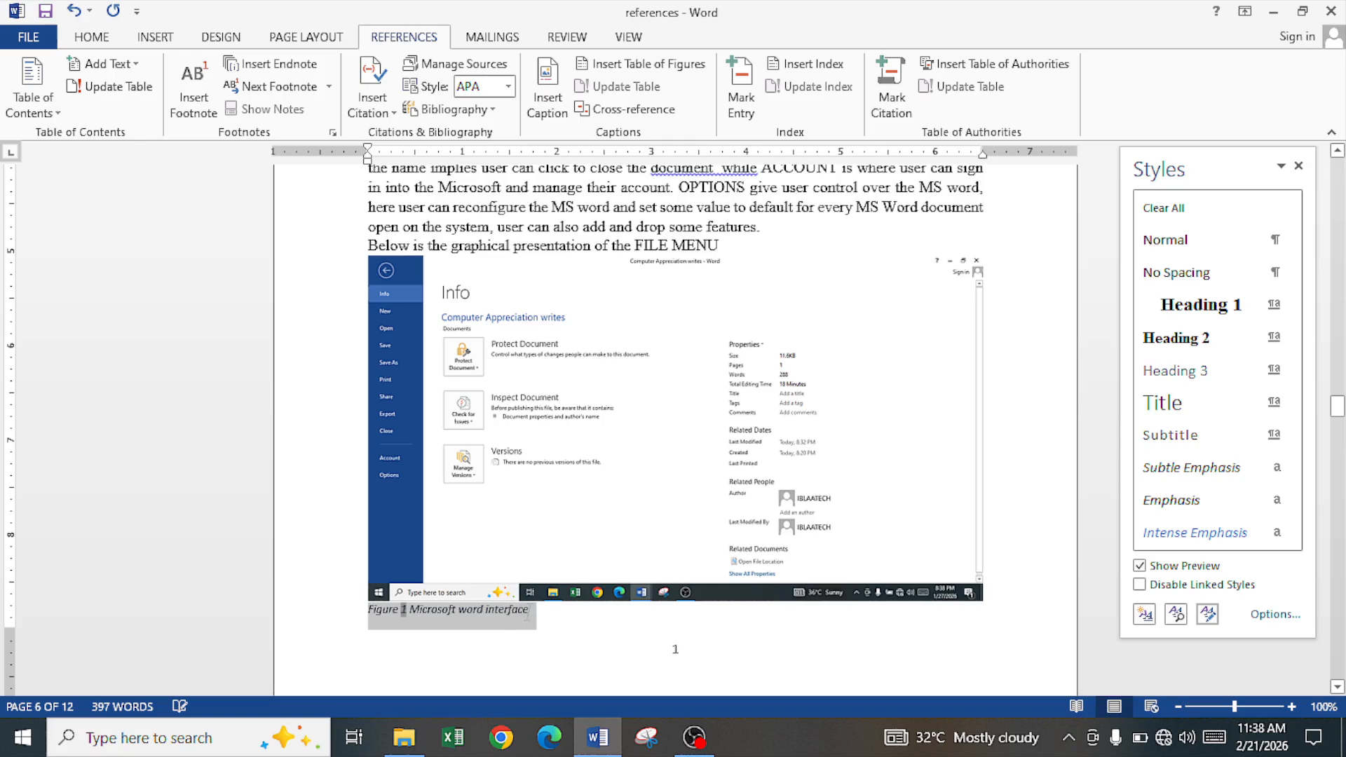
{"action": "left_click", "coordinate": [674, 473]}
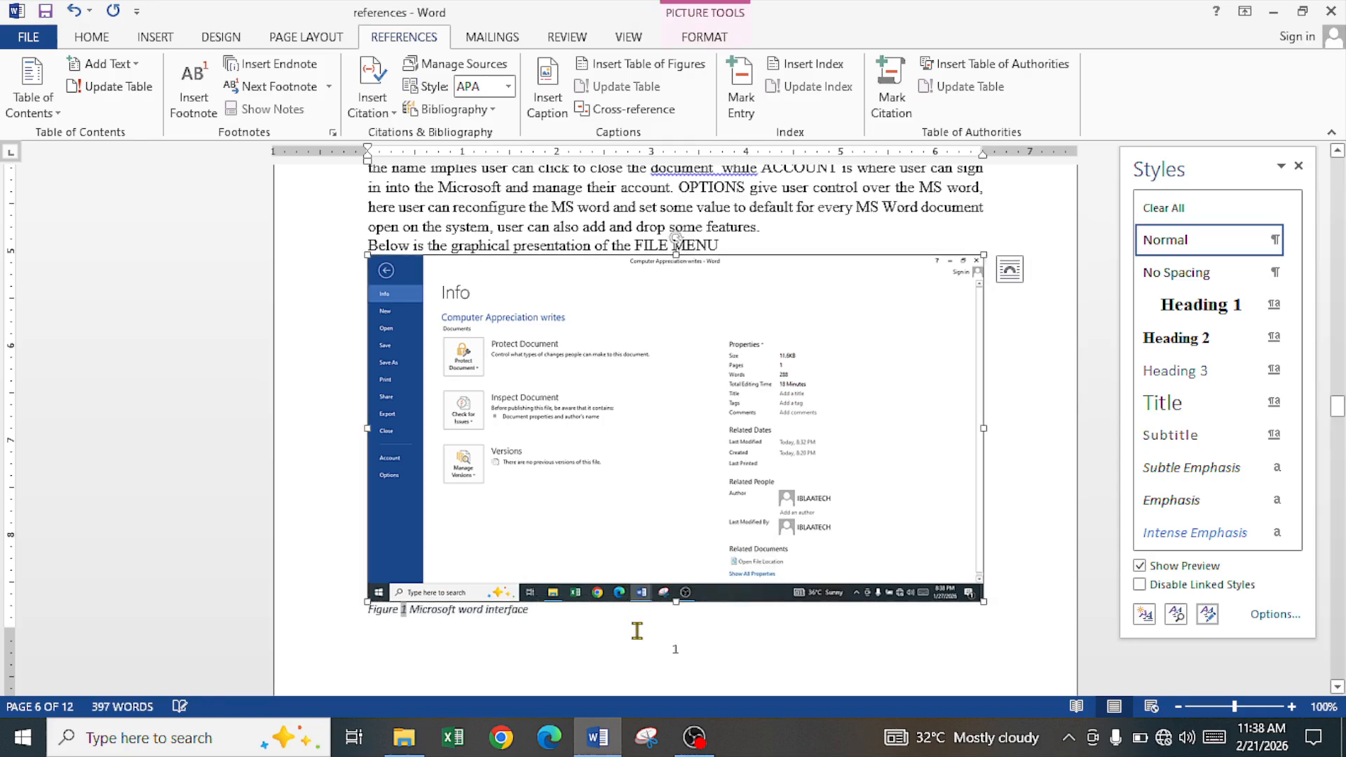
{"action": "left_click", "coordinate": [593, 629]}
Apply the Heading 1 style to the CHAPTER TWO line.
{"action": "scroll", "coordinate": [586, 614], "scroll_direction": "down", "scroll_amount": 3}
{"action": "scroll", "coordinate": [586, 613], "scroll_direction": "down", "scroll_amount": 8}
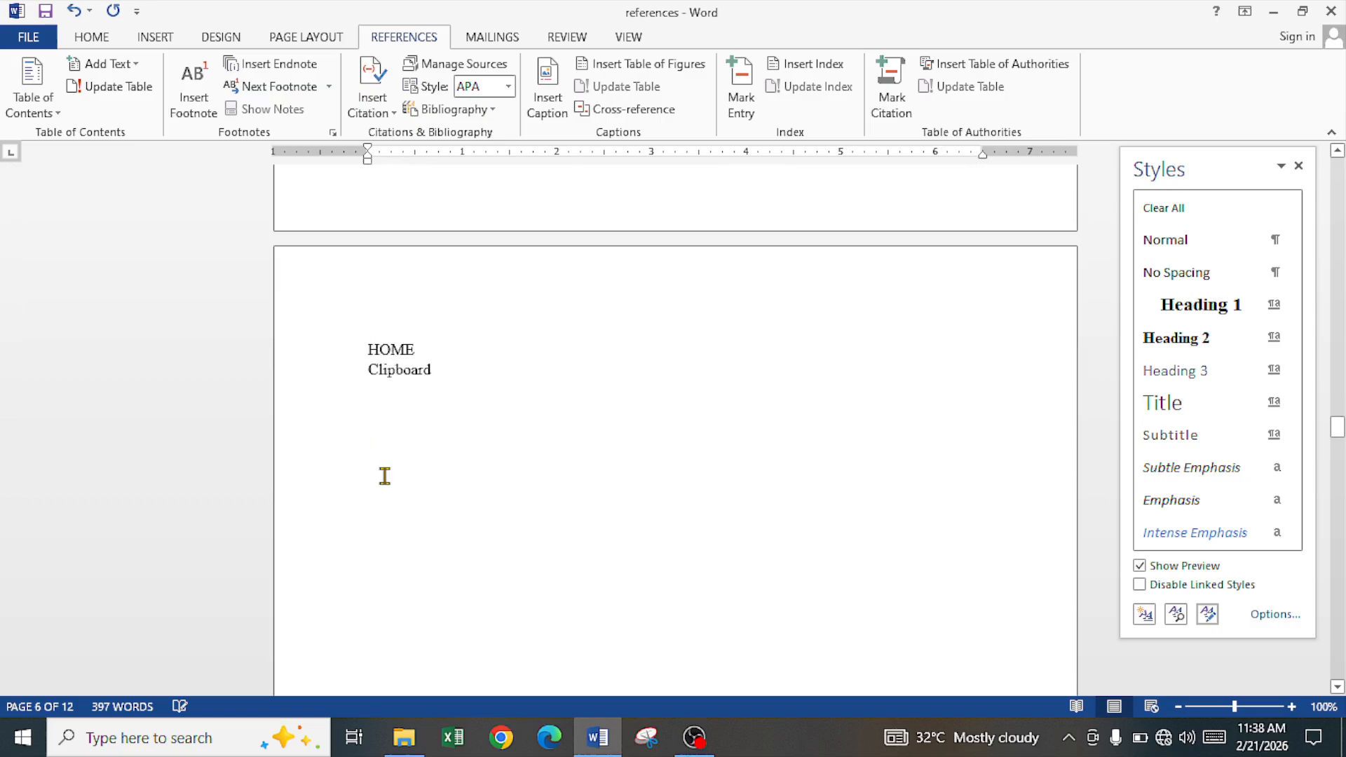
{"action": "scroll", "coordinate": [412, 486], "scroll_direction": "down", "scroll_amount": 5}
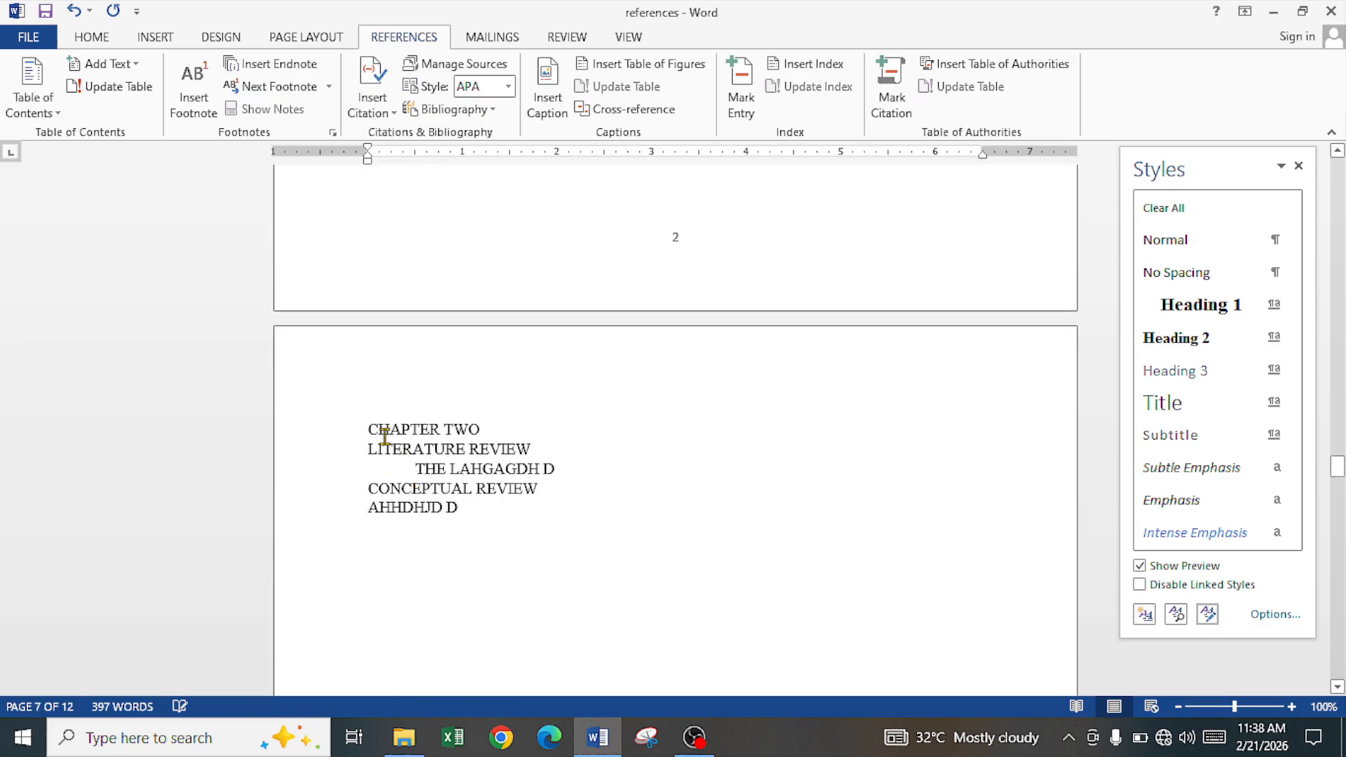
{"action": "left_click", "coordinate": [349, 433]}
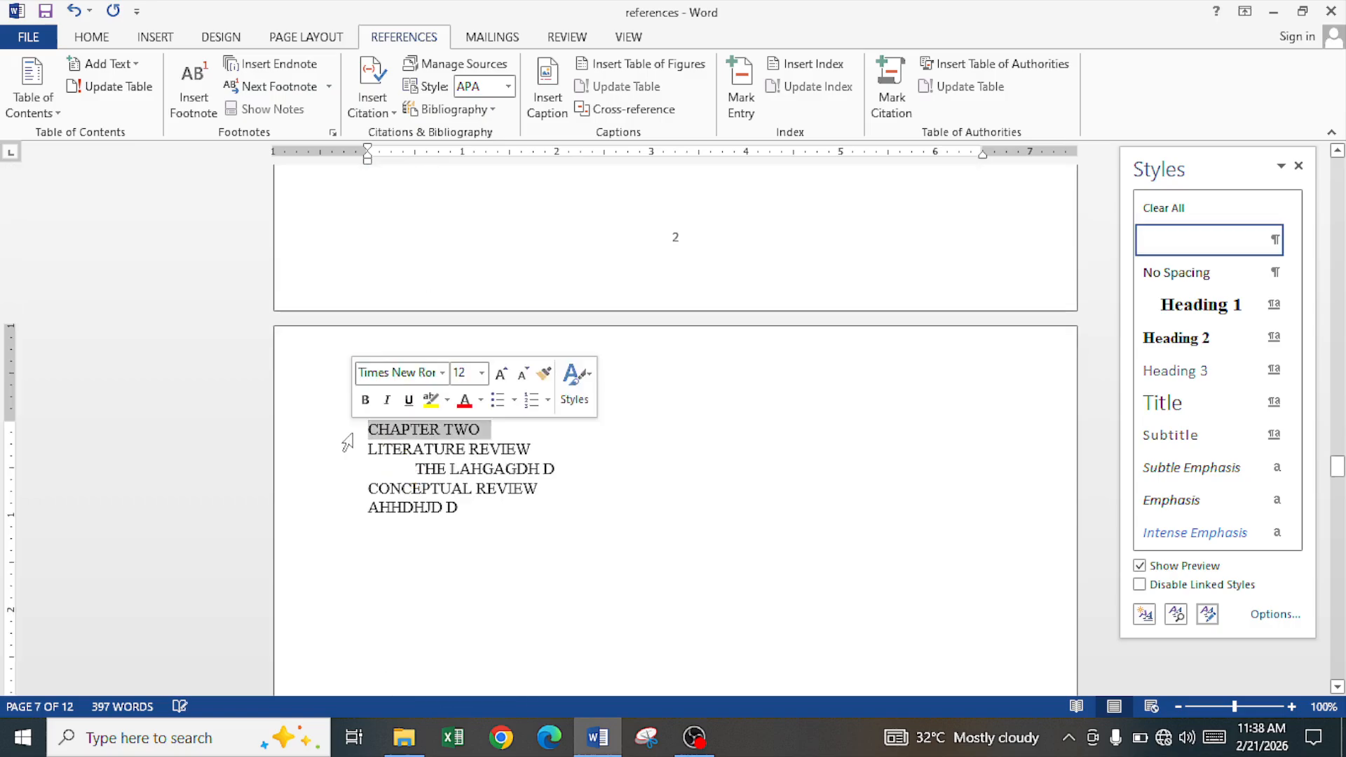
{"action": "left_click", "coordinate": [1184, 315]}
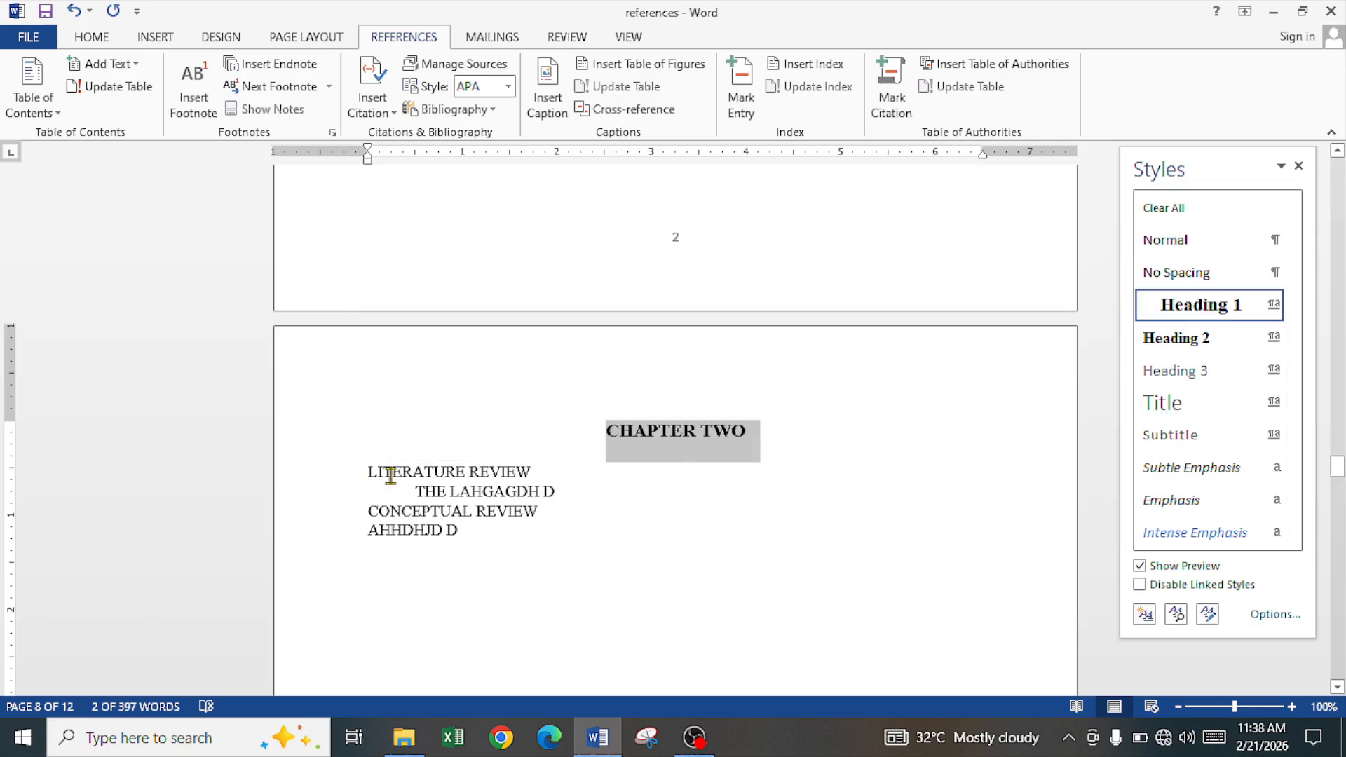
Number the LITERATURE REVIEW line 2.0, followed by a tab space, and apply the Heading 2 style to it.
{"action": "left_click", "coordinate": [363, 471]}
{"action": "type", "text": "2.1"}
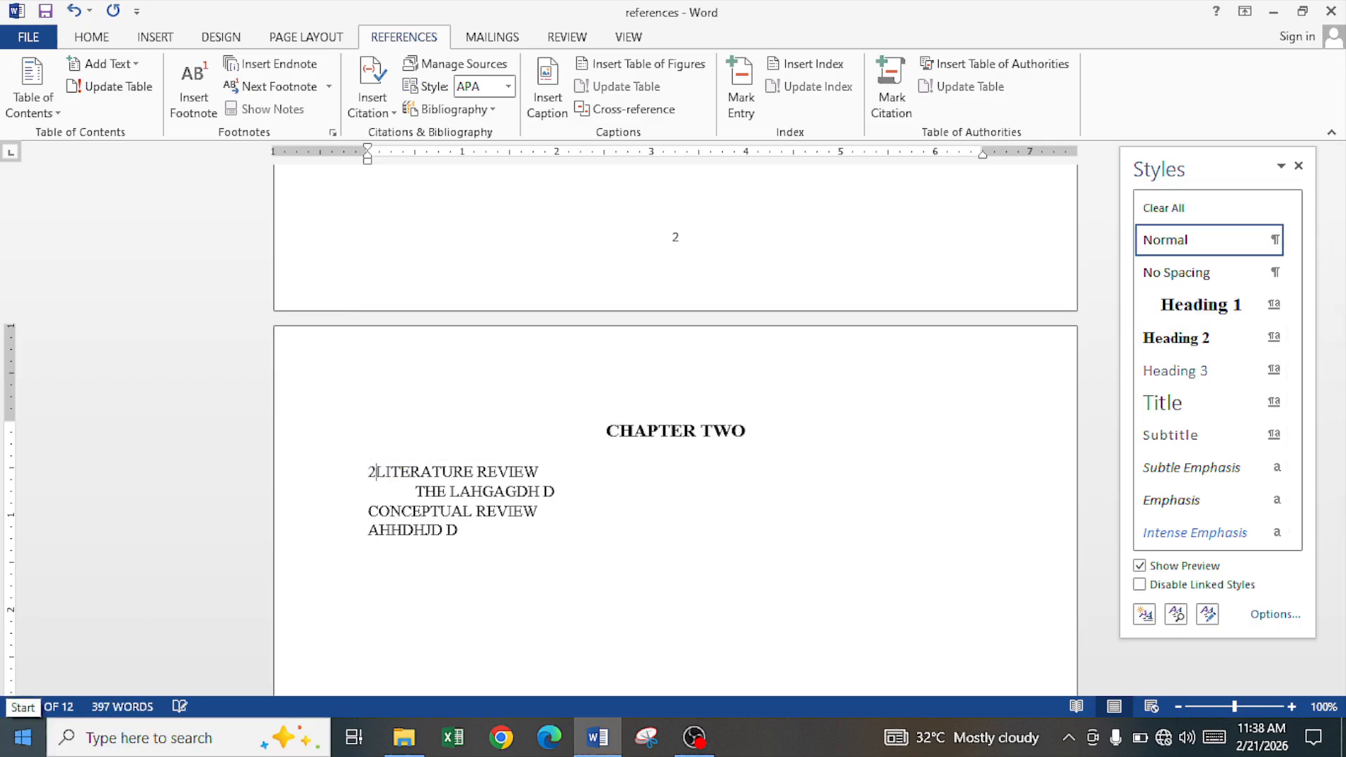
{"action": "key", "text": "BackSpace"}
{"action": "type", "text": "0"}
{"action": "key", "text": "Tab"}
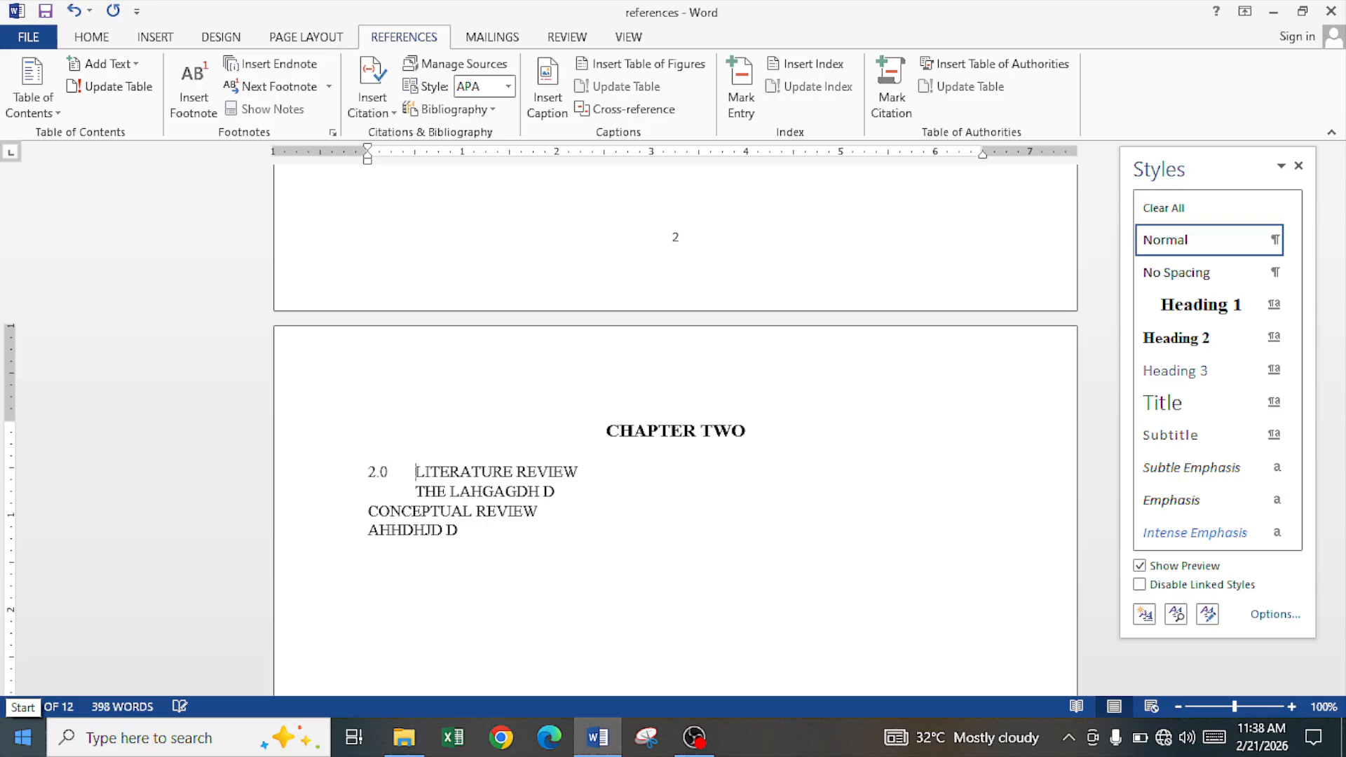
{"action": "left_click", "coordinate": [337, 472]}
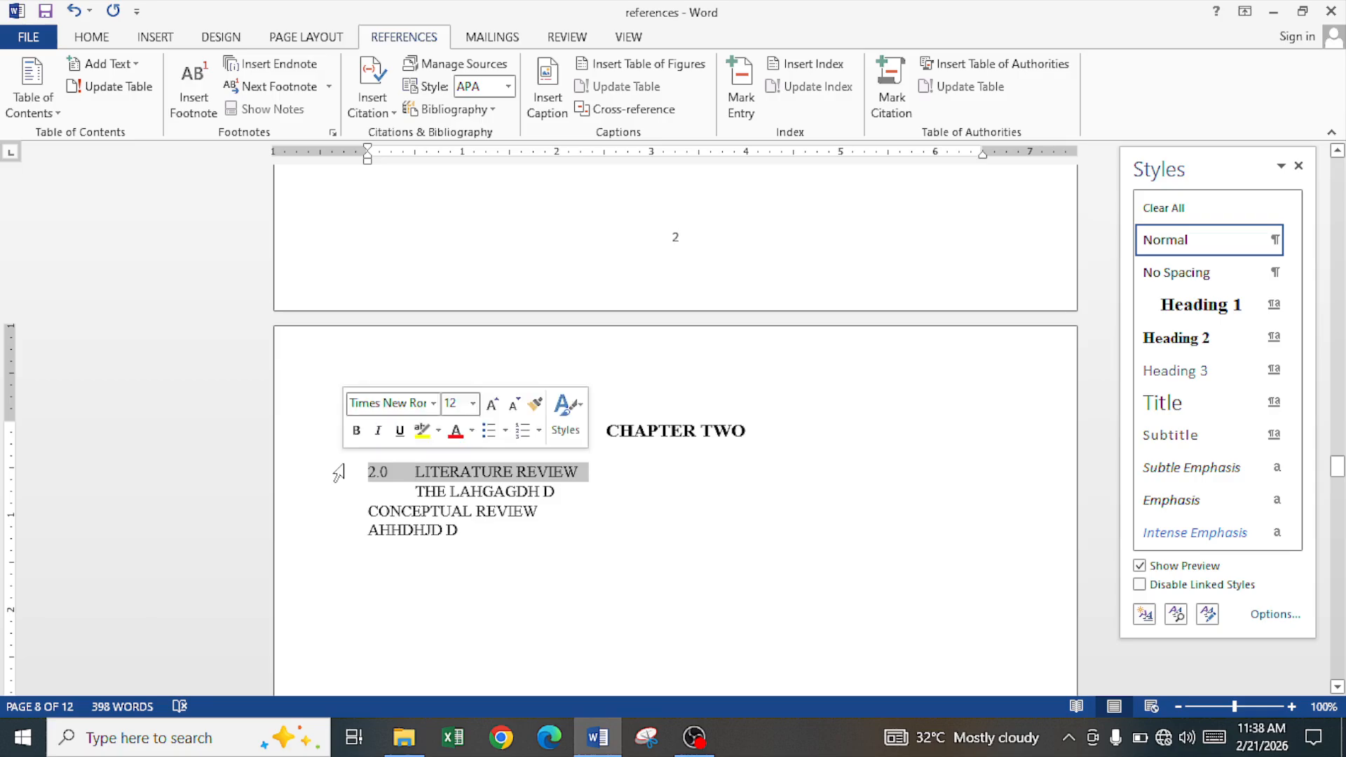
{"action": "left_click", "coordinate": [1207, 340]}
Number the CONCEPTUAL REVIEW line 2.2, separate it with blank lines above and below, and apply the Heading 2 style.
{"action": "left_click", "coordinate": [366, 529]}
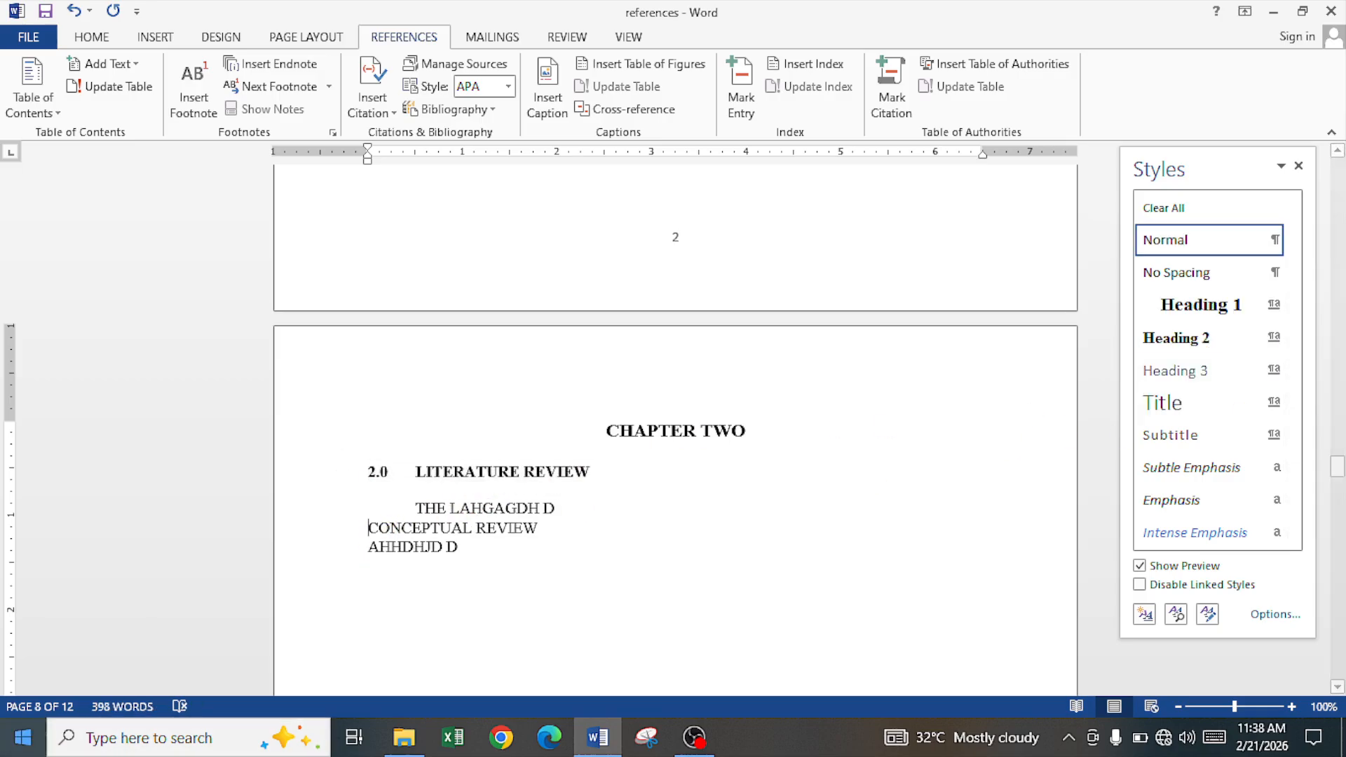
{"action": "type", "text": "2.2"}
{"action": "key", "text": "Tab"}
{"action": "key", "text": "Left"}
{"action": "key", "text": "Left"}
{"action": "key", "text": "Left"}
{"action": "key", "text": "Return"}
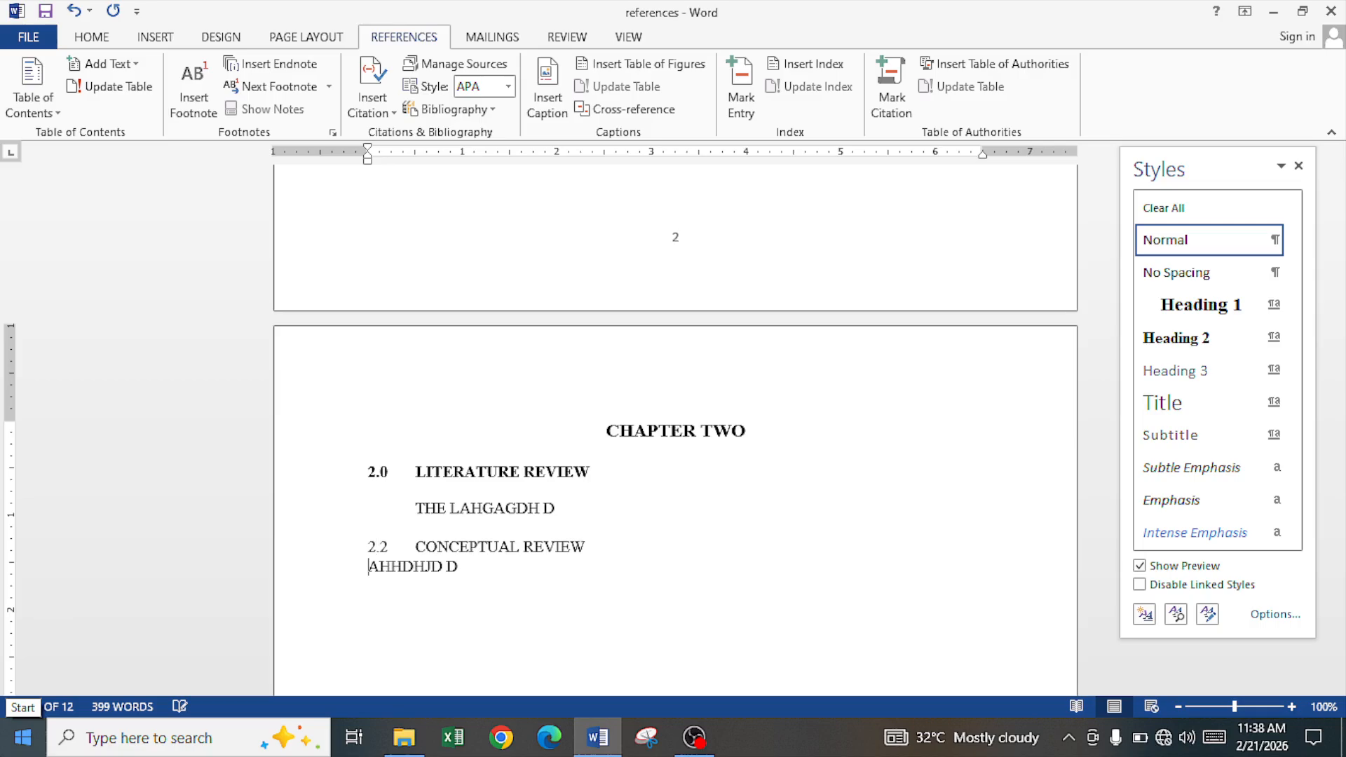
{"action": "key", "text": "Return"}
{"action": "key", "text": "shift+Down"}
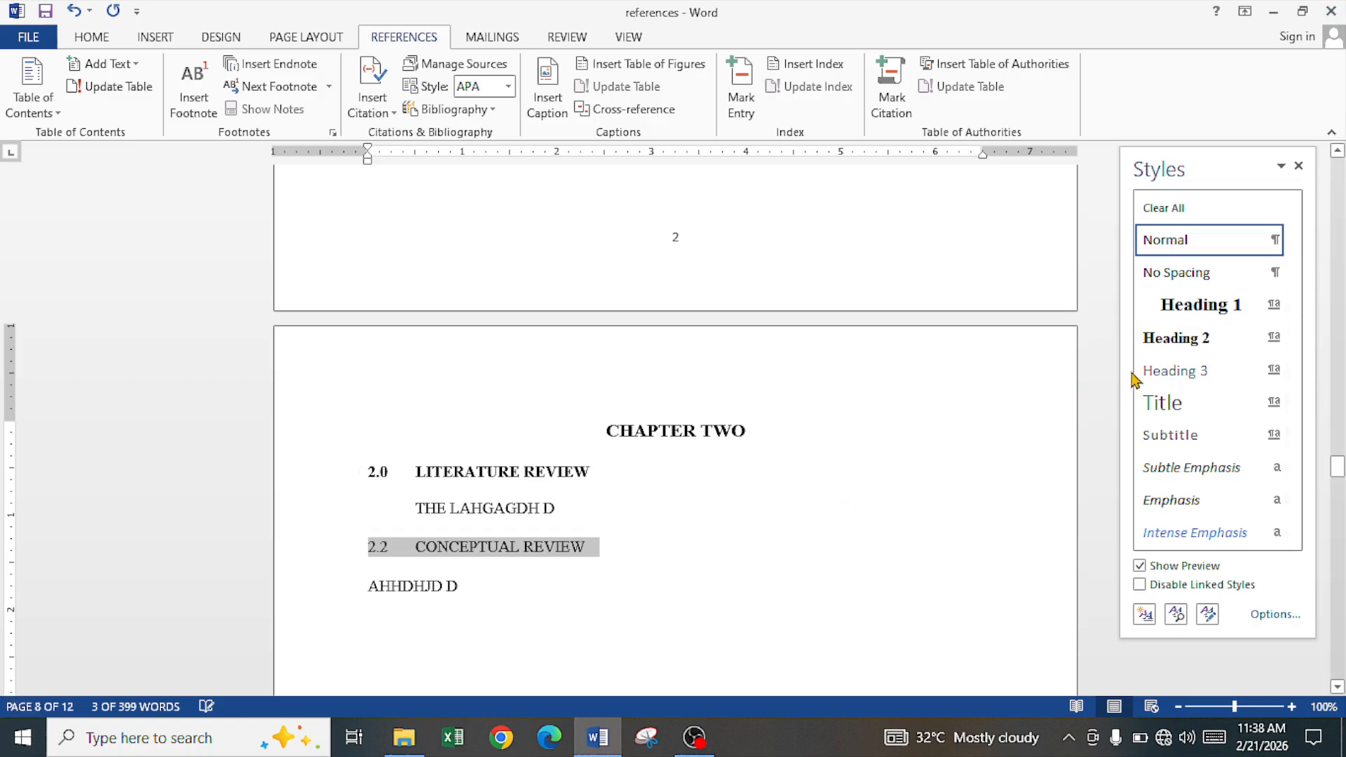
{"action": "left_click", "coordinate": [1169, 348]}
Apply the Heading 1 style to the CHAPTER THREE line.
{"action": "scroll", "coordinate": [433, 449], "scroll_direction": "down", "scroll_amount": 7}
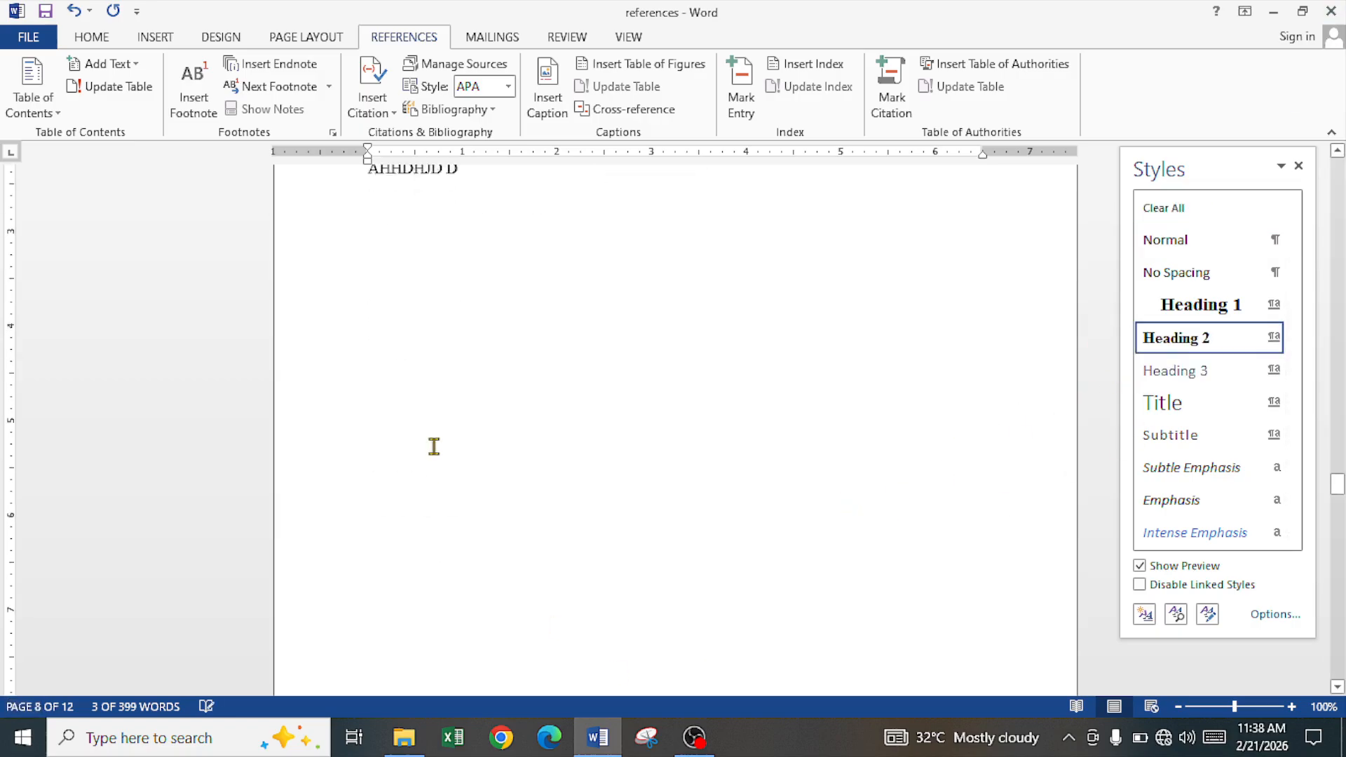
{"action": "scroll", "coordinate": [433, 449], "scroll_direction": "down", "scroll_amount": 5}
{"action": "left_click", "coordinate": [332, 307]}
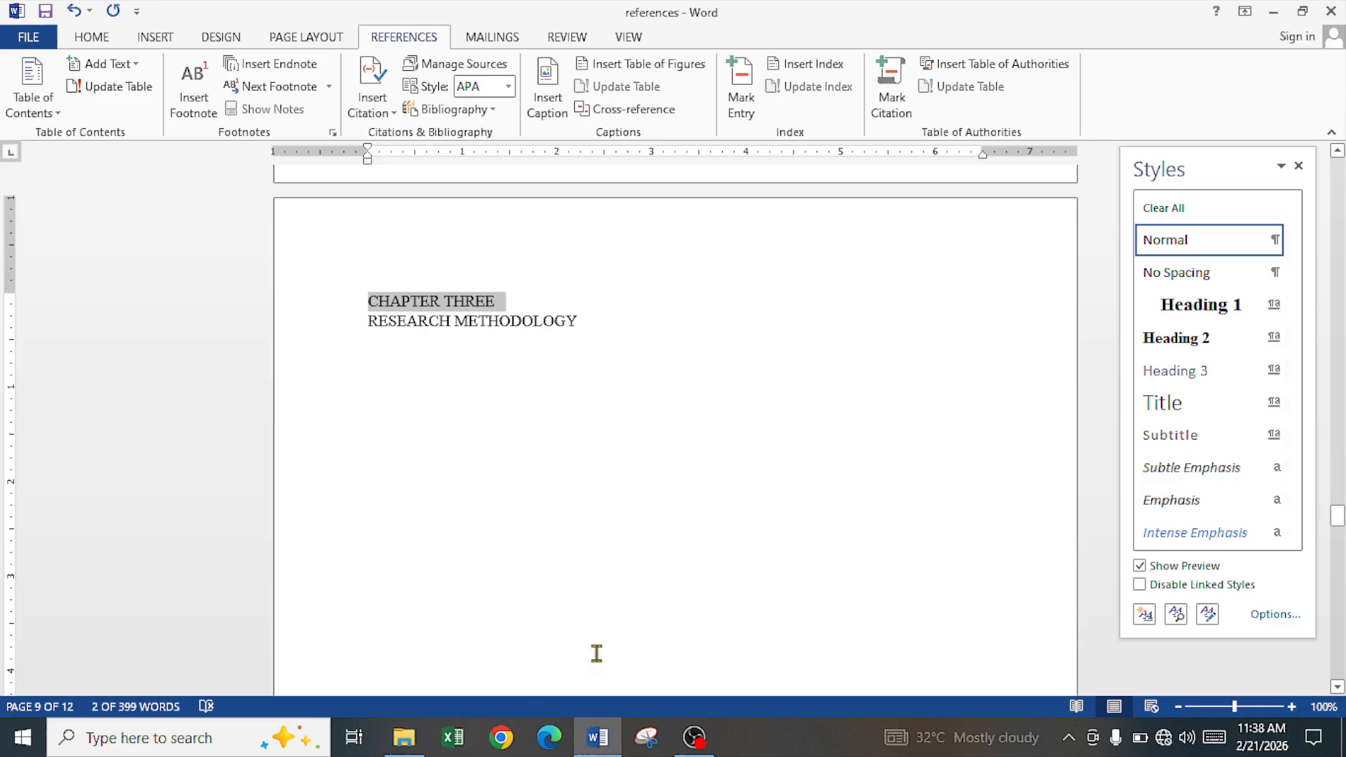
{"action": "left_click", "coordinate": [1220, 306]}
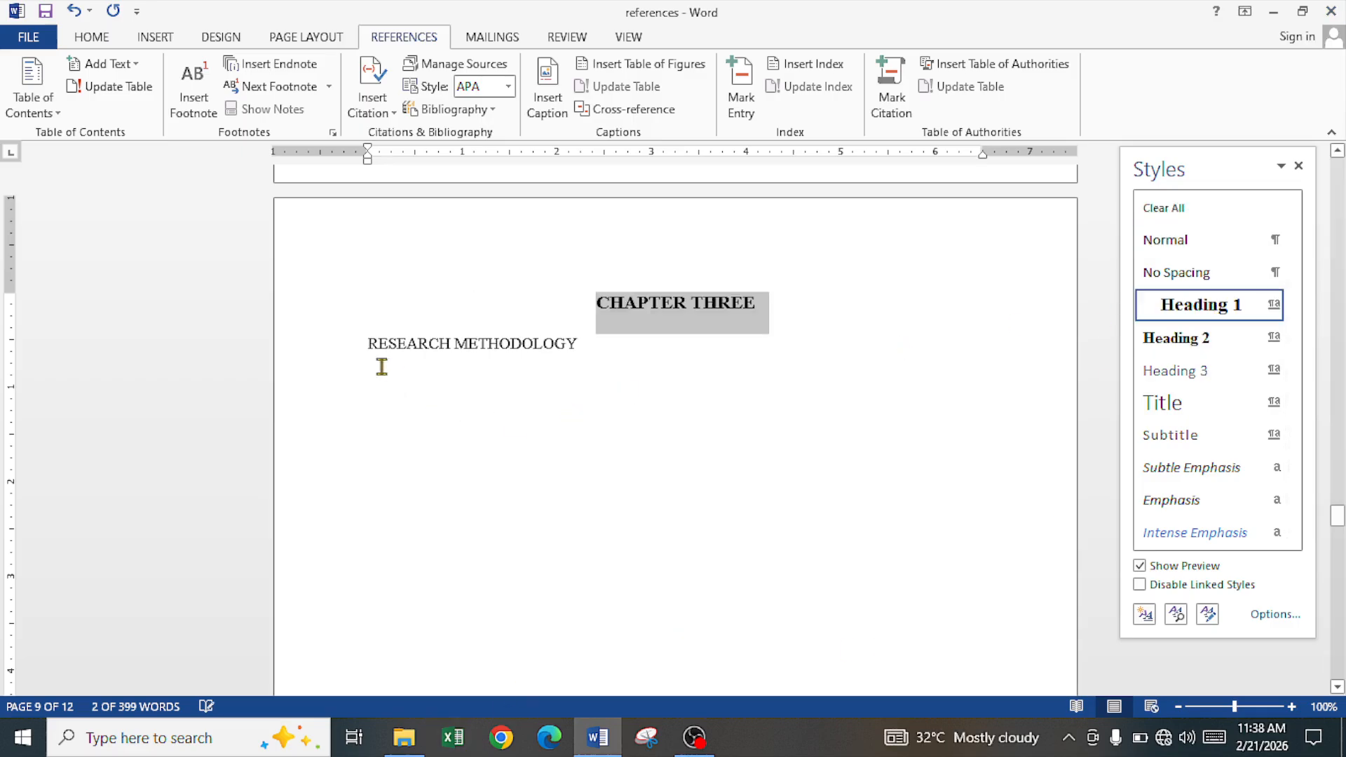
Number the RESEARCH METHODOLOGY line 3.0, add the filler text "ggd" below it, and apply Heading 2 to the numbered line.
{"action": "left_click", "coordinate": [356, 346]}
{"action": "type", "text": "3.0"}
{"action": "key", "text": "Tab"}
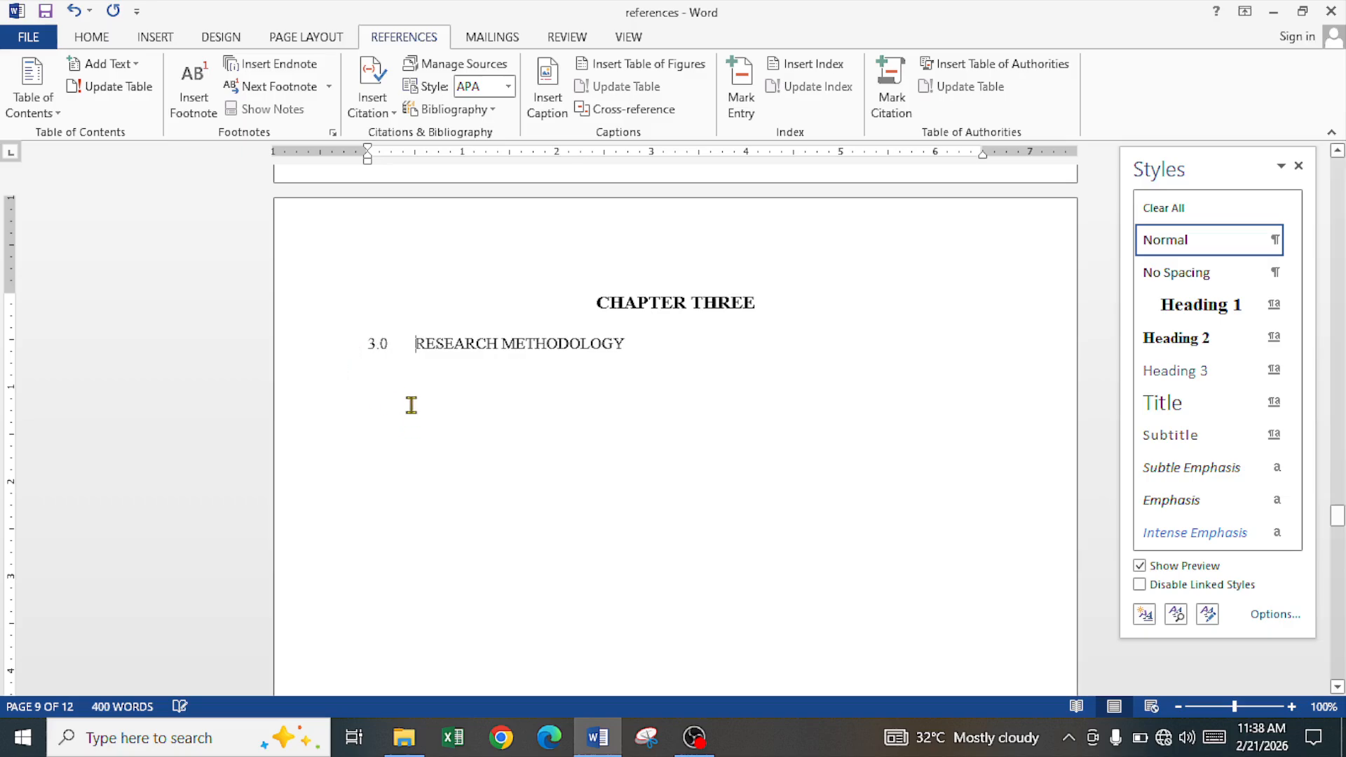
{"action": "type", "text": "gd"}
{"action": "left_click", "coordinate": [333, 345]}
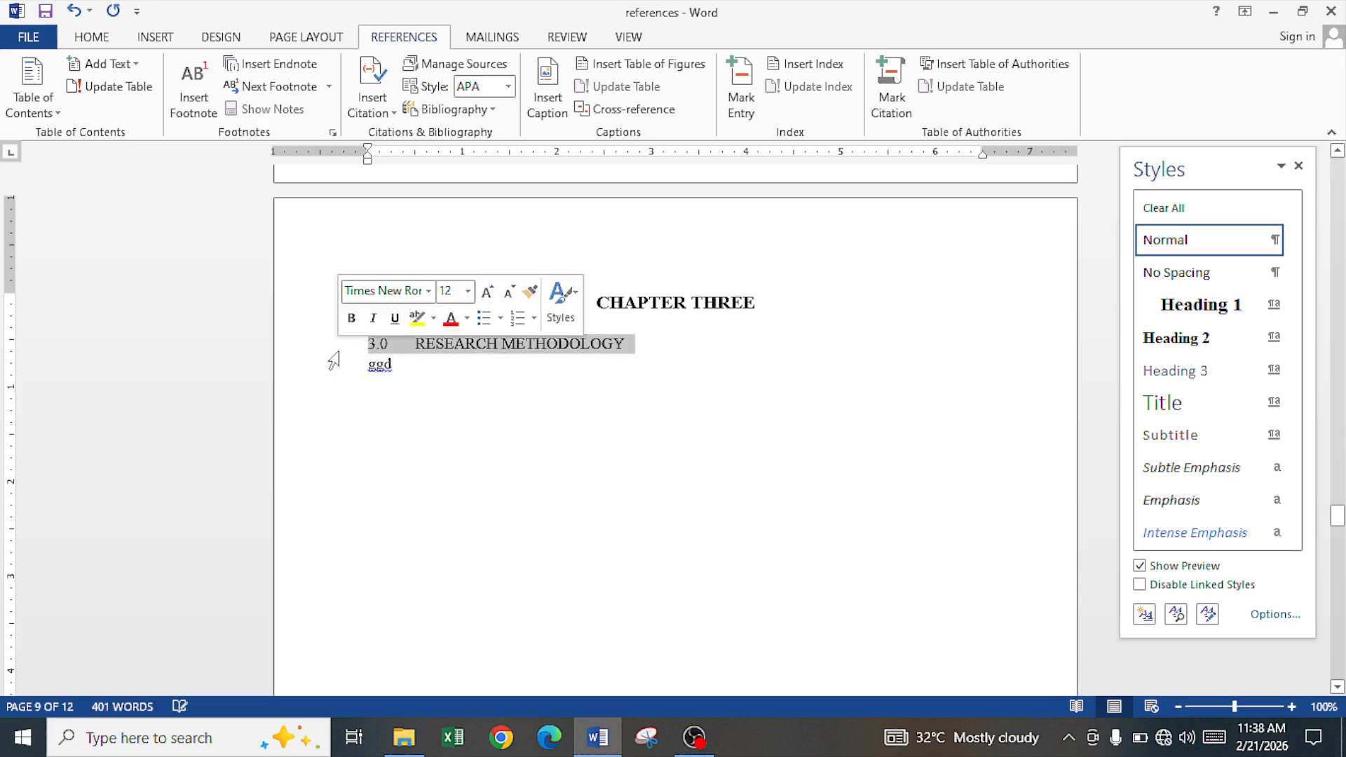
{"action": "left_click", "coordinate": [1223, 350]}
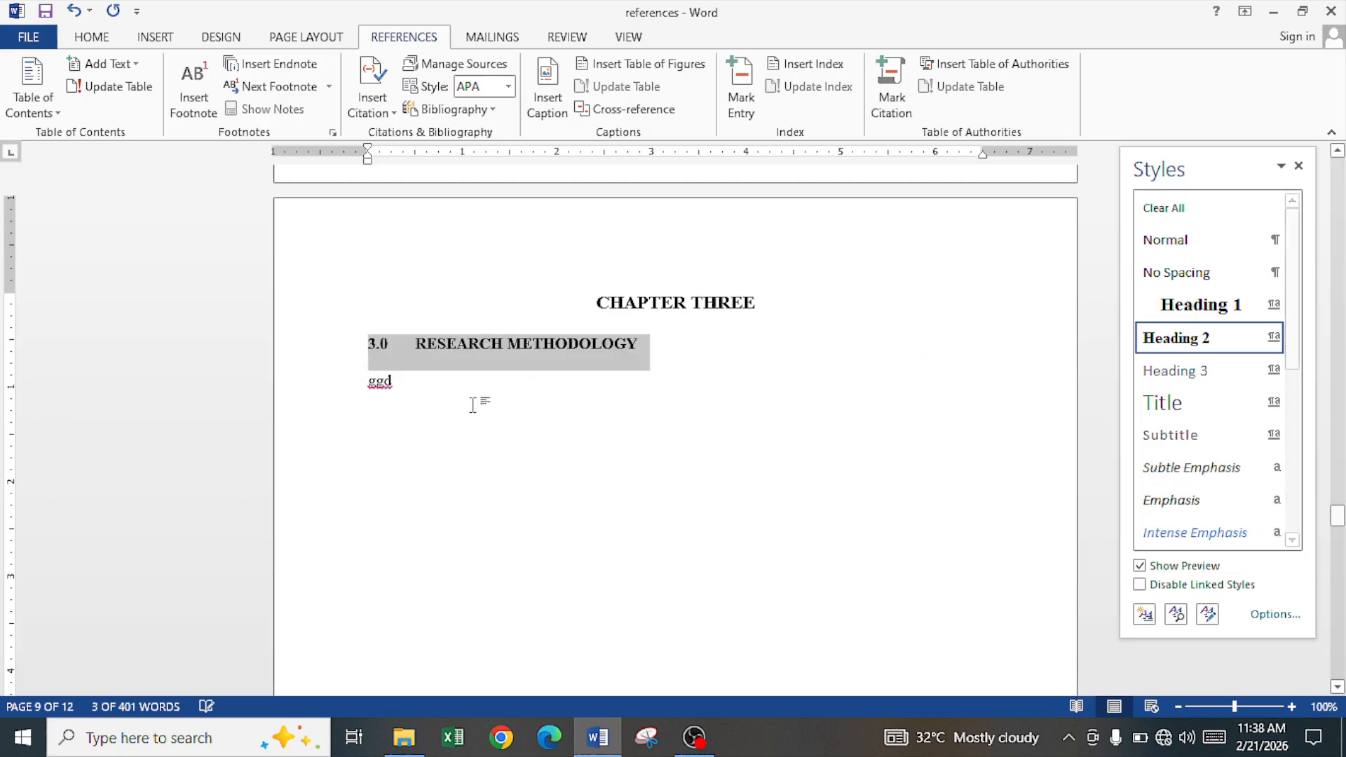
Apply the Heading 1 style to the CHAPTER FOUR line.
{"action": "scroll", "coordinate": [472, 400], "scroll_direction": "down", "scroll_amount": 10}
{"action": "scroll", "coordinate": [472, 409], "scroll_direction": "down", "scroll_amount": 3}
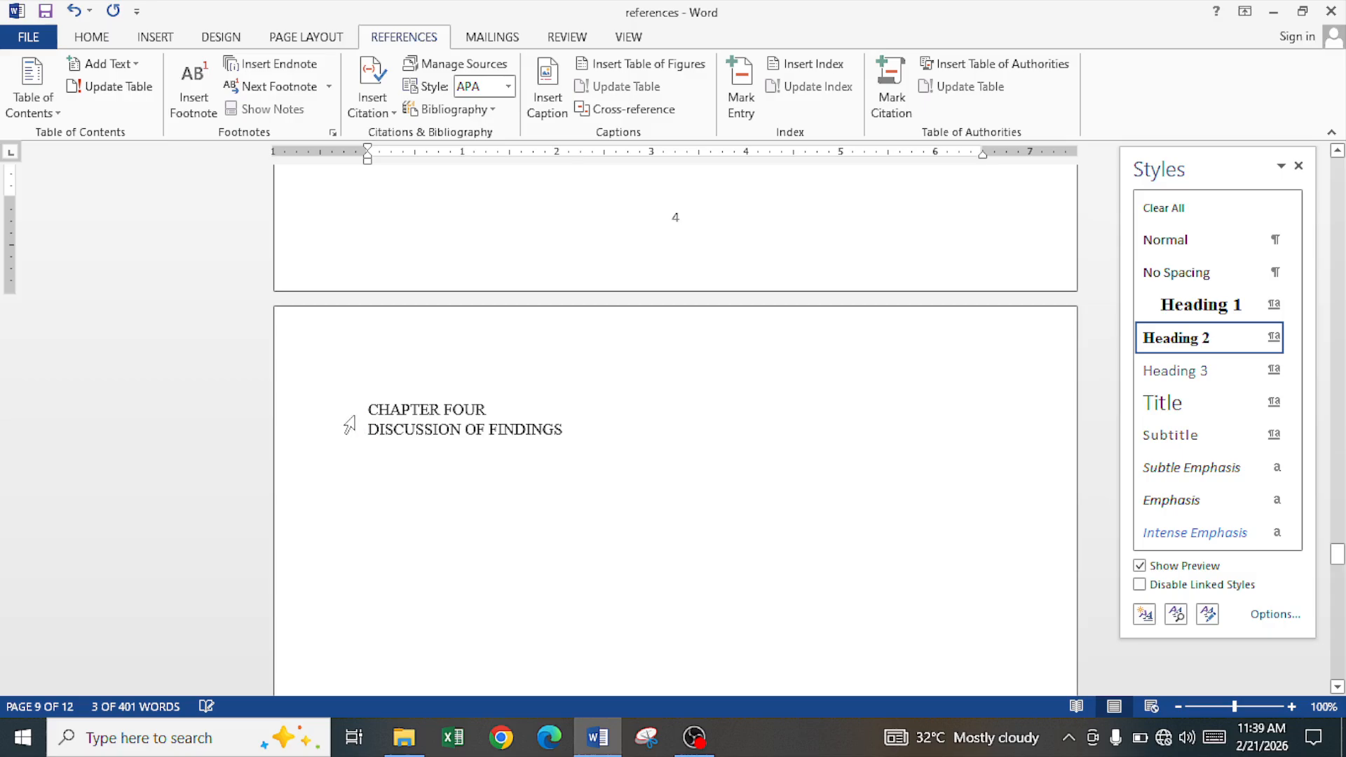
{"action": "left_click", "coordinate": [350, 417]}
{"action": "left_click", "coordinate": [1176, 309]}
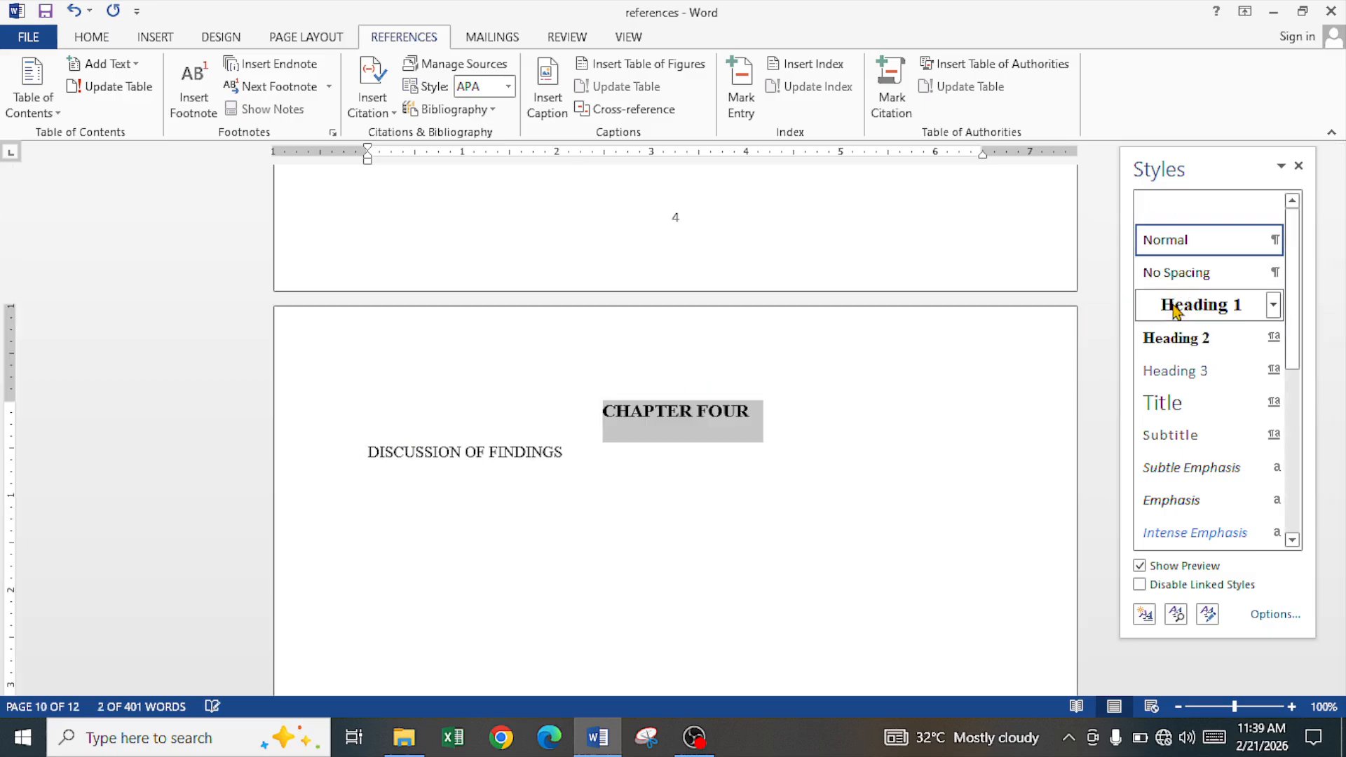
Number the DISCUSSION OF FINDINGS line 4.1, followed by a tab space, and apply the Heading 2 style to it.
{"action": "left_click", "coordinate": [372, 456]}
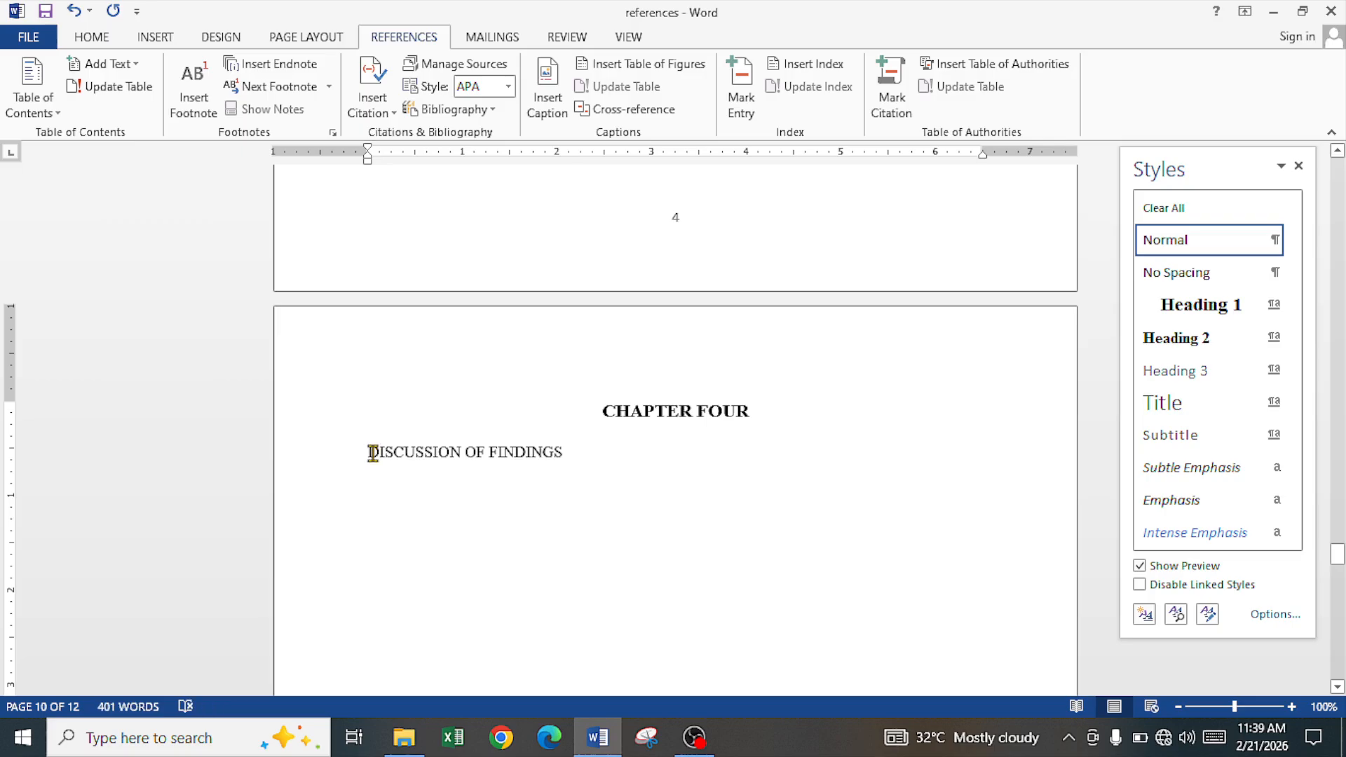
{"action": "type", "text": "4."}
{"action": "type", "text": "1"}
{"action": "key", "text": "Tab"}
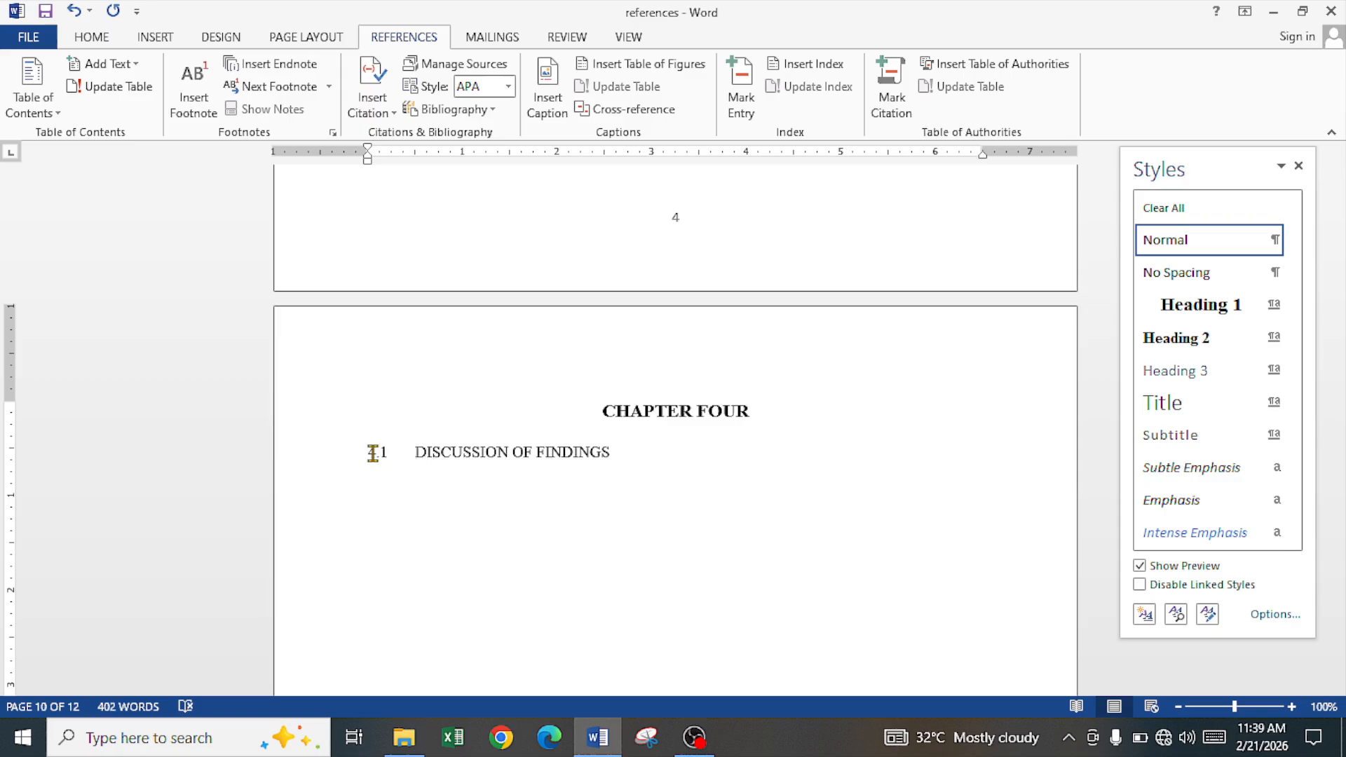
{"action": "left_click", "coordinate": [341, 462]}
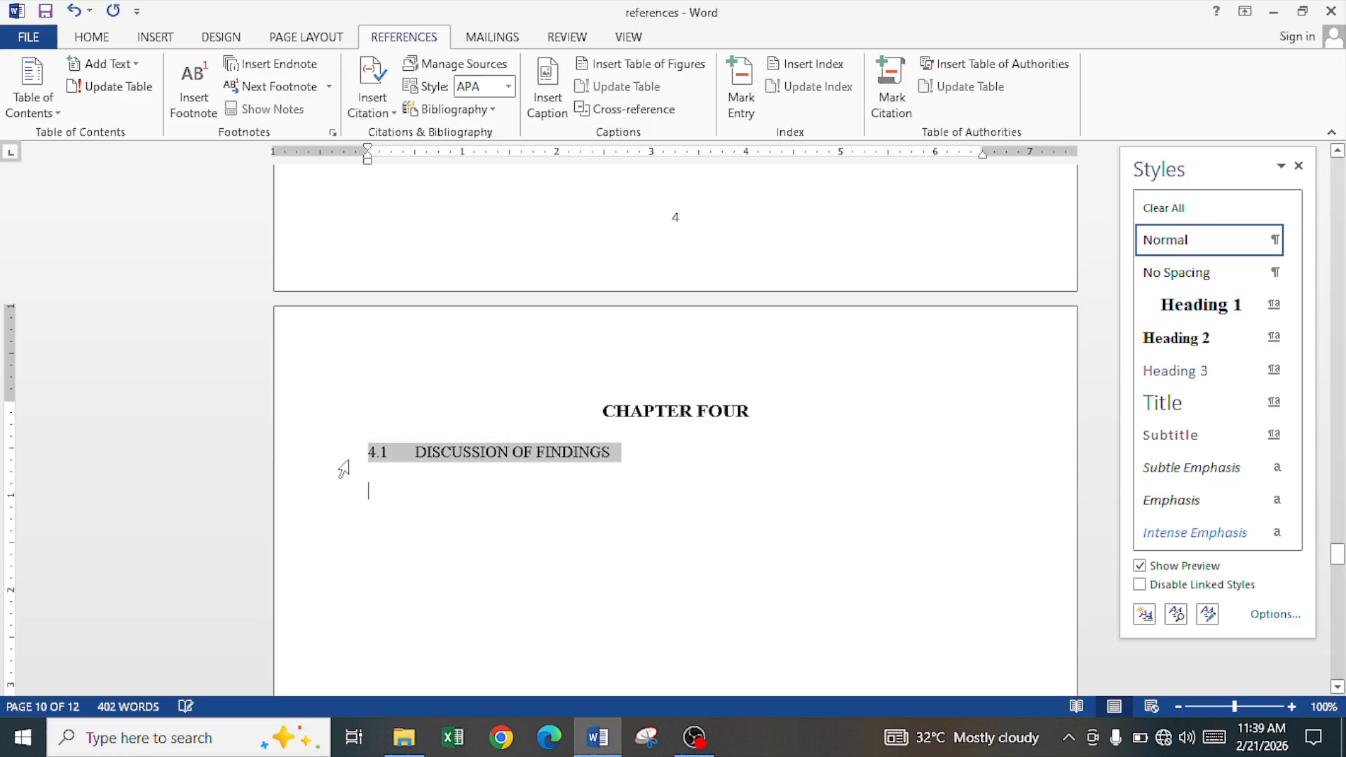
{"action": "left_click", "coordinate": [1175, 343]}
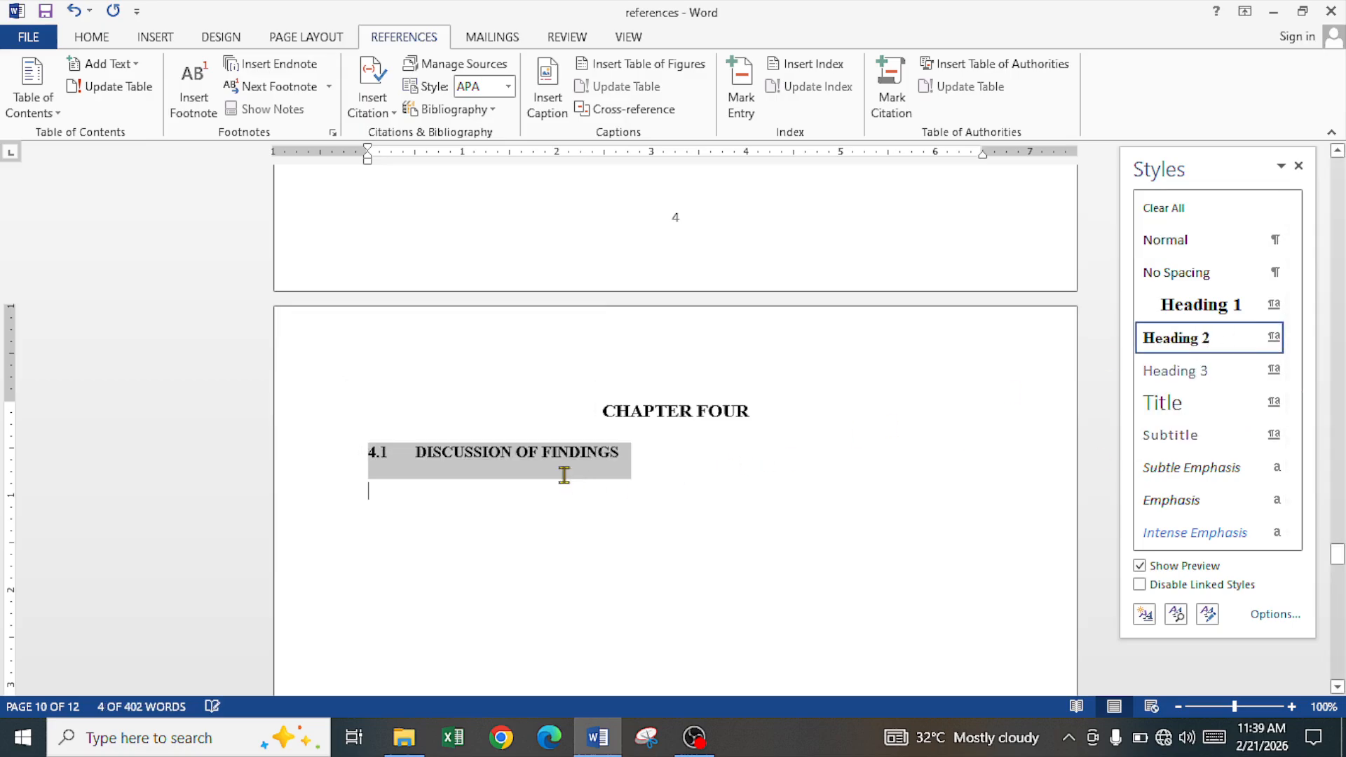
Centre the CHAPTER FIVE line and apply the Heading 1 style to it.
{"action": "scroll", "coordinate": [561, 476], "scroll_direction": "down", "scroll_amount": 3}
{"action": "scroll", "coordinate": [560, 477], "scroll_direction": "down", "scroll_amount": 7}
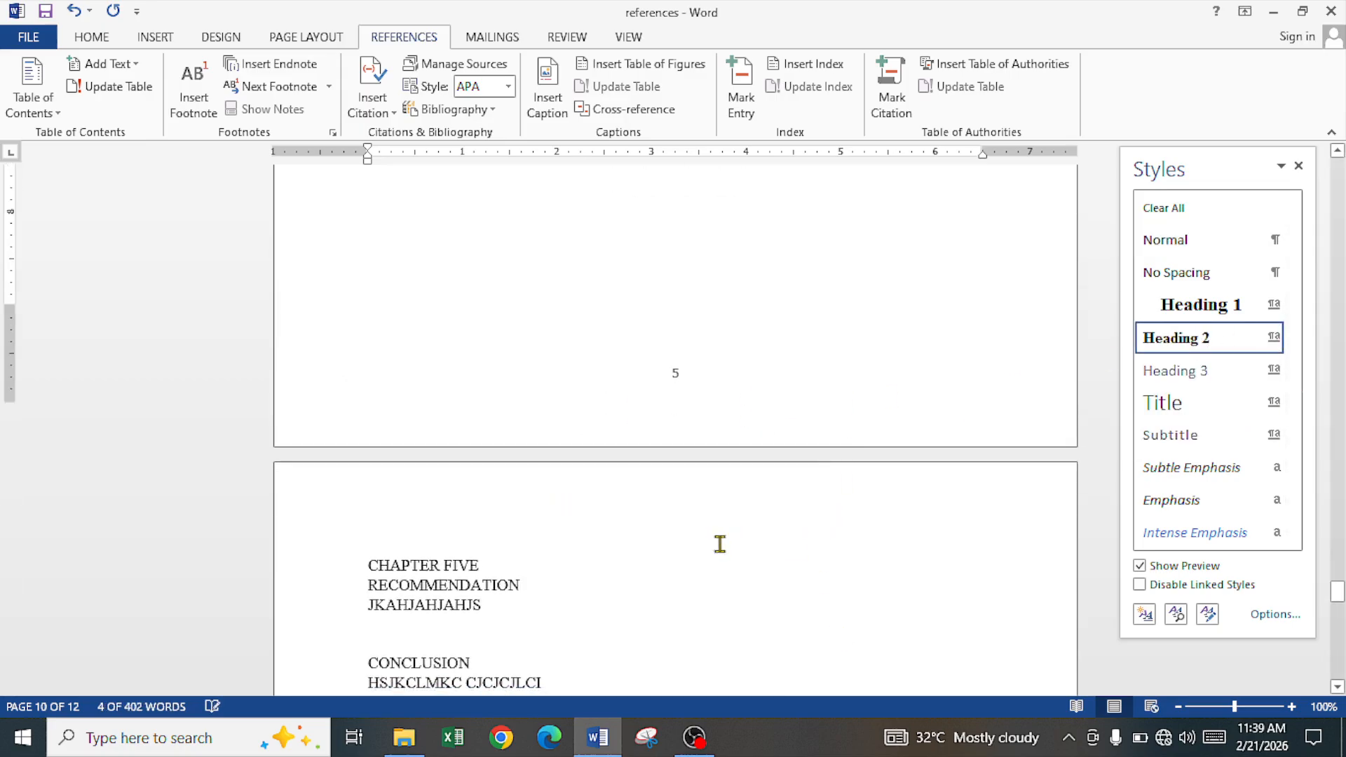
{"action": "left_click", "coordinate": [334, 384]}
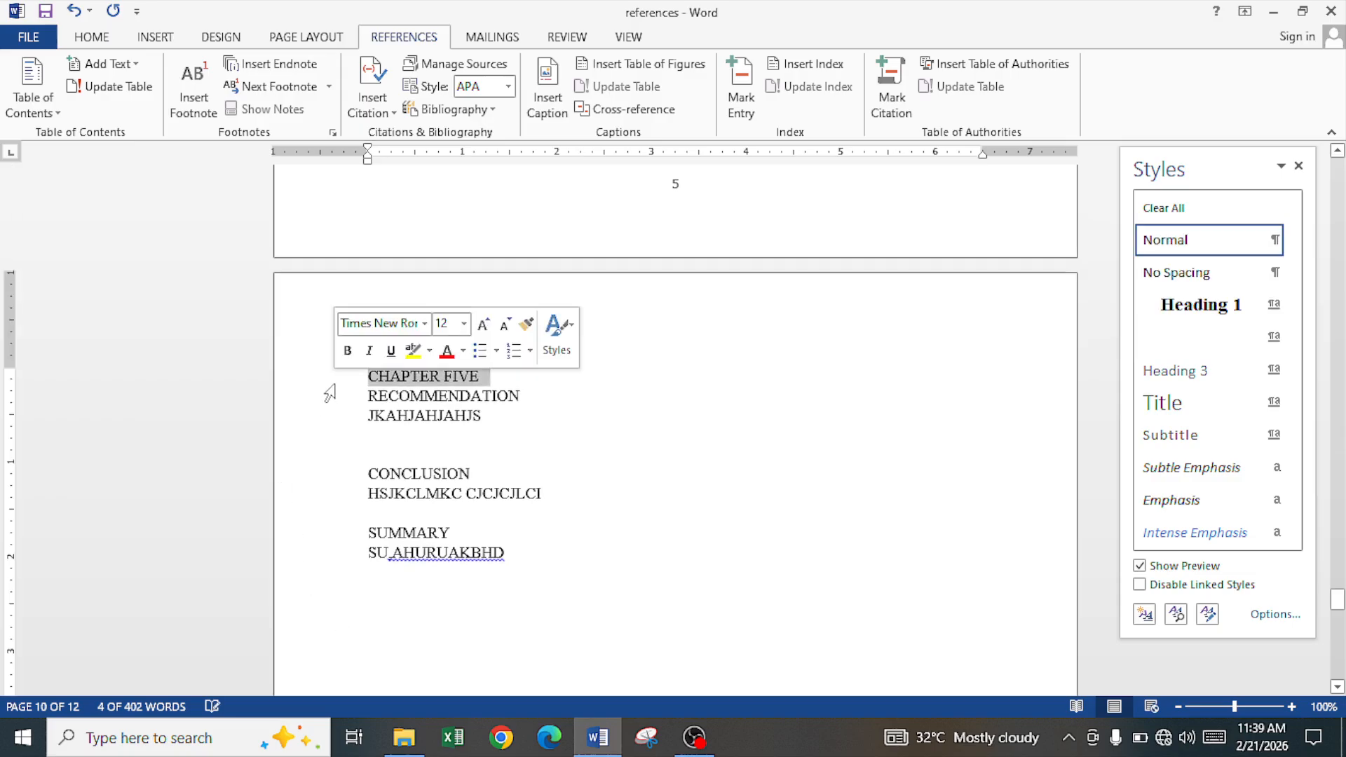
{"action": "key", "text": "ctrl+e"}
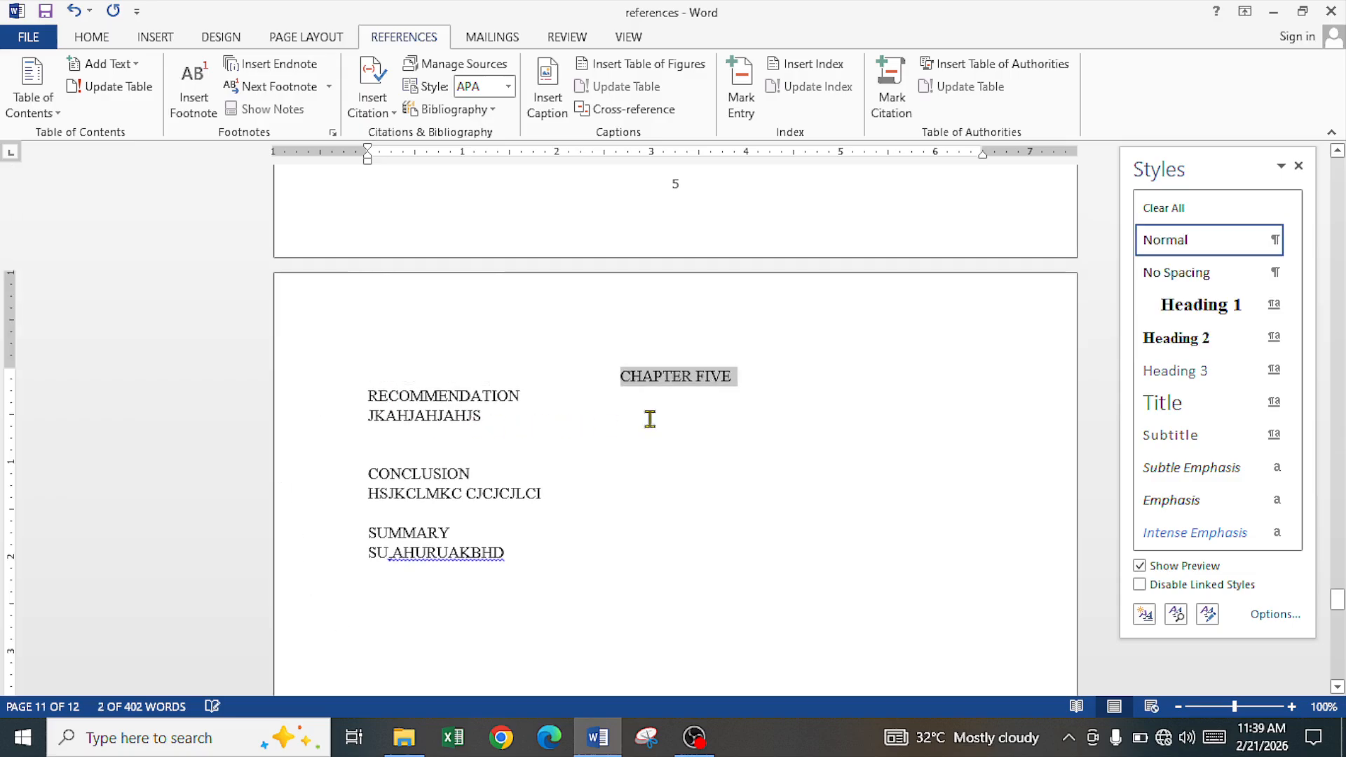
{"action": "left_click", "coordinate": [1186, 306]}
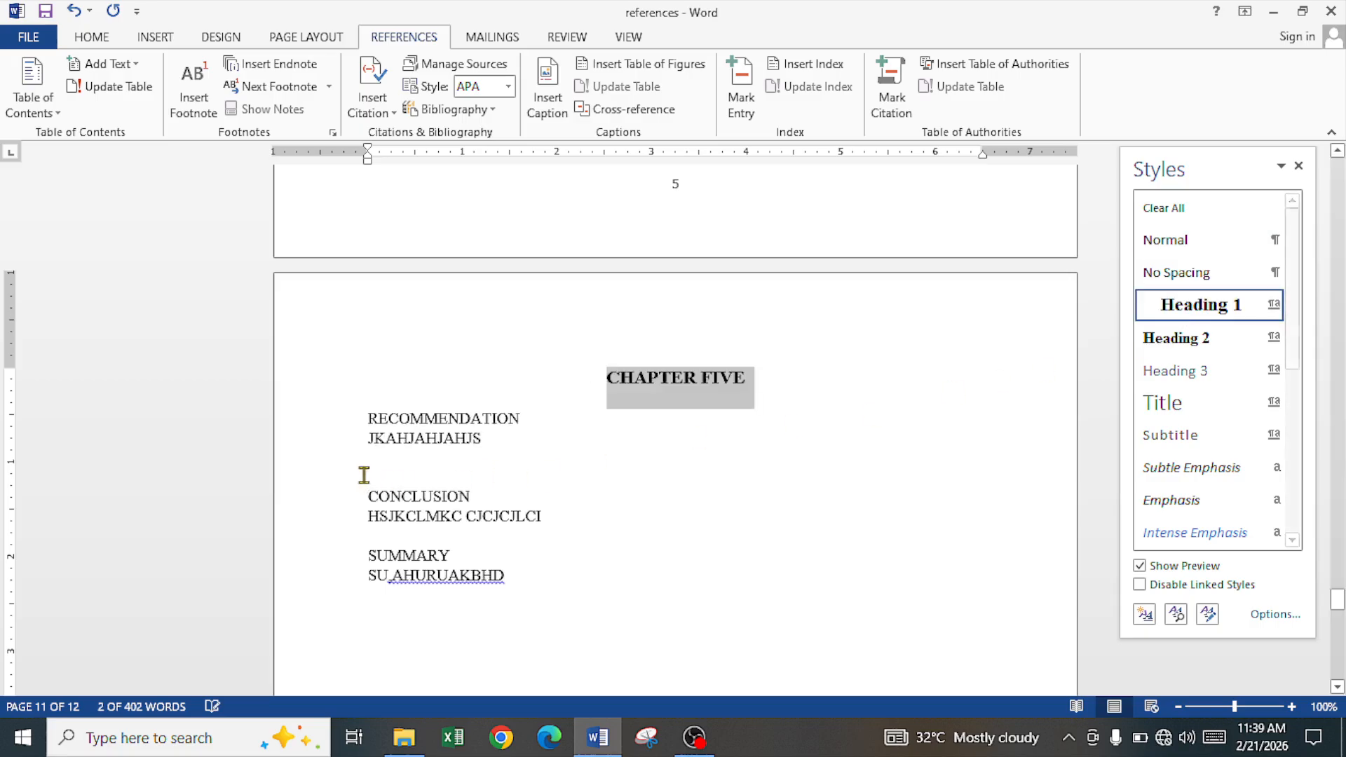
Apply the Heading 2 style to the RECOMMENDATION, CONCLUSION and SUMMARY lines of Chapter Five.
{"action": "left_click", "coordinate": [372, 417]}
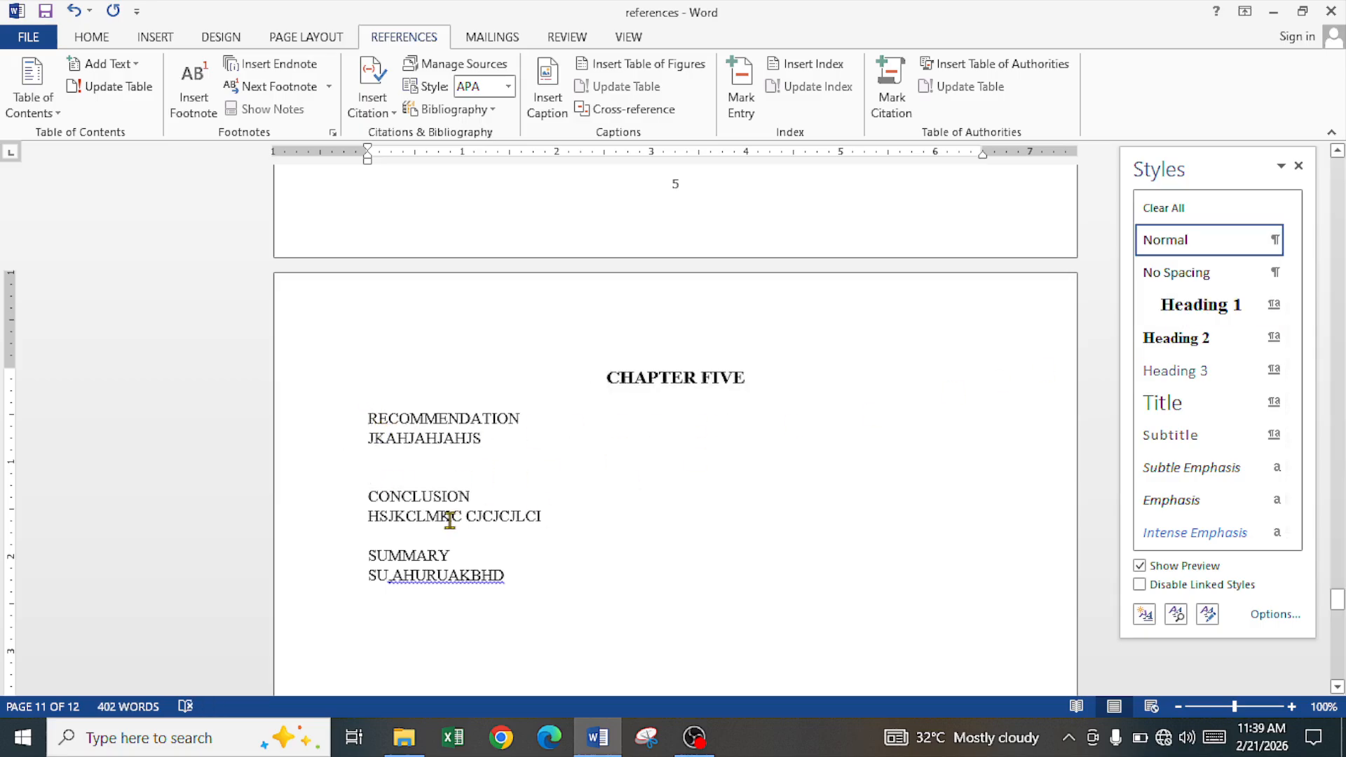
{"action": "key", "text": "shift+End"}
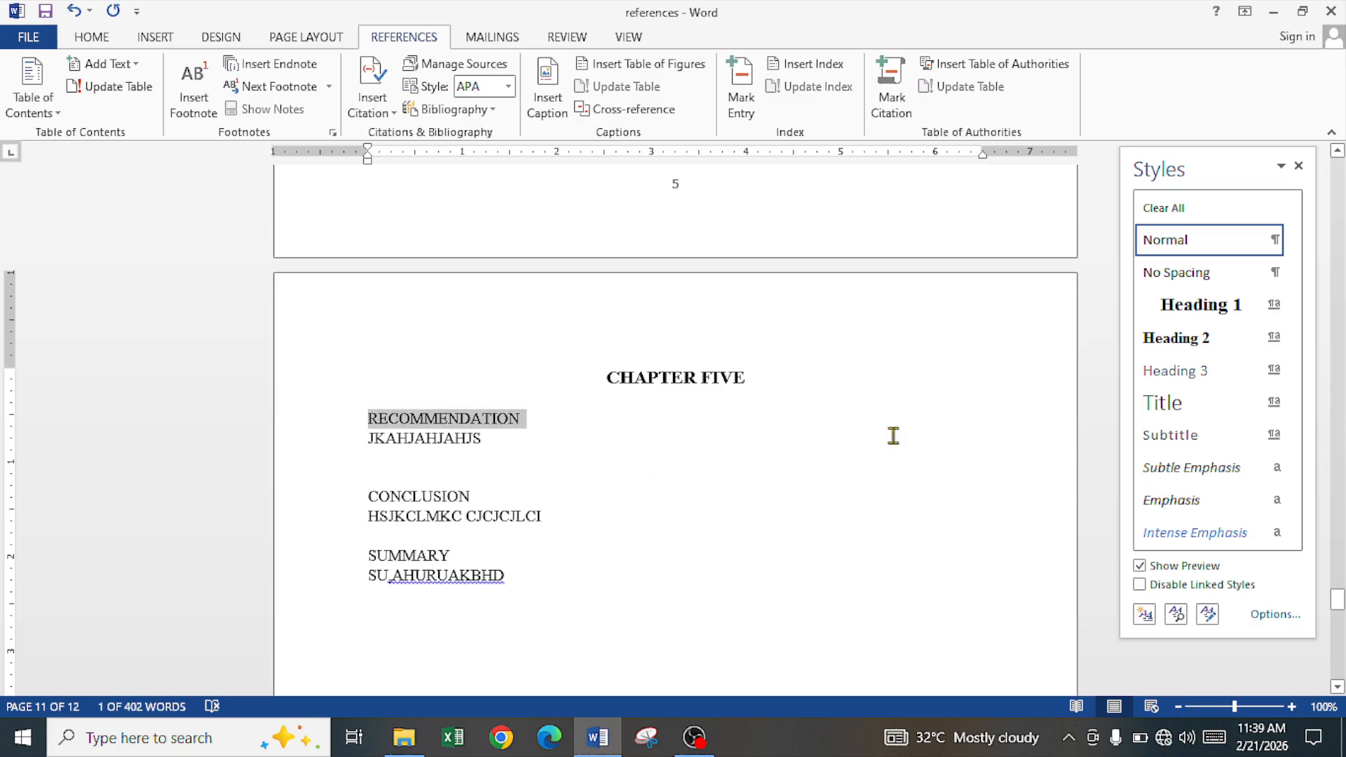
{"action": "left_click", "coordinate": [1216, 348]}
{"action": "left_click", "coordinate": [344, 533]}
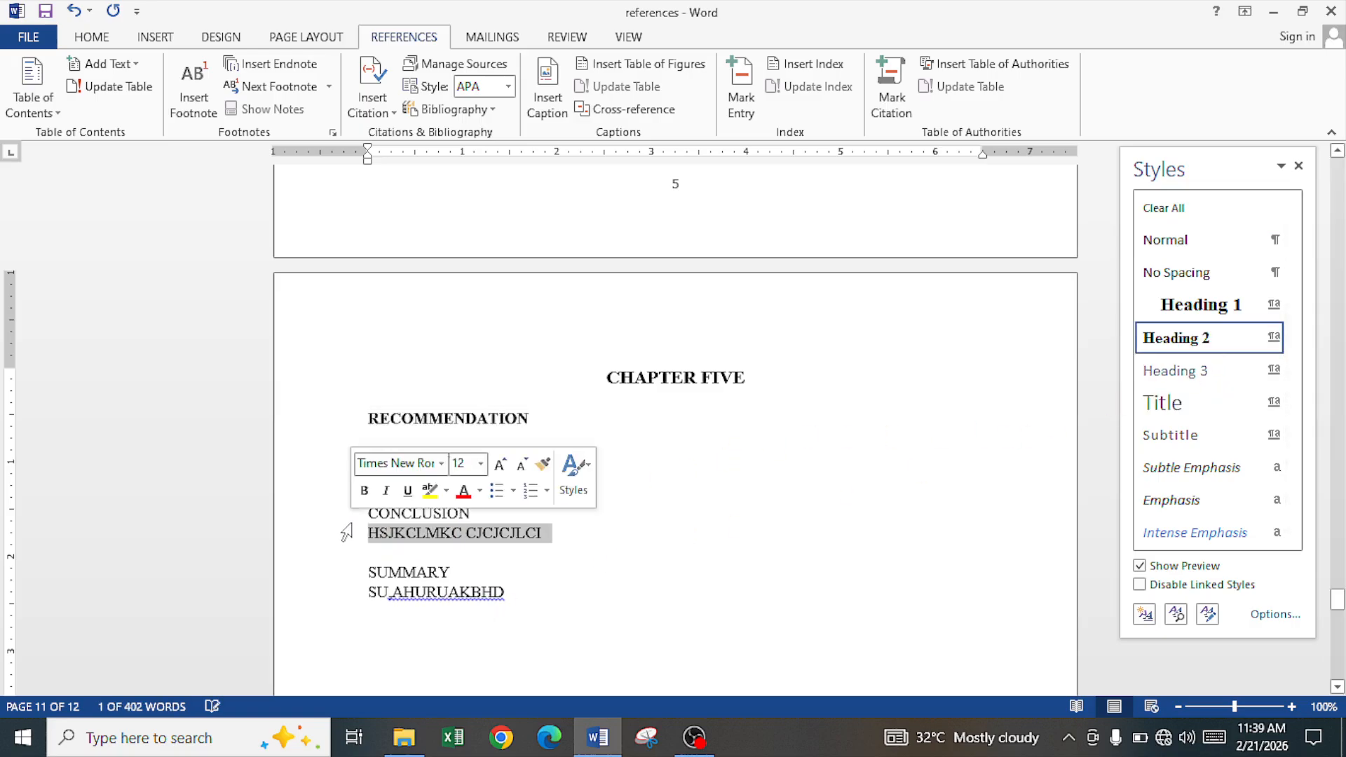
{"action": "left_click", "coordinate": [329, 513]}
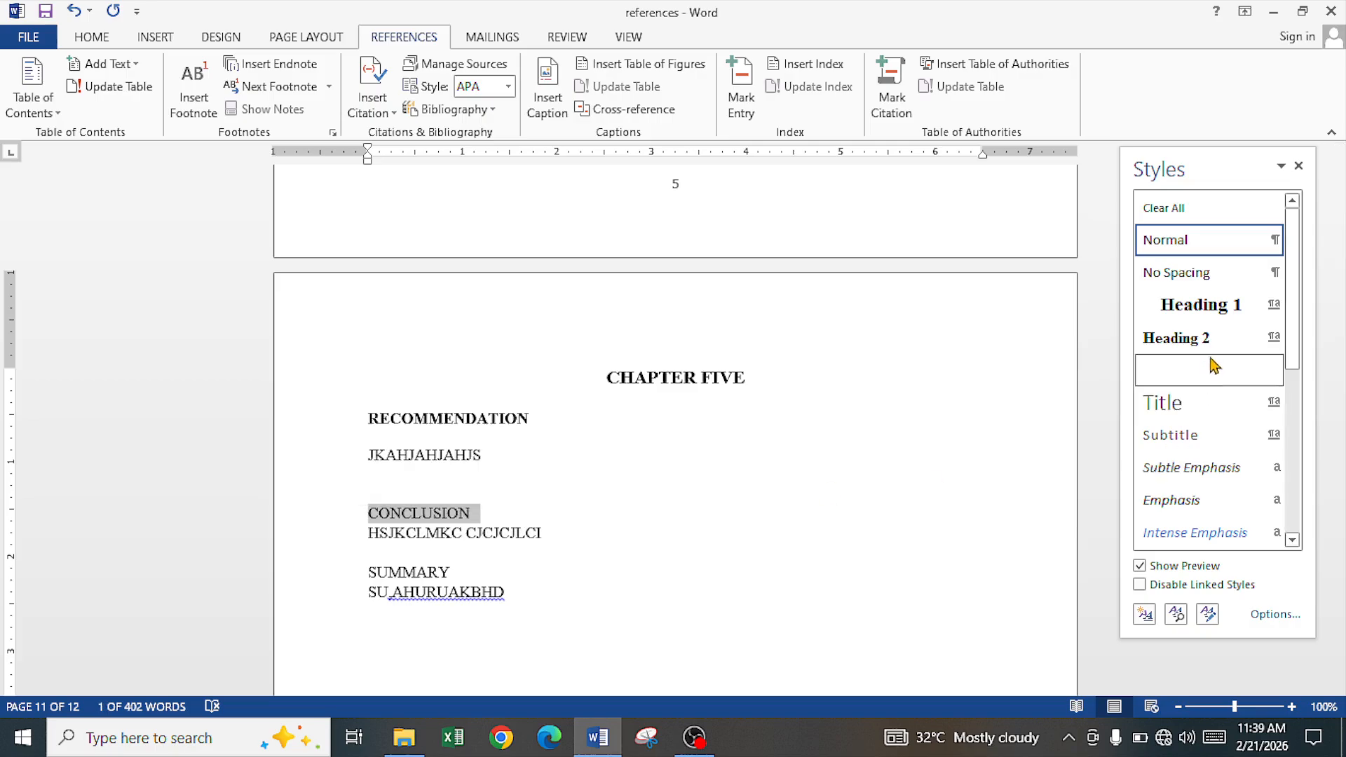
{"action": "left_click", "coordinate": [1178, 338]}
{"action": "left_click", "coordinate": [343, 594]}
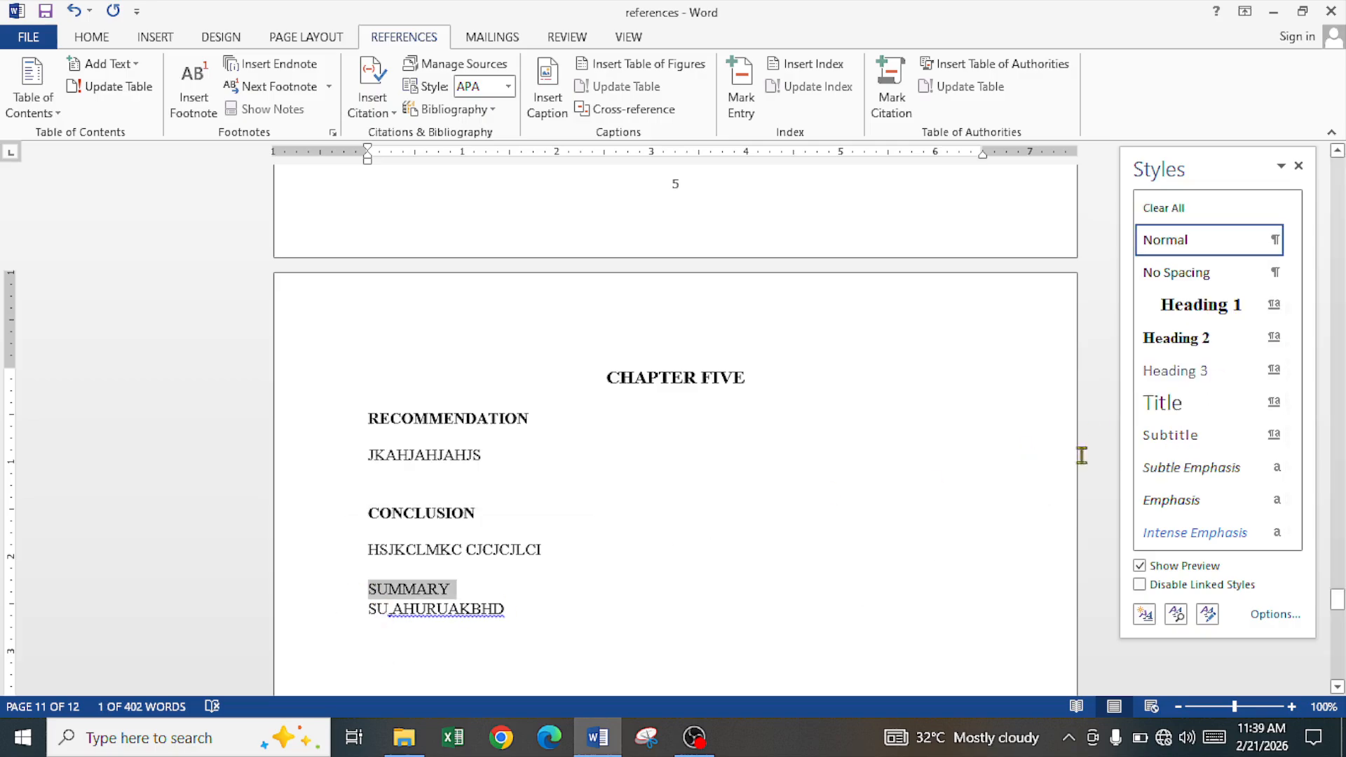
{"action": "left_click", "coordinate": [1178, 339]}
Apply the Heading 1 style to the REFERENCE line on the last page.
{"action": "scroll", "coordinate": [591, 535], "scroll_direction": "down", "scroll_amount": 15}
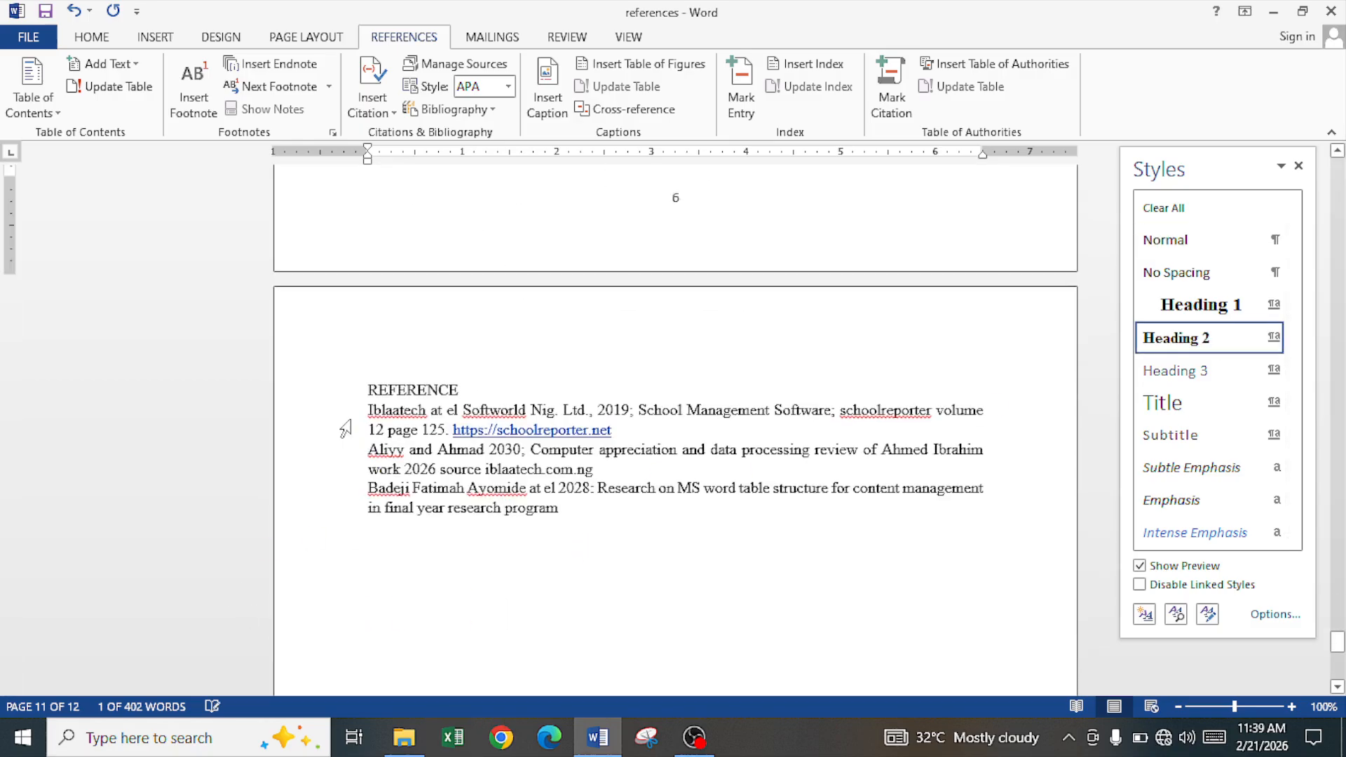
{"action": "left_click", "coordinate": [342, 393]}
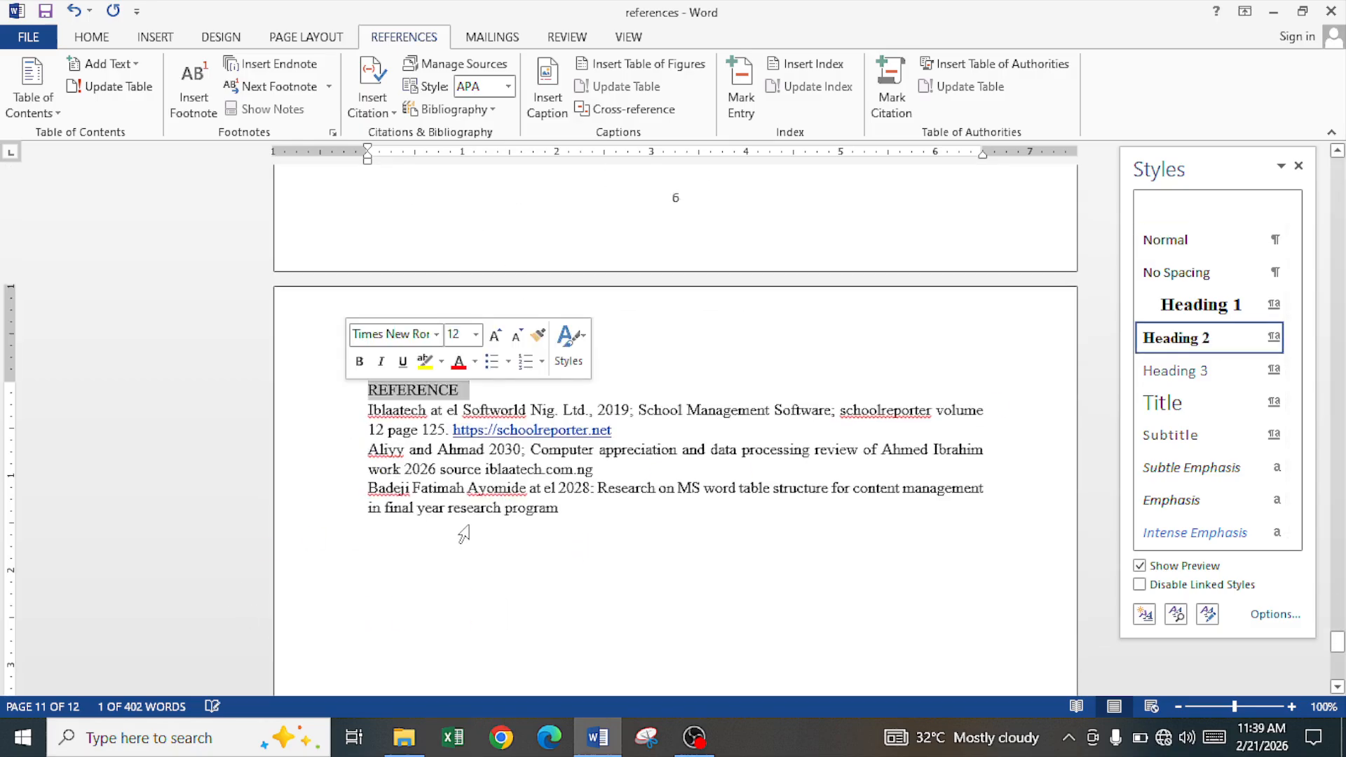
{"action": "left_click", "coordinate": [1232, 307]}
Give the three entries under REFERENCE a hanging indent of about 0.5 inch.
{"action": "left_click_drag", "start_coordinate": [364, 436], "coordinate": [567, 526]}
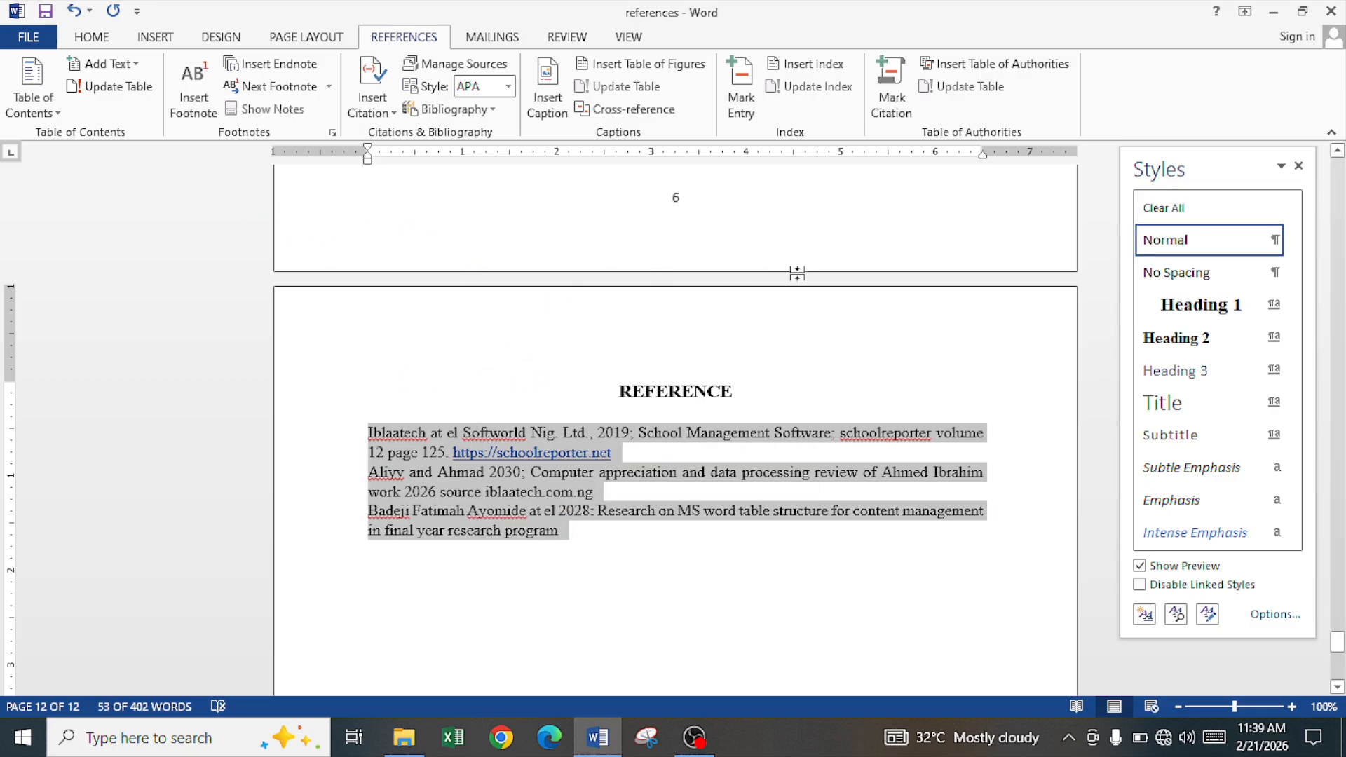
{"action": "left_click", "coordinate": [112, 42]}
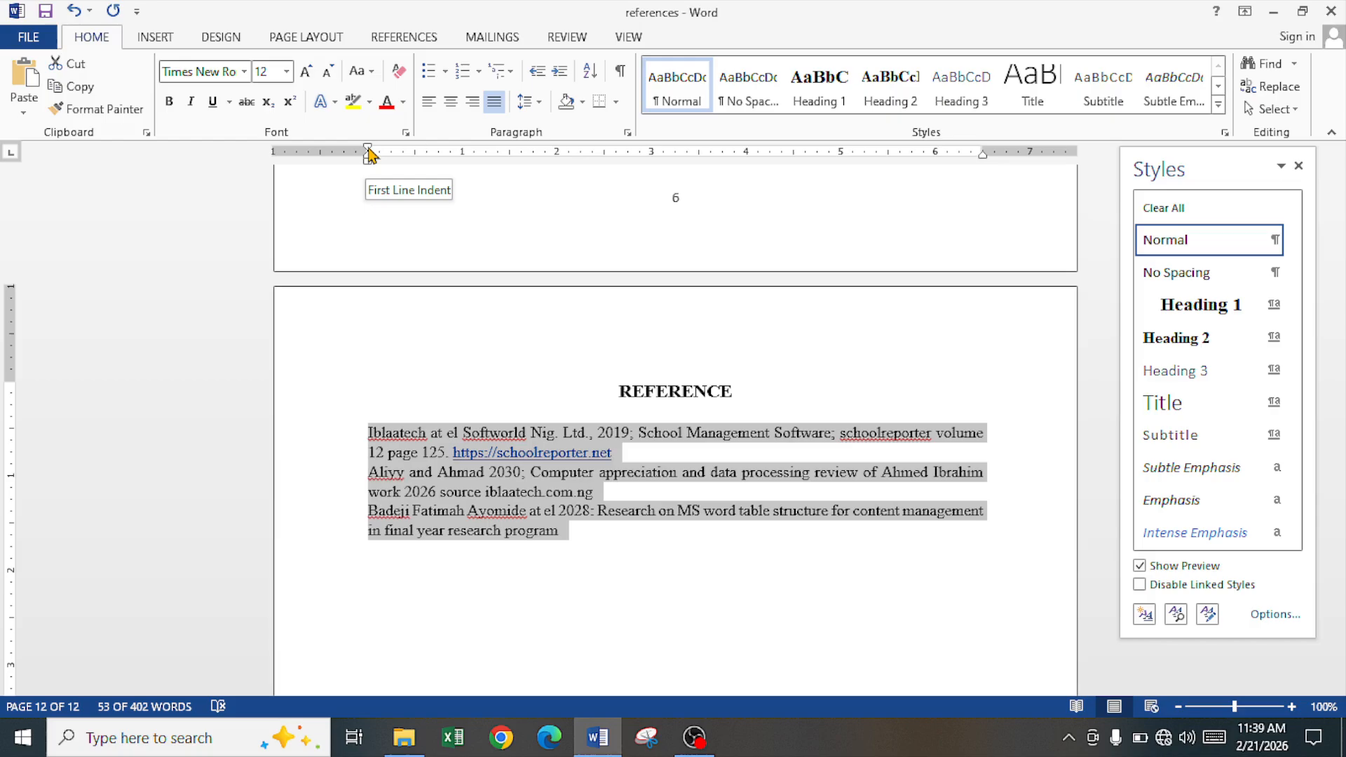
{"action": "left_click", "coordinate": [370, 435]}
{"action": "left_click_drag", "start_coordinate": [370, 435], "coordinate": [380, 436]}
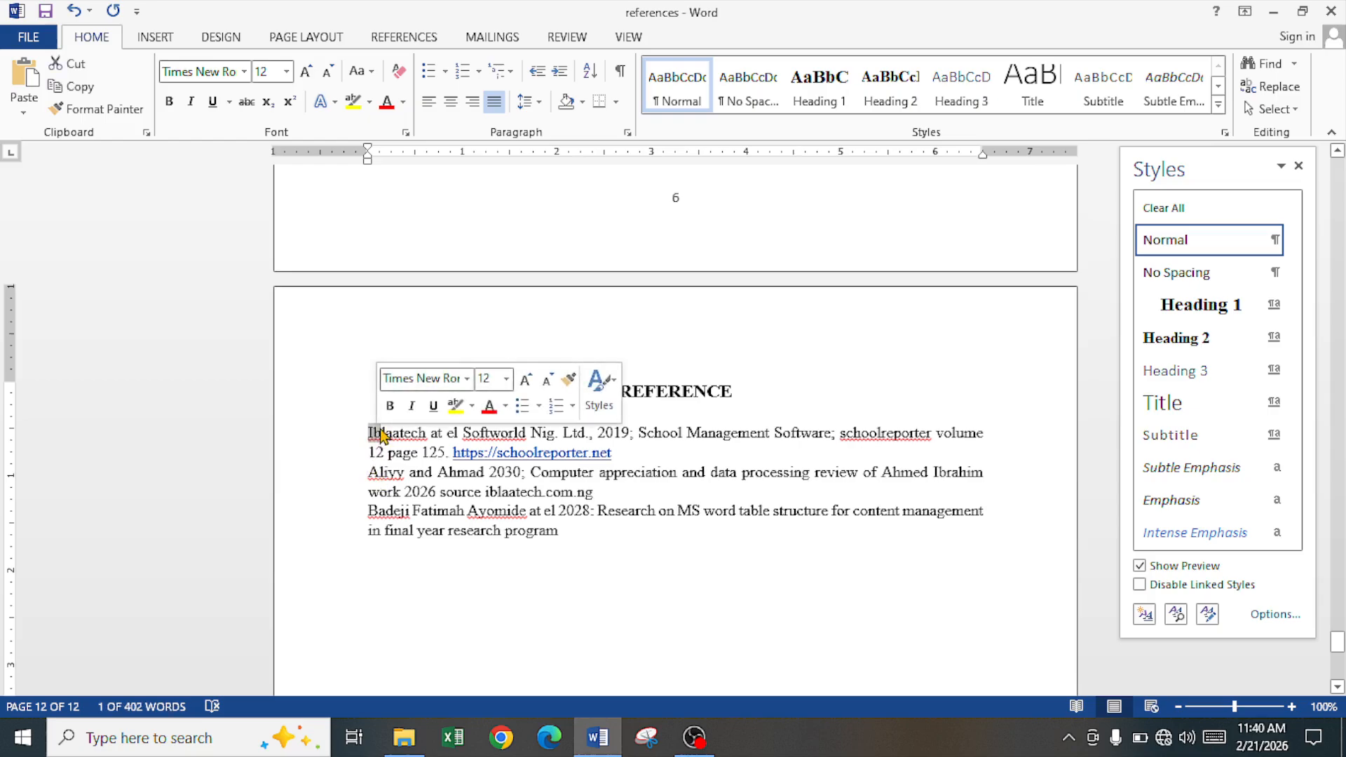
{"action": "left_click_drag", "start_coordinate": [368, 474], "coordinate": [379, 511]}
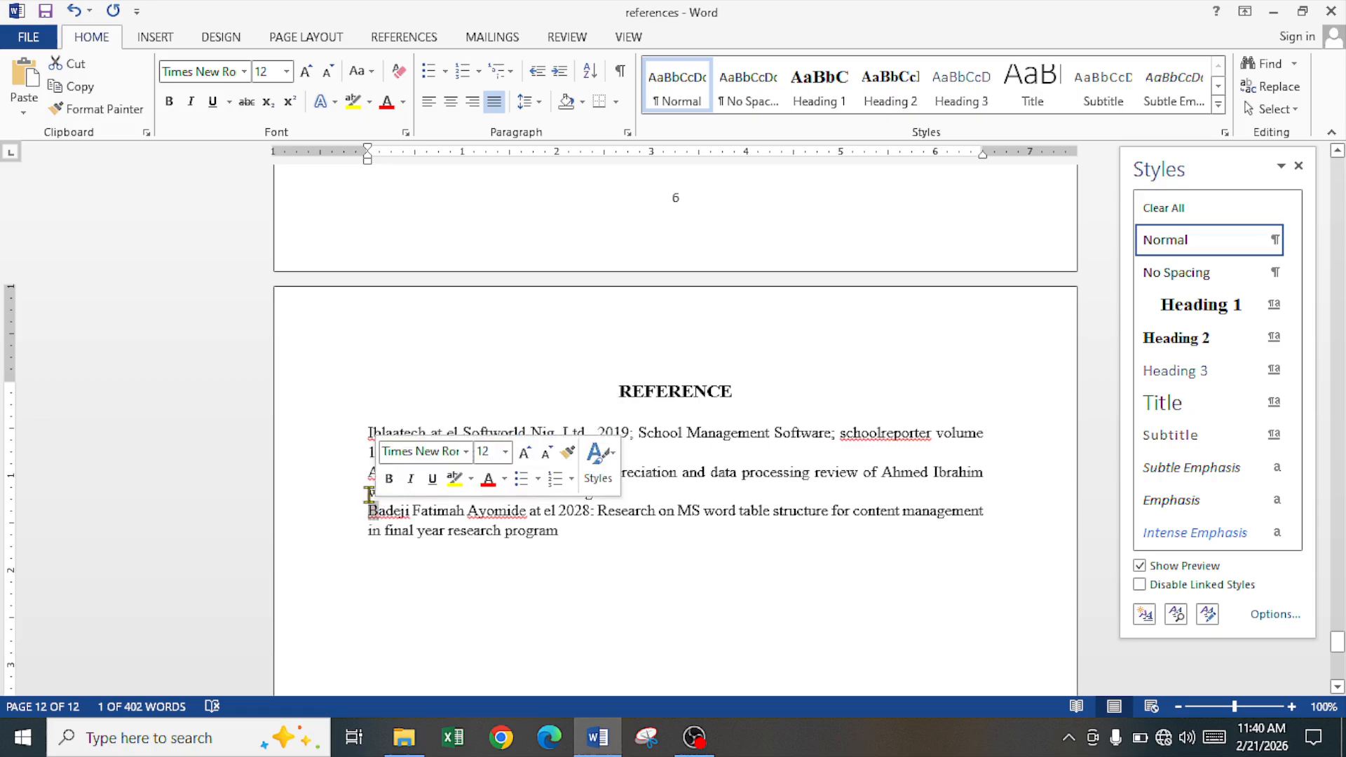
{"action": "left_click", "coordinate": [367, 433]}
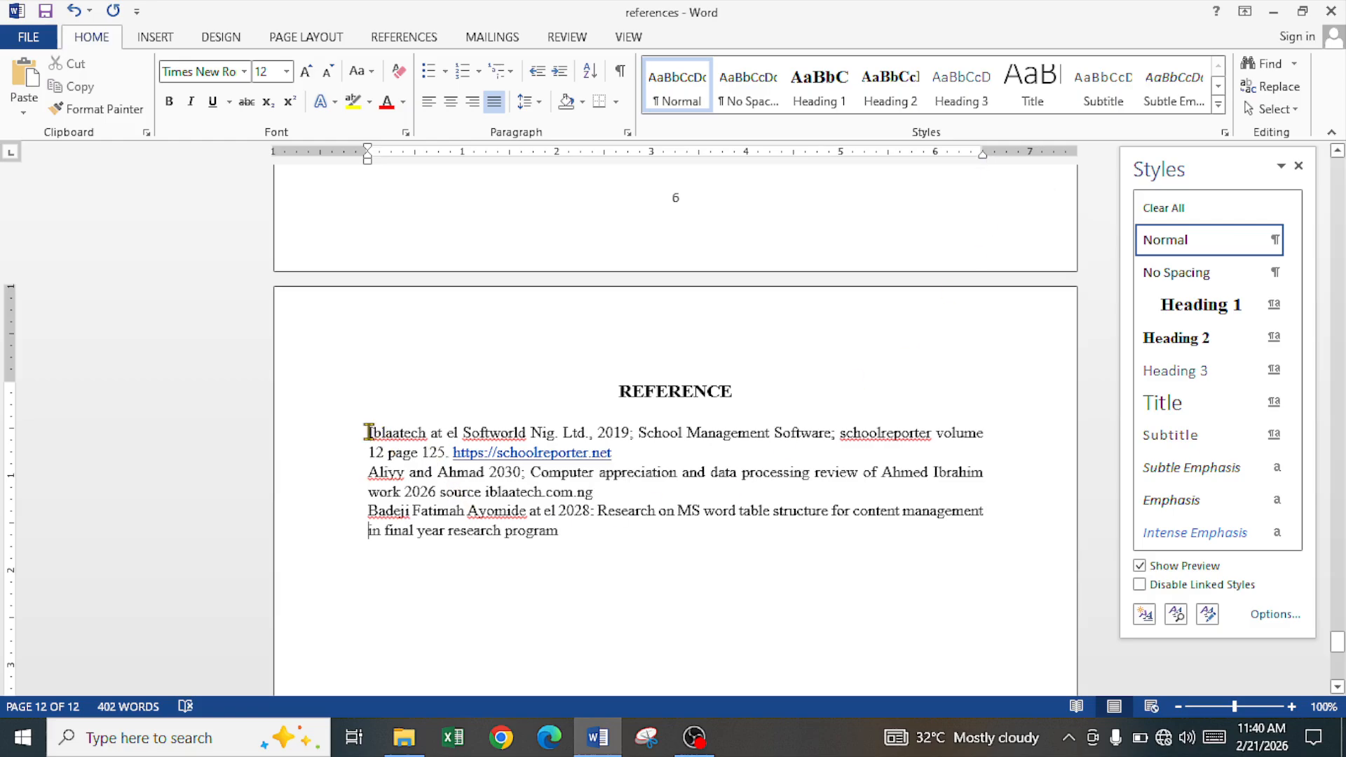
{"action": "left_click_drag", "start_coordinate": [366, 431], "coordinate": [556, 529]}
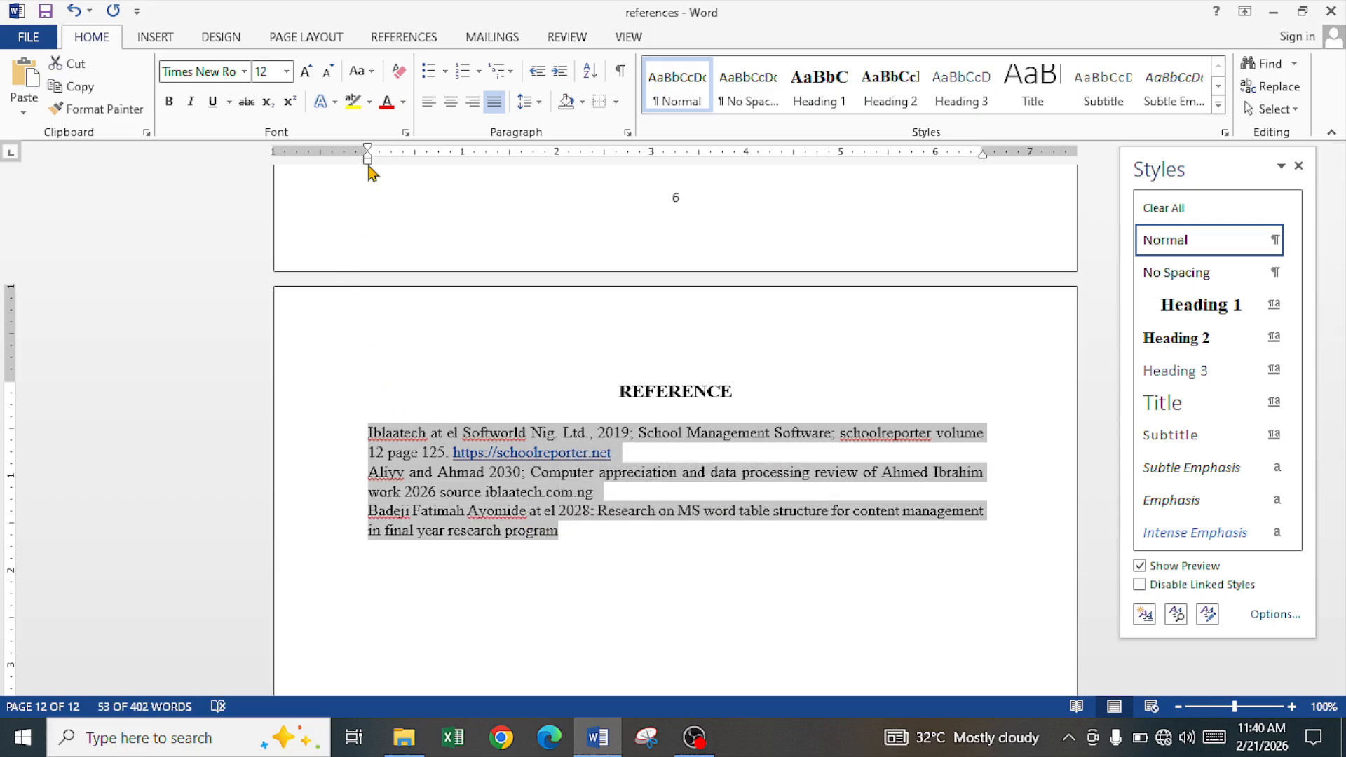
{"action": "mouse_move", "coordinate": [368, 168]}
{"action": "left_mouse_down"}
{"action": "mouse_move", "coordinate": [423, 177]}
{"action": "mouse_move", "coordinate": [416, 153]}
{"action": "mouse_move", "coordinate": [357, 166]}
{"action": "mouse_move", "coordinate": [371, 234]}
{"action": "left_mouse_up"}
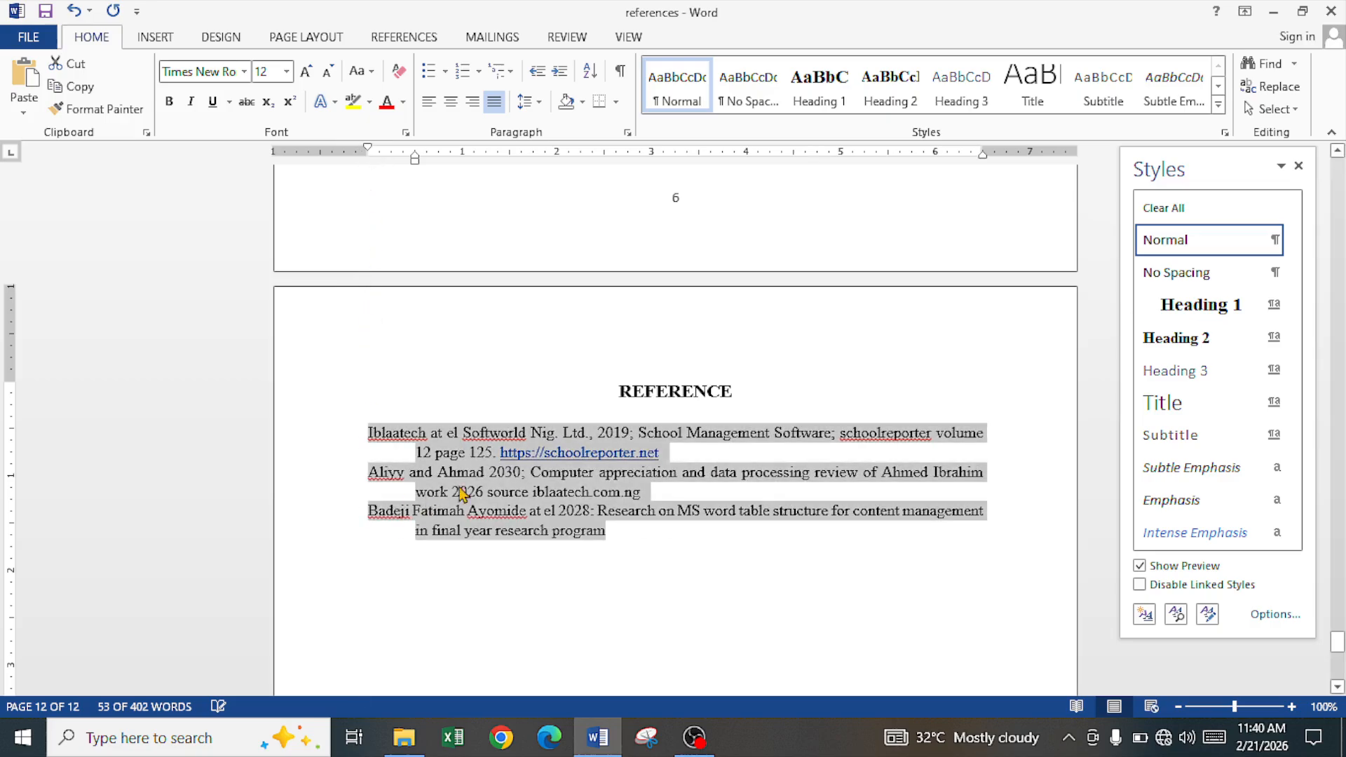
Sort the reference entries by paragraphs as text in ascending order, with no header row.
{"action": "left_click", "coordinate": [590, 72]}
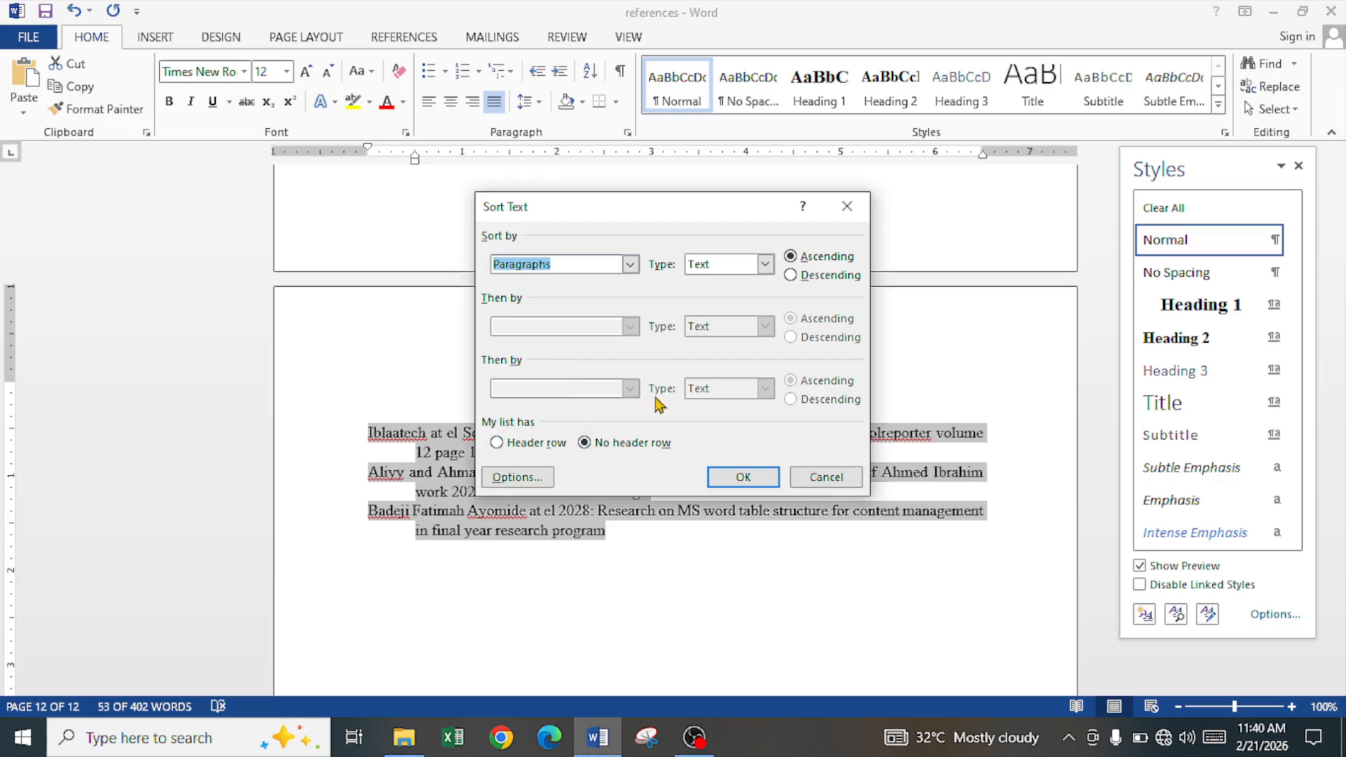
{"action": "left_click", "coordinate": [766, 270]}
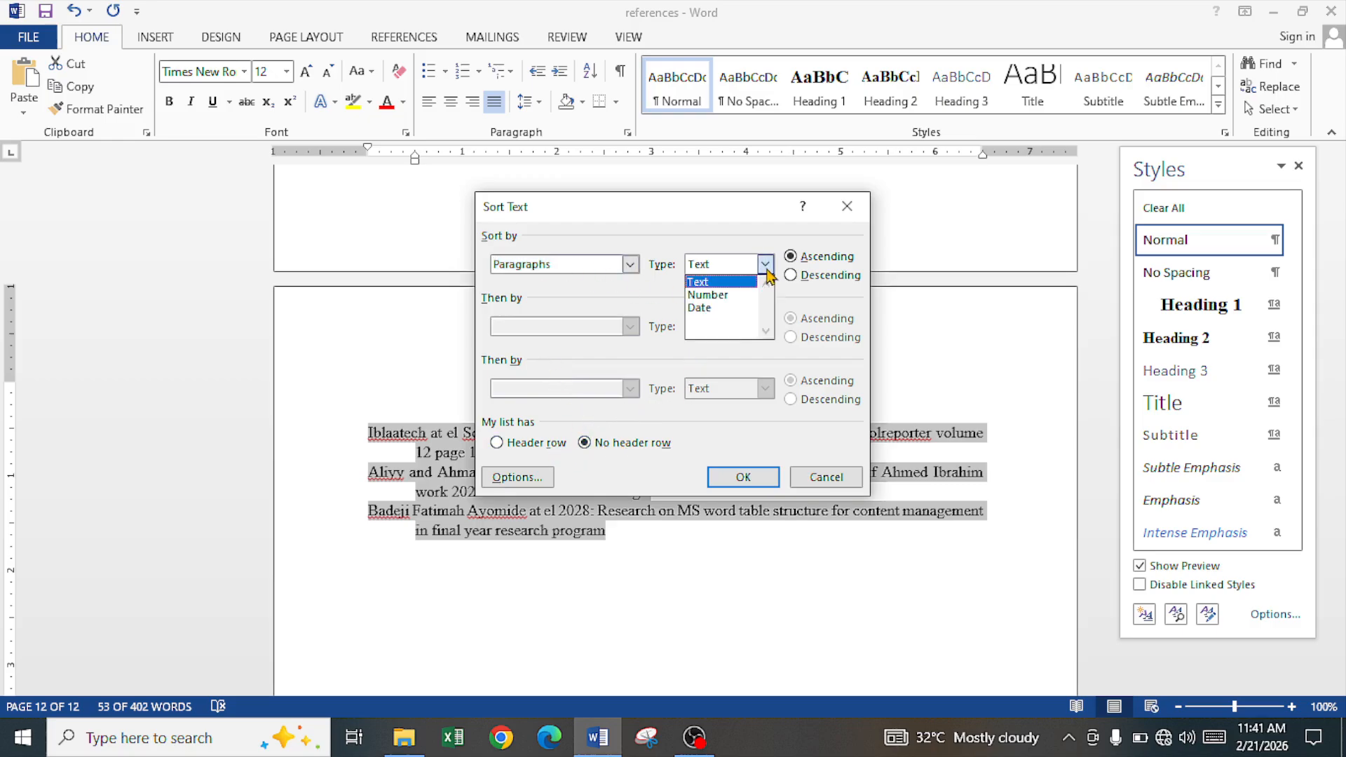
{"action": "left_click", "coordinate": [766, 265]}
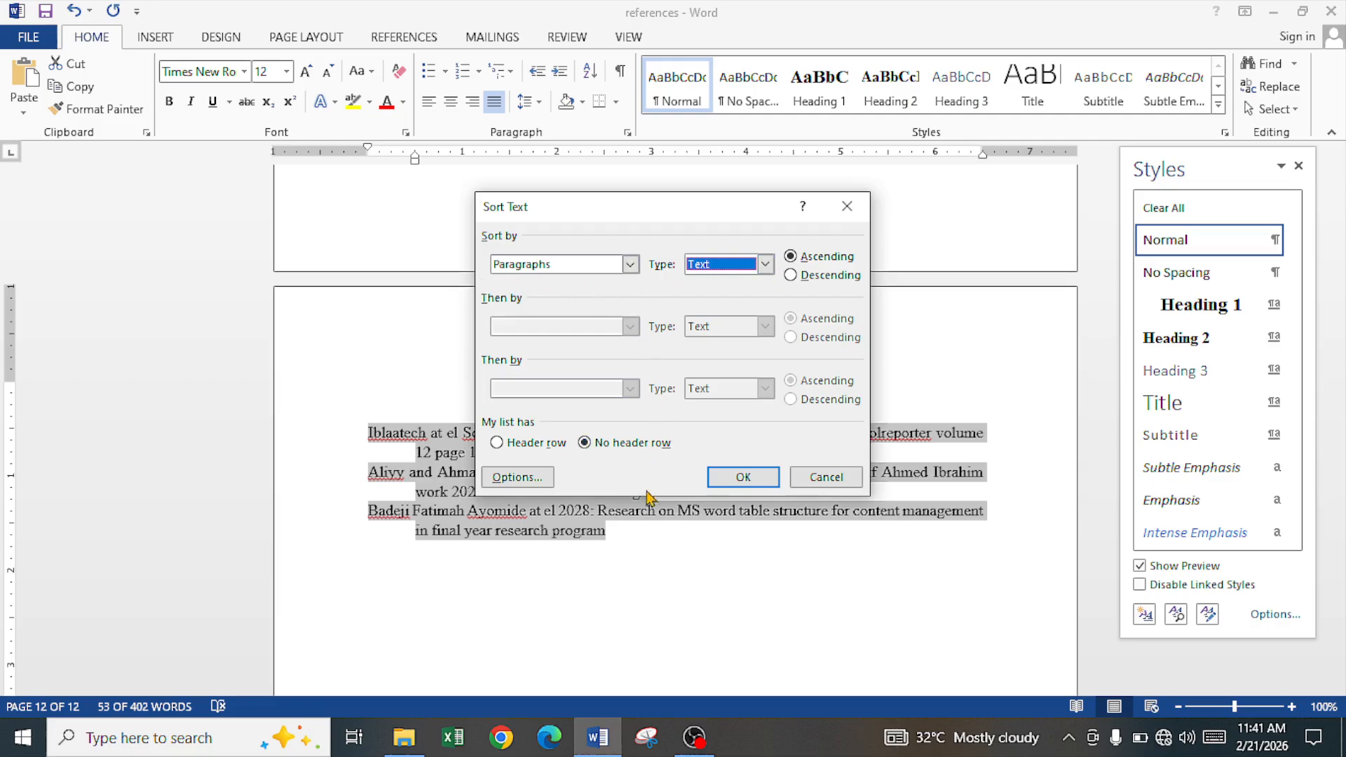
{"action": "left_click", "coordinate": [736, 480]}
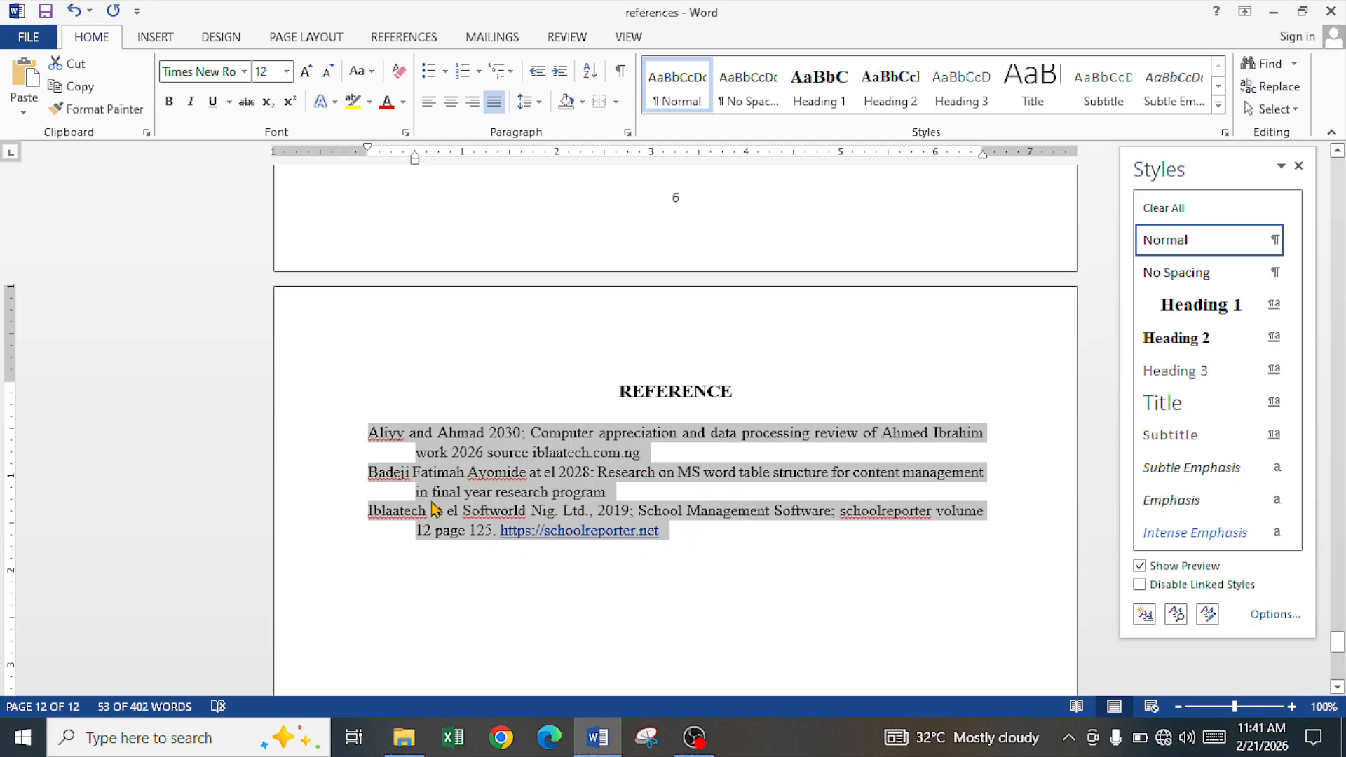
Insert blank lines to separate the sorted reference entries from one another.
{"action": "left_click", "coordinate": [541, 103]}
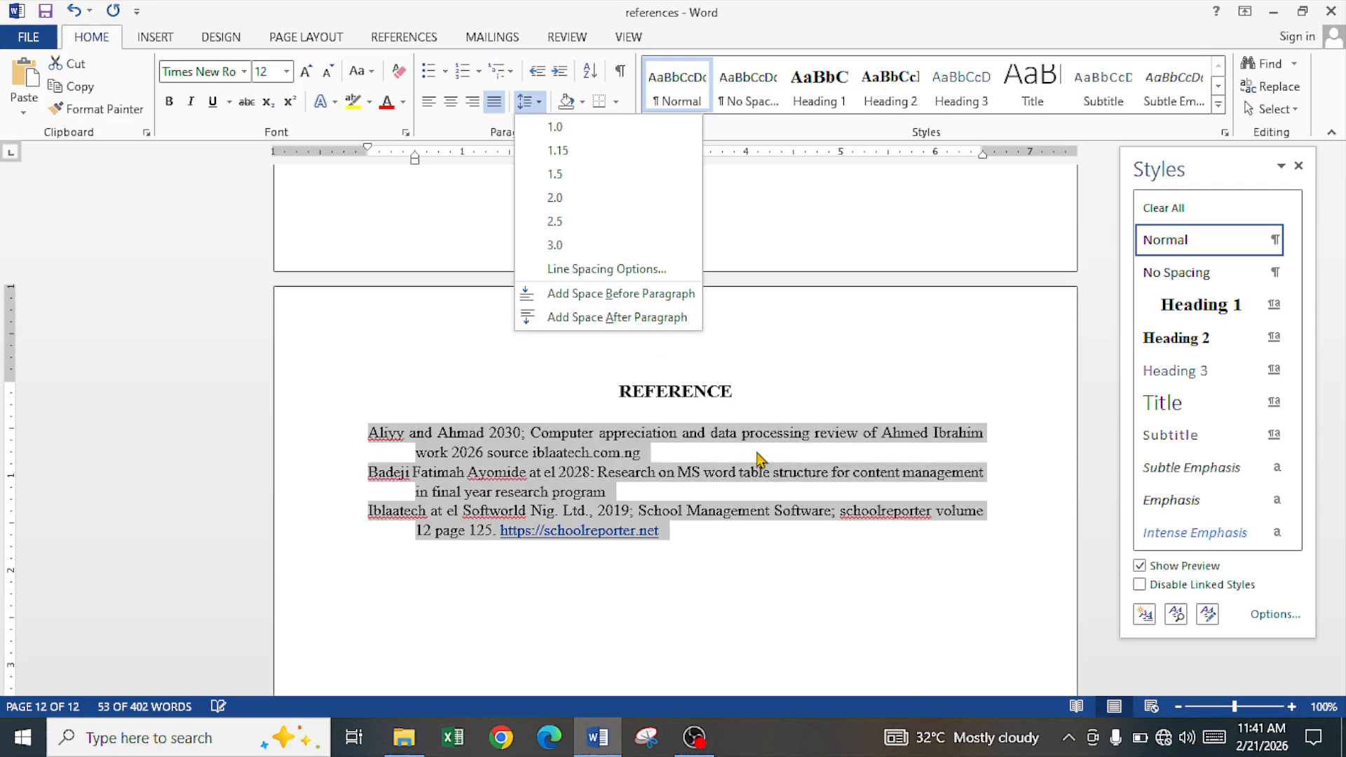
{"action": "left_click", "coordinate": [691, 461]}
{"action": "left_click", "coordinate": [658, 461]}
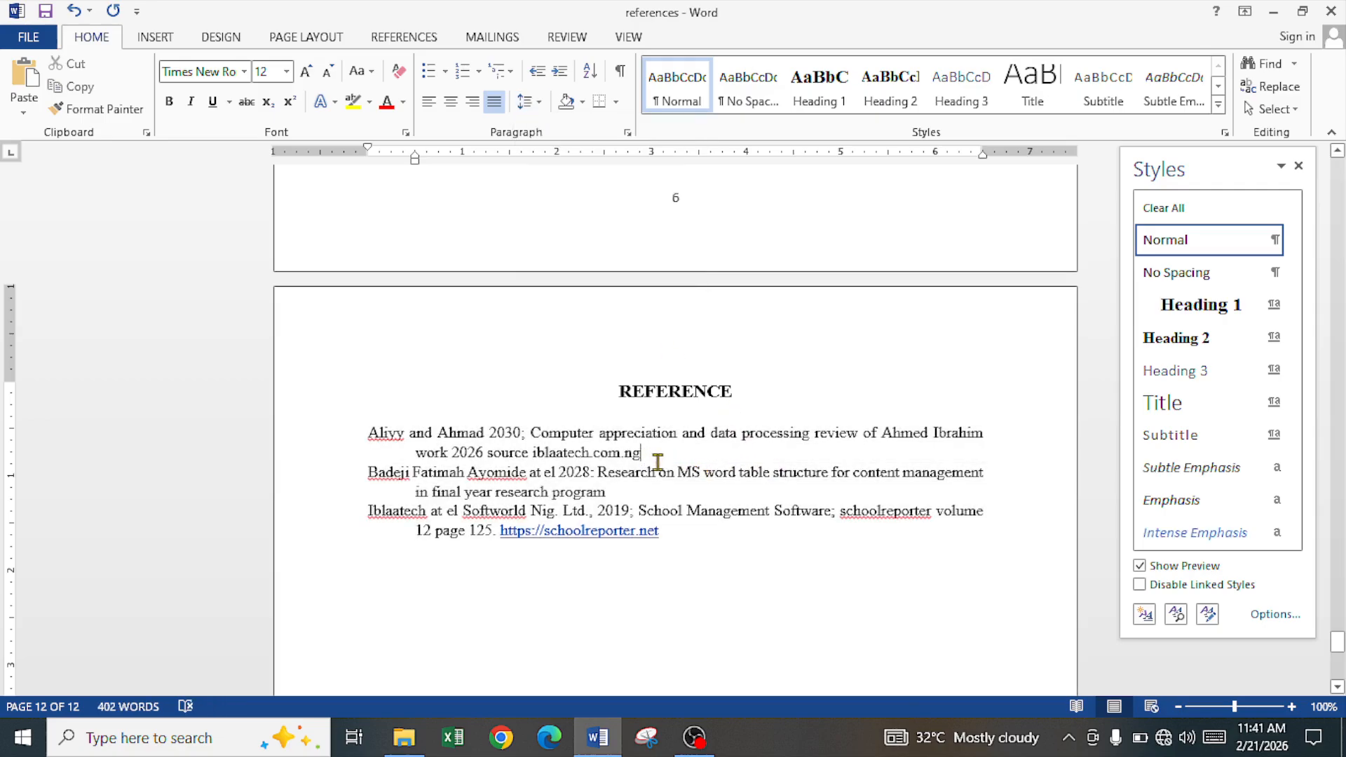
{"action": "key", "text": "Return"}
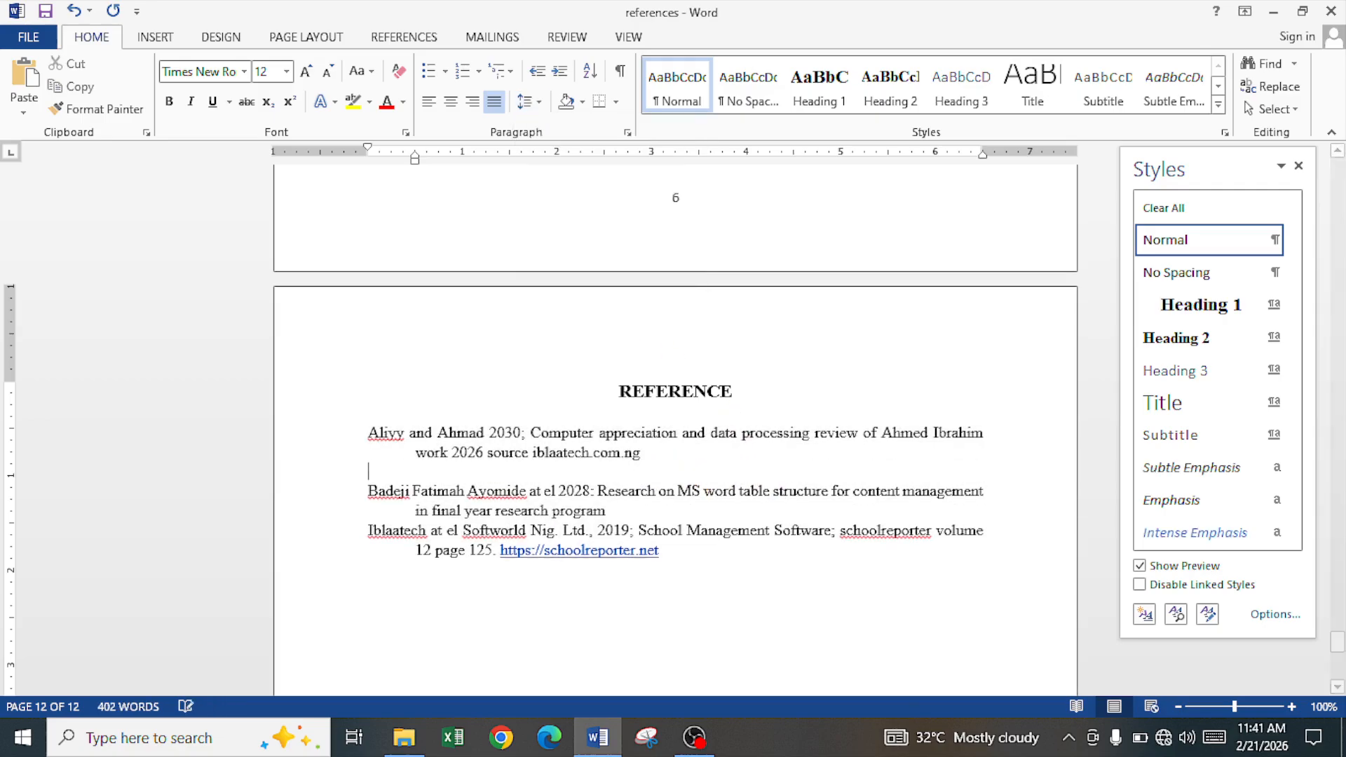
{"action": "left_click", "coordinate": [631, 510]}
{"action": "key", "text": "Return"}
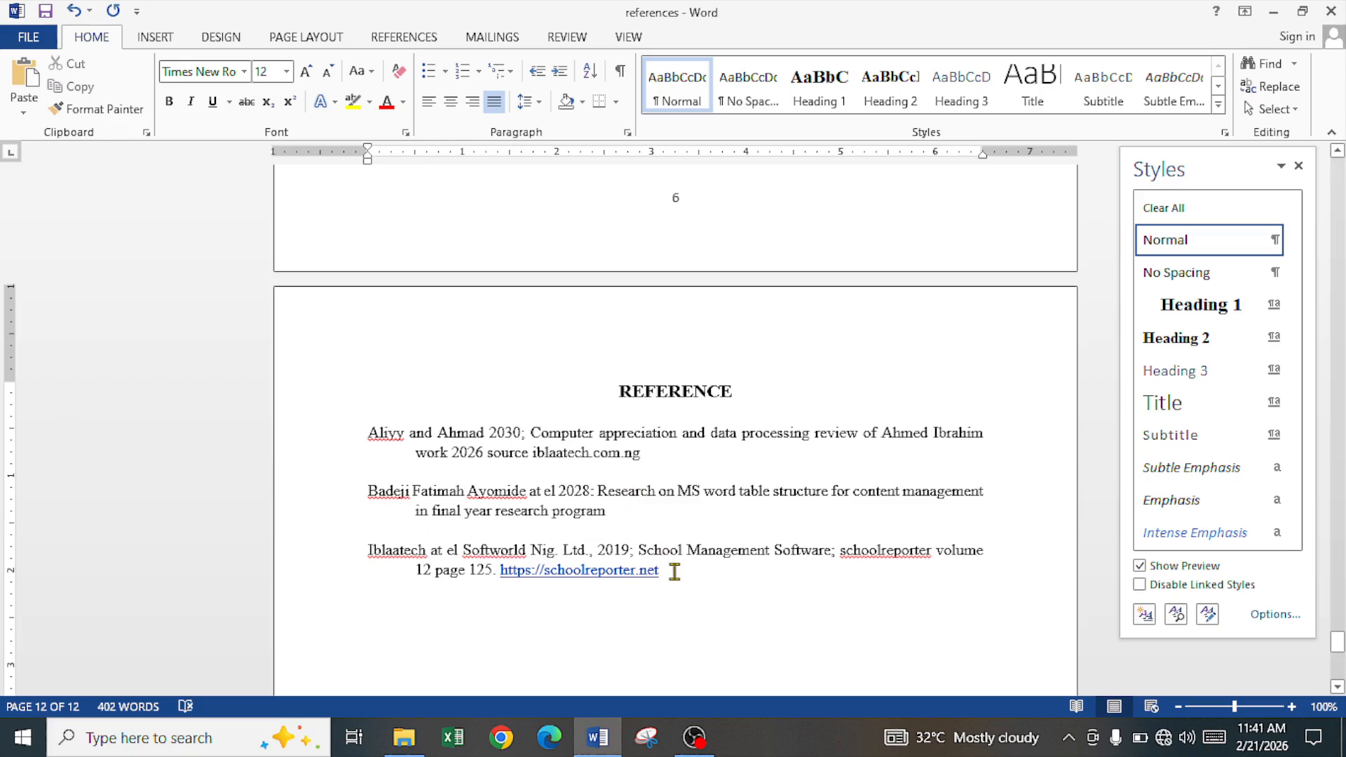
{"action": "key", "text": "Return"}
Insert the Automatic Table 1 table of contents on the empty line below the TABLE OF CONTENT heading.
{"action": "scroll", "coordinate": [663, 461], "scroll_direction": "up", "scroll_amount": 15}
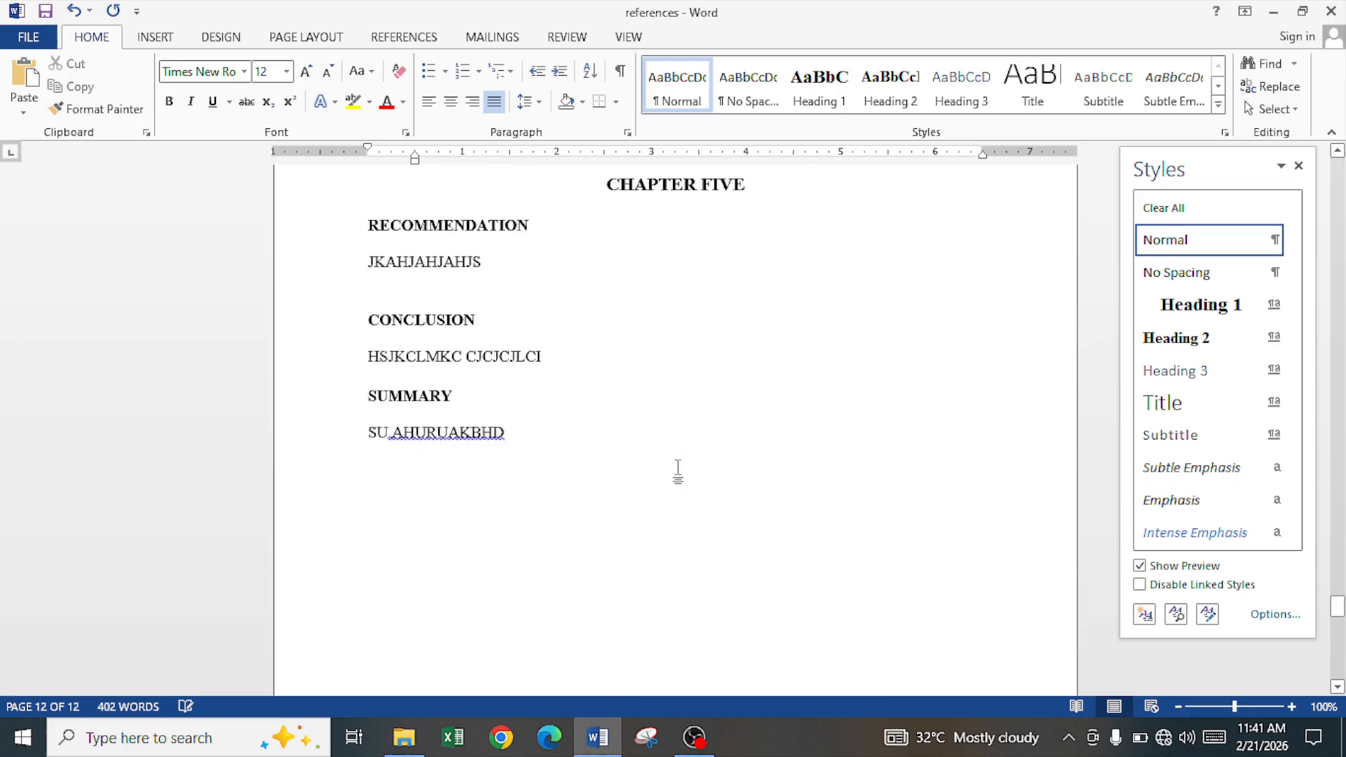
{"action": "scroll", "coordinate": [677, 484], "scroll_direction": "up", "scroll_amount": 20}
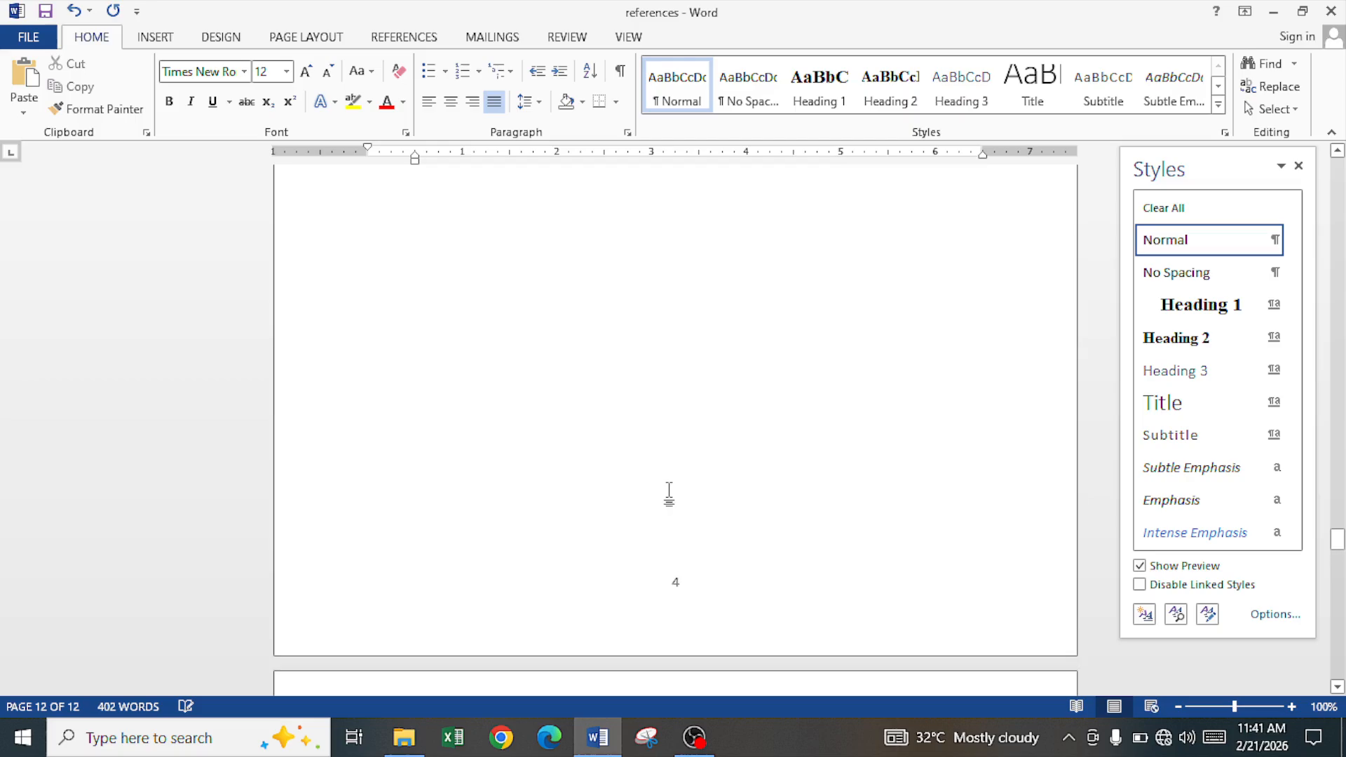
{"action": "scroll", "coordinate": [666, 480], "scroll_direction": "up", "scroll_amount": 15}
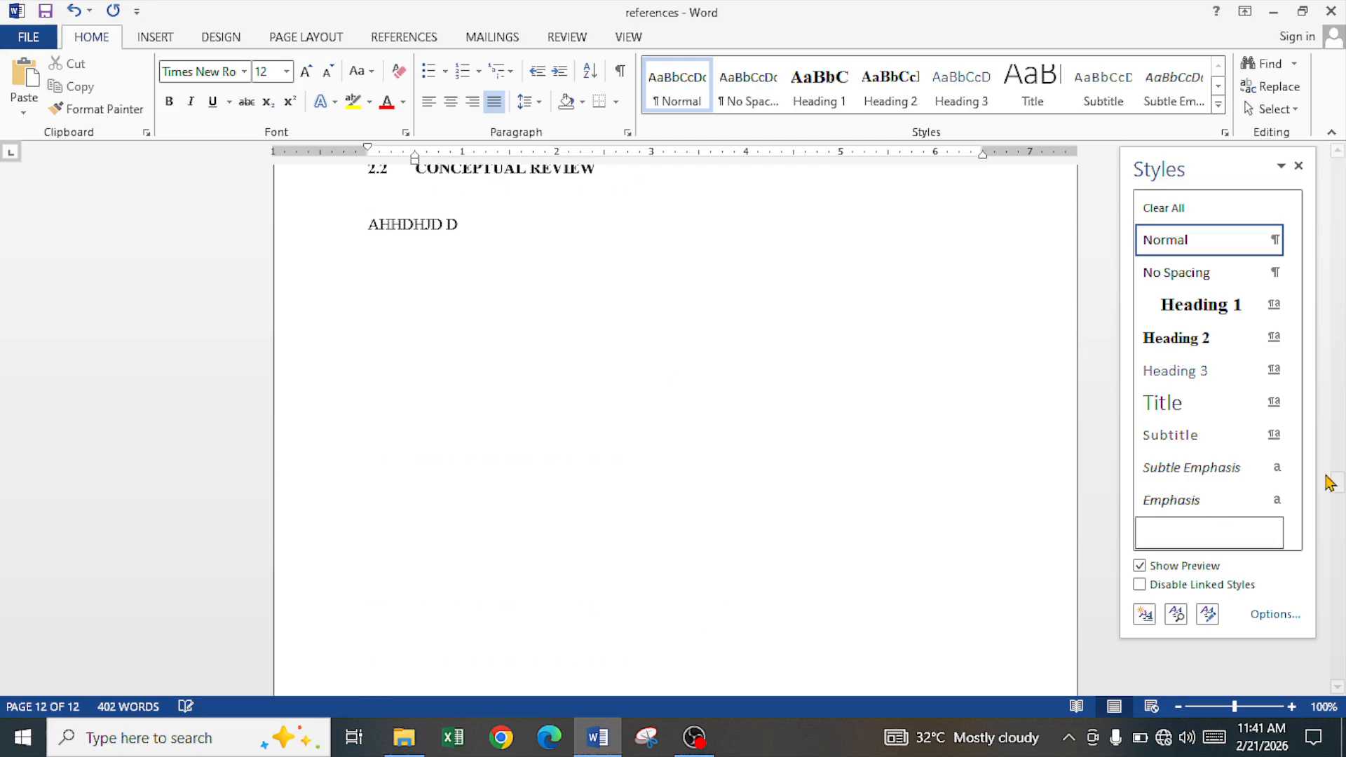
{"action": "left_click_drag", "start_coordinate": [1340, 496], "coordinate": [1341, 220]}
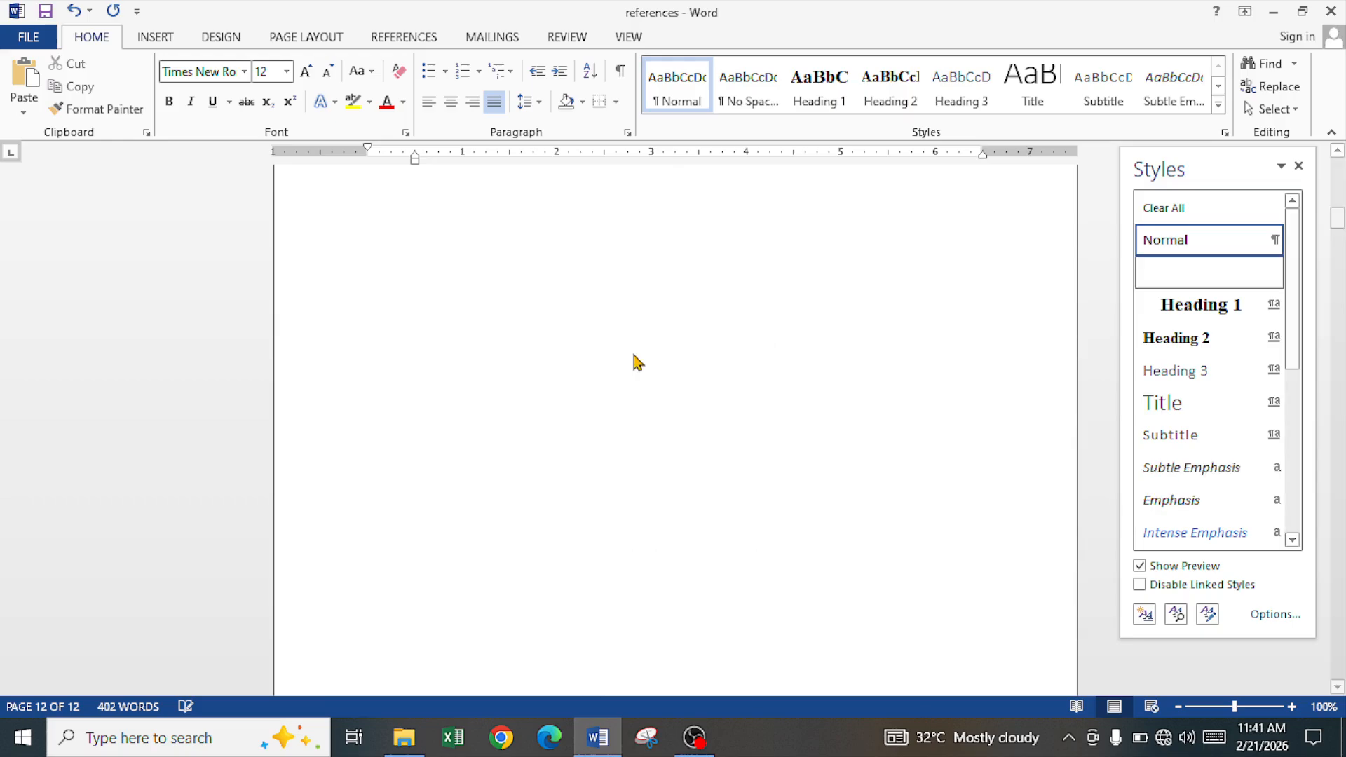
{"action": "left_click", "coordinate": [1338, 151]}
{"action": "left_click", "coordinate": [1337, 152]}
{"action": "left_click", "coordinate": [501, 286]}
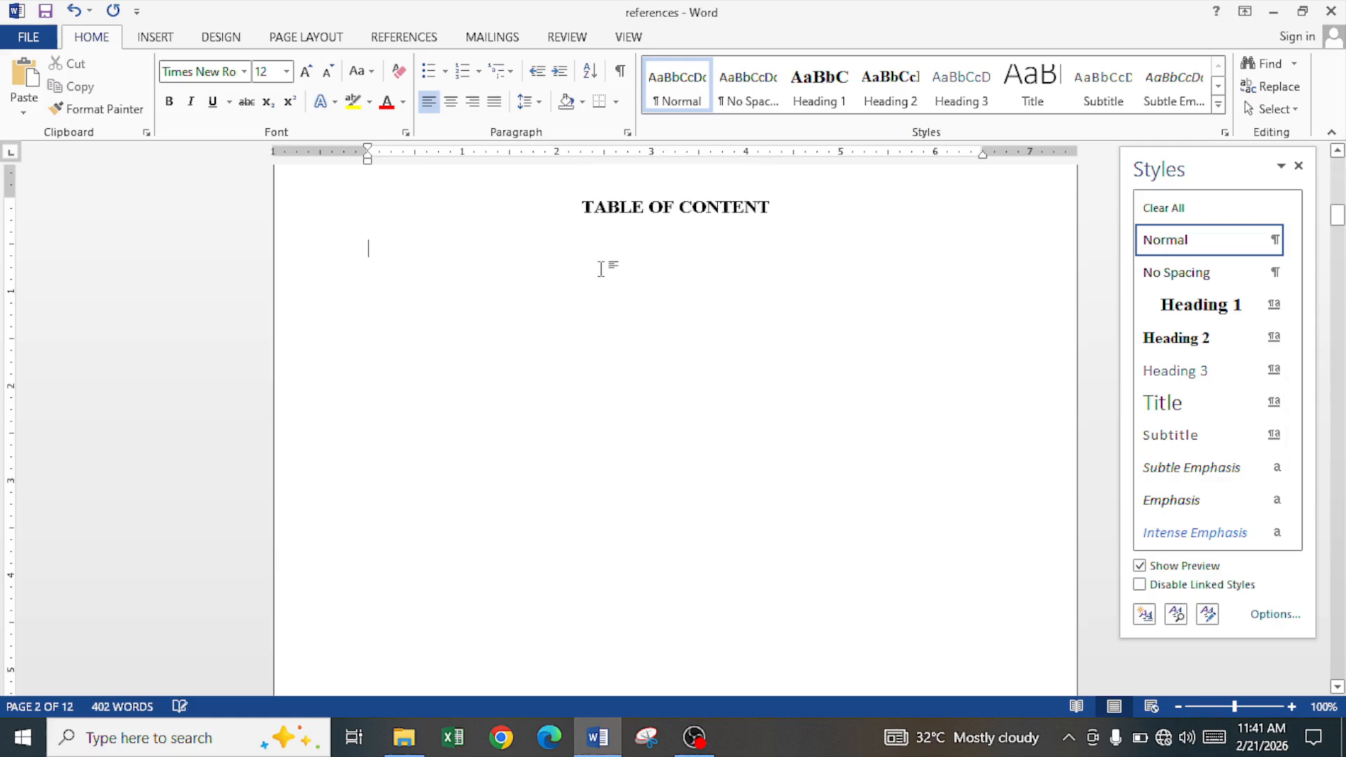
{"action": "left_click", "coordinate": [401, 38]}
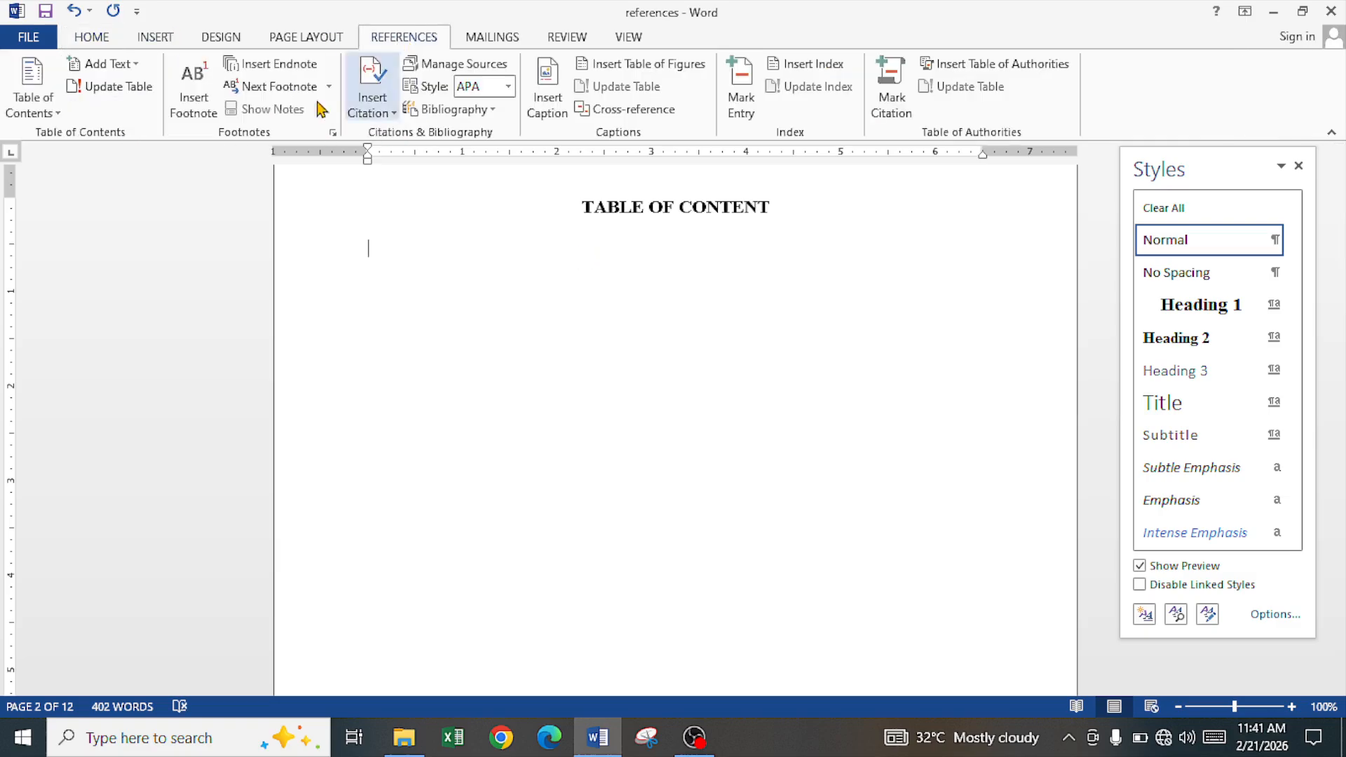
{"action": "left_click", "coordinate": [31, 105]}
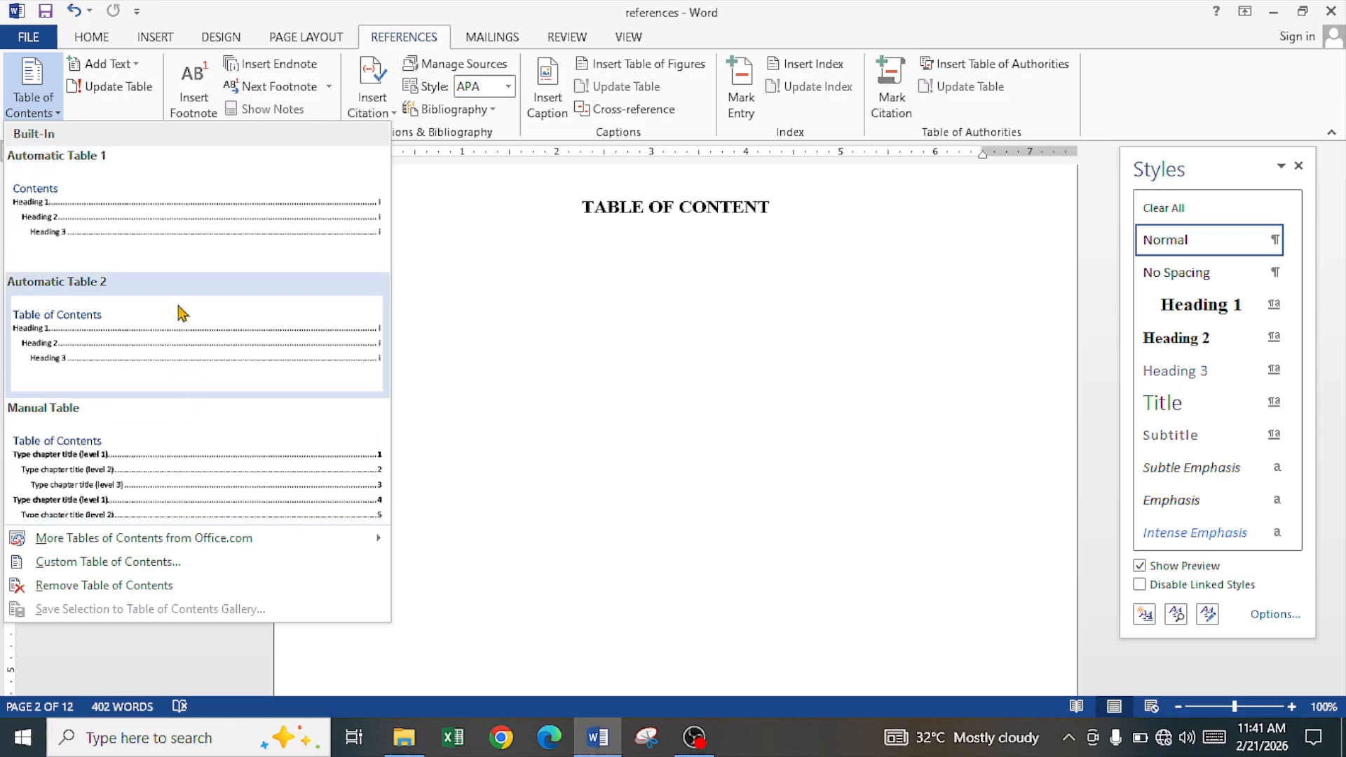
{"action": "left_click", "coordinate": [166, 223]}
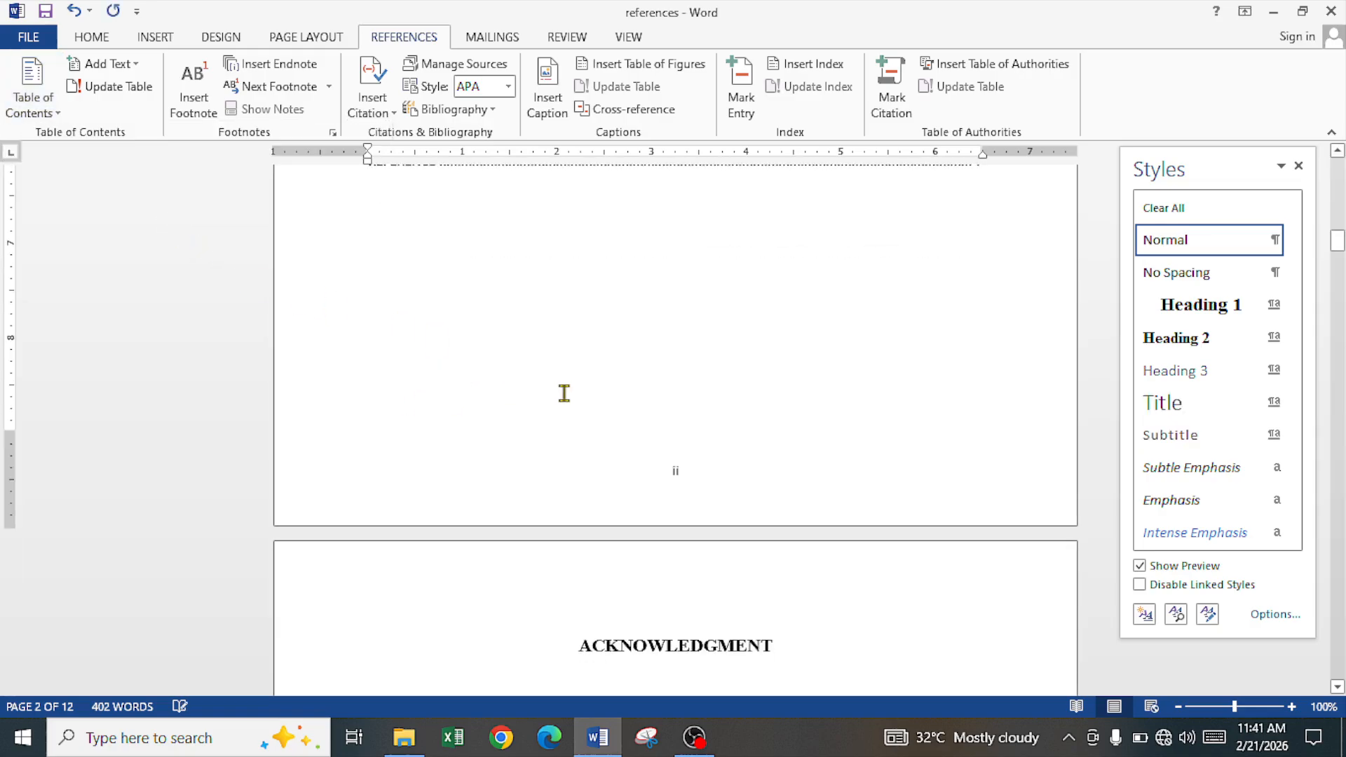
{"action": "scroll", "coordinate": [565, 393], "scroll_direction": "up", "scroll_amount": 10}
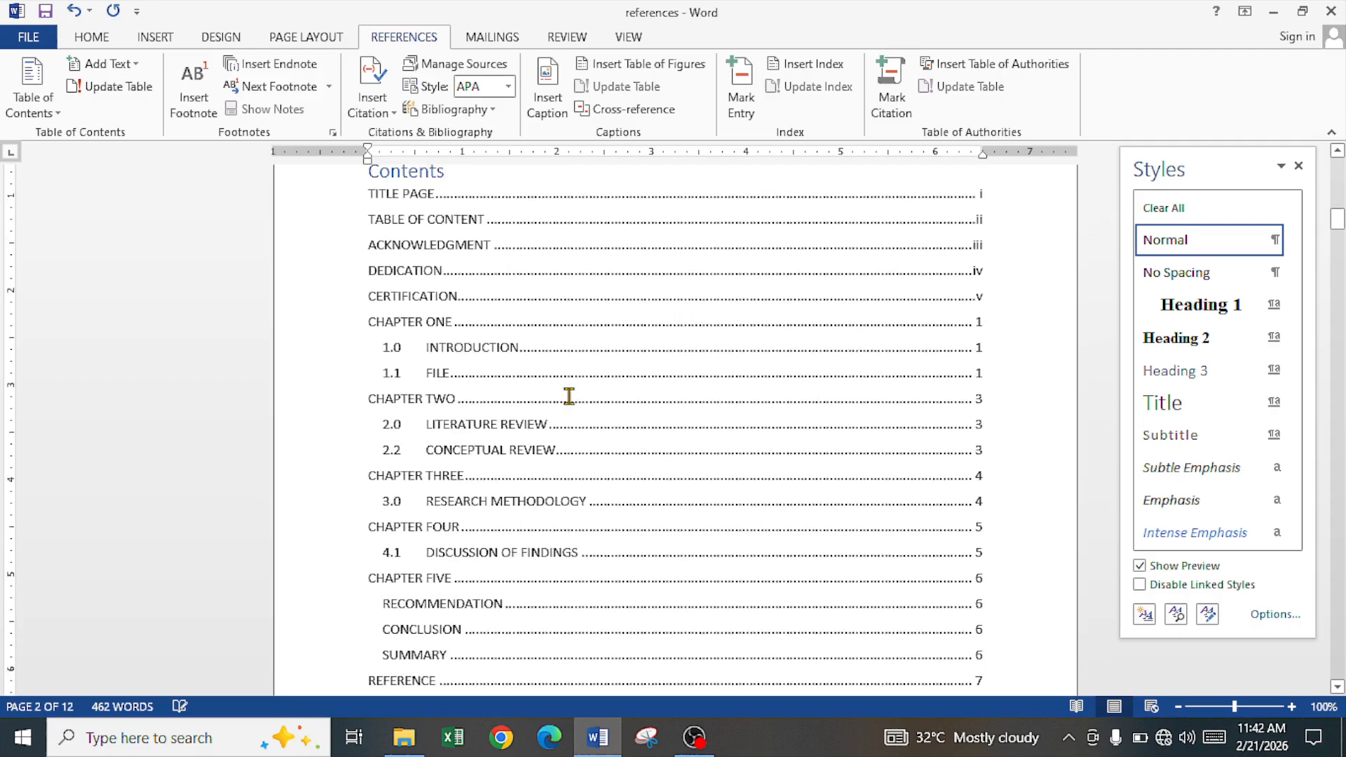
Review the entries and page numbers of the table of contents against the surrounding preliminary pages.
{"action": "scroll", "coordinate": [569, 395], "scroll_direction": "up", "scroll_amount": 1}
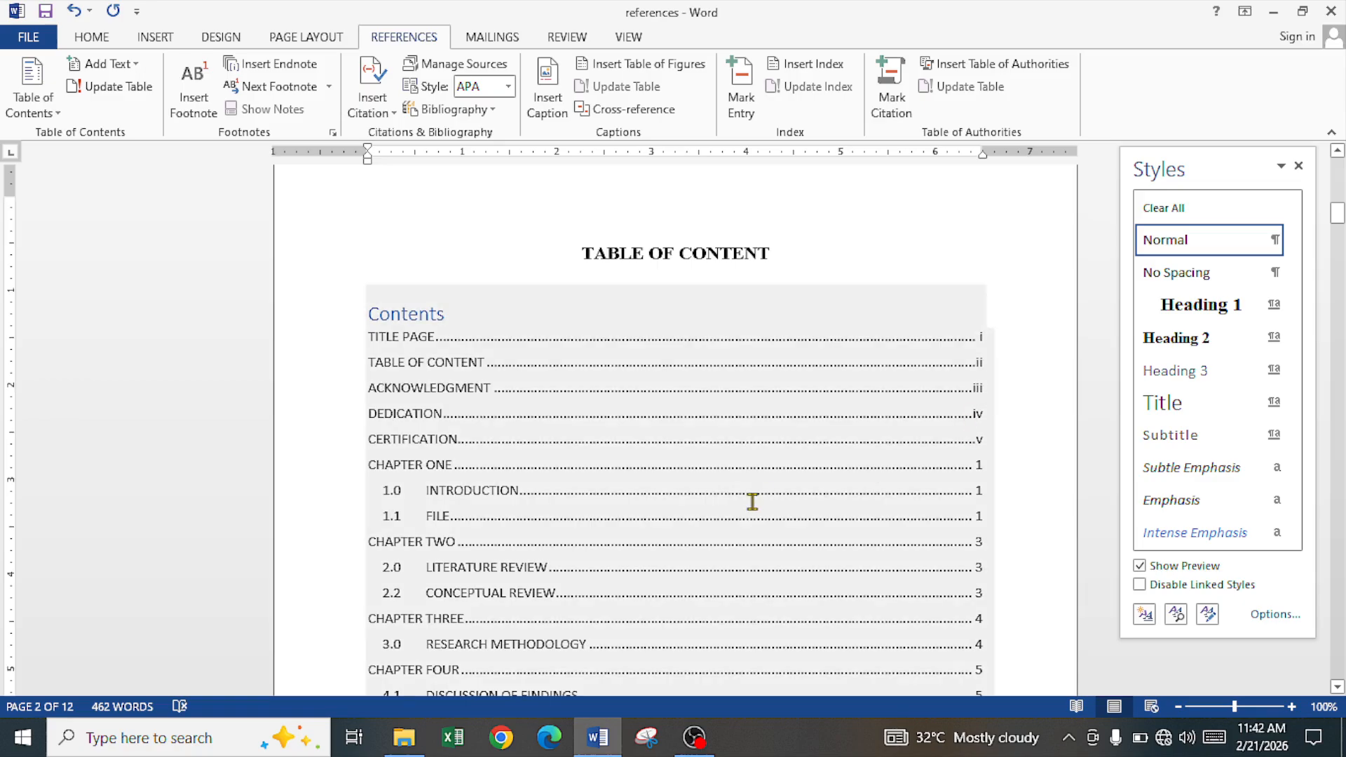
{"action": "scroll", "coordinate": [752, 502], "scroll_direction": "down", "scroll_amount": 5}
{"action": "scroll", "coordinate": [752, 502], "scroll_direction": "up", "scroll_amount": 3}
{"action": "scroll", "coordinate": [752, 502], "scroll_direction": "up", "scroll_amount": 3}
{"action": "scroll", "coordinate": [412, 384], "scroll_direction": "down", "scroll_amount": 3}
{"action": "scroll", "coordinate": [475, 486], "scroll_direction": "down", "scroll_amount": 5}
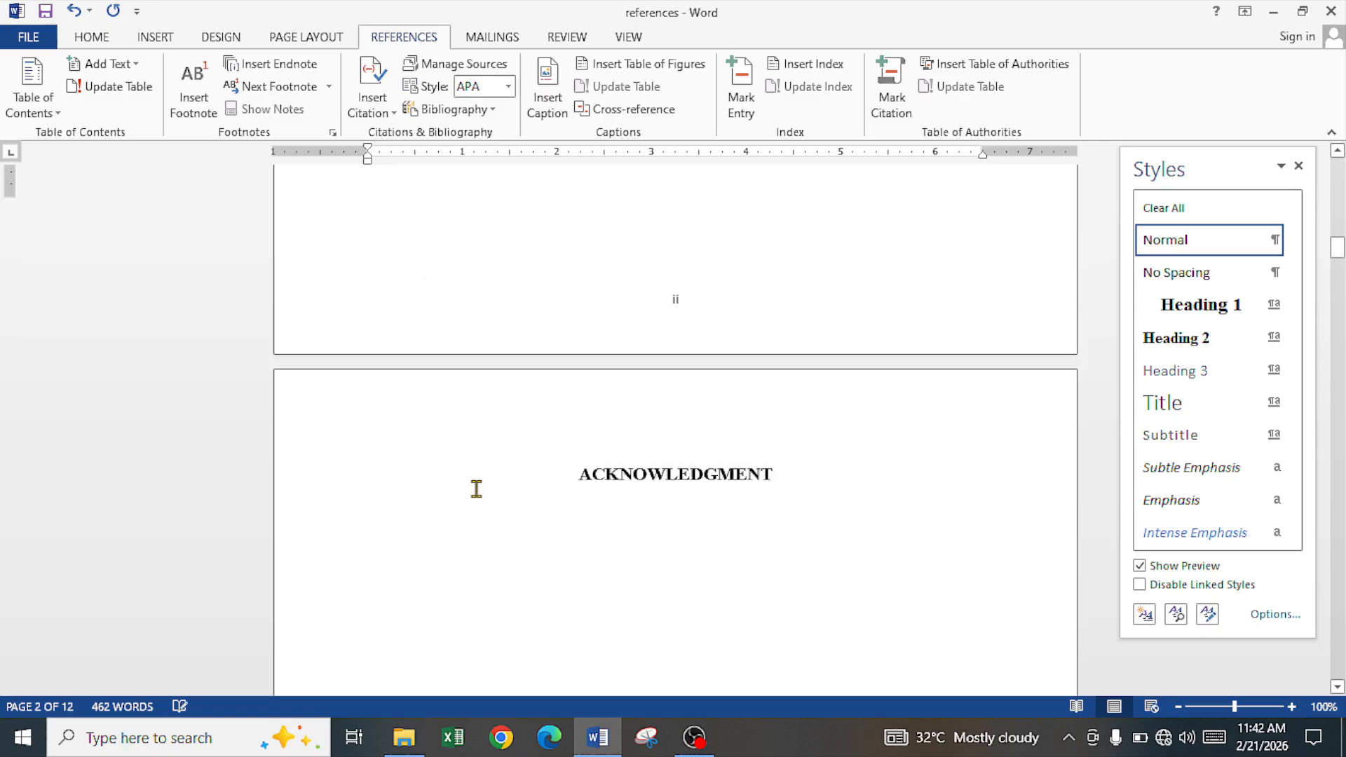
Add a footnote to the SAVE and PRINT sentences in section 1.1 FILE reading 'SAVE CAN ALSO BE ACHIEVE BY PRESSING CONTROL "S"'.
{"action": "scroll", "coordinate": [476, 488], "scroll_direction": "down", "scroll_amount": 10}
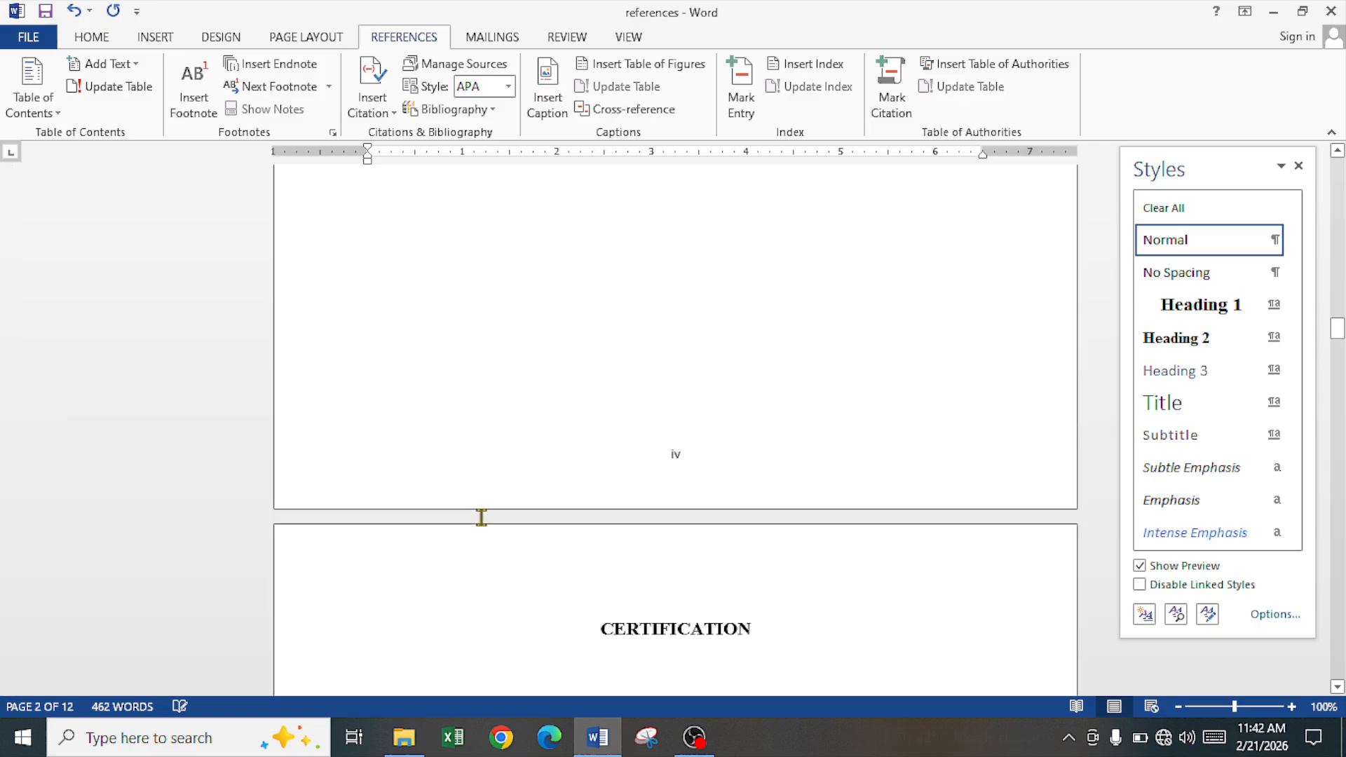
{"action": "scroll", "coordinate": [483, 527], "scroll_direction": "down", "scroll_amount": 10}
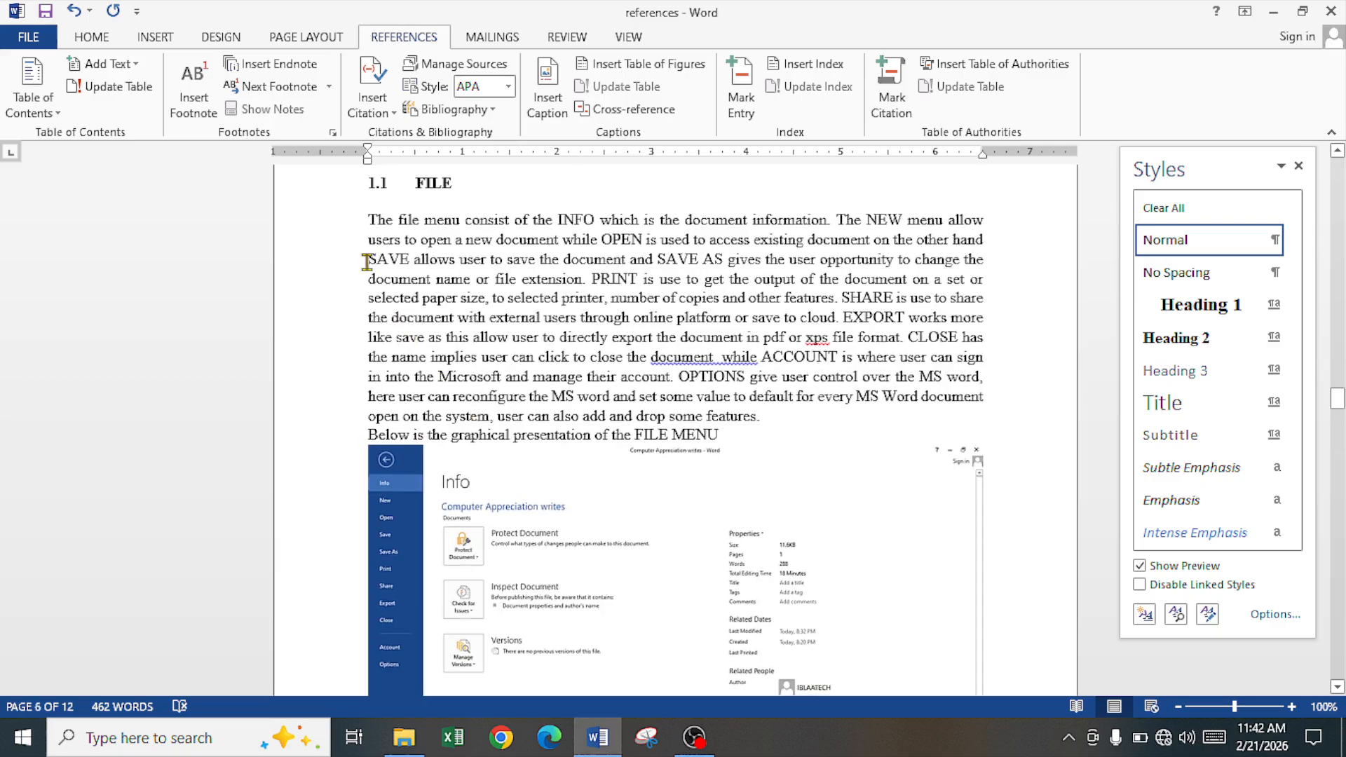
{"action": "left_click_drag", "start_coordinate": [367, 260], "coordinate": [839, 297]}
{"action": "left_click", "coordinate": [190, 80]}
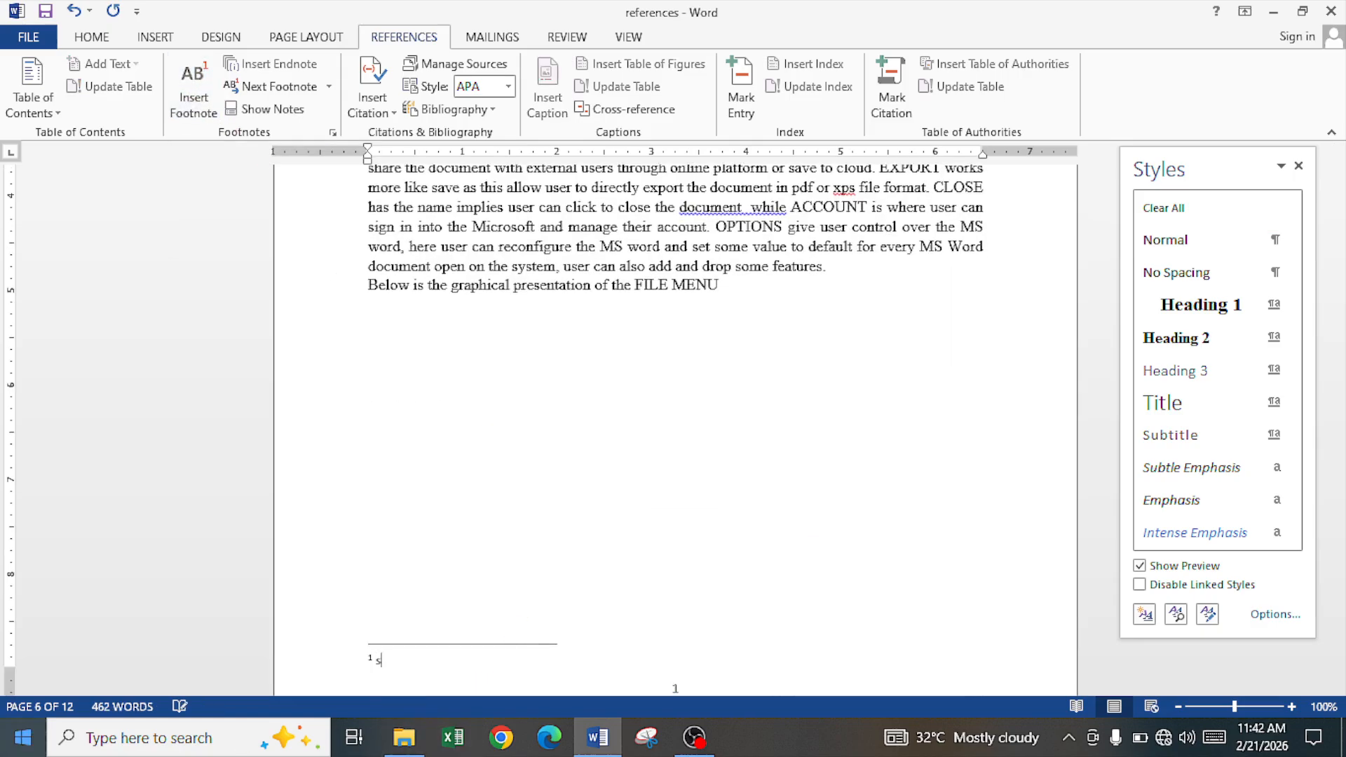
{"action": "type", "text": "sa"}
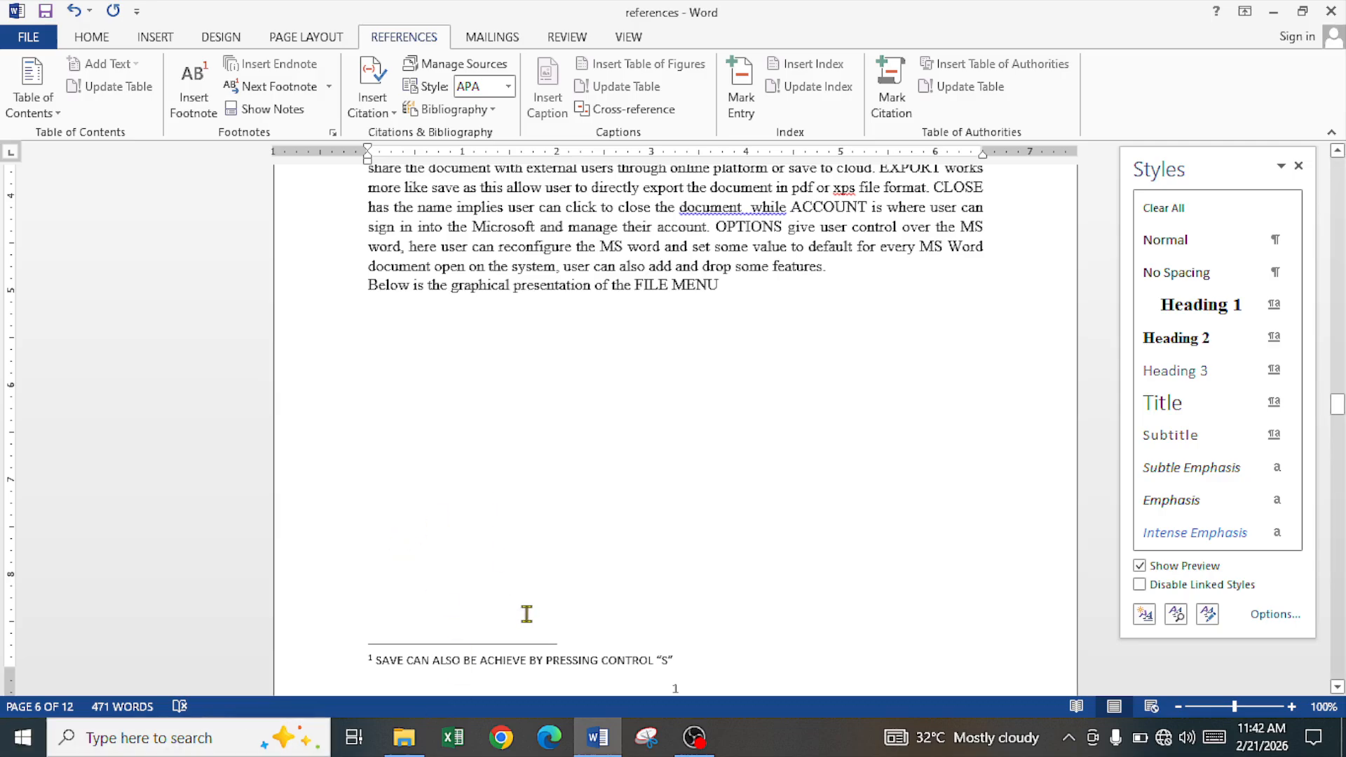
Examine the footnote's reference mark in section 1.1 FILE, its preview and its text at the foot of the page.
{"action": "scroll", "coordinate": [527, 614], "scroll_direction": "down", "scroll_amount": 2}
{"action": "scroll", "coordinate": [540, 587], "scroll_direction": "up", "scroll_amount": 7}
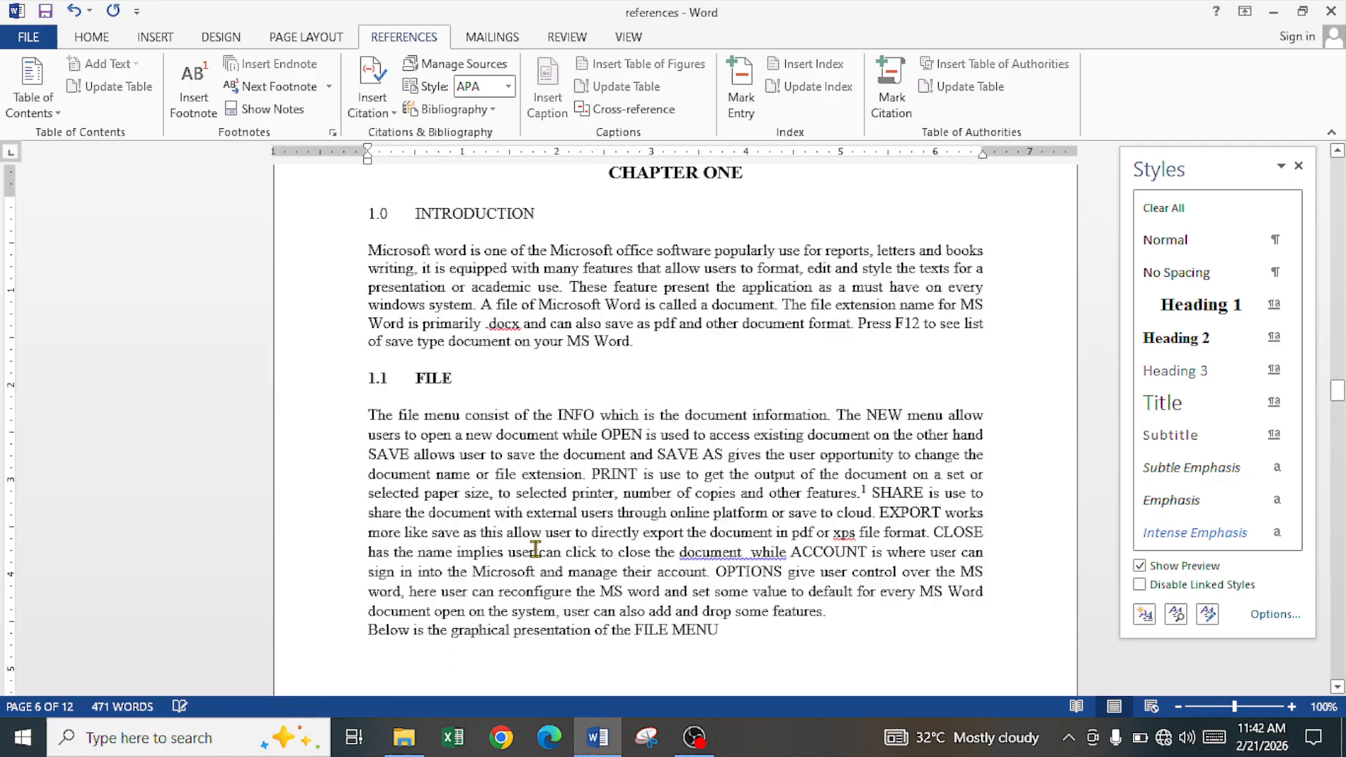
{"action": "scroll", "coordinate": [535, 548], "scroll_direction": "up", "scroll_amount": 4}
{"action": "scroll", "coordinate": [560, 502], "scroll_direction": "up", "scroll_amount": 1}
{"action": "scroll", "coordinate": [561, 497], "scroll_direction": "down", "scroll_amount": 4}
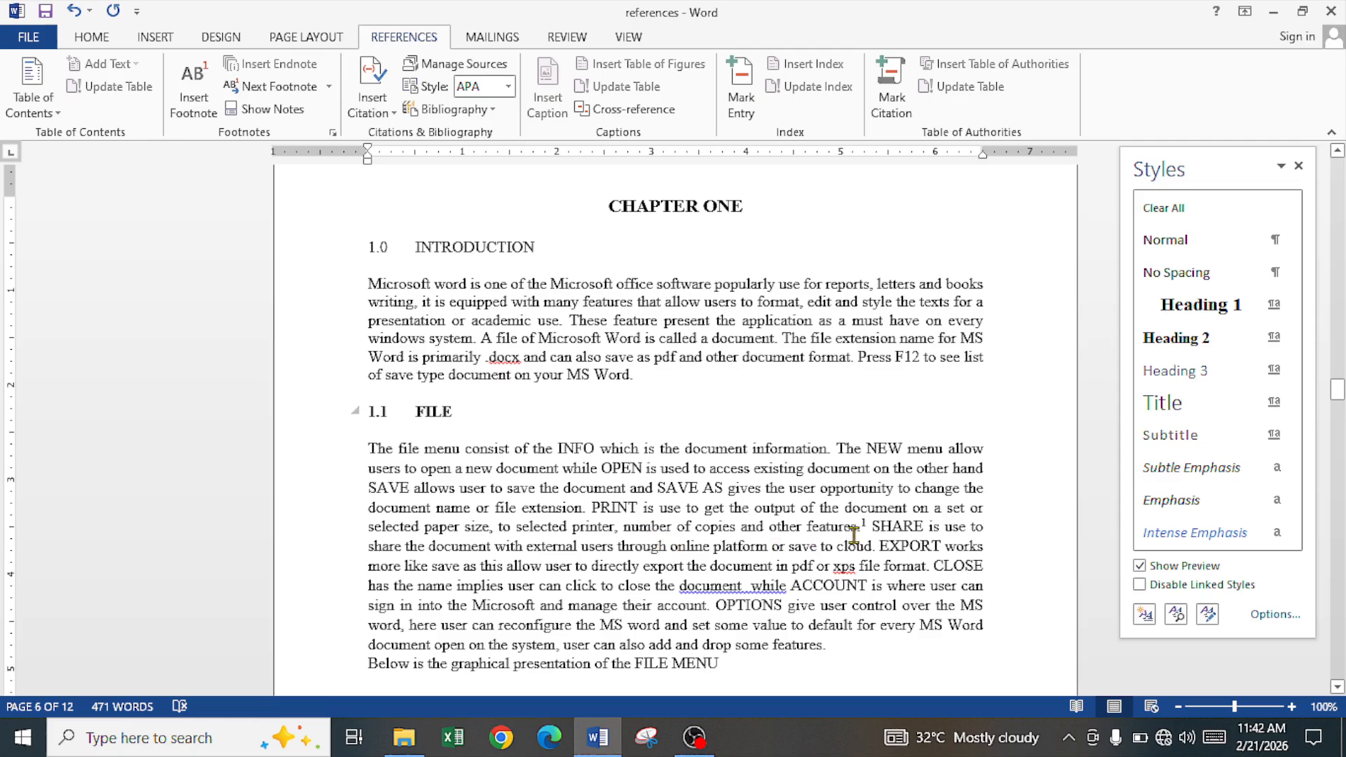
{"action": "mouse_move", "coordinate": [865, 523]}
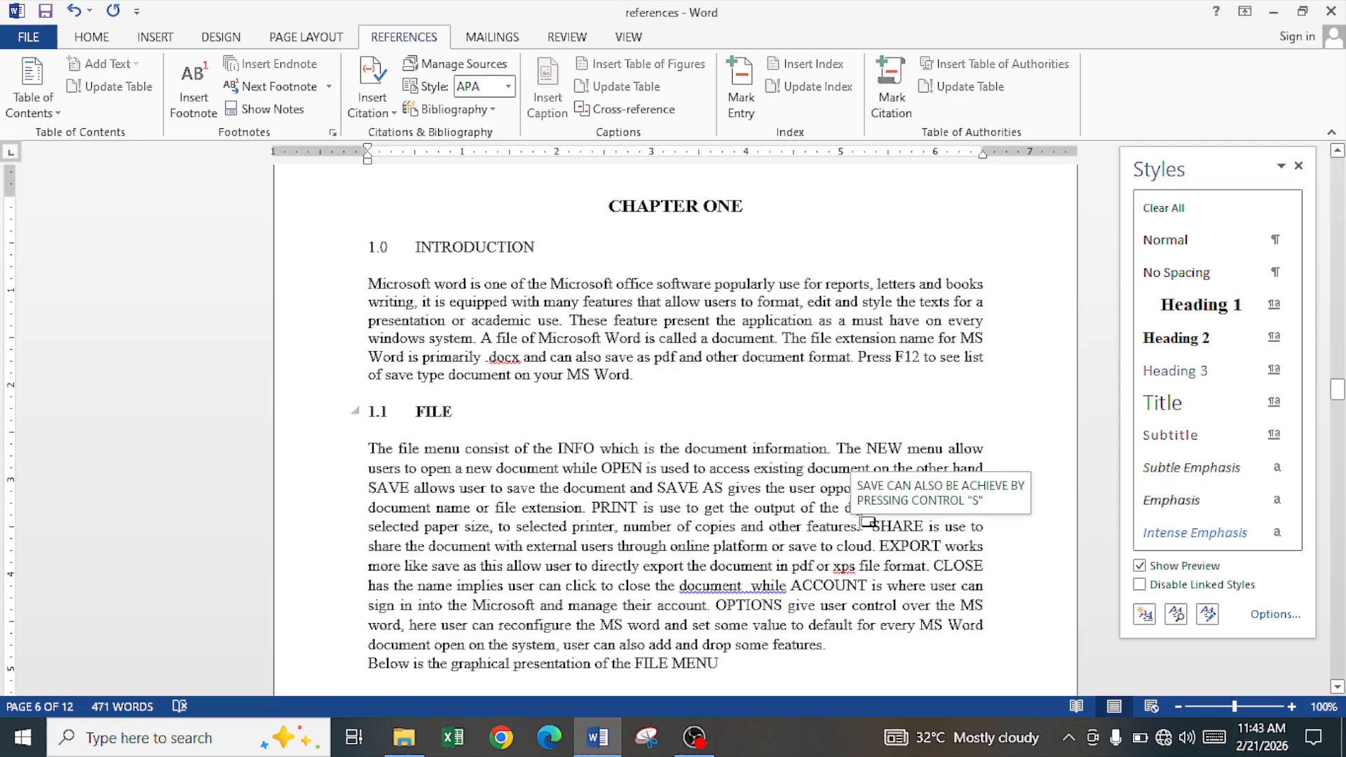
{"action": "left_click_drag", "start_coordinate": [870, 524], "coordinate": [823, 521]}
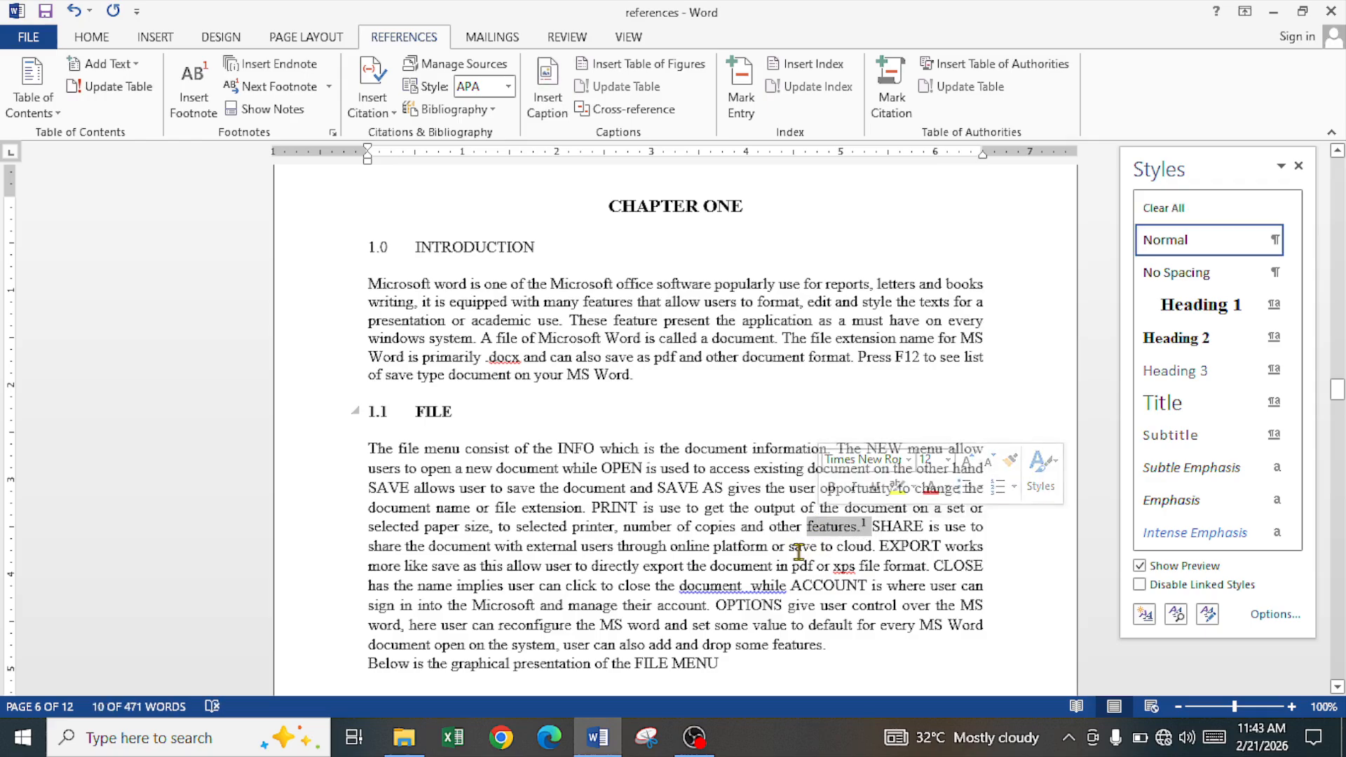
{"action": "scroll", "coordinate": [799, 552], "scroll_direction": "down", "scroll_amount": 6}
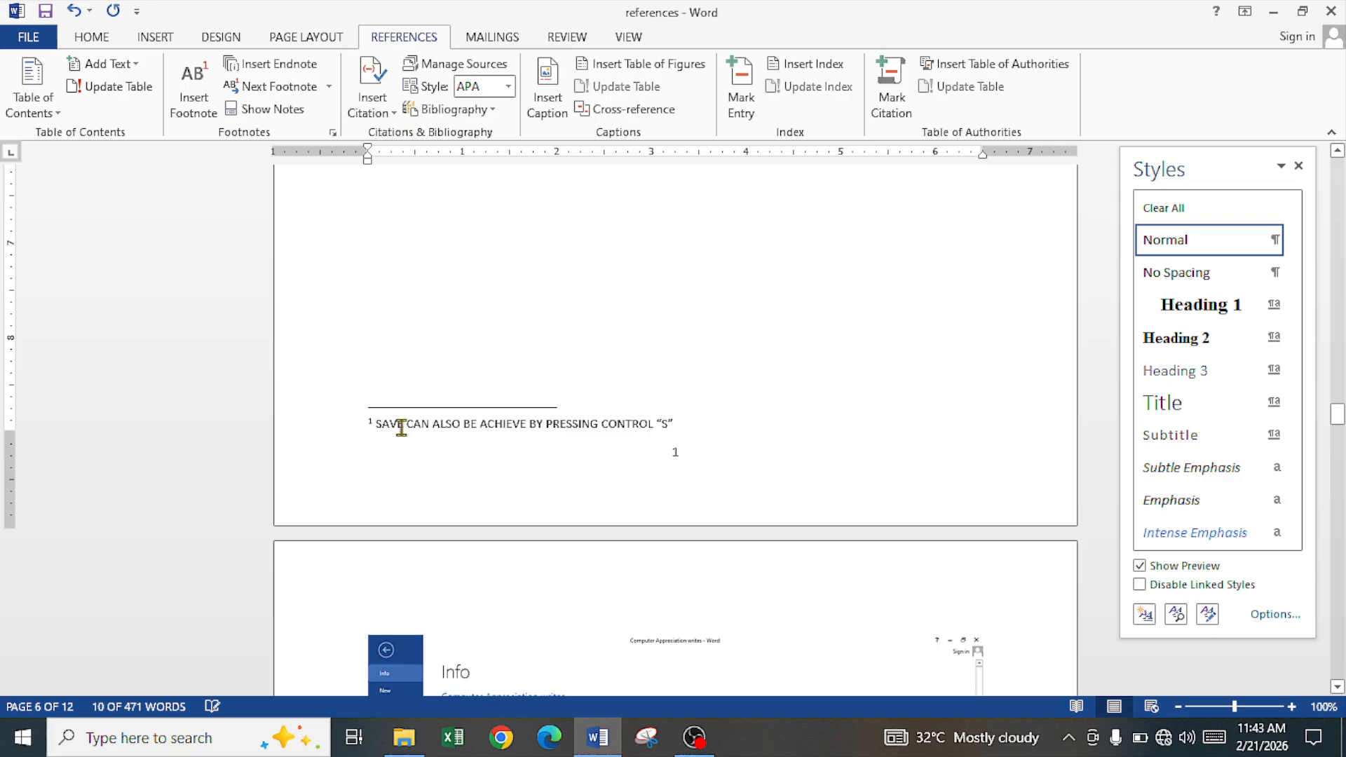
{"action": "scroll", "coordinate": [484, 436], "scroll_direction": "up", "scroll_amount": 6}
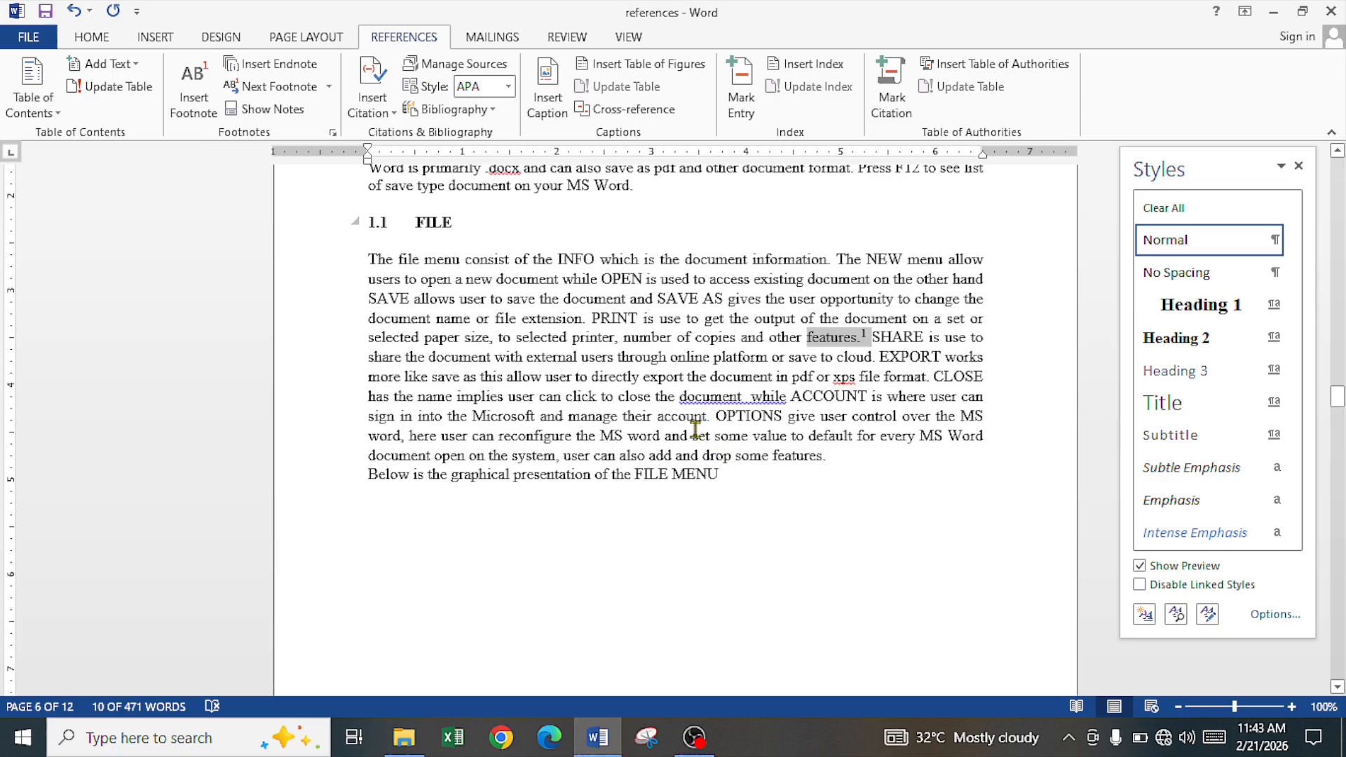
{"action": "scroll", "coordinate": [703, 423], "scroll_direction": "up", "scroll_amount": 5}
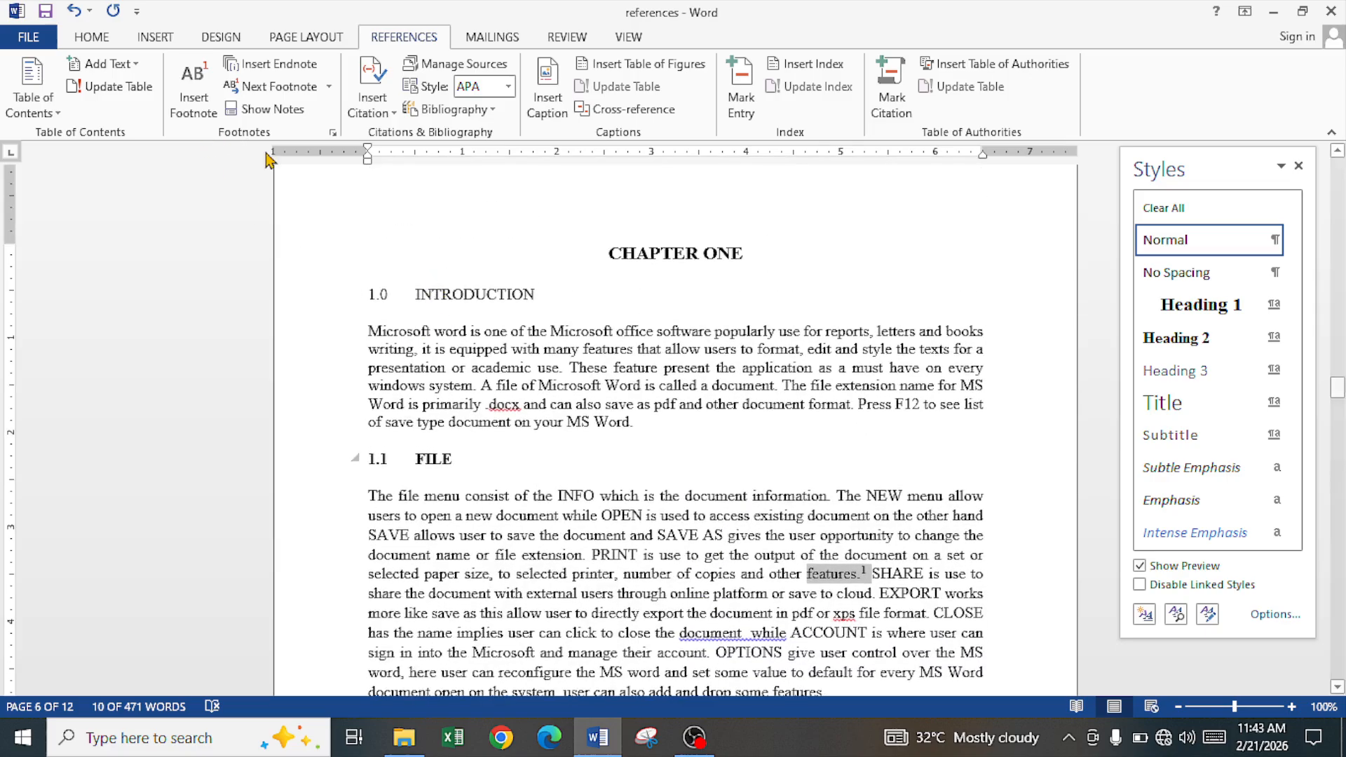
{"action": "scroll", "coordinate": [798, 407], "scroll_direction": "down", "scroll_amount": 4}
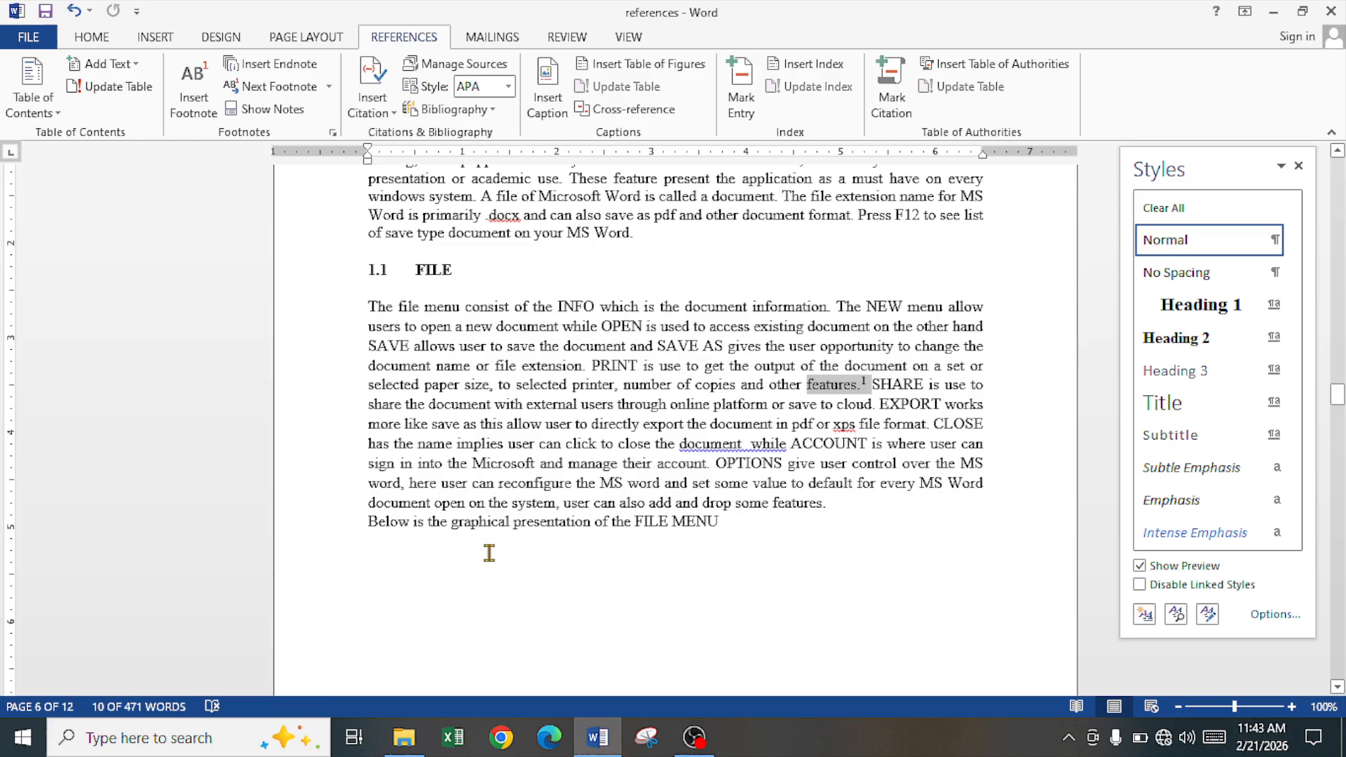
{"action": "left_click", "coordinate": [485, 502]}
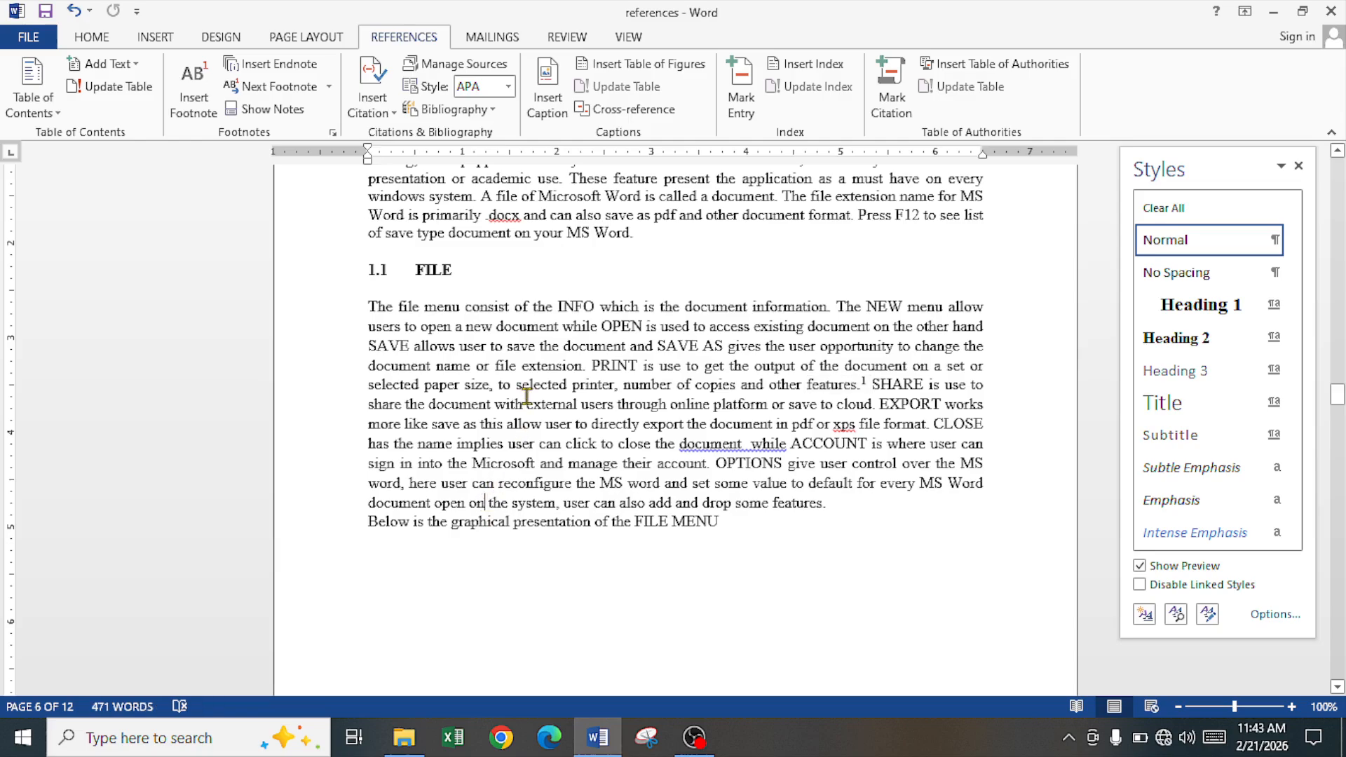
{"action": "scroll", "coordinate": [550, 401], "scroll_direction": "down", "scroll_amount": 1}
{"action": "scroll", "coordinate": [550, 400], "scroll_direction": "down", "scroll_amount": 15}
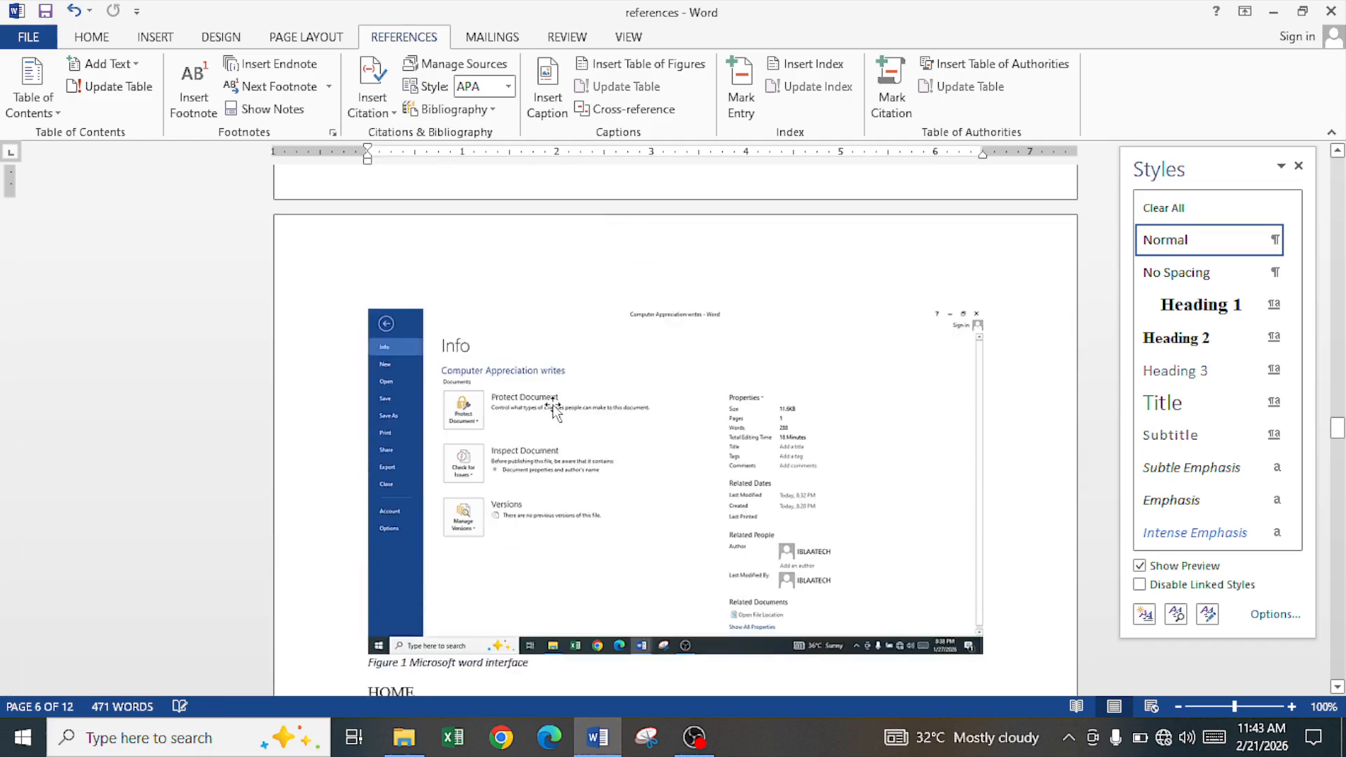